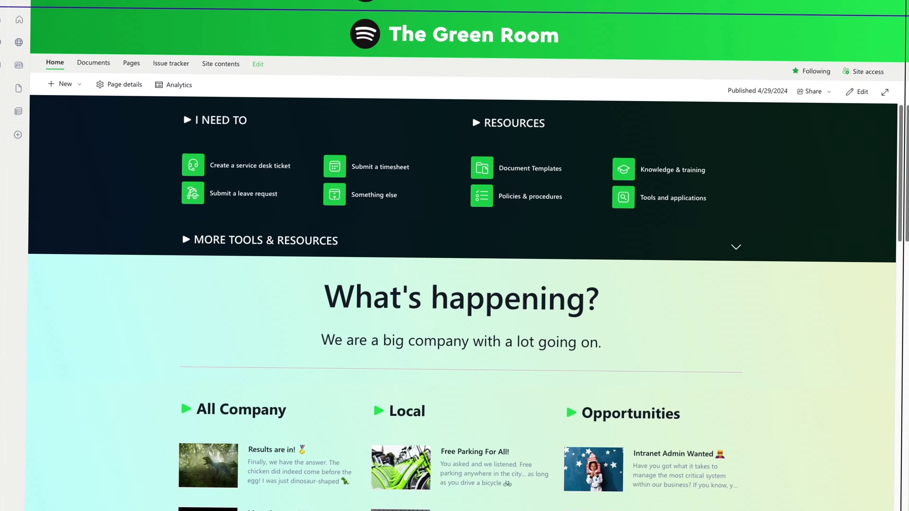
Look through the finished The Green Room home page, from the tool links down to the shared services section
scroll(515, 178, down, 10)
scroll(481, 252, down, 3)
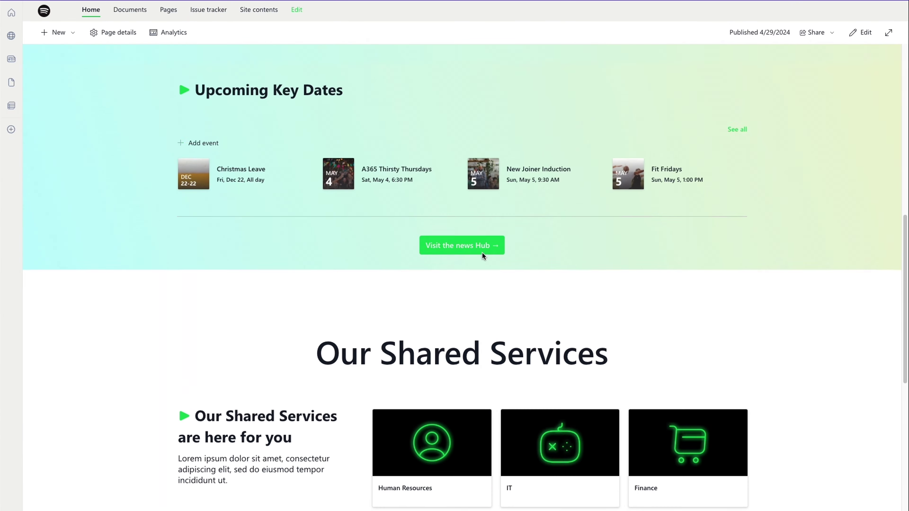
scroll(358, 143, up, 15)
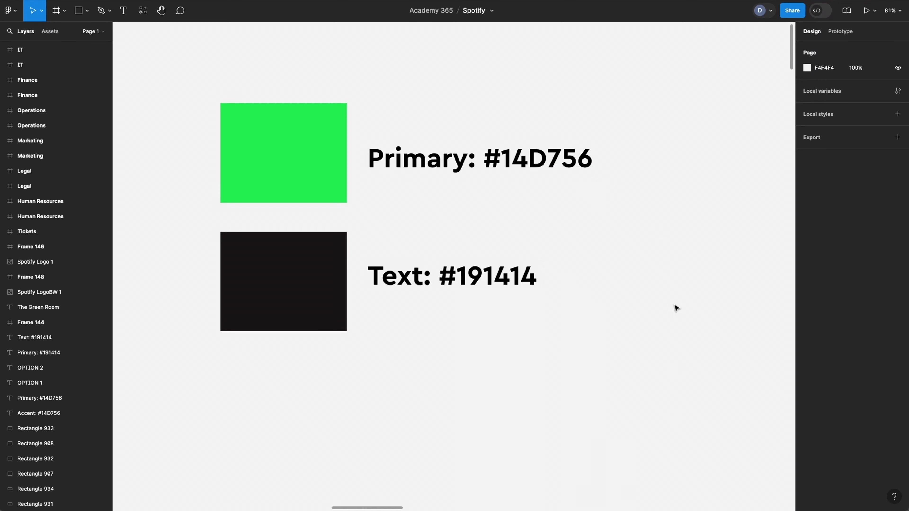
Copy the primary colour code 14D756 from the Figma design and set it as the primary color in the Fluent UI Theme Designer
click(497, 168)
click(519, 167)
drag(501, 162, 604, 160)
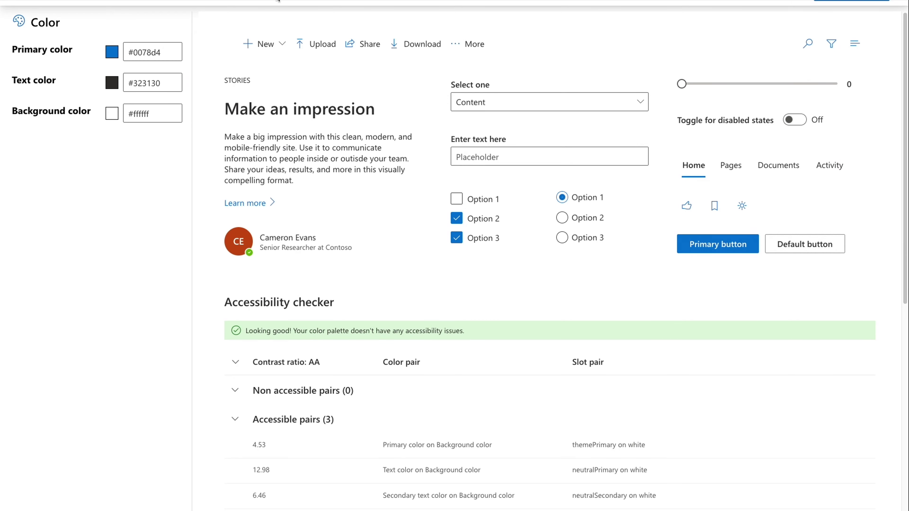
drag(130, 52, 177, 50)
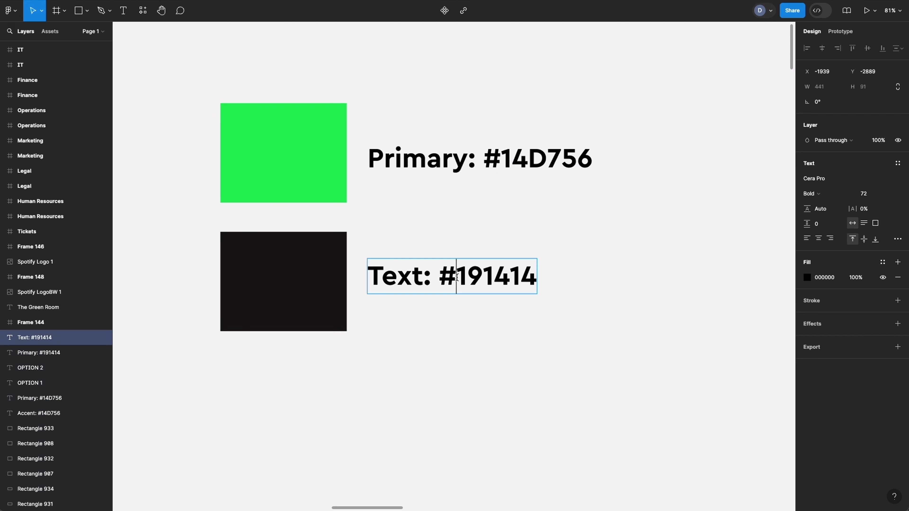
Copy the text colour code 191414 from the Figma design and set it as the text color in the Fluent UI Theme Designer
double_click(459, 277)
key(ctrl+c)
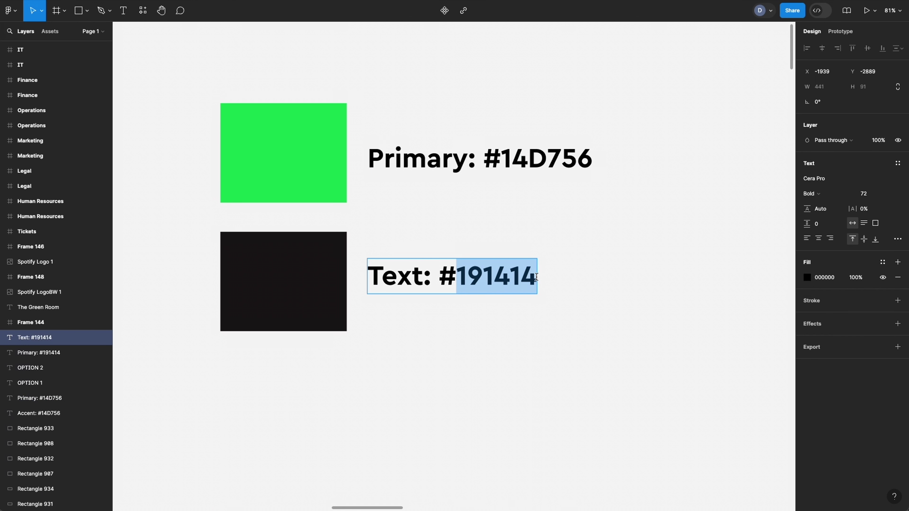
drag(127, 81, 161, 83)
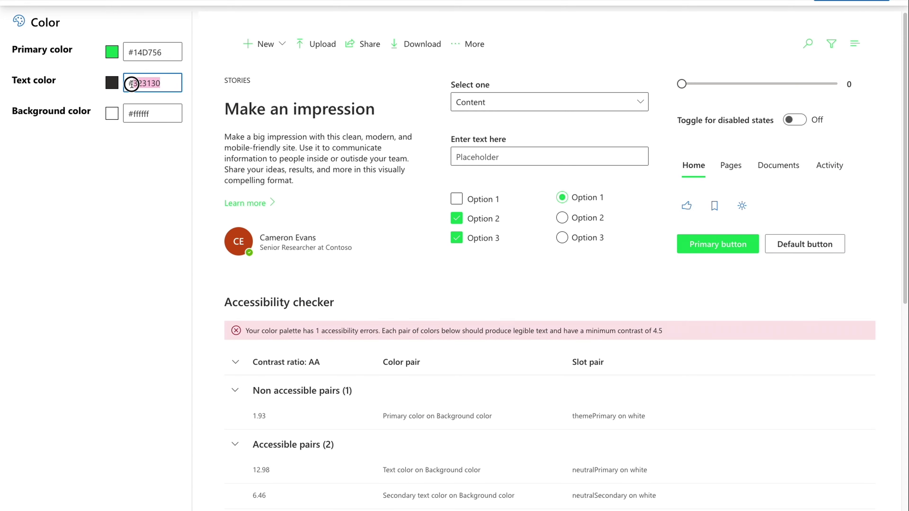
key(ctrl+v)
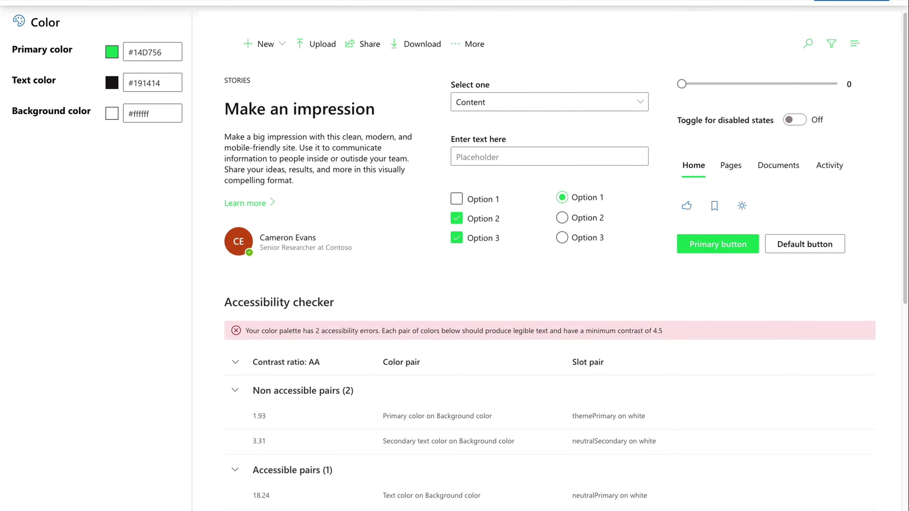
Export the theme in PowerShell format and copy the whole generated palette code
scroll(633, 14, up, 1)
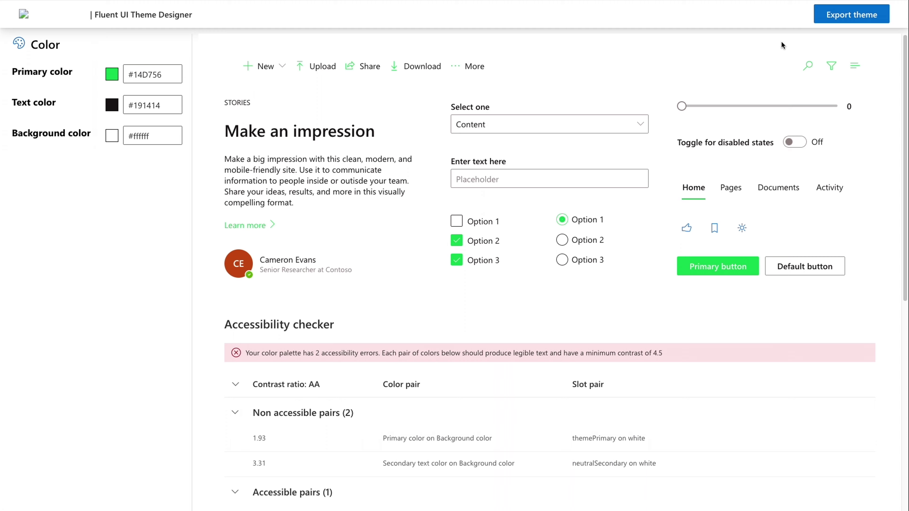
click(823, 18)
click(808, 147)
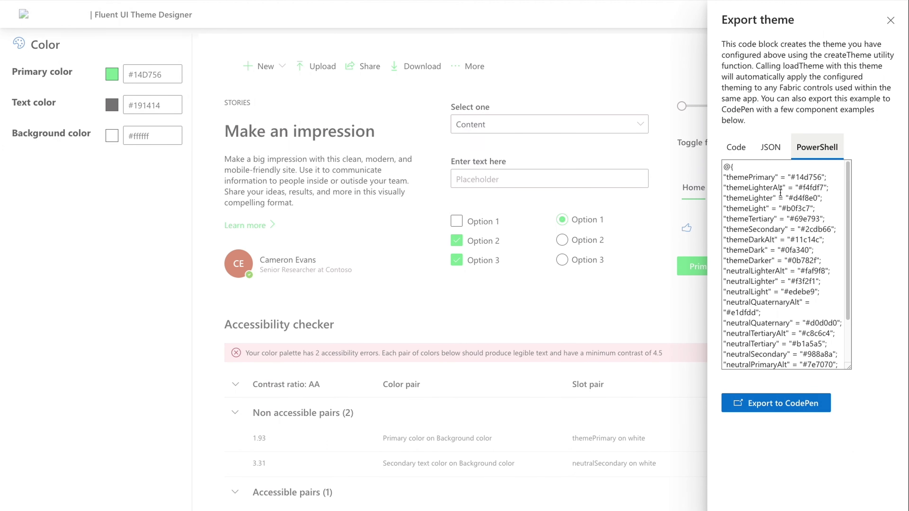
click(775, 204)
key(ctrl+a)
key(super+c)
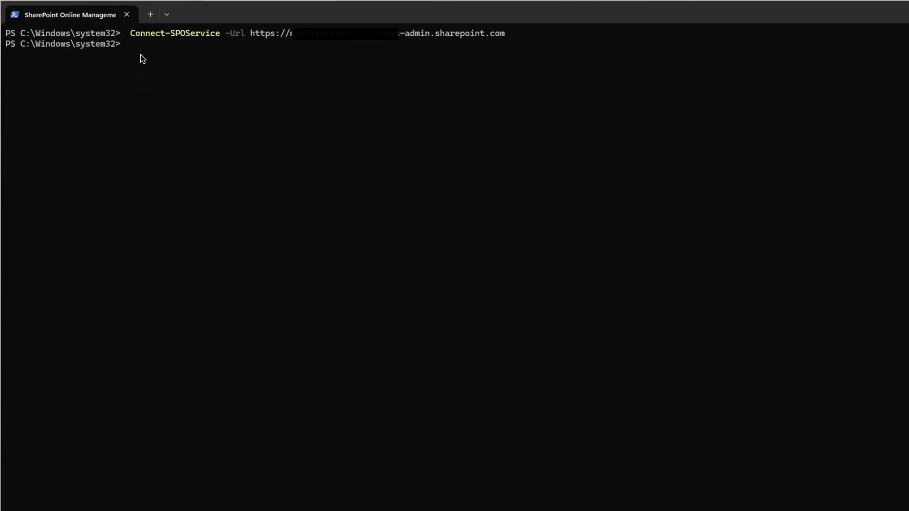
In the SharePoint Online Management Shell, store the copied palette in $themepalette and add it as theme "The Green Room" with -IsInverted $false
text($themepalette =)
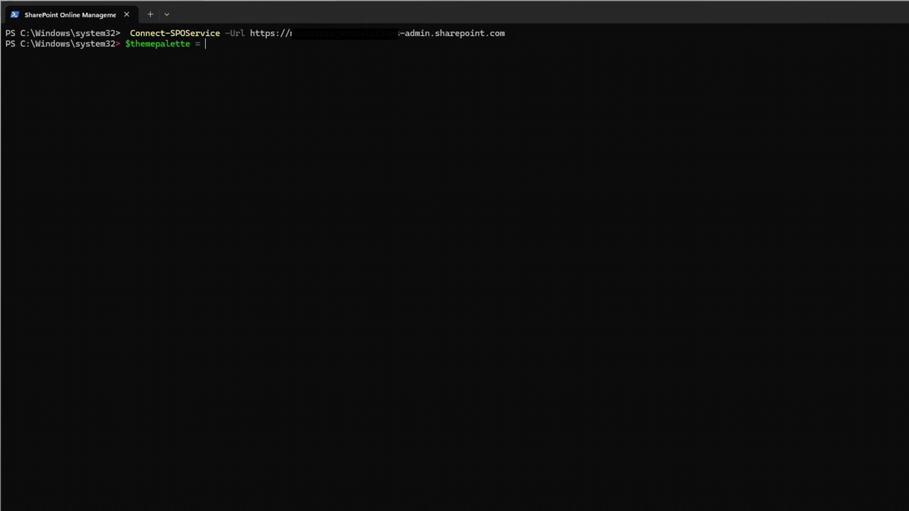
key(ctrl+v)
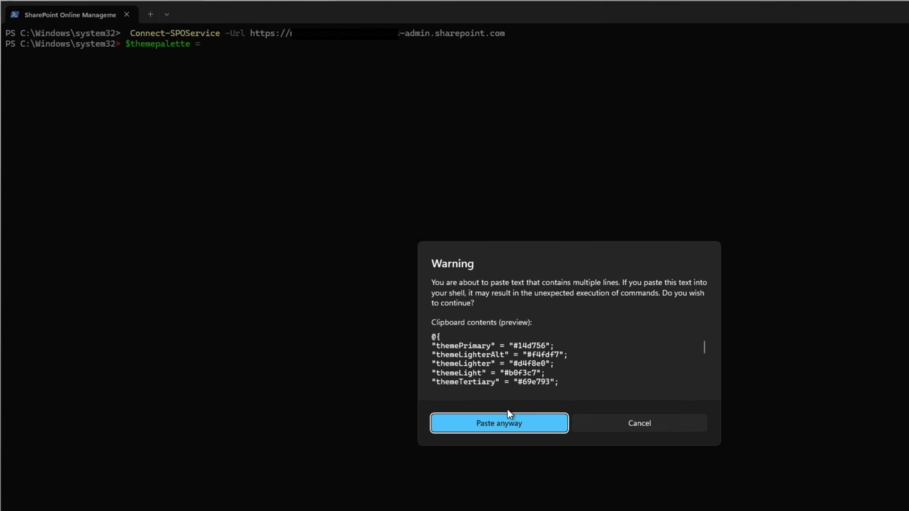
click(499, 423)
key(Return)
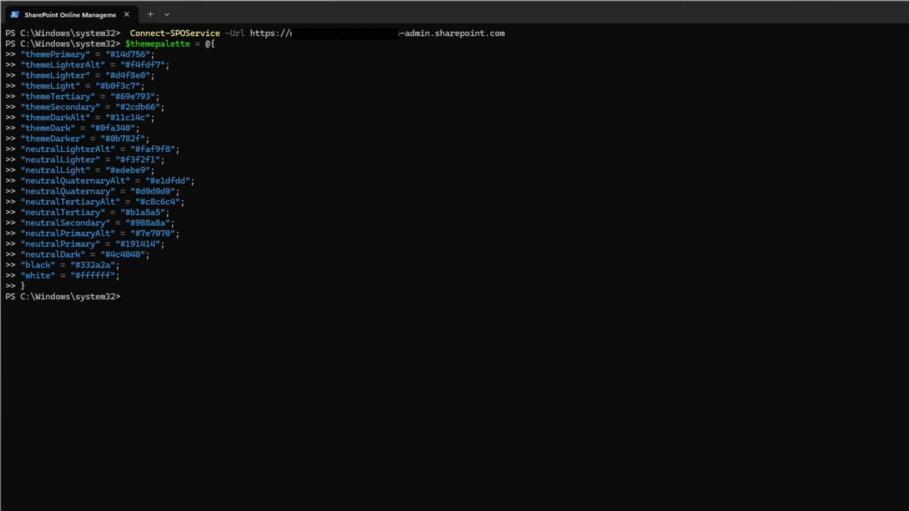
text(Add-SPOTheme -Identity "The Green Room" -Palette $themepalette -IsInverted $false)
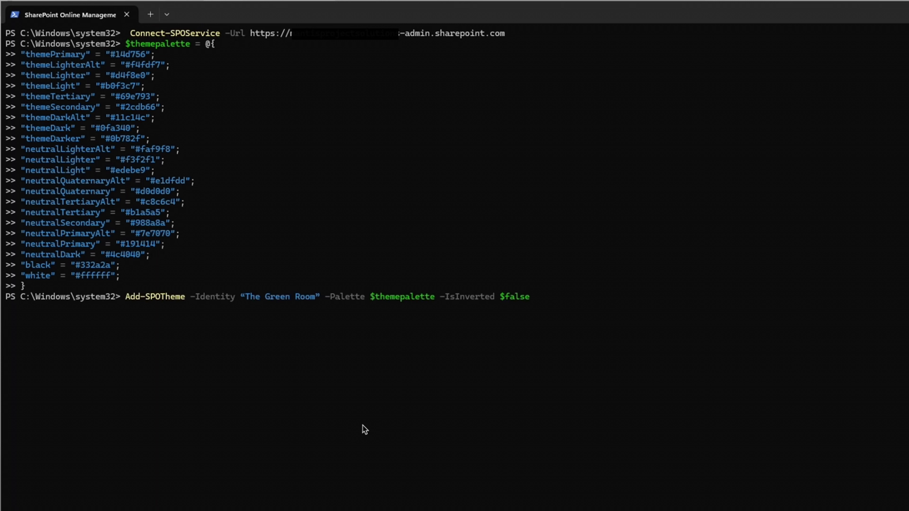
key(Return)
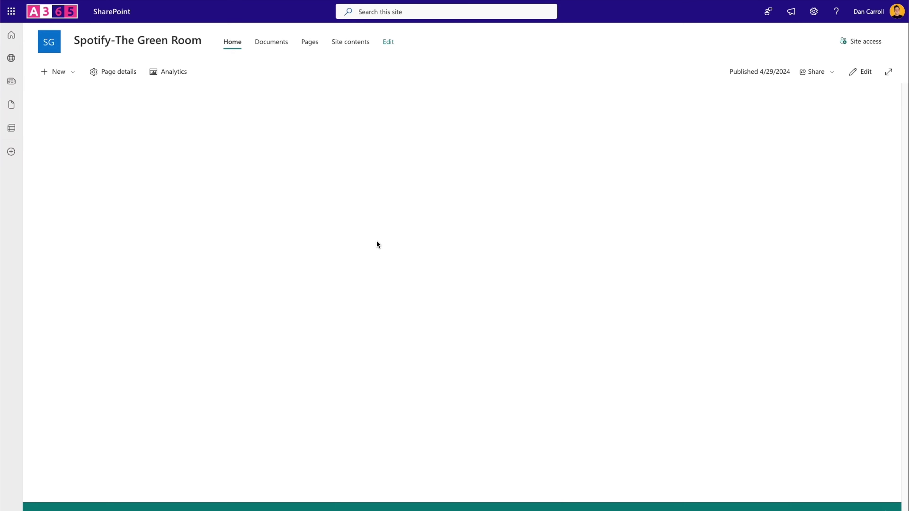
Change the look of the Spotify-The Green Room SharePoint site to the organization theme "The Green Room"
click(812, 12)
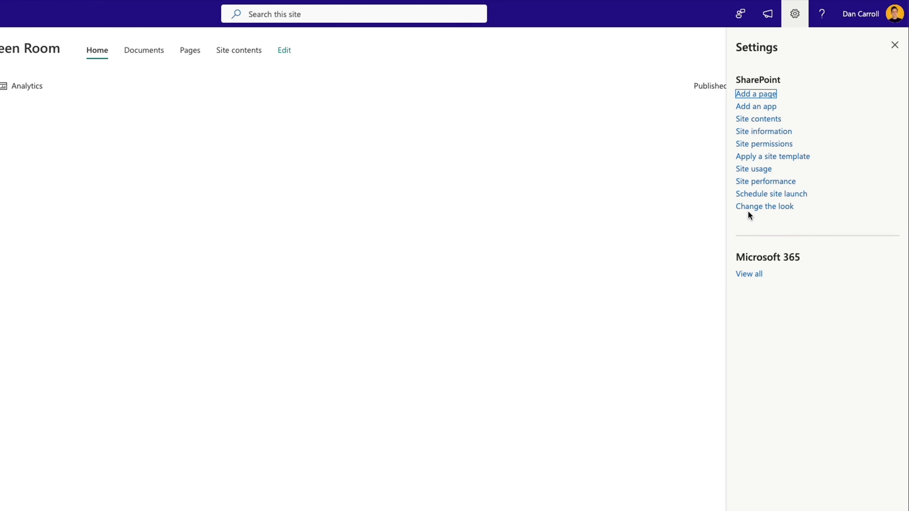
click(748, 209)
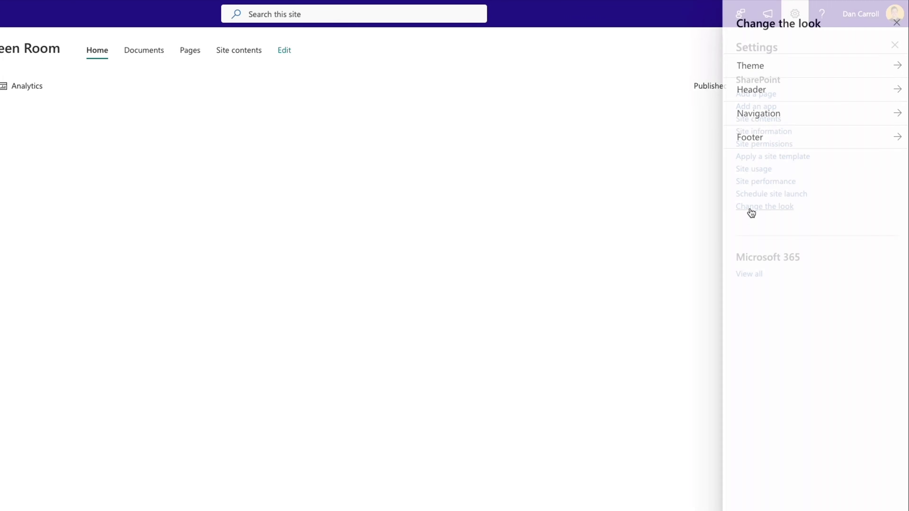
click(753, 69)
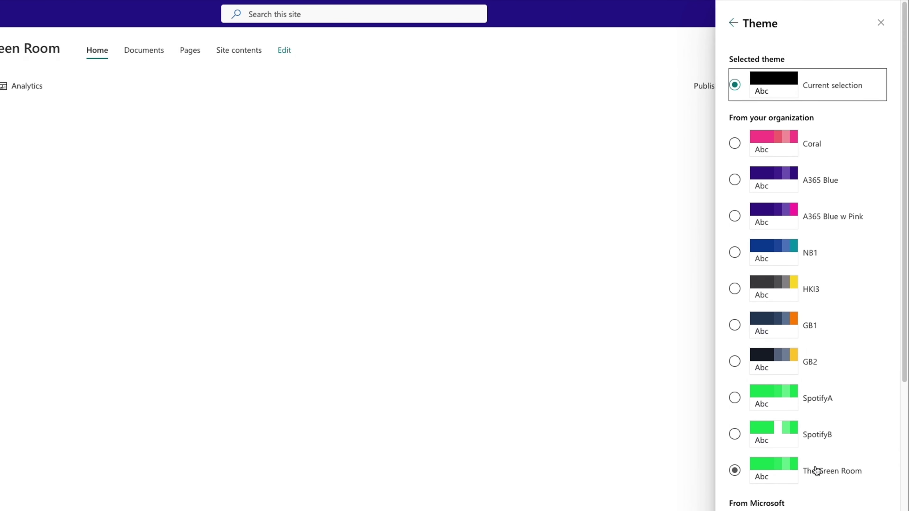
click(779, 507)
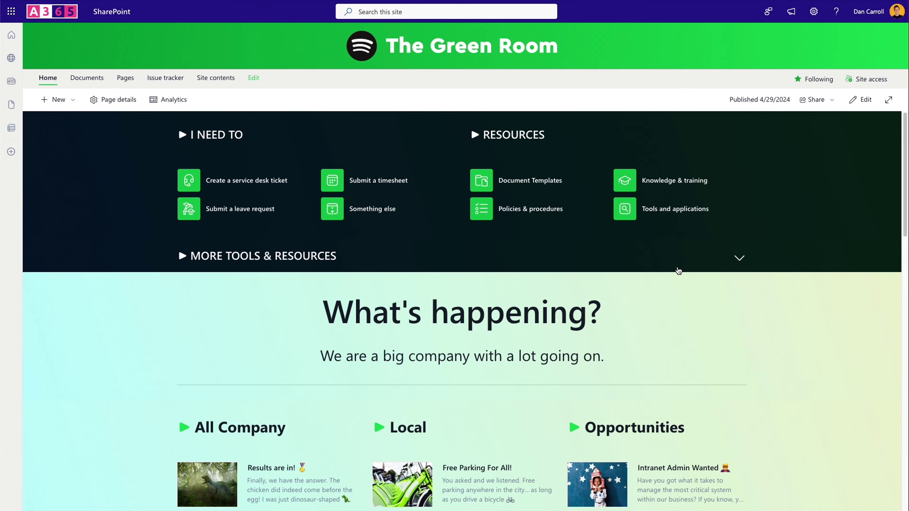
On the finished The Green Room page, examine the link categories inside the collapsible More Tools & Resources section, then collapse it again
click(740, 260)
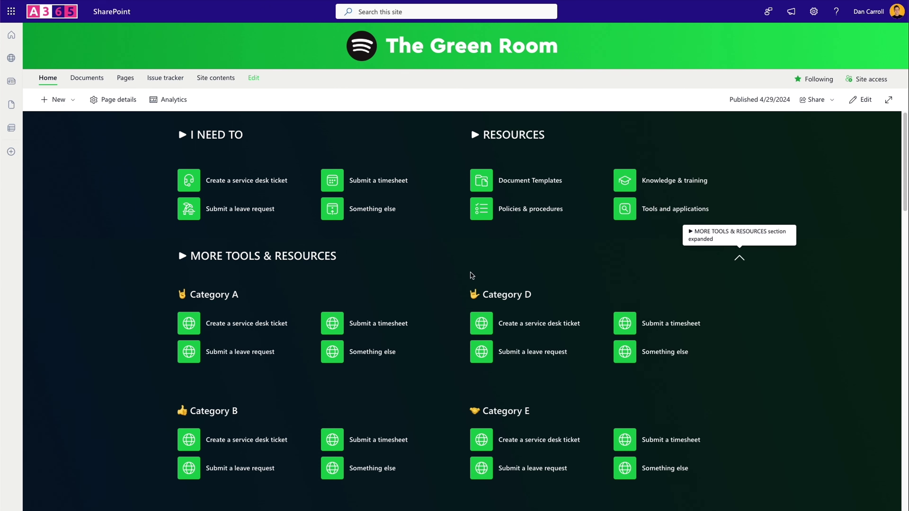
scroll(471, 217, down, 5)
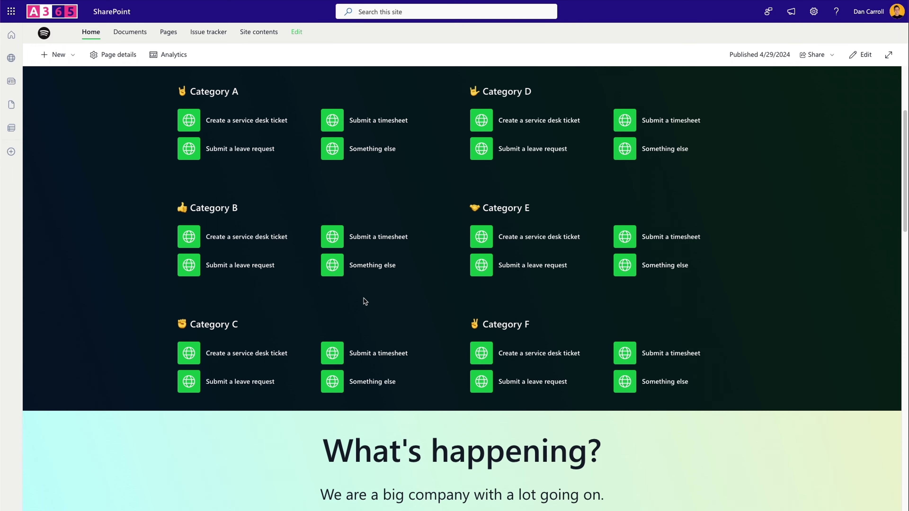
scroll(365, 302, up, 3)
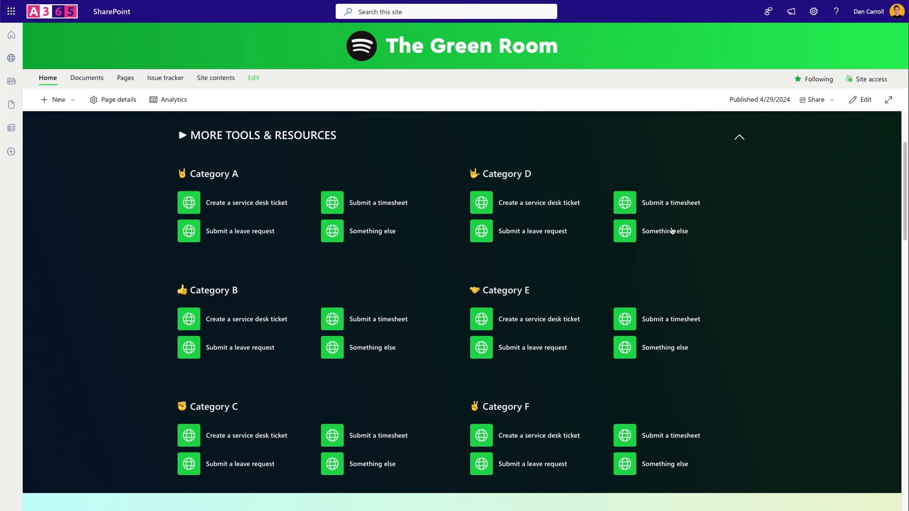
click(739, 139)
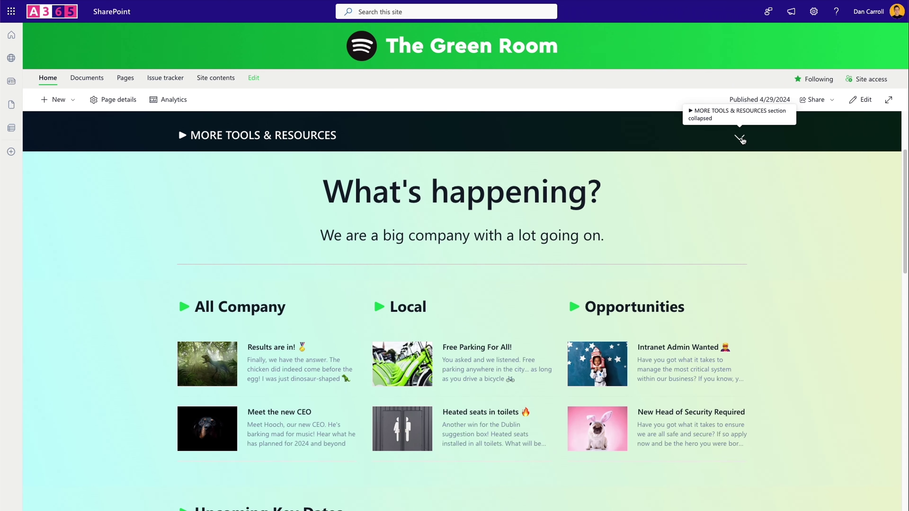
scroll(742, 338, up, 3)
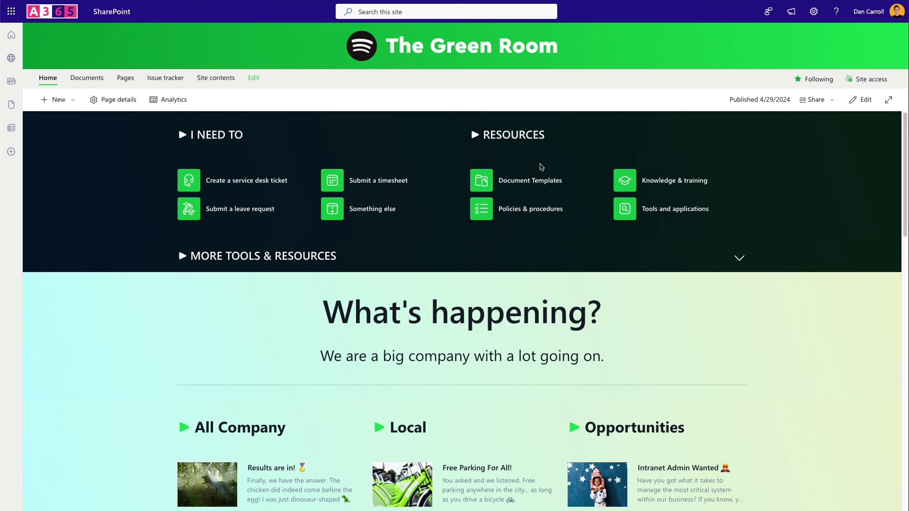
Open the blank Spotify-The Green Room home page for editing and set its first section to two columns
key(F5)
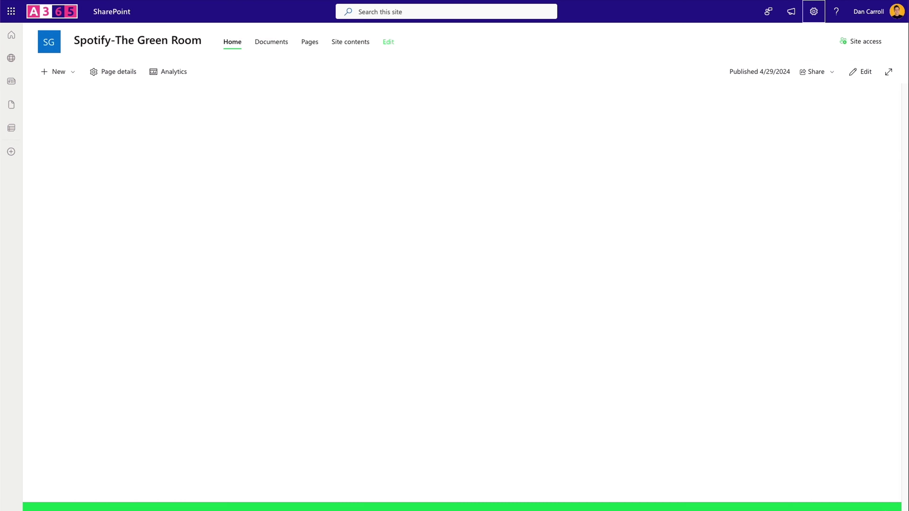
click(860, 75)
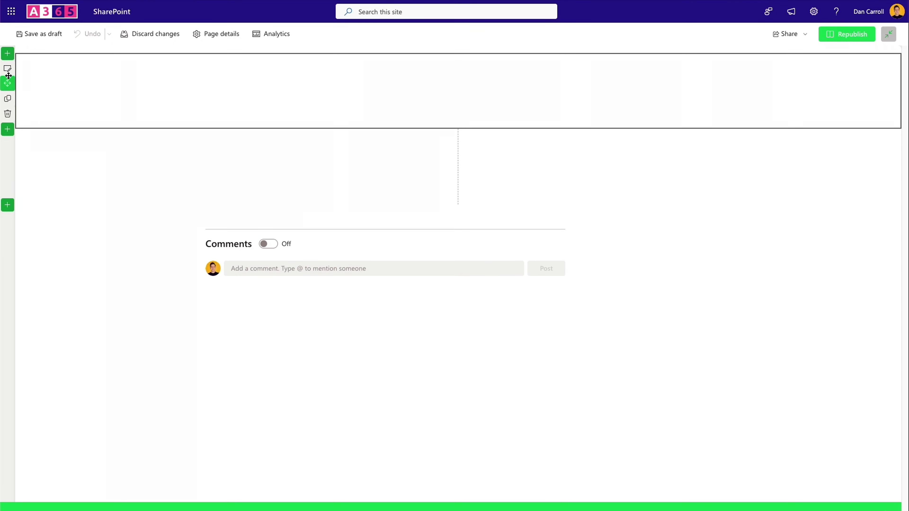
click(7, 69)
click(814, 109)
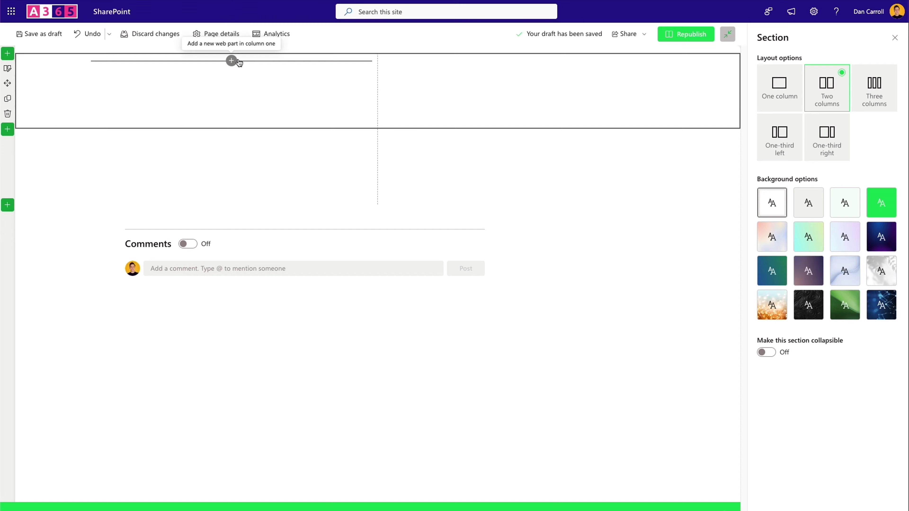
Add a Quick links web part to column one of the first section and insert a link to the recent Home page
click(231, 61)
click(269, 159)
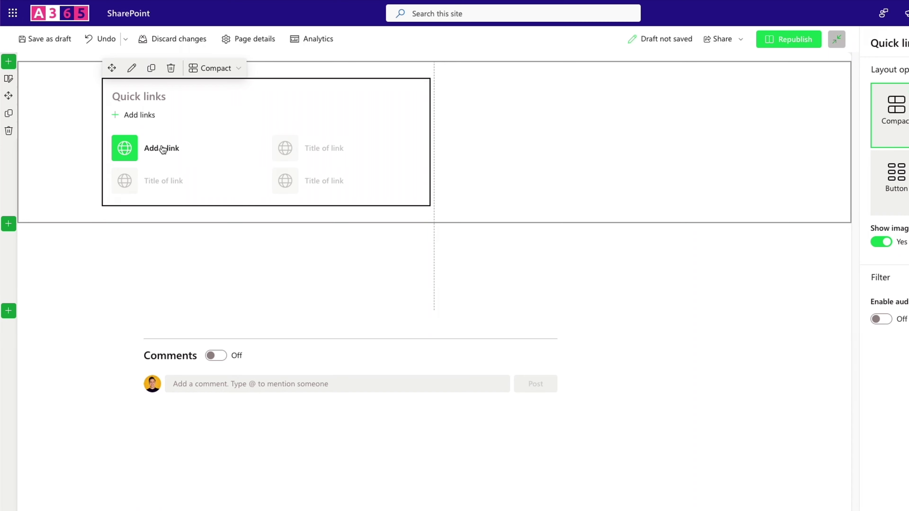
click(163, 149)
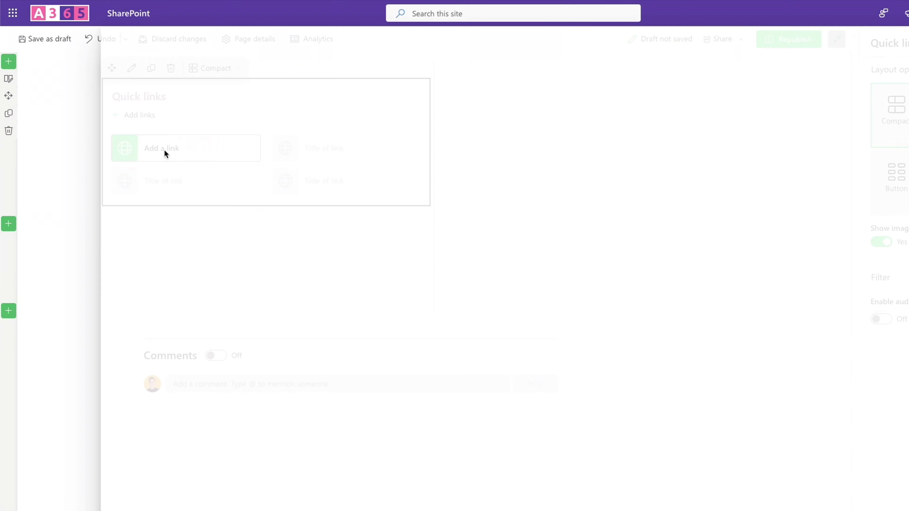
click(314, 138)
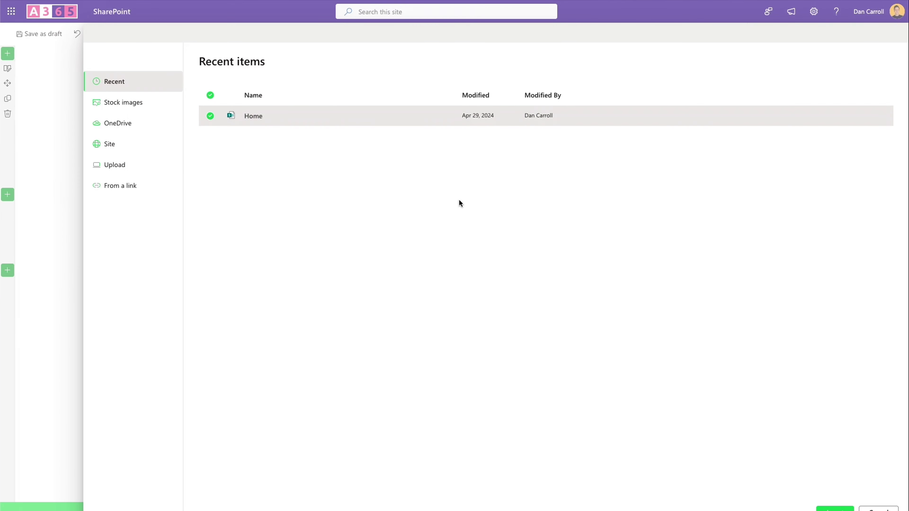
click(834, 508)
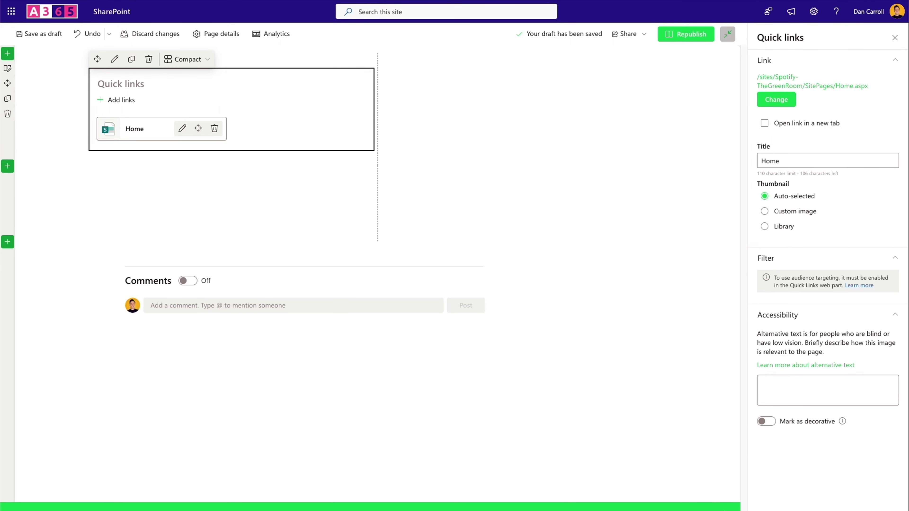
Set the quick link's title to "Create a service desk ticket"
triple_click(873, 161)
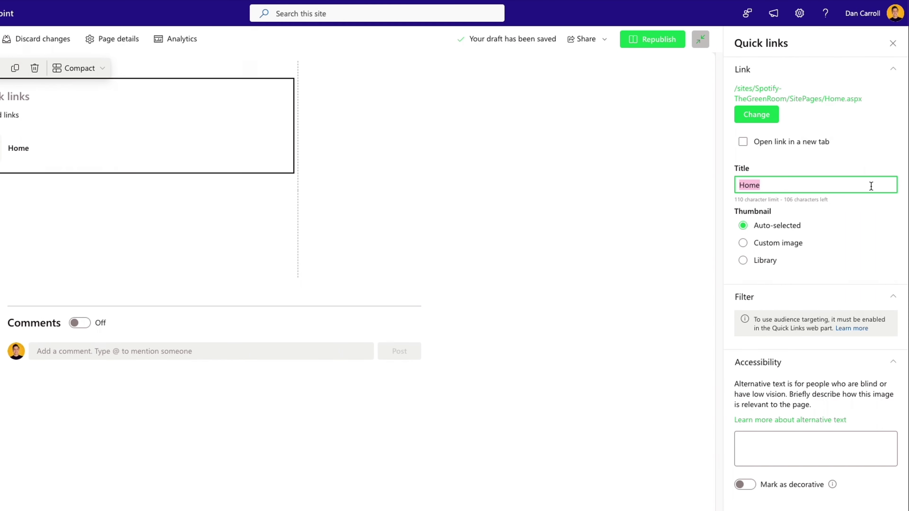
text(Create a)
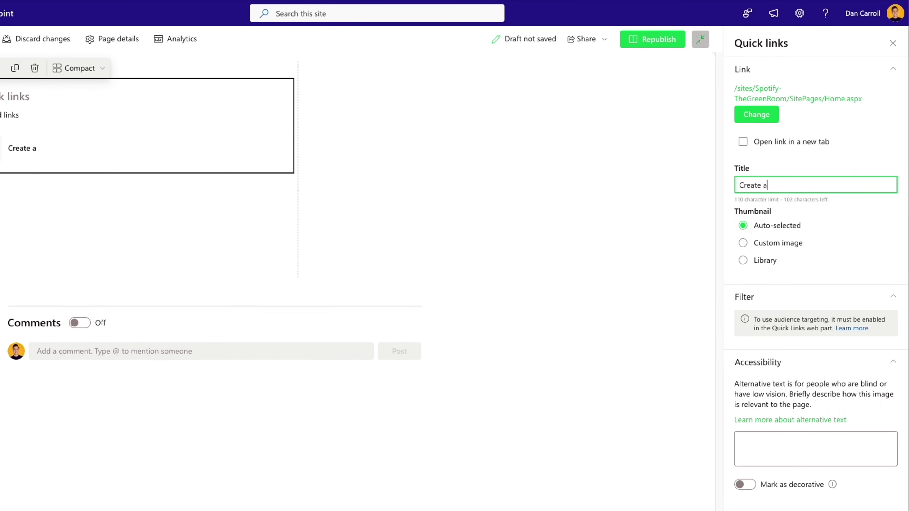
text( service des)
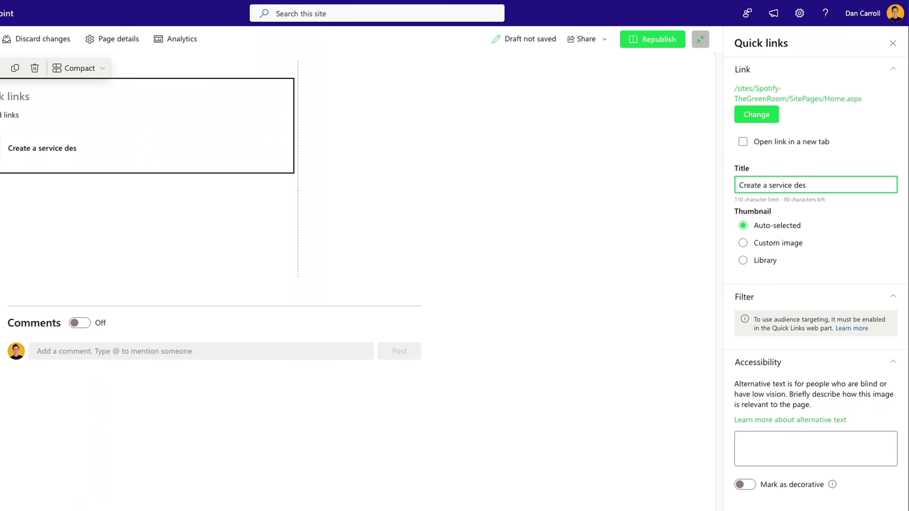
text(k ticket)
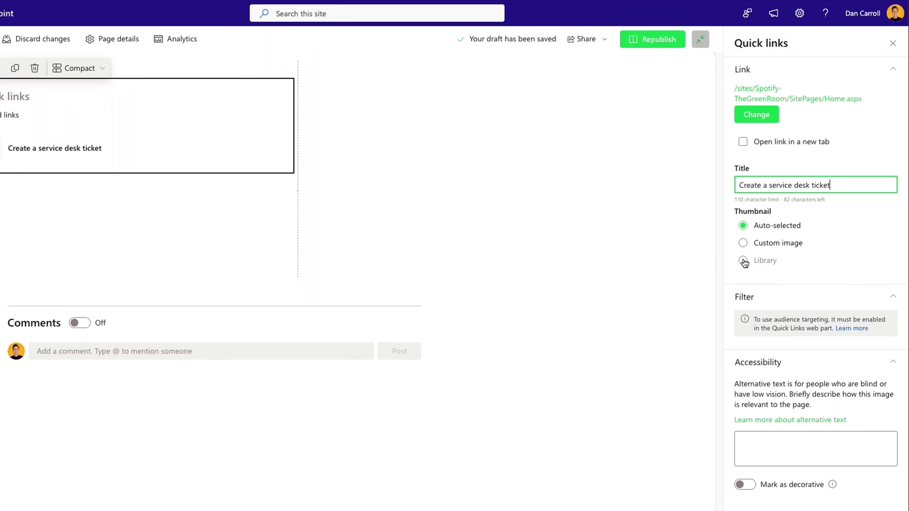
Set the service desk link's thumbnail to the outlined headset icon from the icon library and use the Compact layout for the Quick links
click(743, 260)
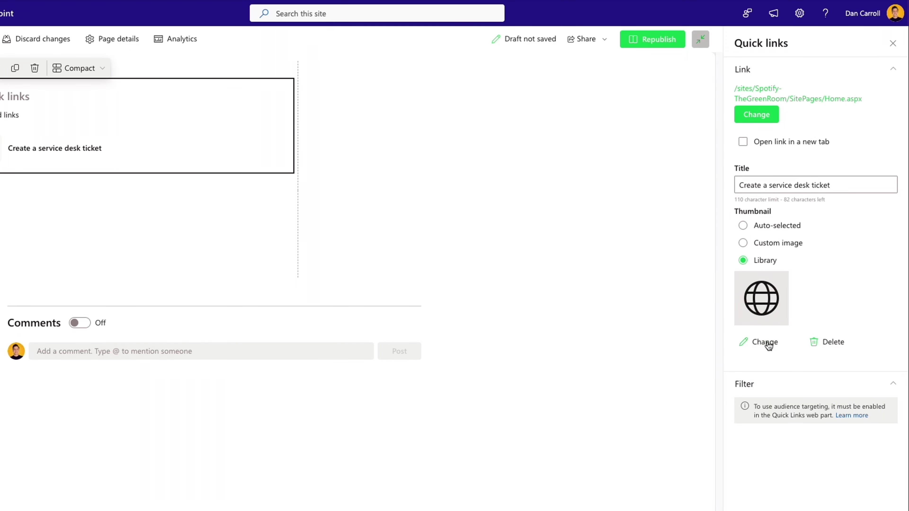
click(764, 342)
text(heads)
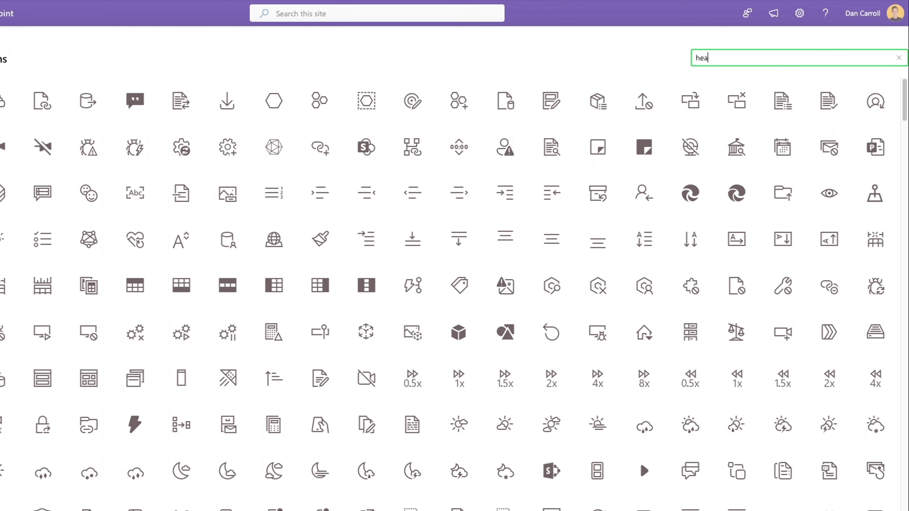
click(115, 87)
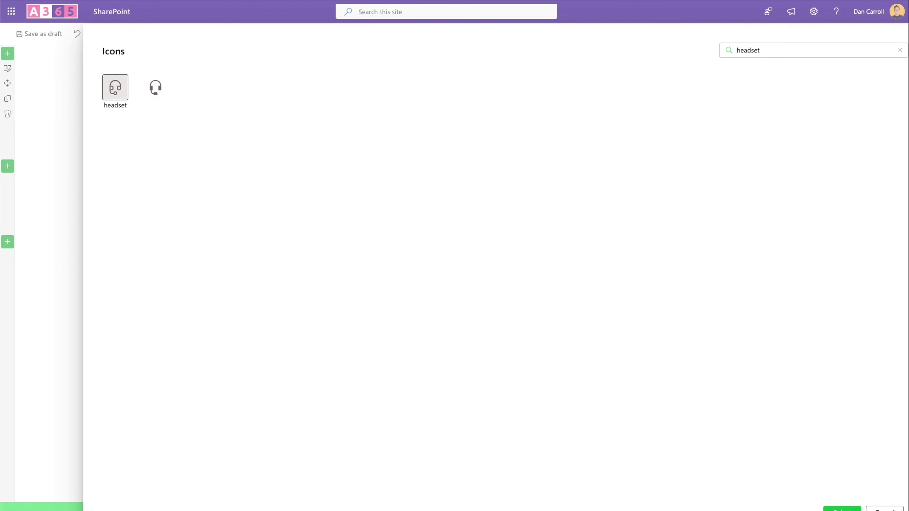
click(842, 508)
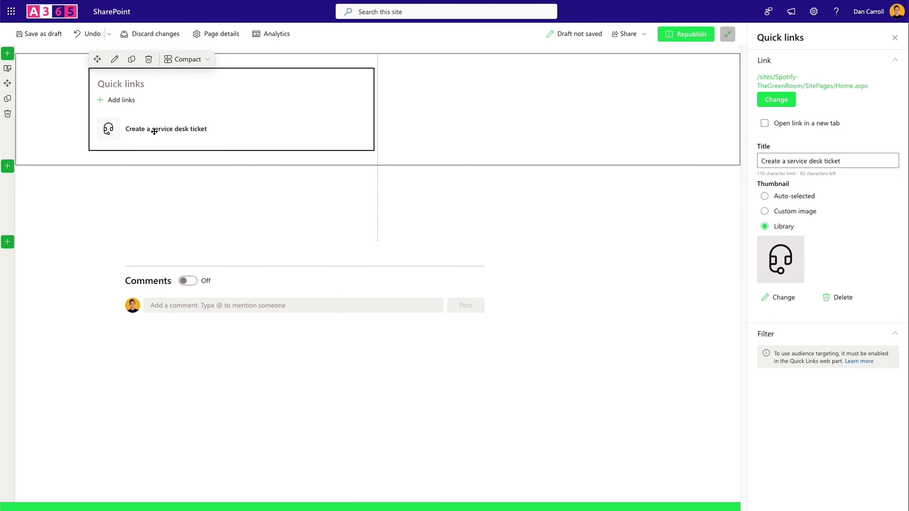
click(188, 59)
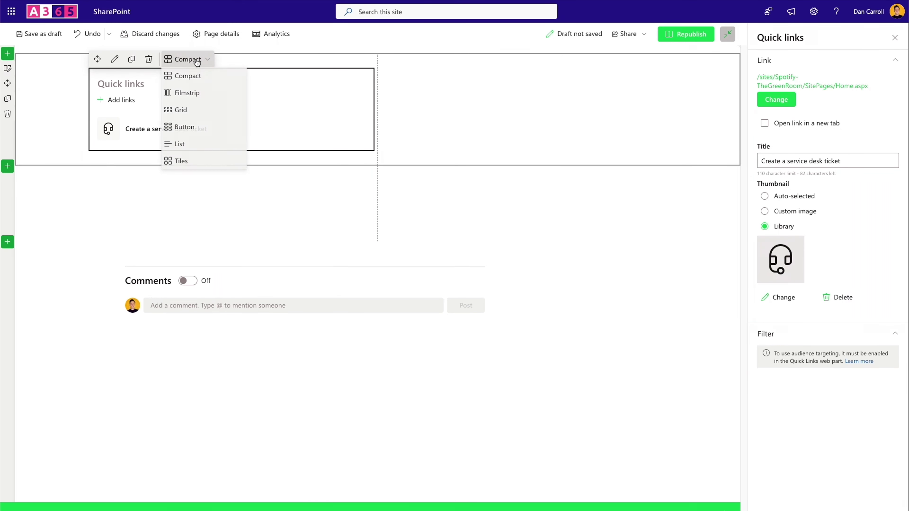
click(195, 76)
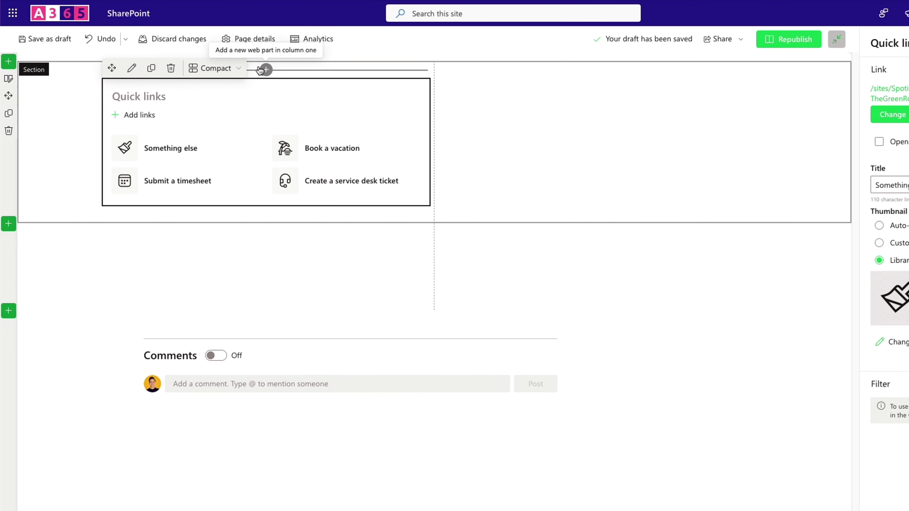
Add a Text web part above the Quick links in column one reading "► I NEED TO", using the black right-pointing triangle symbol
click(266, 70)
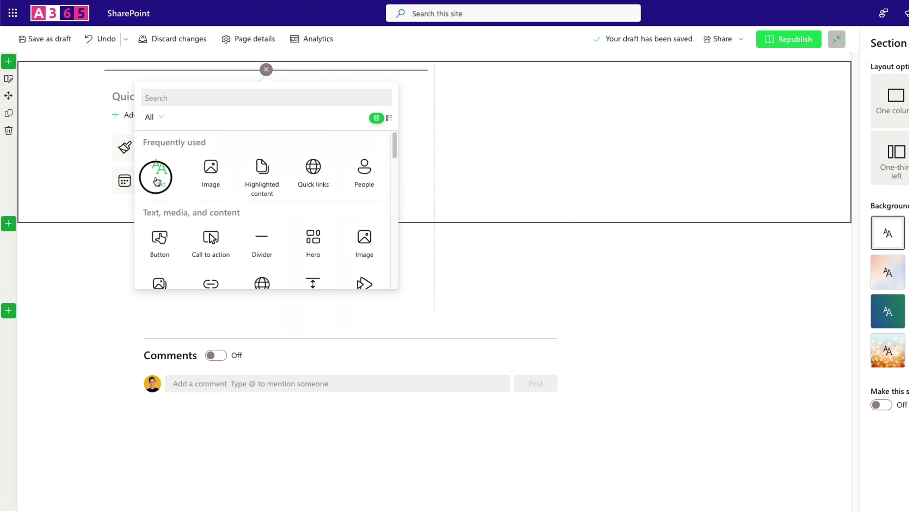
click(156, 169)
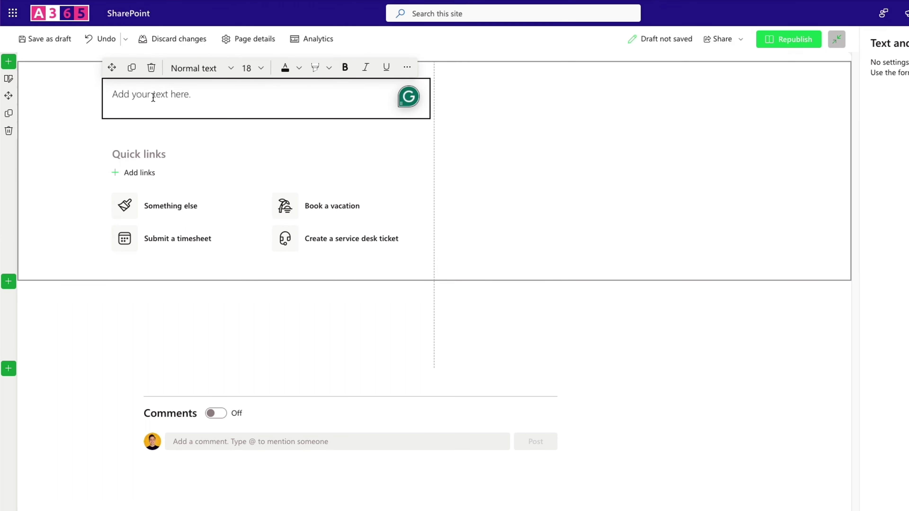
text(I NEED TO)
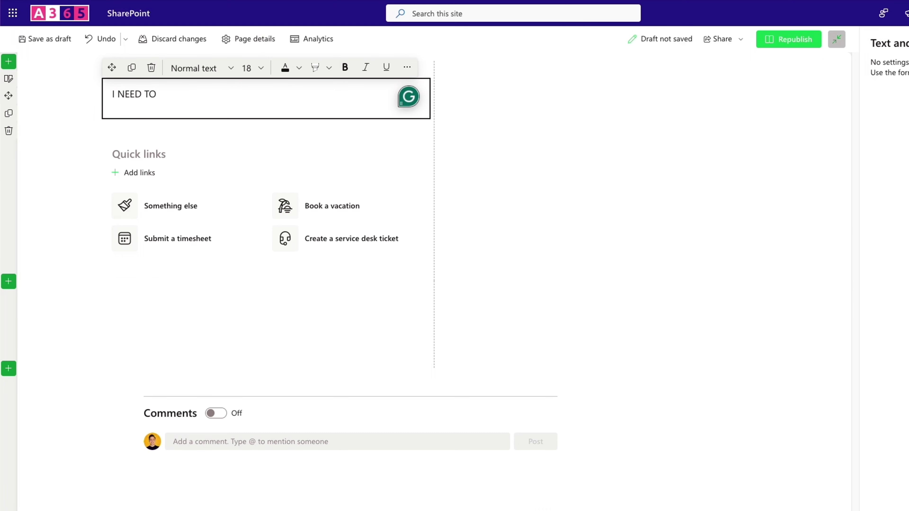
key(ctrl+super+space)
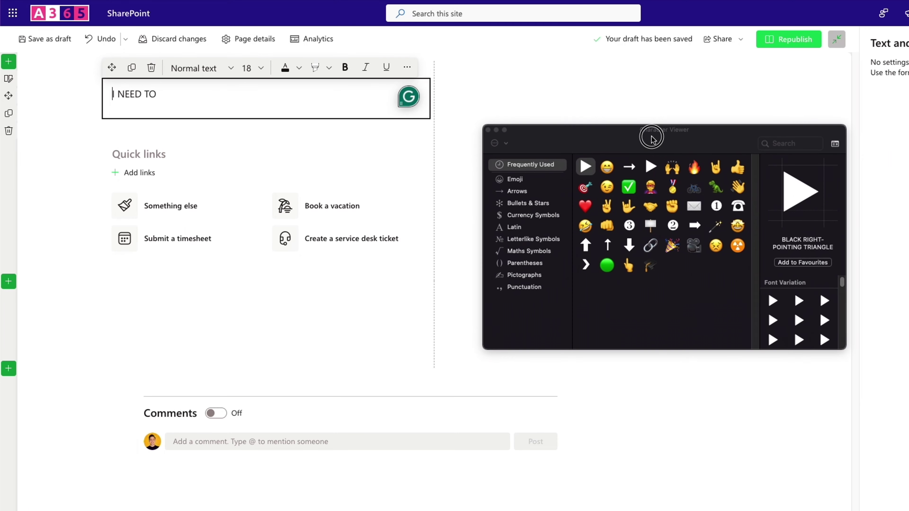
double_click(585, 167)
click(181, 97)
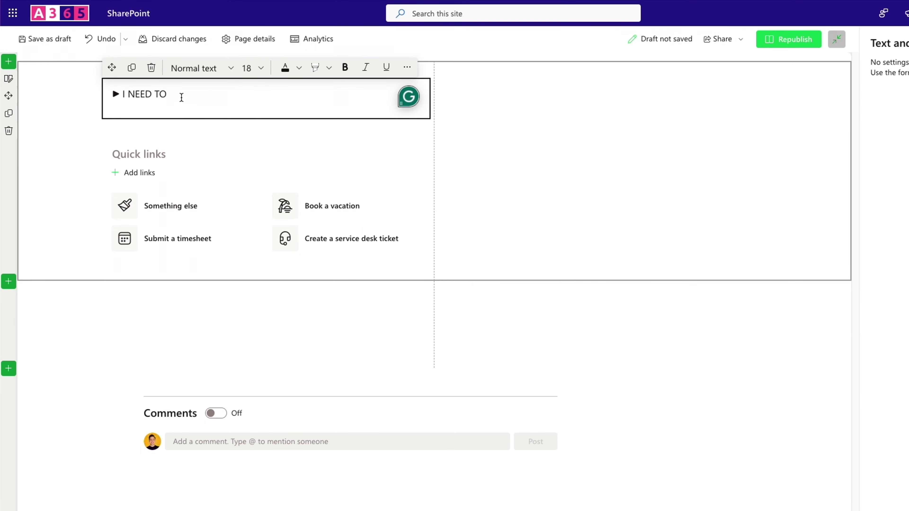
Format the whole "► I NEED TO" line as bold Heading 4 with font size 24
drag(178, 97, 110, 94)
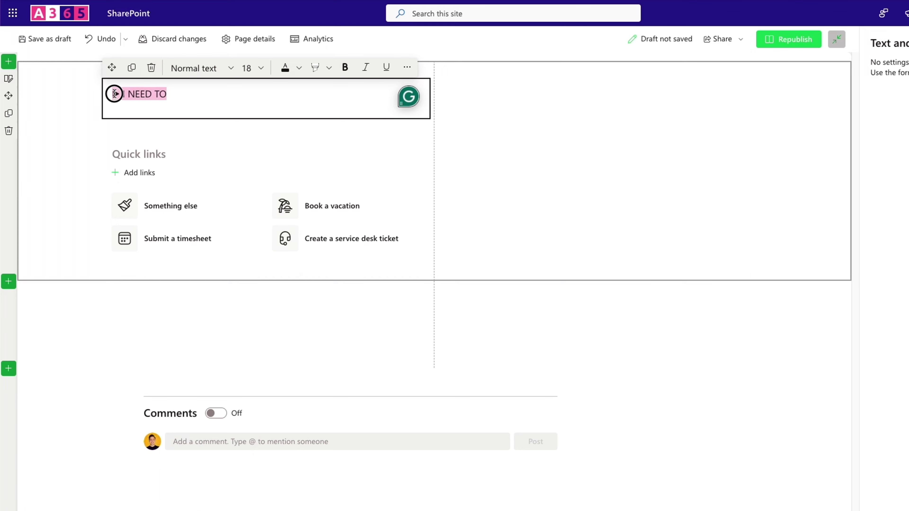
click(220, 68)
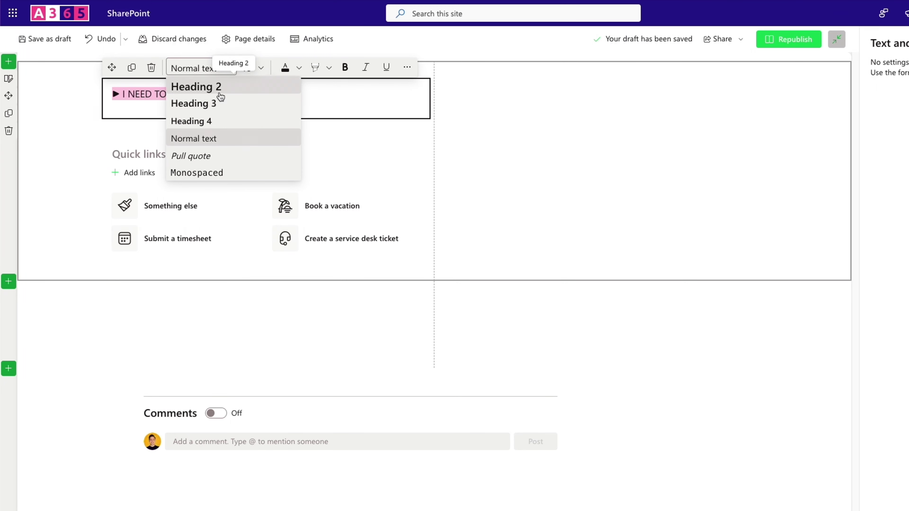
click(209, 121)
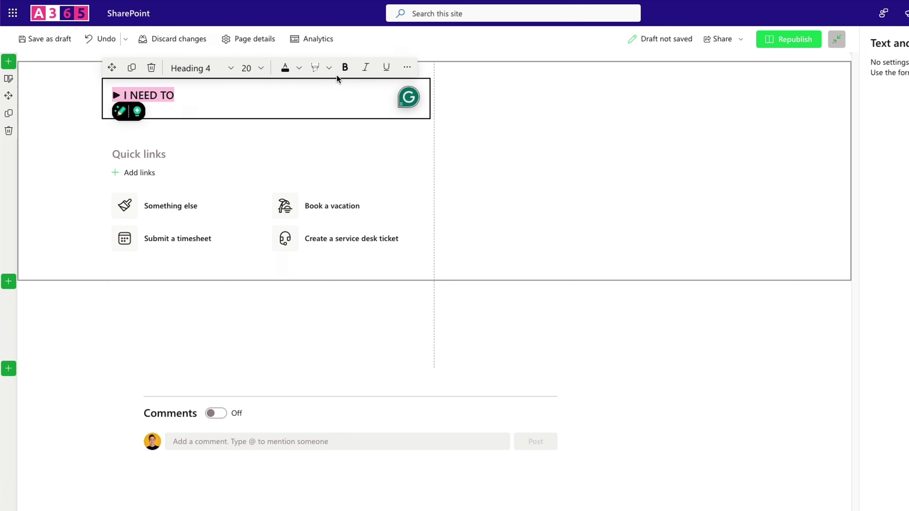
click(345, 66)
click(263, 69)
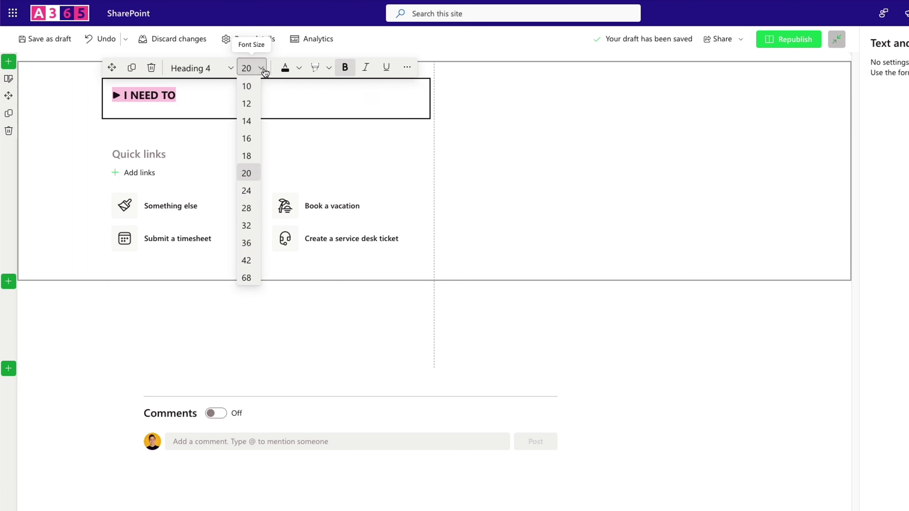
click(246, 190)
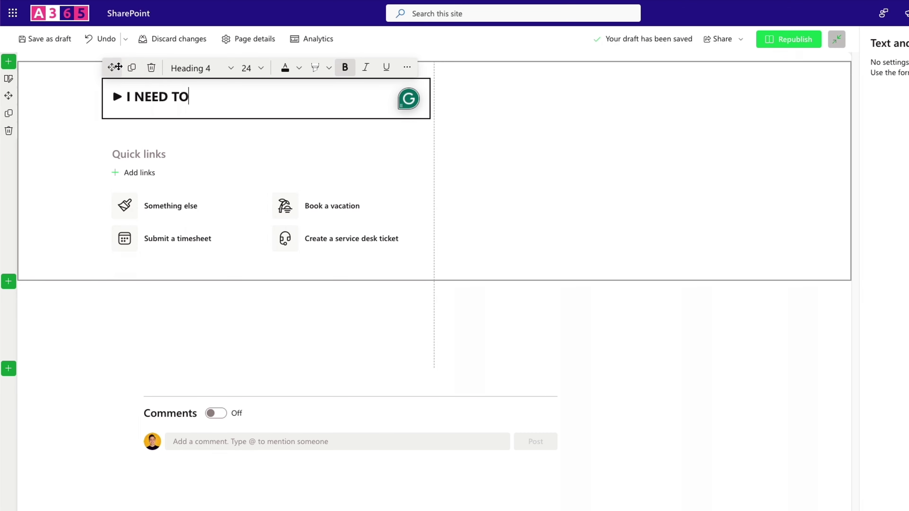
Duplicate the heading and the Quick links web part into column two, and change the copied heading's wording to "RESOURCES"
click(131, 68)
mouse_move(111, 68)
mouse_down()
mouse_move(421, 128)
mouse_move(520, 100)
mouse_up()
click(265, 157)
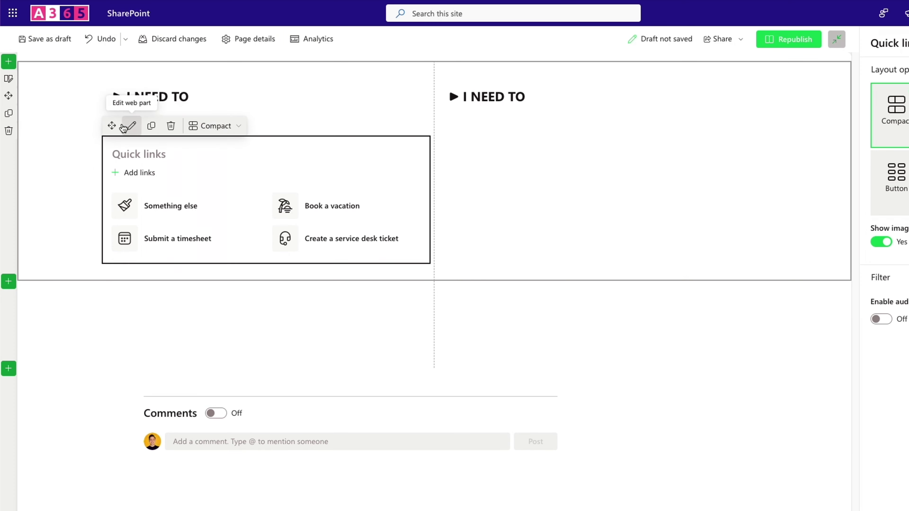
click(154, 130)
drag(112, 270, 473, 139)
drag(463, 96, 548, 88)
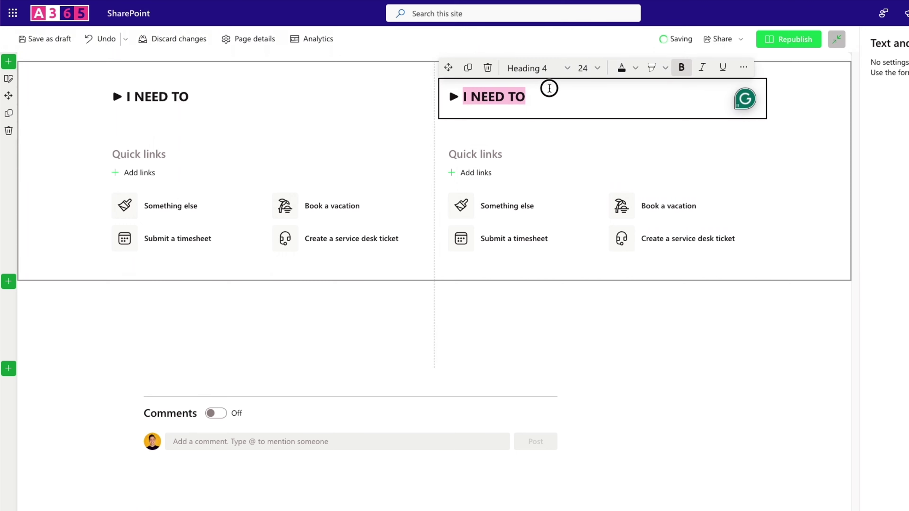
text(RESOURCES)
Give the links section the Ripples in black background with an overlay opacity of 100
click(239, 217)
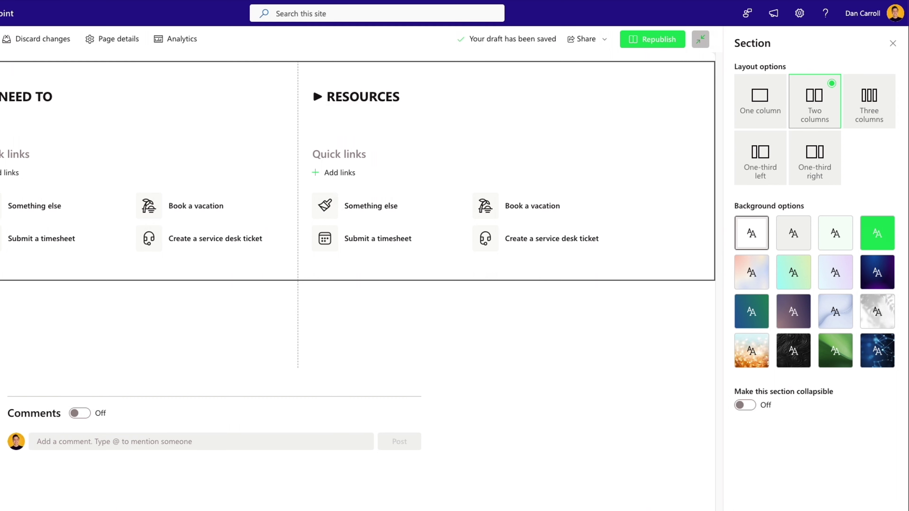
click(798, 352)
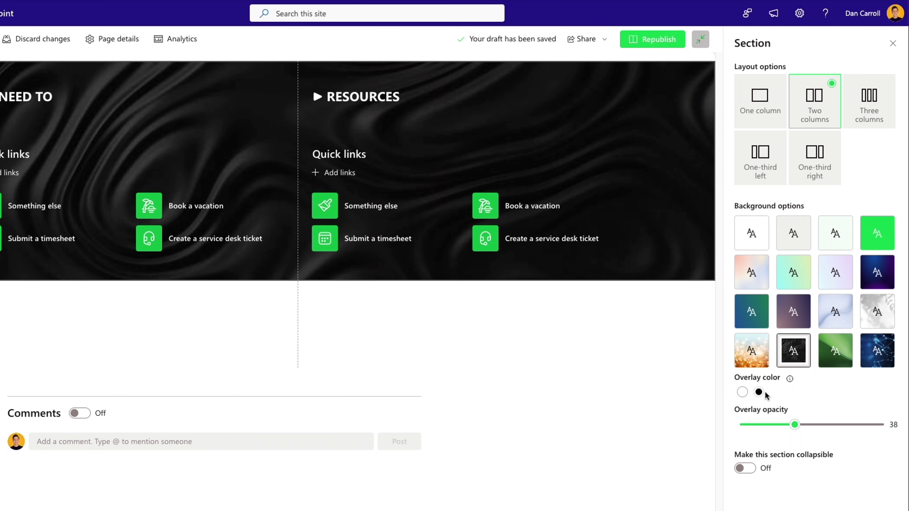
drag(794, 425, 892, 425)
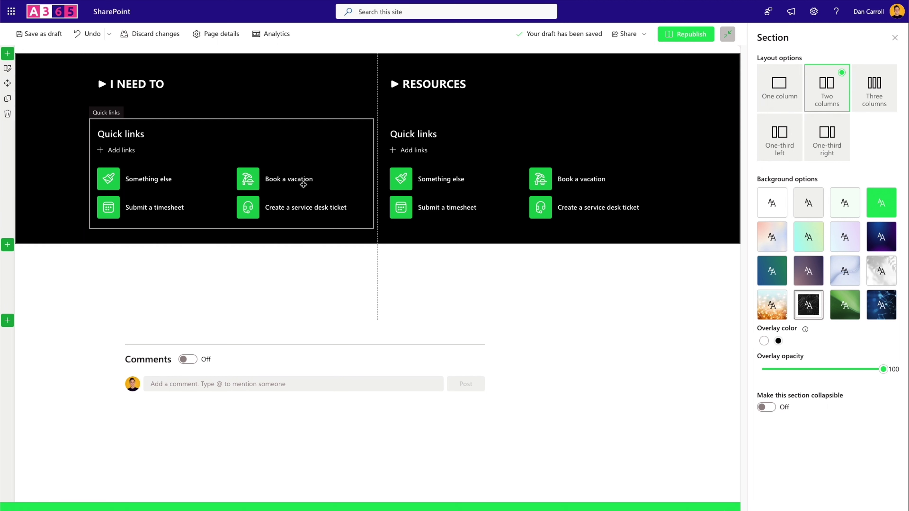
Enable audience targeting on the I NEED TO Quick links and open the "Something else" link's settings to view its audience field
click(192, 214)
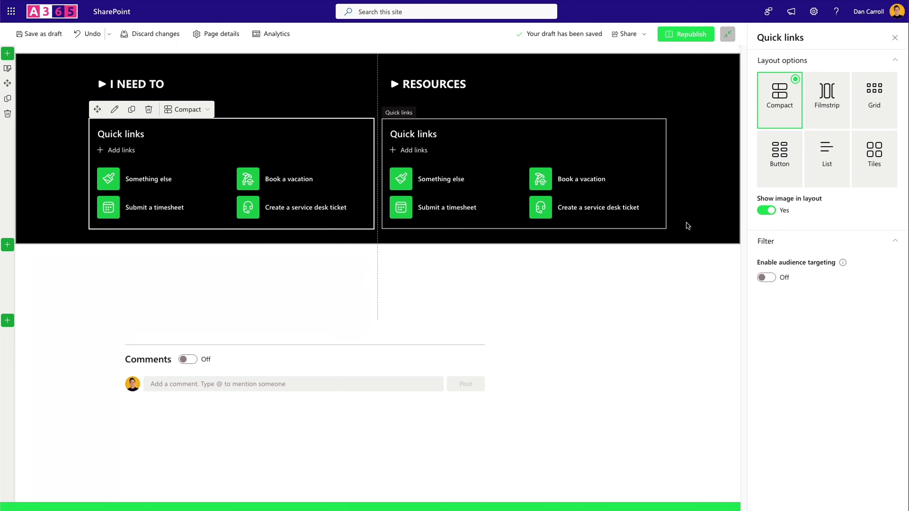
click(764, 279)
mouse_move(137, 183)
click(183, 180)
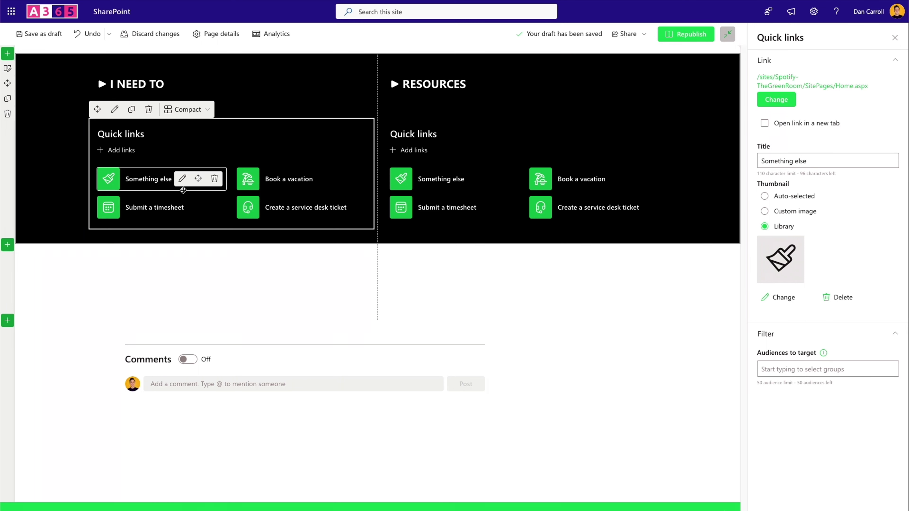
click(78, 192)
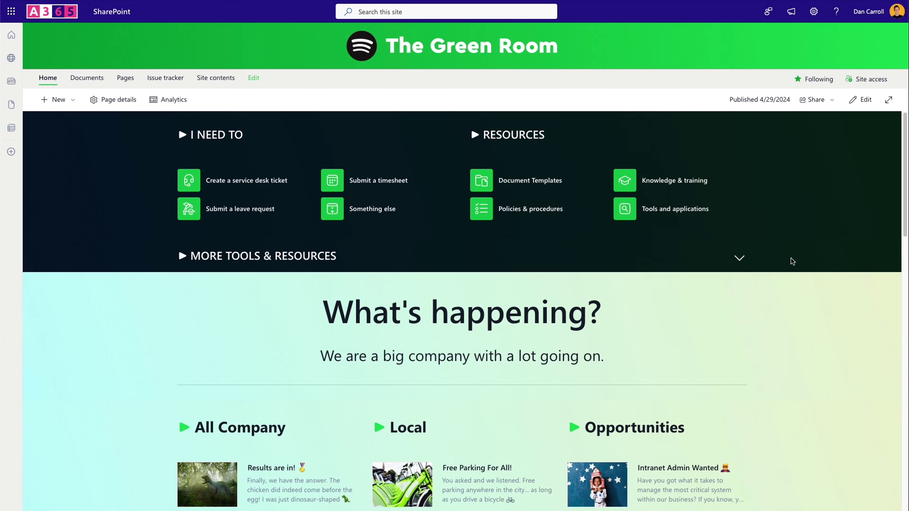
Check the collapsible More Tools & Resources section on the finished page, and add a two-column section below the black section on the draft
click(740, 258)
click(740, 259)
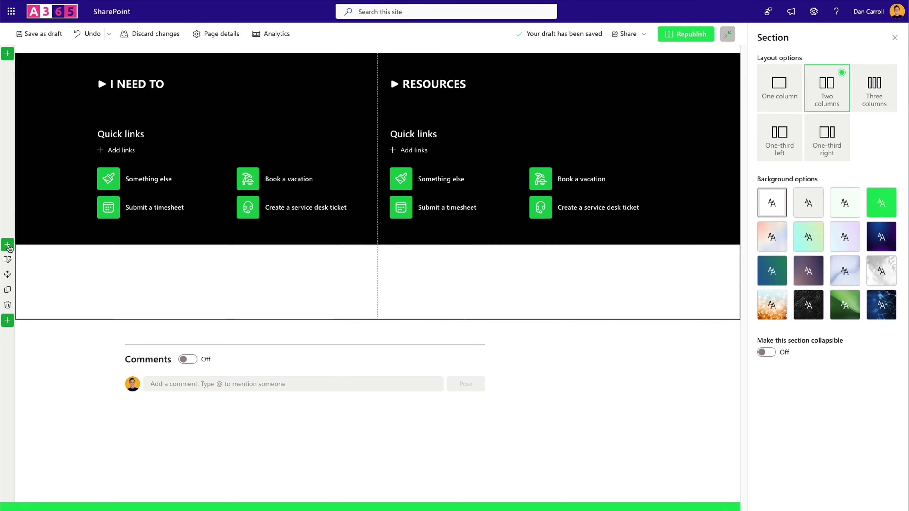
click(8, 244)
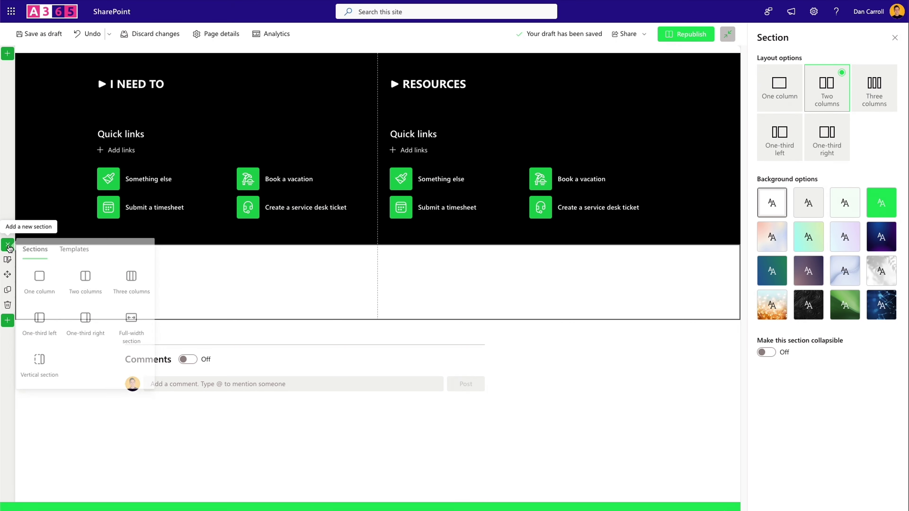
click(94, 283)
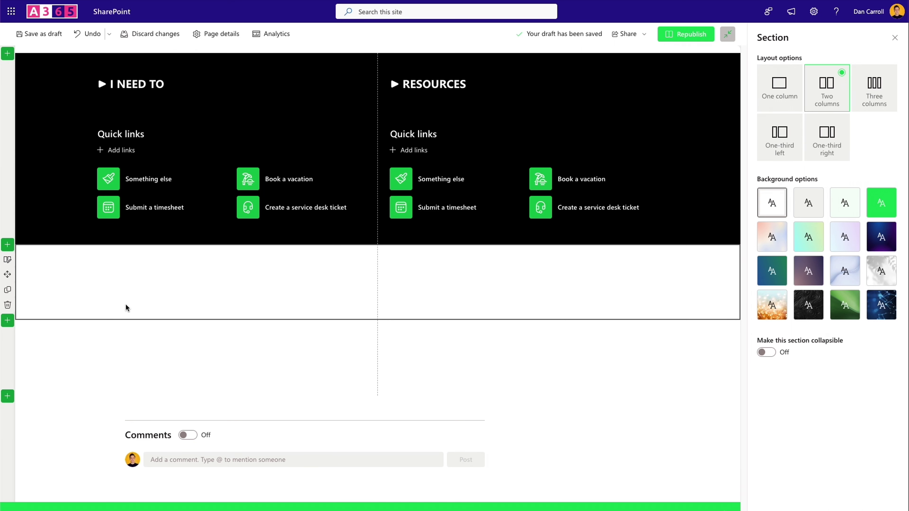
Duplicate the I NEED TO Quick links web part into the new section's first column and stack further copies beneath it
click(192, 149)
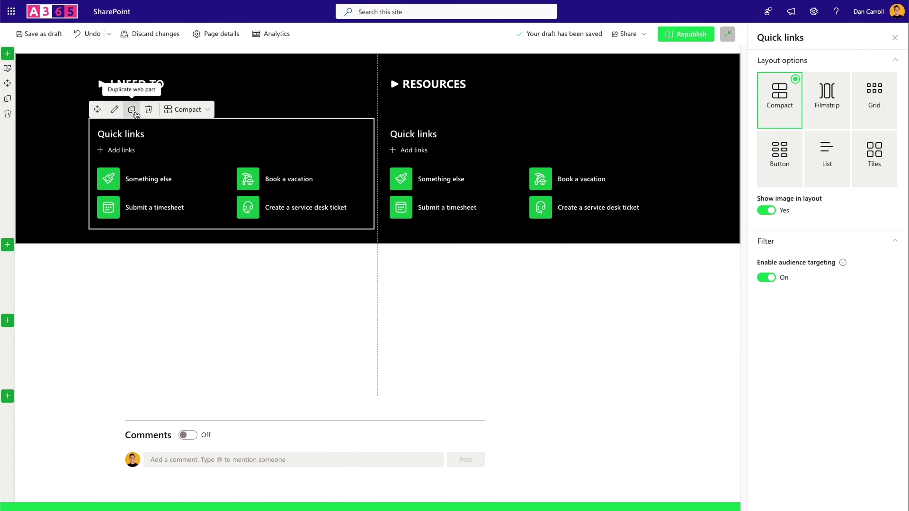
click(132, 110)
drag(97, 235, 185, 405)
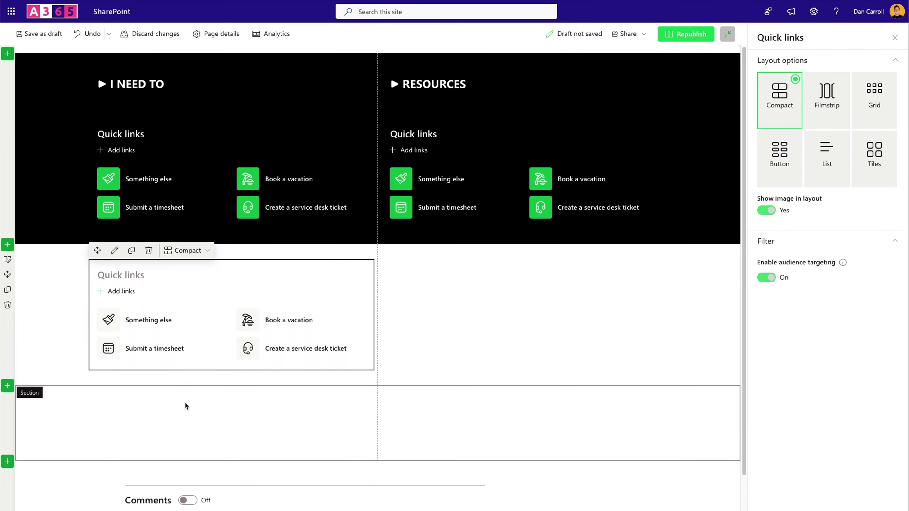
click(131, 250)
scroll(152, 290, down, 3)
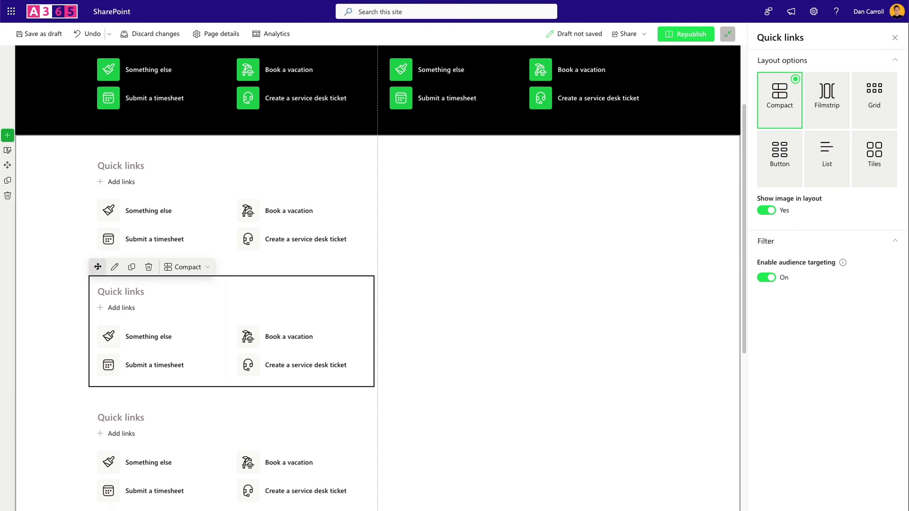
Move one Quick links copy to the new section's second column and duplicate it until that column holds three
drag(252, 258, 465, 157)
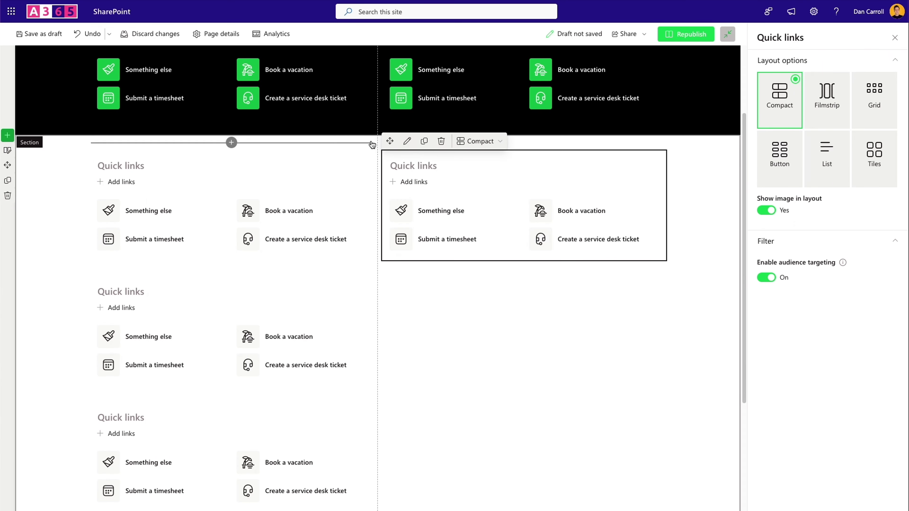
click(423, 141)
click(424, 266)
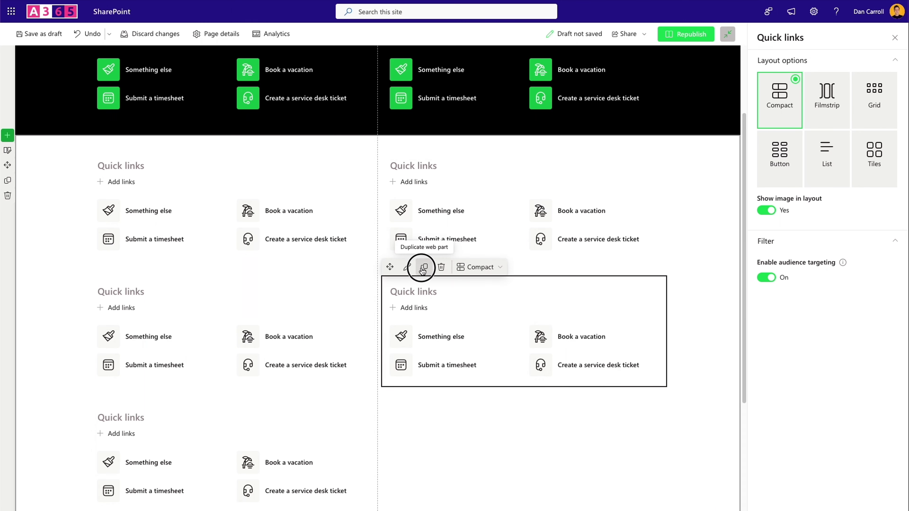
scroll(598, 380, down, 1)
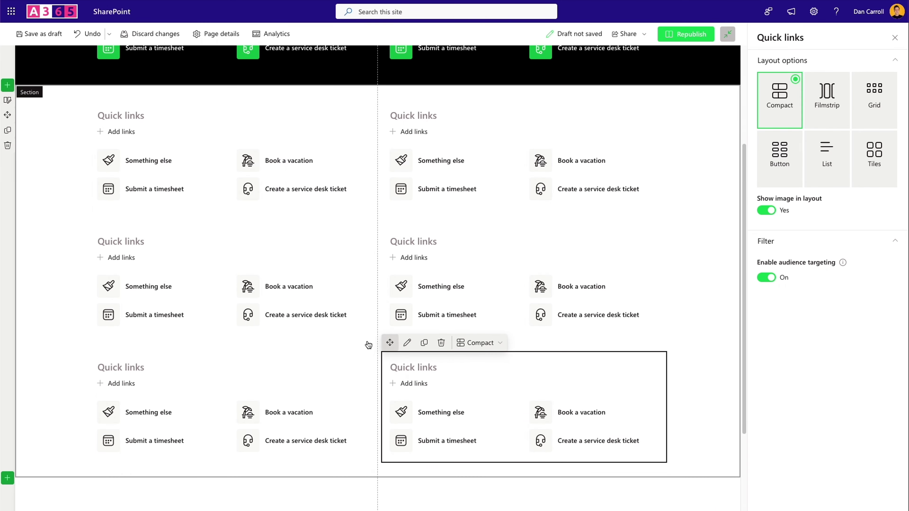
Set the background of the new six-block Quick links section to Ripples in black
scroll(358, 342, up, 3)
scroll(358, 341, down, 1)
click(69, 294)
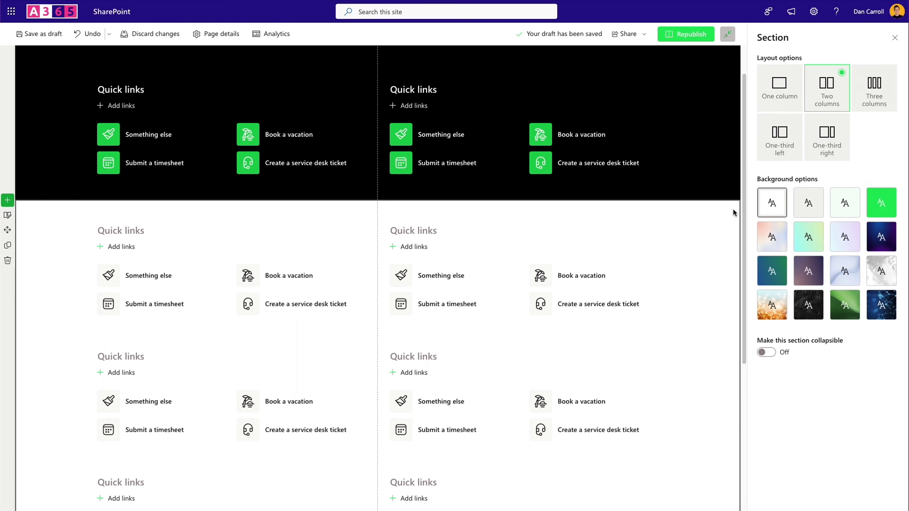
click(809, 307)
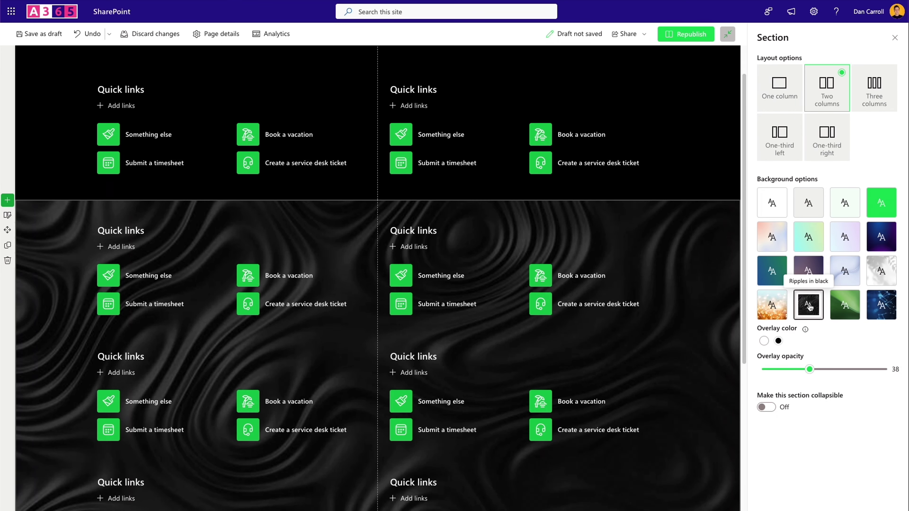
Set the six-block Quick links section's overlay opacity to 100 and make the section collapsible, with its default display set to Collapsed
drag(812, 370, 882, 369)
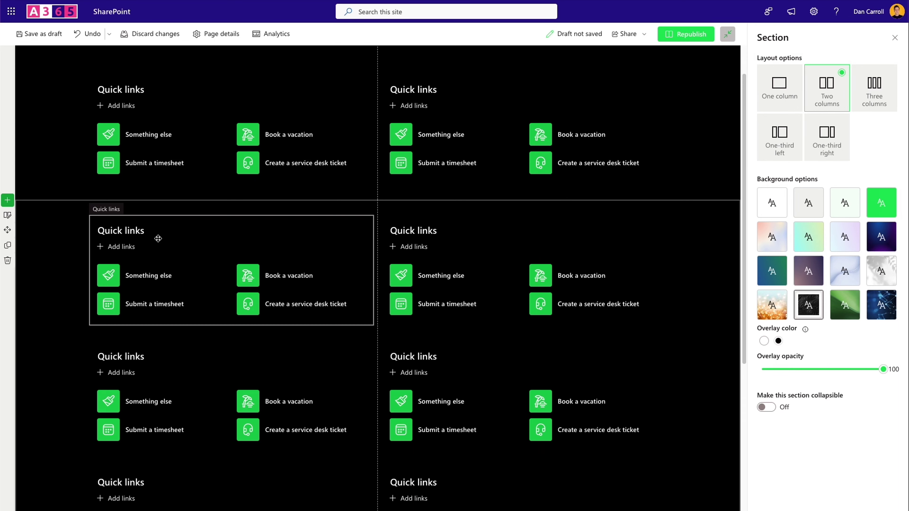
click(7, 215)
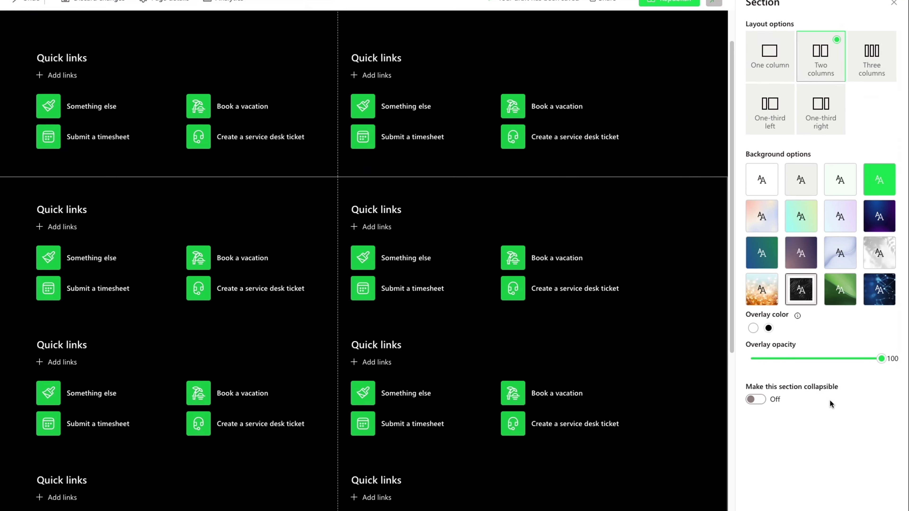
click(747, 392)
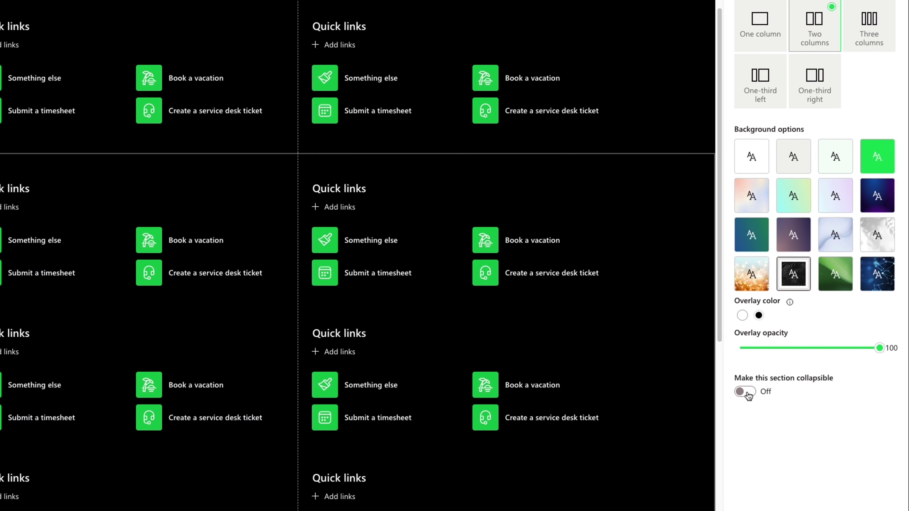
click(745, 504)
Name the collapsible section MORE TOOLS & RESOURCES and put a black right-pointing triangle symbol in front of the name
click(125, 167)
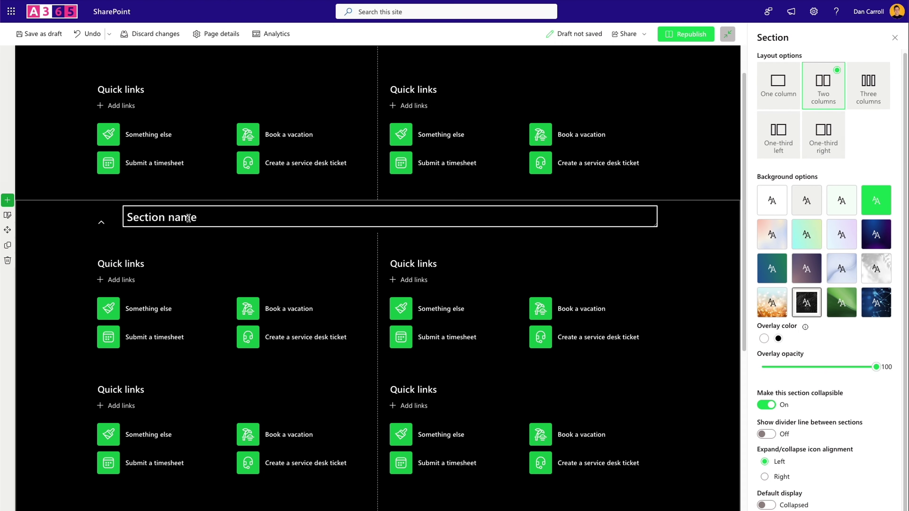
text(M)
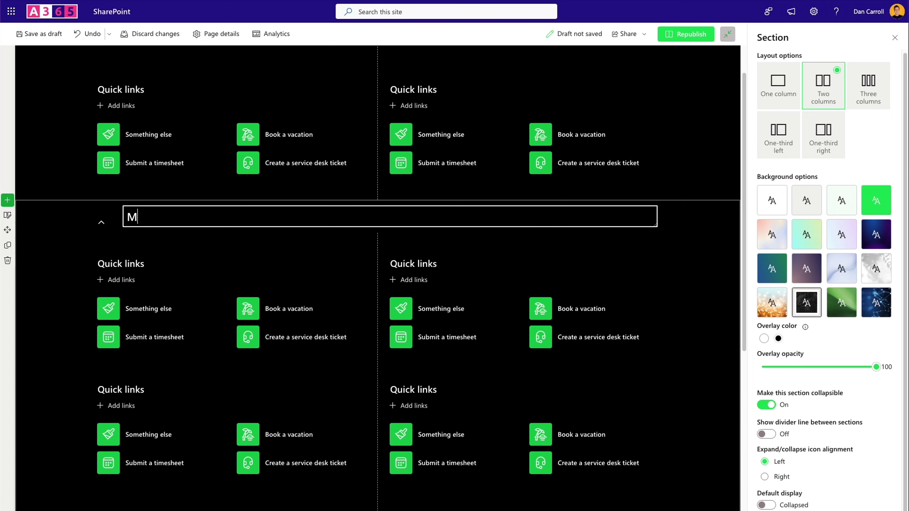
text(ORE TOOLS & RESOURCES)
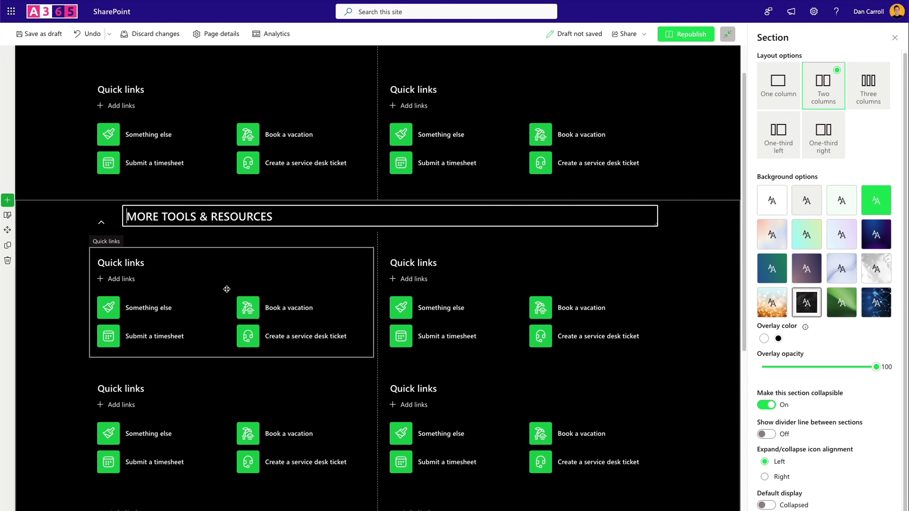
key(super+period)
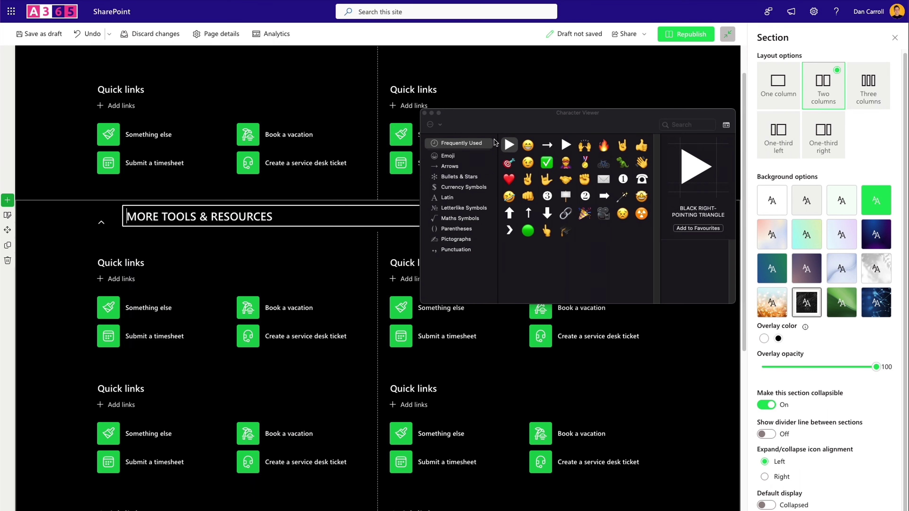
click(505, 143)
Title the first Quick links block in the collapsible section Category 1, preceded by a raised-hands emoji
click(119, 256)
key(ctrl+a)
text(Category 1)
key(ctrl+super+space)
click(587, 149)
double_click(587, 149)
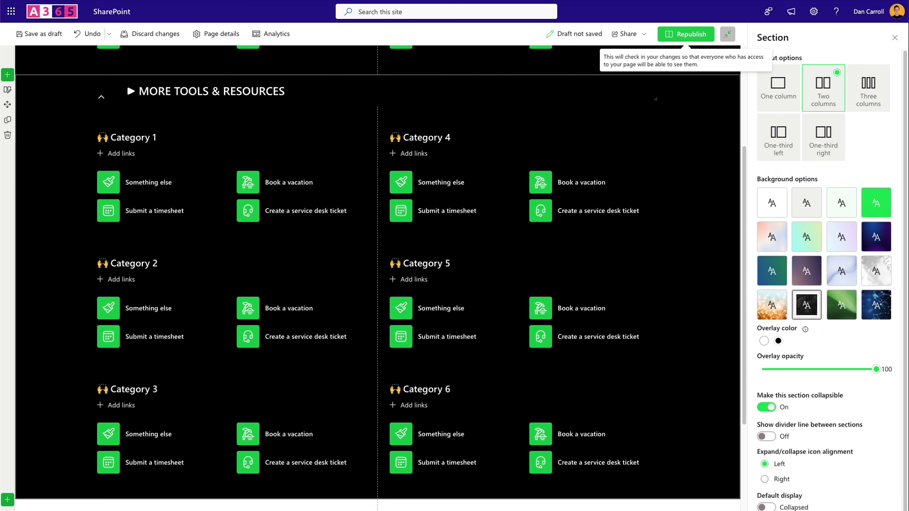
Republish the page and check how the MORE TOOLS & RESOURCES section expands and collapses on the live page
click(688, 33)
click(629, 231)
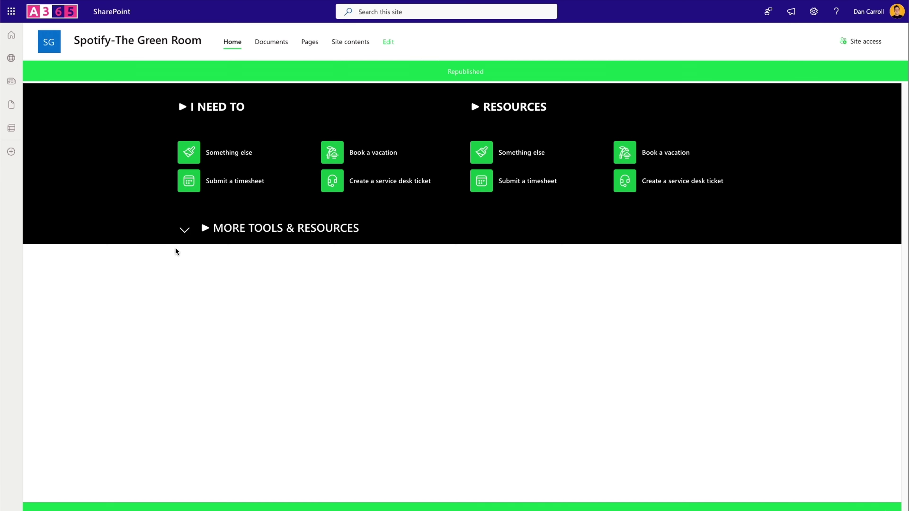
click(184, 231)
scroll(341, 325, down, 1)
scroll(341, 325, up, 1)
click(185, 230)
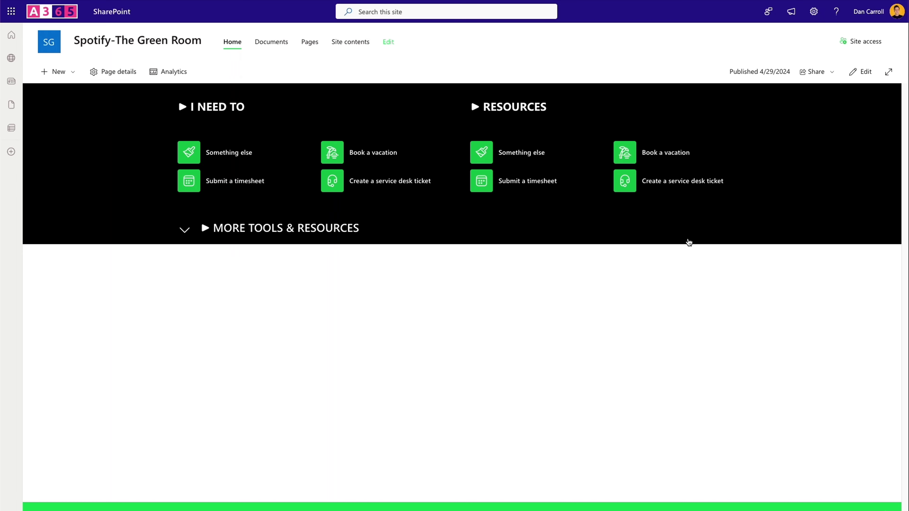
click(184, 234)
scroll(206, 243, down, 1)
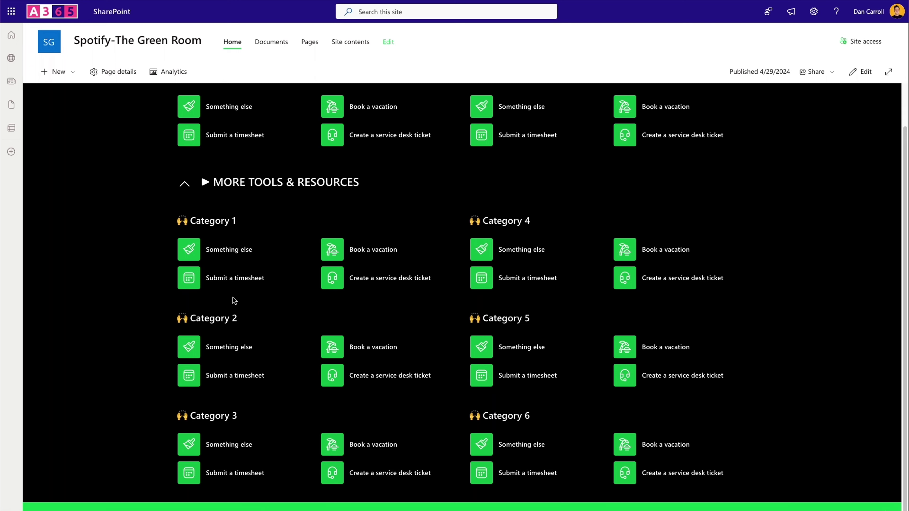
scroll(557, 262, up, 1)
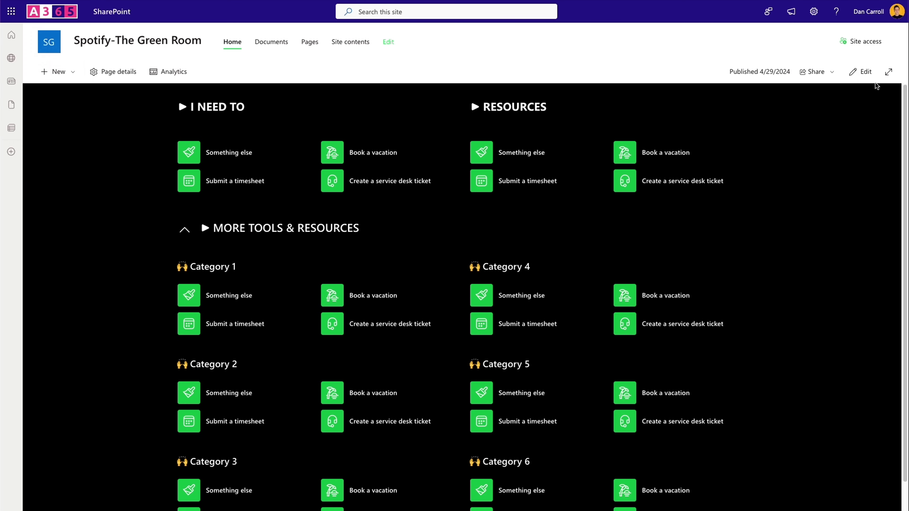
Reopen the page for editing and set the MORE TOOLS & RESOURCES section's expand/collapse icon alignment to Right
click(863, 73)
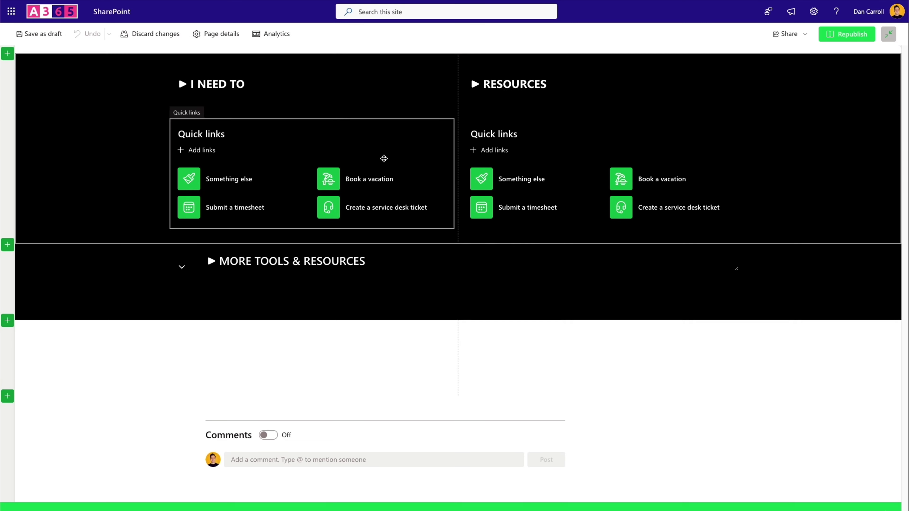
click(7, 261)
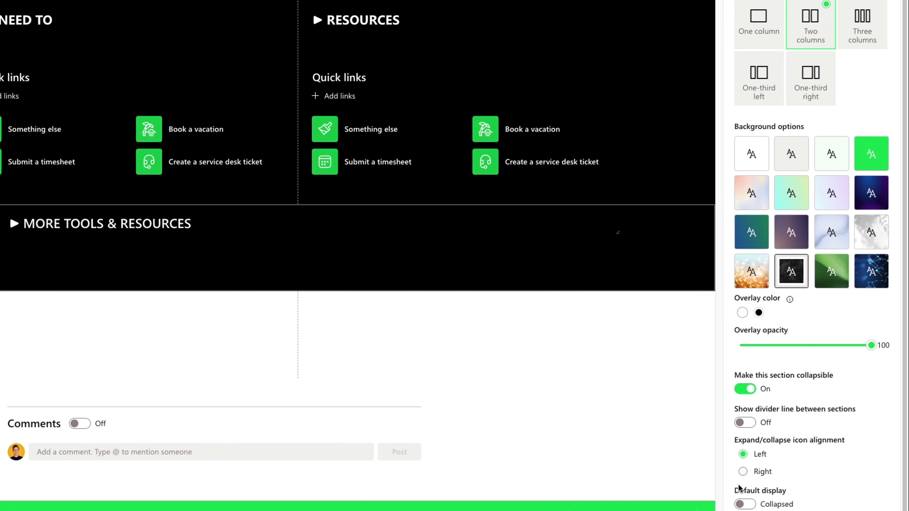
click(742, 471)
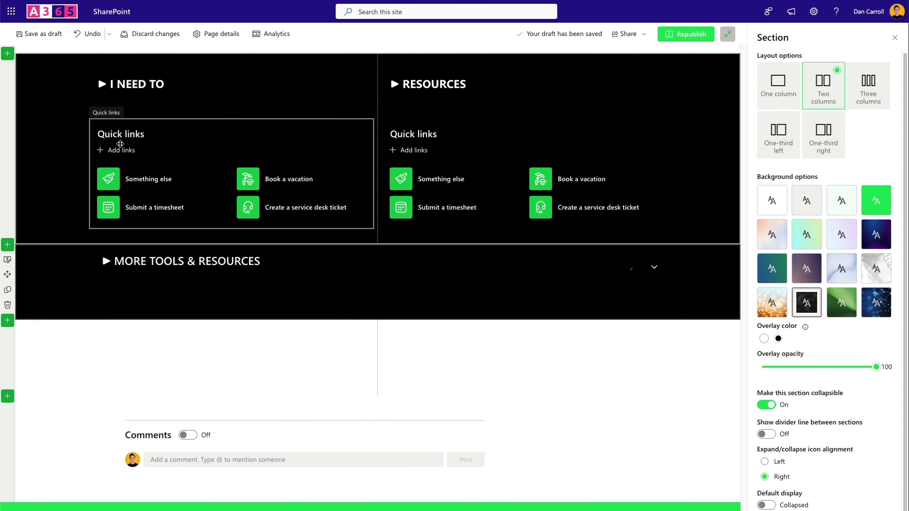
Expand the MORE TOOLS & RESOURCES section and insert a Spacer about 28 pixels high between Category 1 and Category 2
click(654, 267)
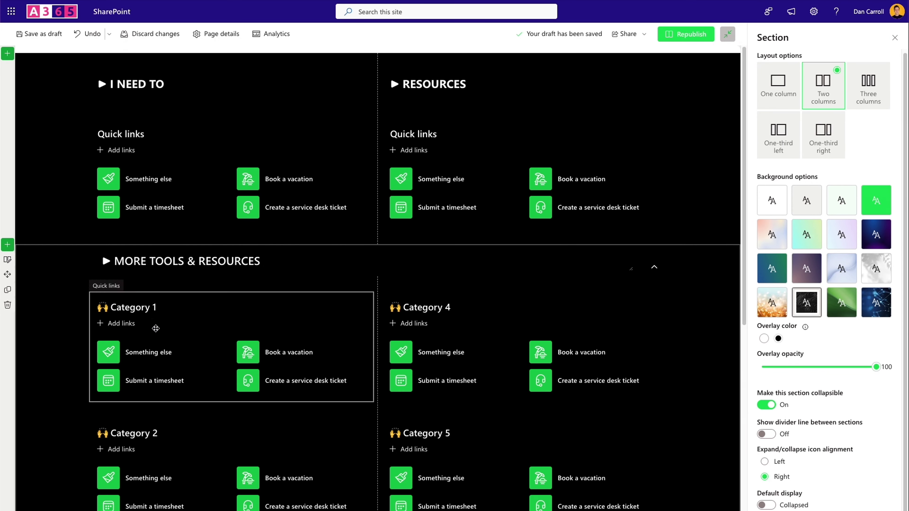
scroll(153, 328, down, 1)
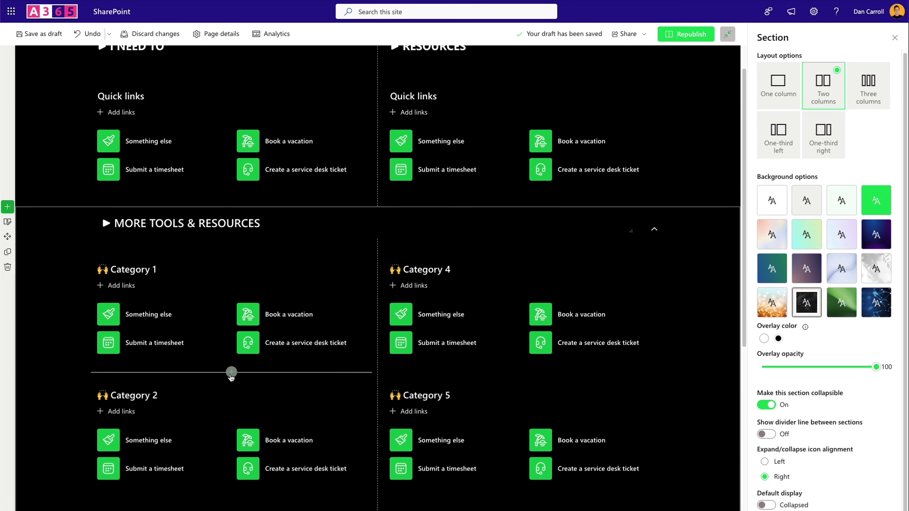
click(231, 372)
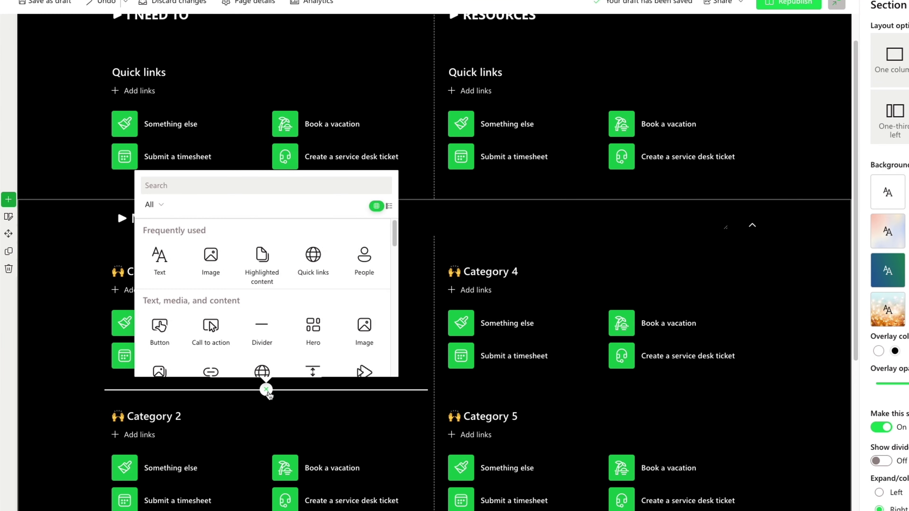
click(319, 371)
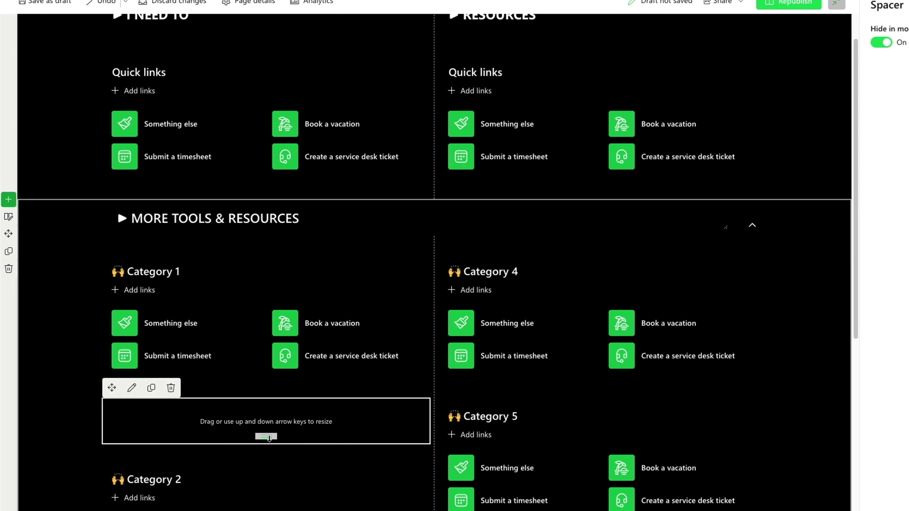
drag(269, 437, 269, 423)
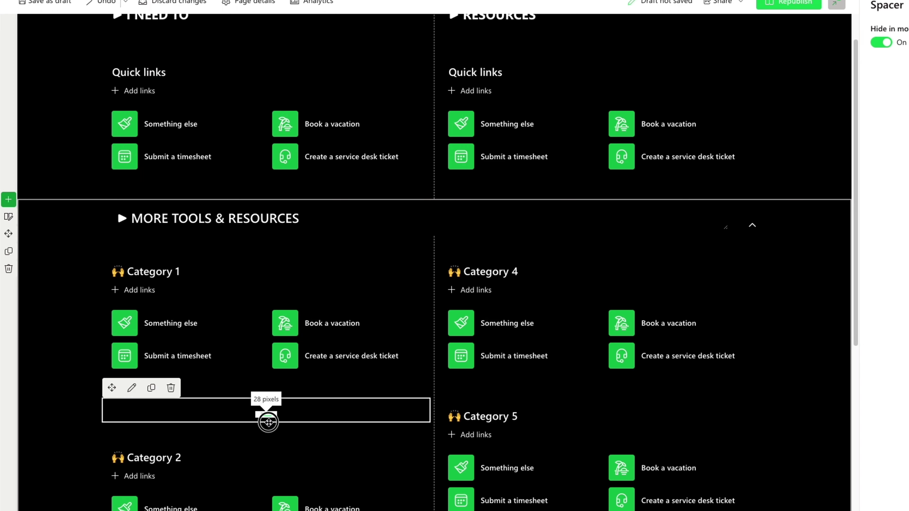
Duplicate the Spacer and move one of the two between Category 2 and Category 3
scroll(243, 389, down, 4)
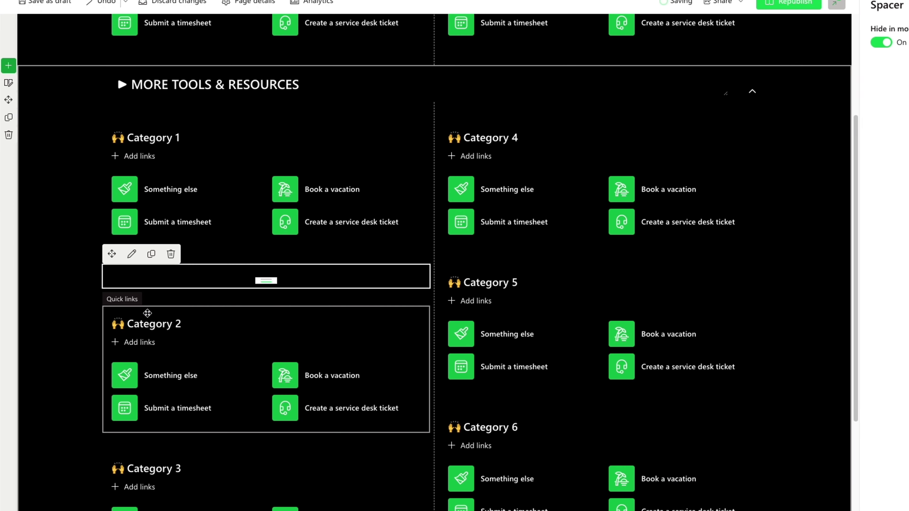
click(151, 255)
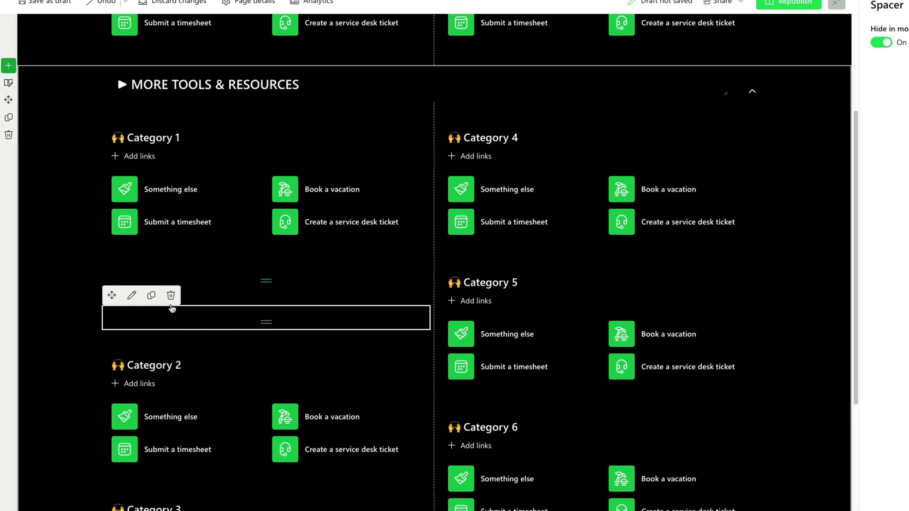
click(133, 278)
drag(134, 279, 169, 432)
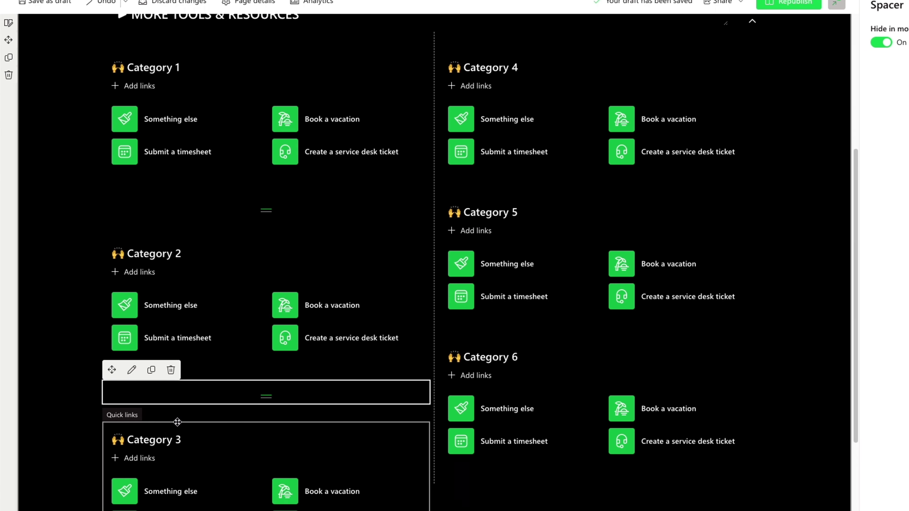
Copy the Spacer into the second column, placing one between Category 4 and Category 5 and another between Category 5 and Category 6
click(165, 209)
click(151, 182)
drag(266, 185, 548, 199)
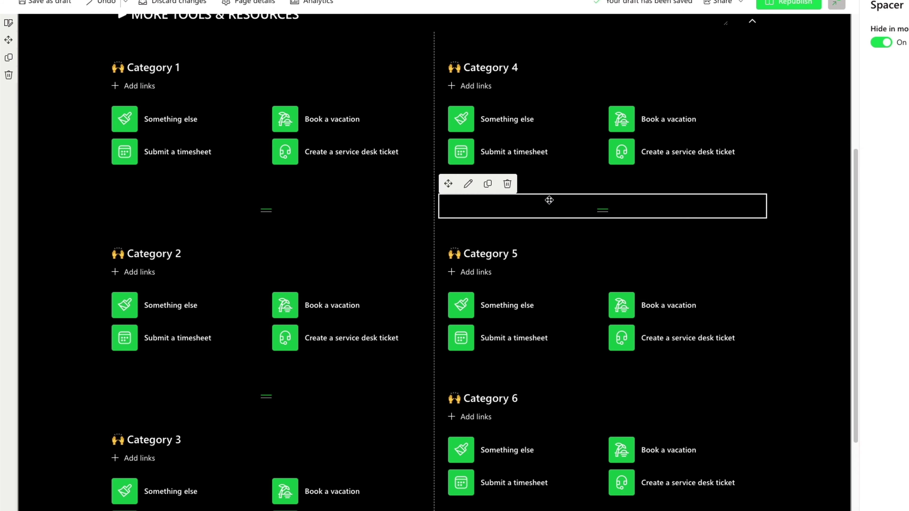
click(488, 184)
drag(448, 45, 504, 275)
Republish the page and check the category spacing in the expanded MORE TOOLS & RESOURCES section, then collapse it
click(789, 3)
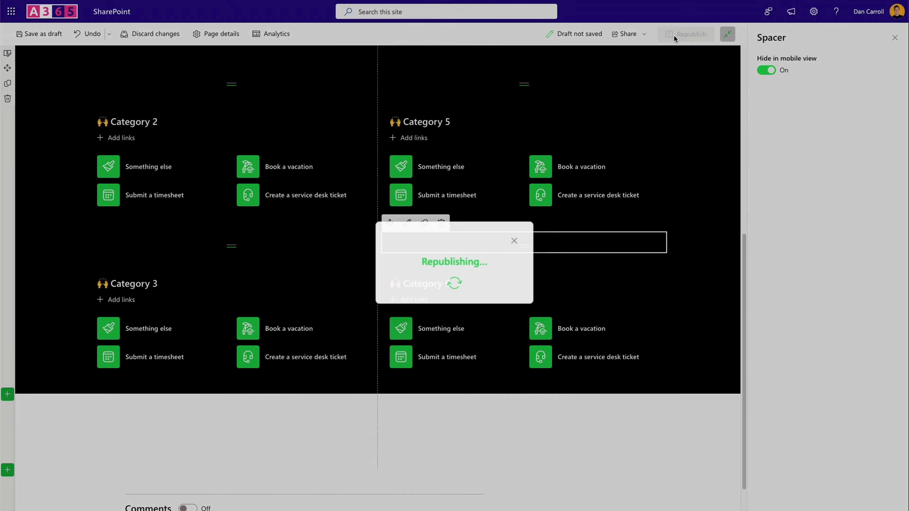
click(746, 230)
scroll(392, 284, down, 2)
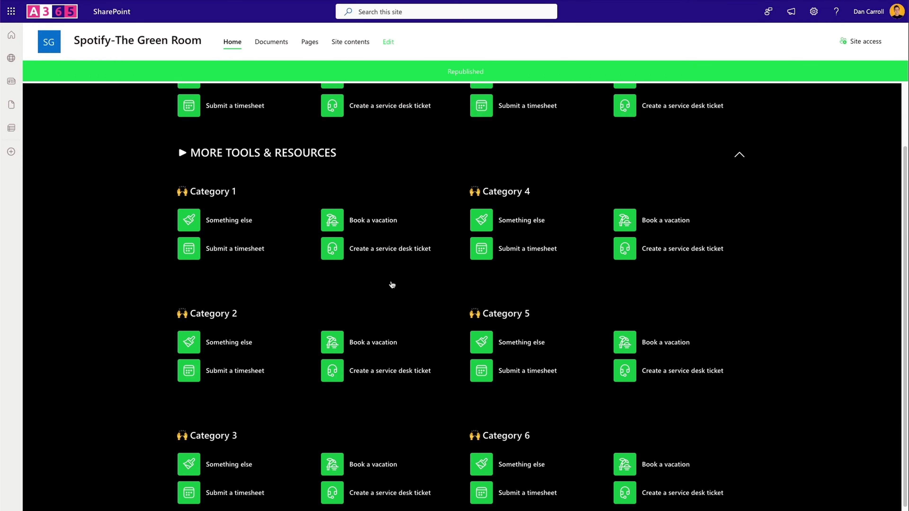
scroll(410, 314, down, 1)
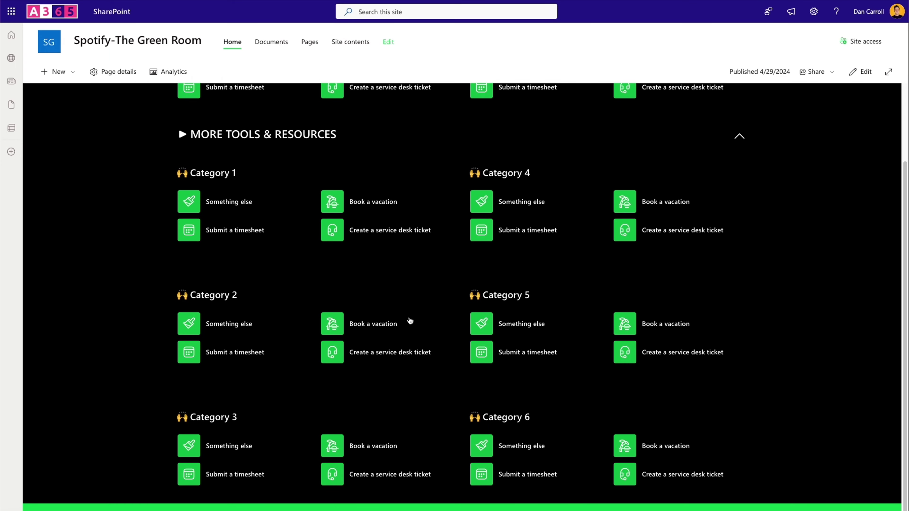
click(737, 139)
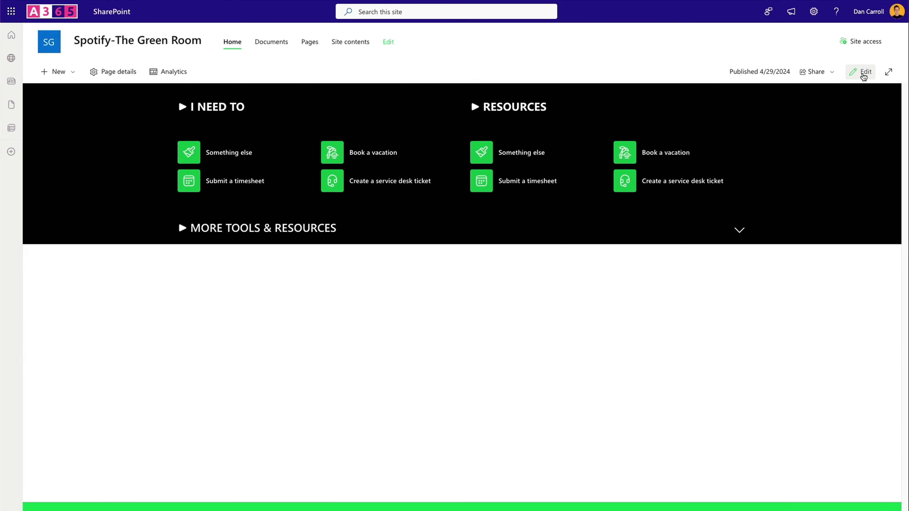
Reopen the page for editing and give the I NEED TO and RESOURCES section the Green leaf surface background with overlay opacity 88
click(861, 71)
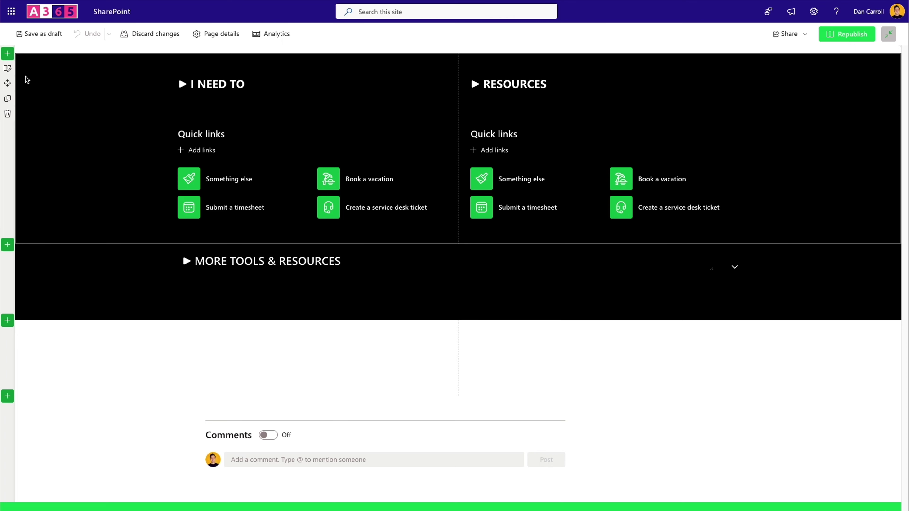
click(7, 68)
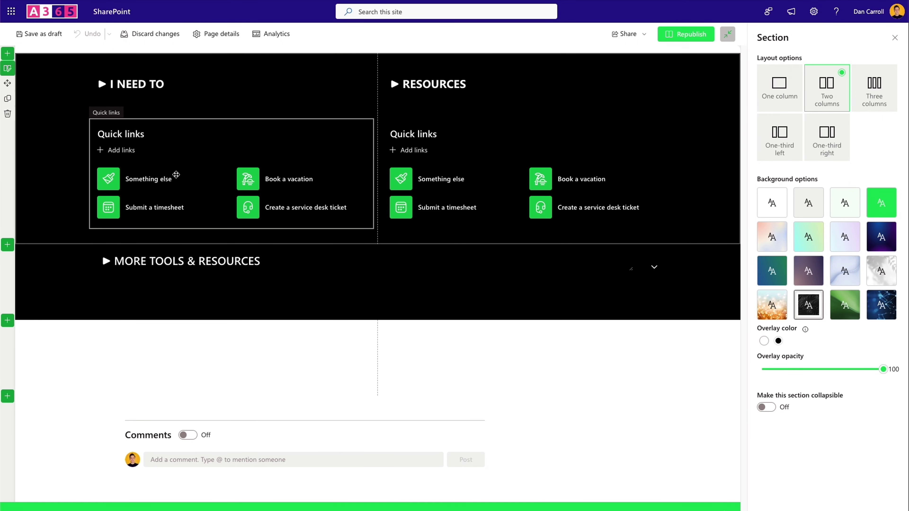
click(845, 307)
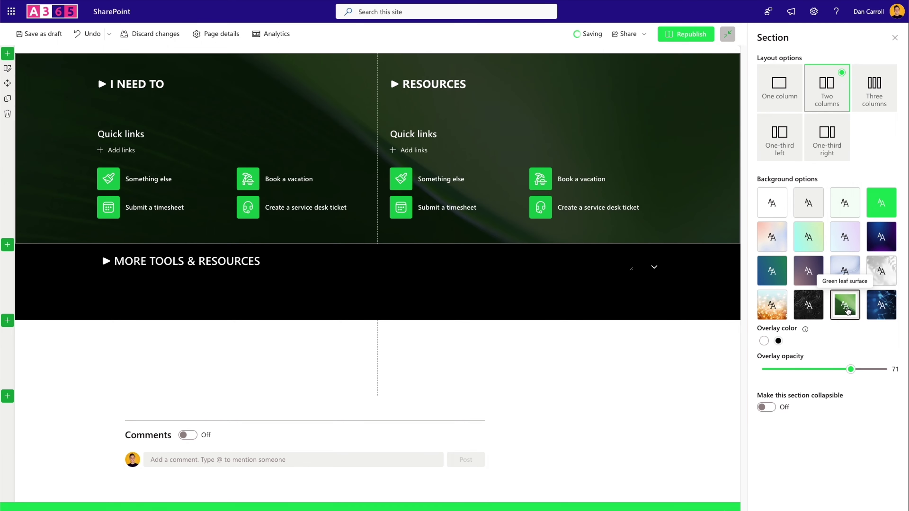
drag(850, 370, 872, 371)
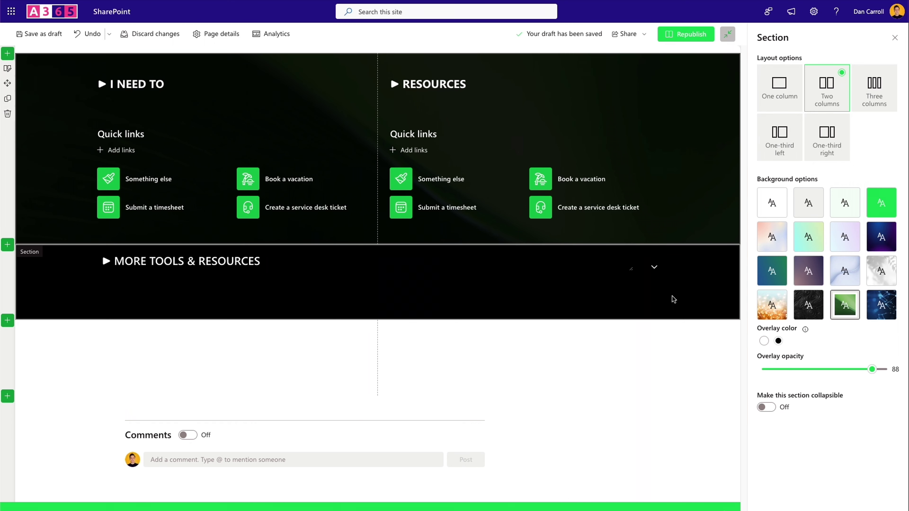
Give the MORE TOOLS & RESOURCES section the Green leaf surface background with overlay opacity 88, and republish the page
click(687, 298)
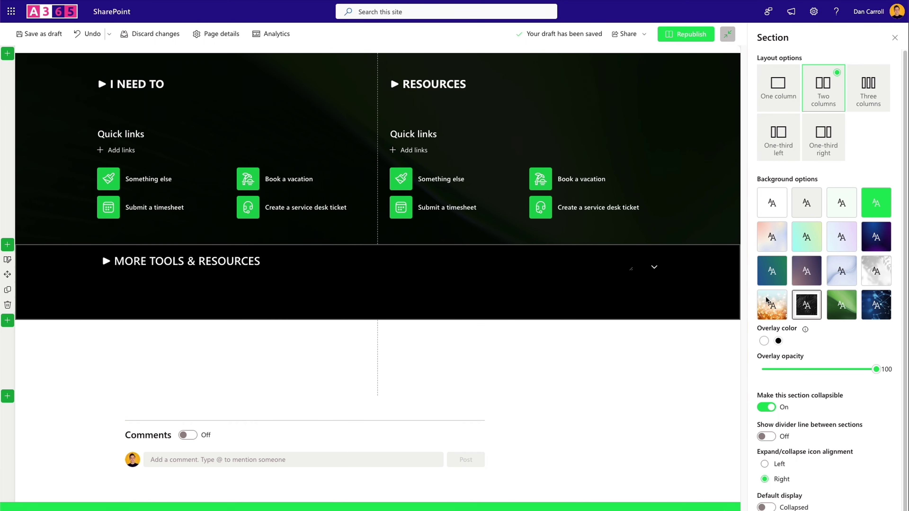
click(841, 304)
drag(845, 370, 866, 372)
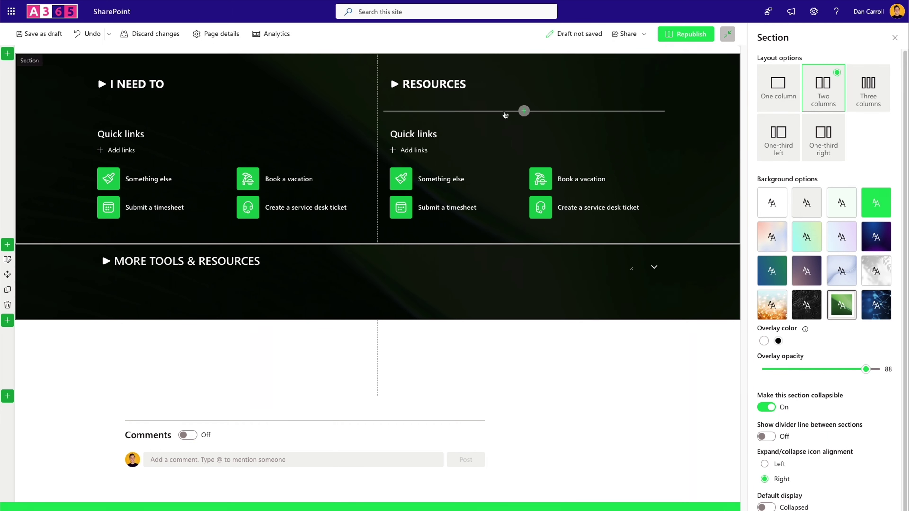
click(686, 34)
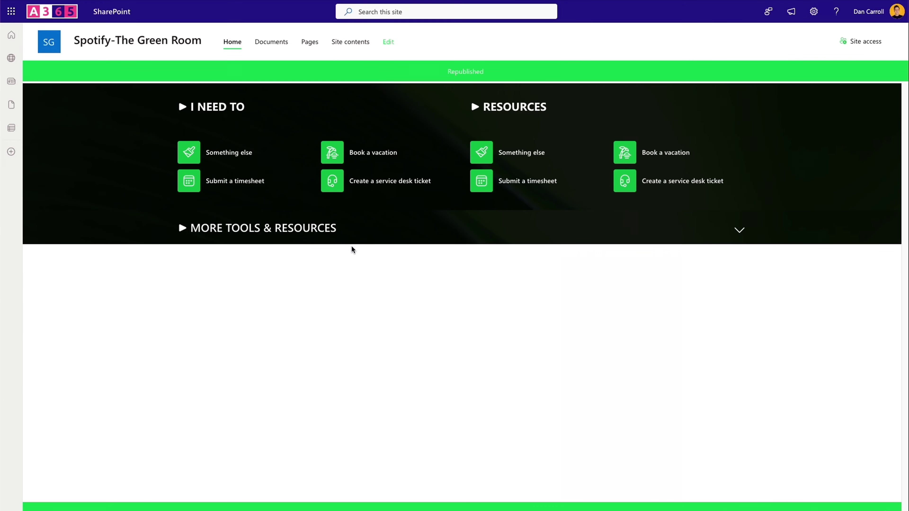
Examine the finished The Green Room example page, from the What's happening? heading and news columns down to Upcoming Key Dates and the news hub button
scroll(355, 189, down, 4)
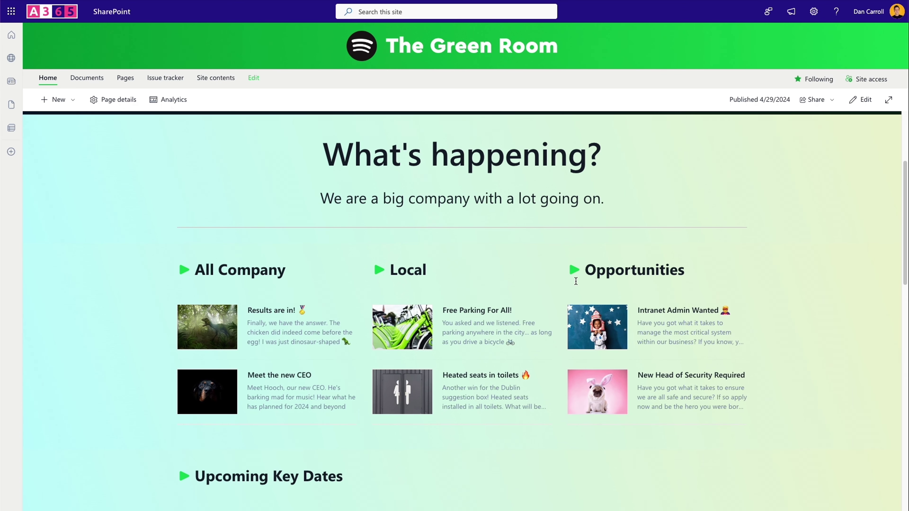
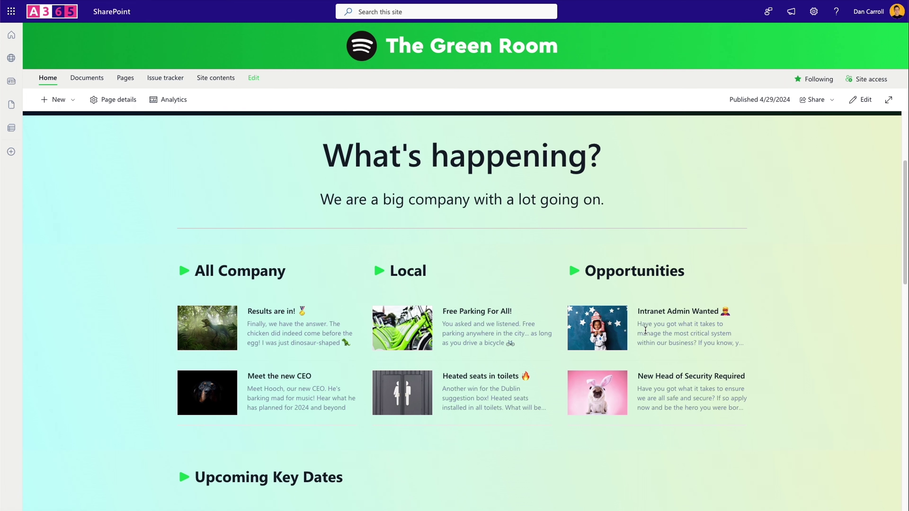
scroll(420, 318, down, 4)
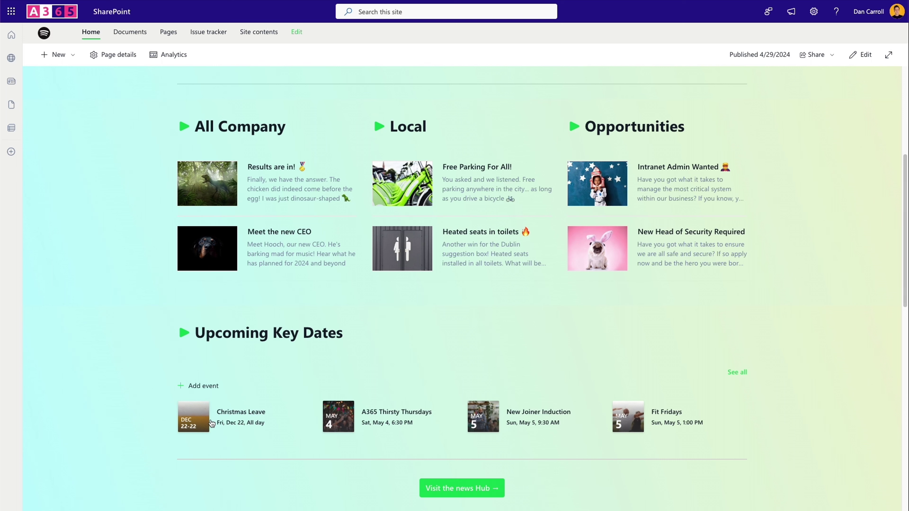
scroll(488, 340, down, 2)
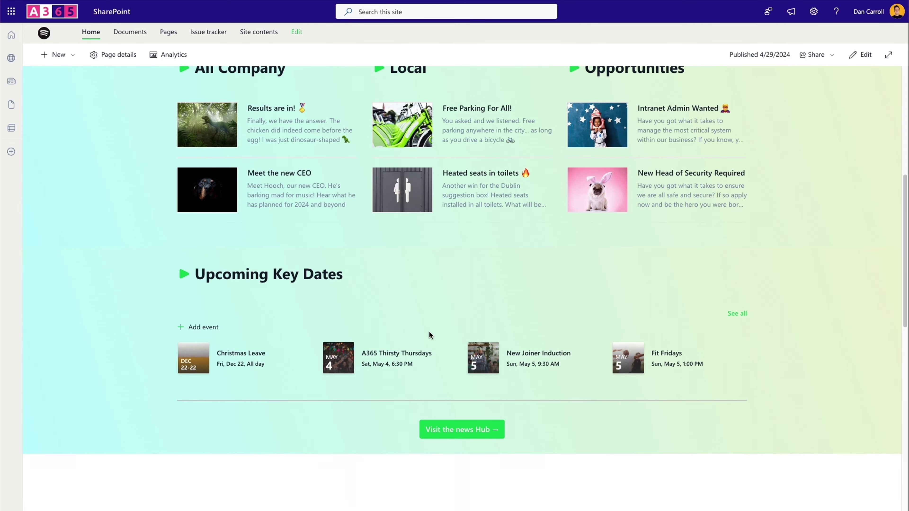
scroll(432, 342, up, 2)
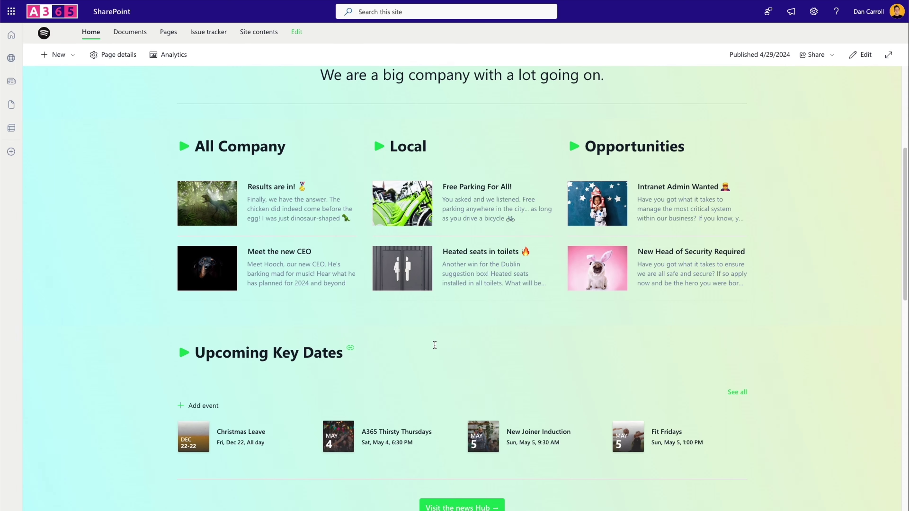
scroll(435, 344, up, 2)
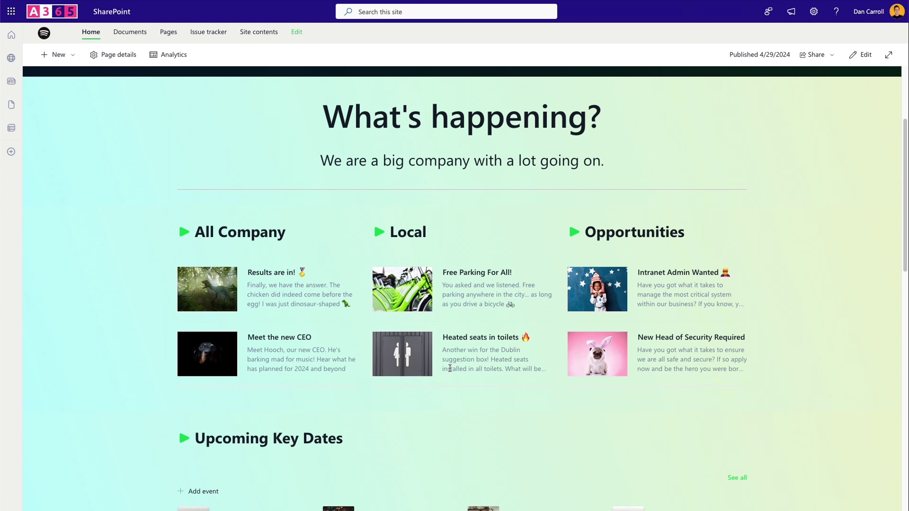
scroll(475, 327, down, 4)
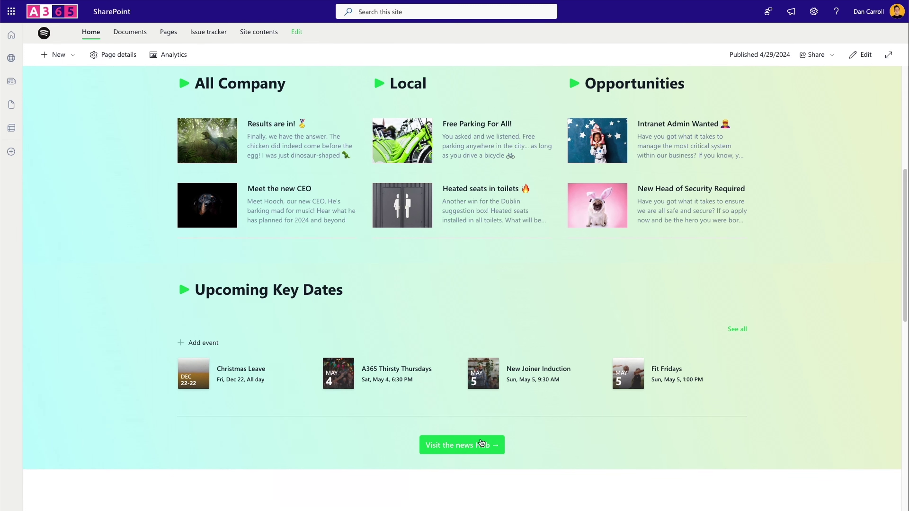
scroll(384, 437, up, 10)
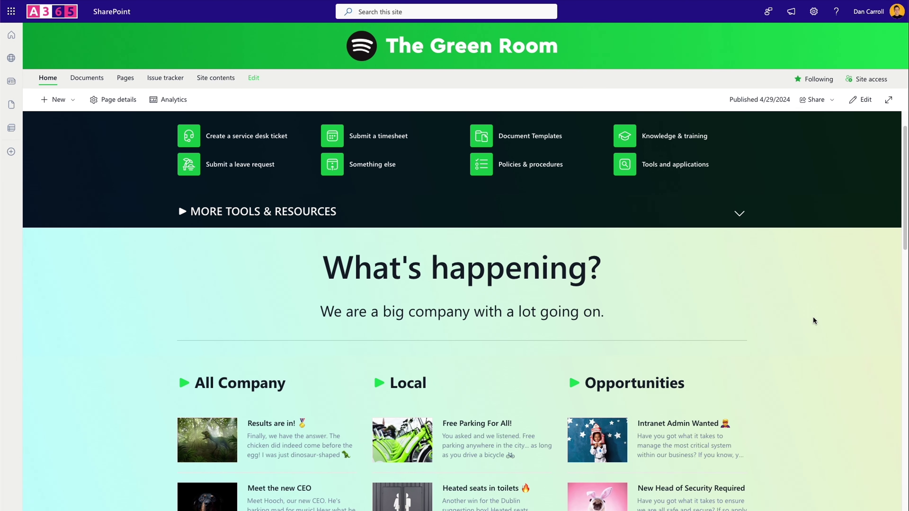
scroll(809, 319, down, 4)
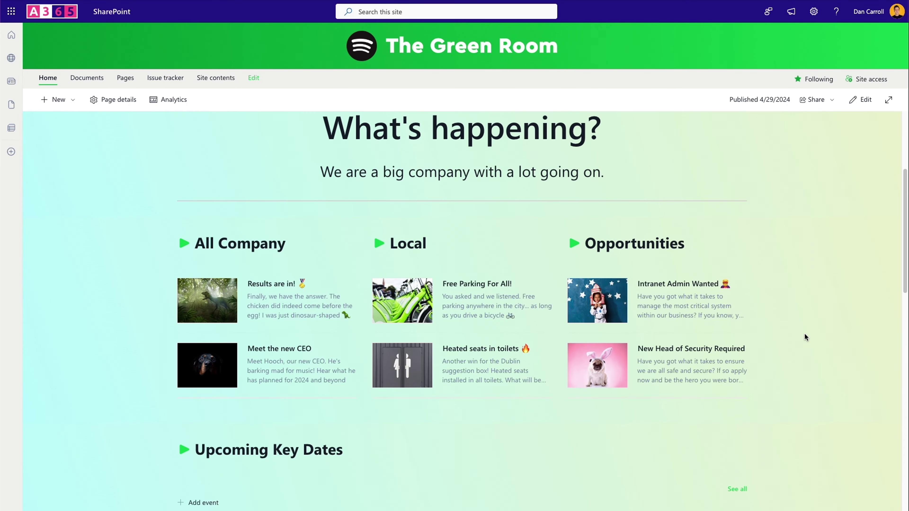
scroll(805, 333, up, 4)
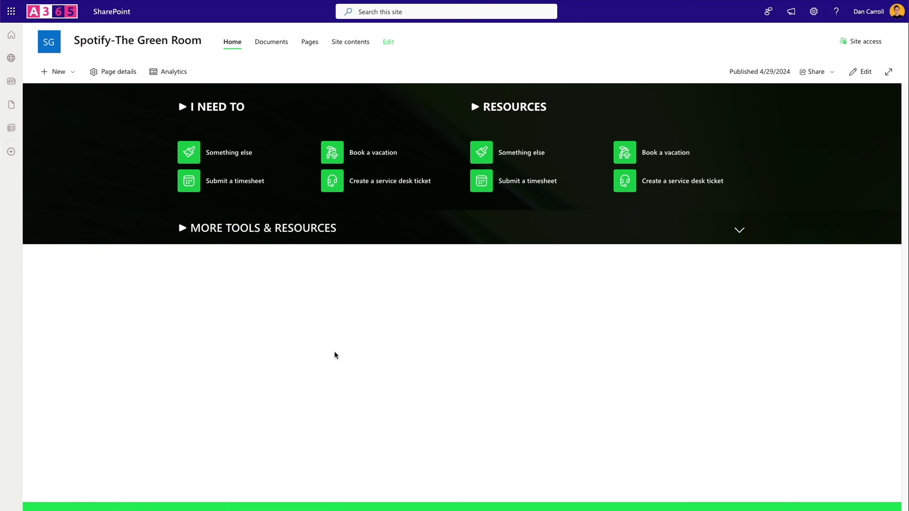
Reopen the page for editing, add a one-column section below MORE TOOLS & RESOURCES, and insert a Text web part reading "What's Happening?"
click(861, 72)
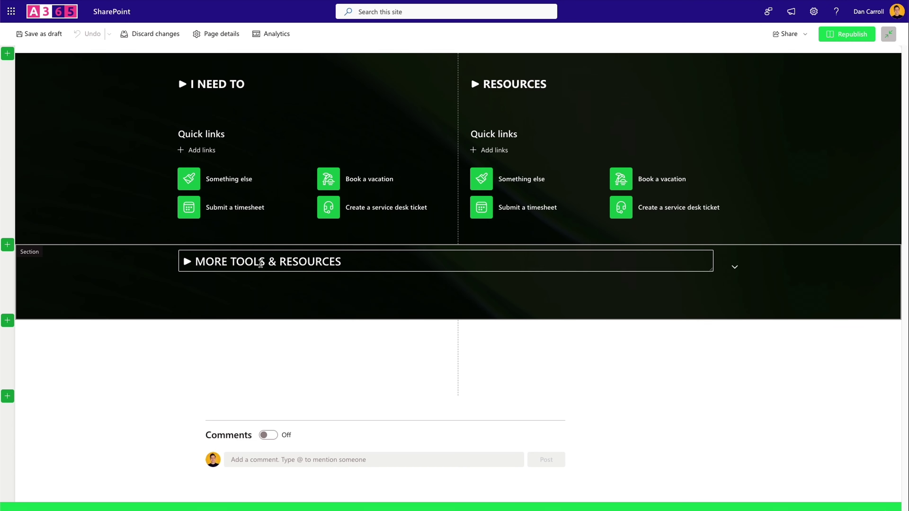
click(7, 321)
click(42, 355)
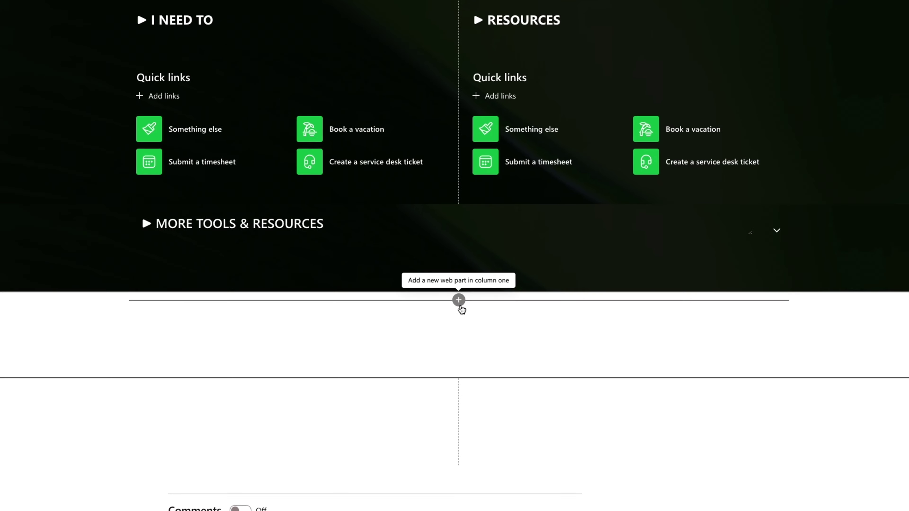
click(460, 305)
click(350, 406)
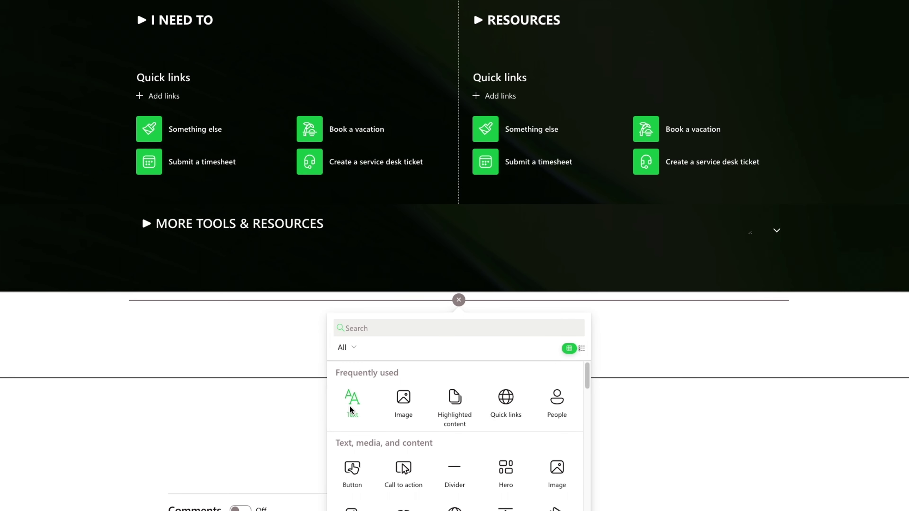
text(Whats Happening)
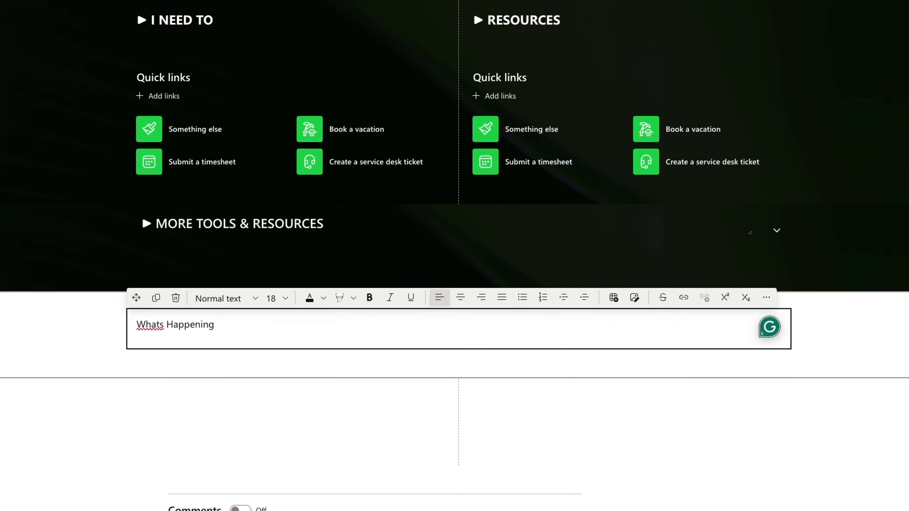
Format the What's Happening? text as Heading 2 with font size 42, and center it
drag(214, 324, 136, 325)
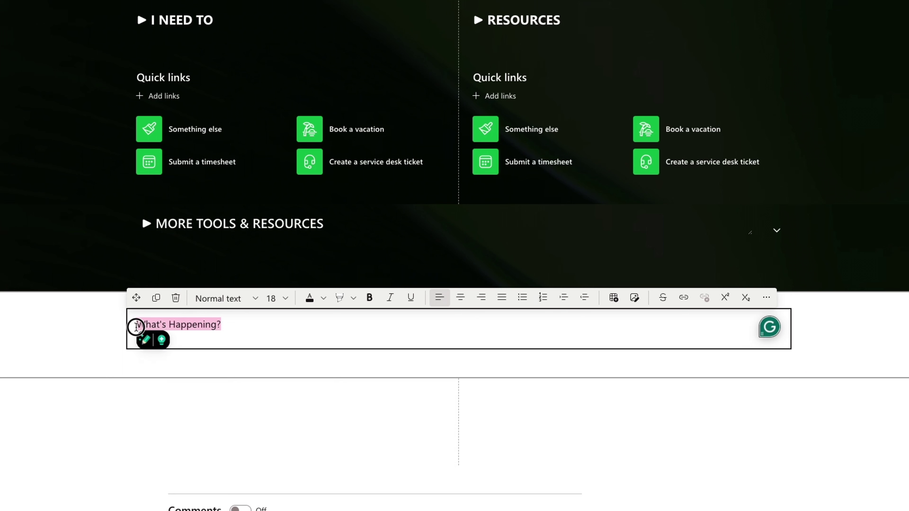
click(254, 302)
click(229, 317)
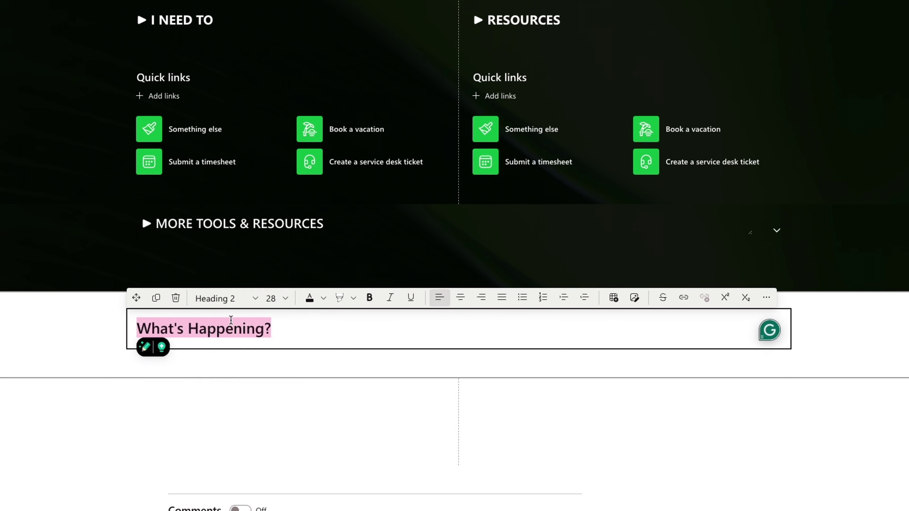
click(281, 298)
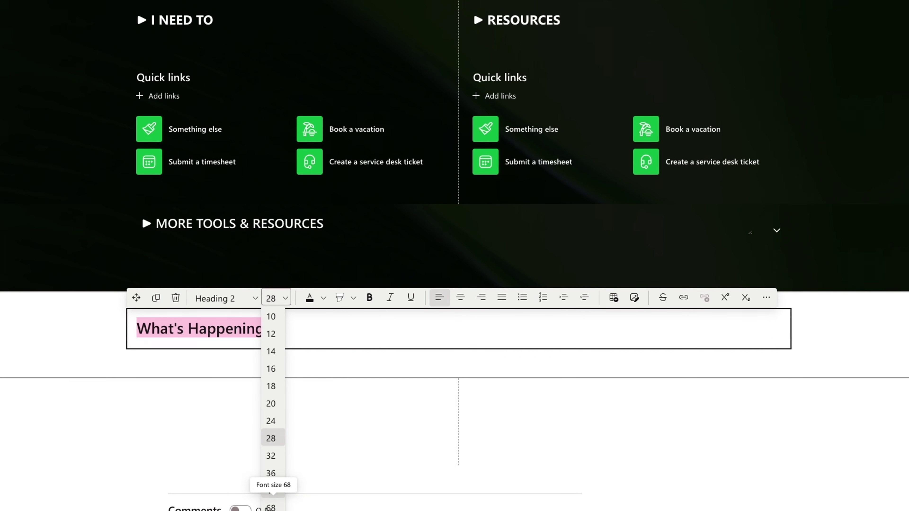
click(274, 488)
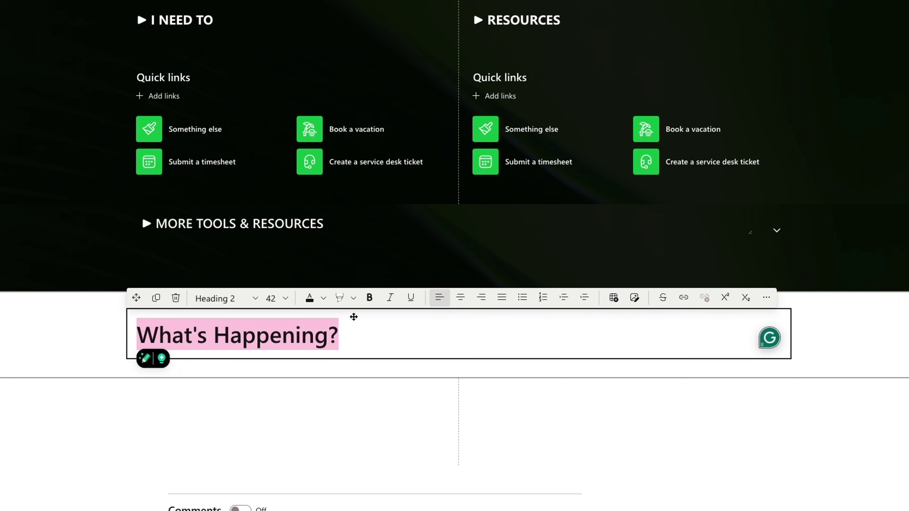
click(460, 298)
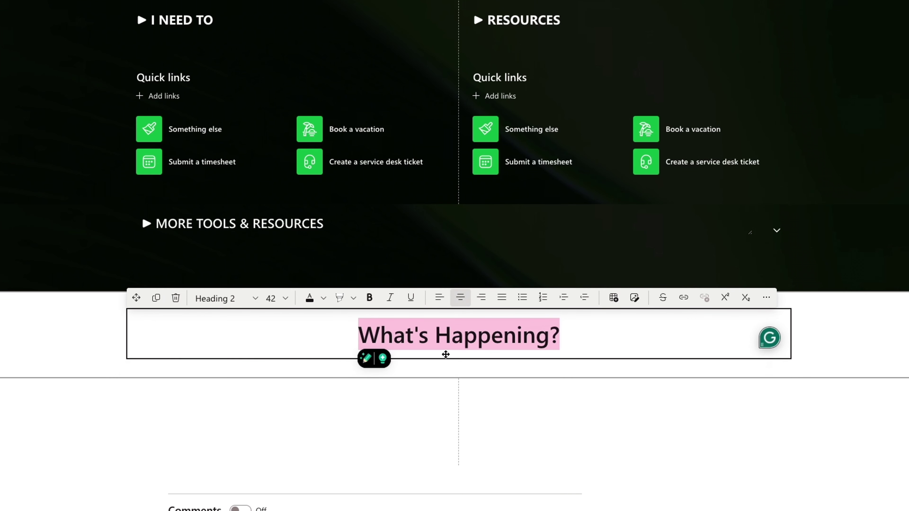
Add the line "We are a big company with a log going on" below the What's Happening? heading
click(445, 340)
click(576, 340)
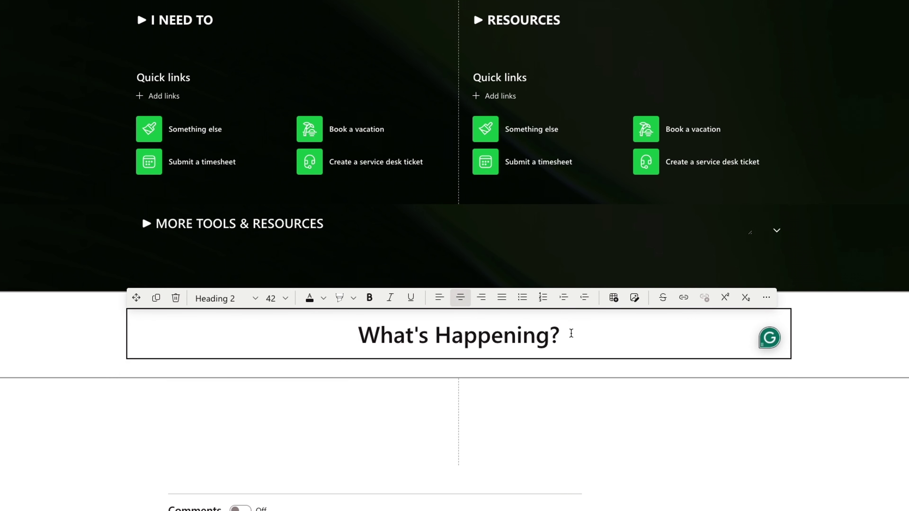
key(Return)
text(We ar)
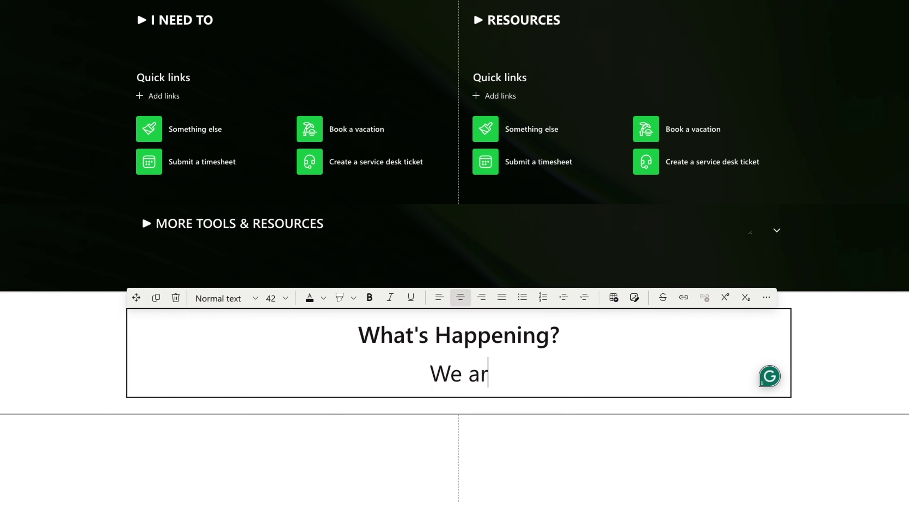
text(e a big company with a )
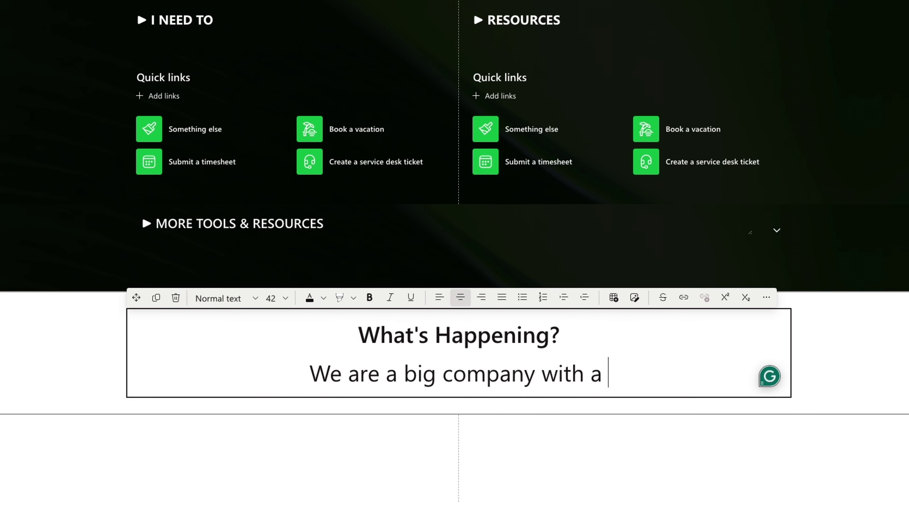
text(log going on)
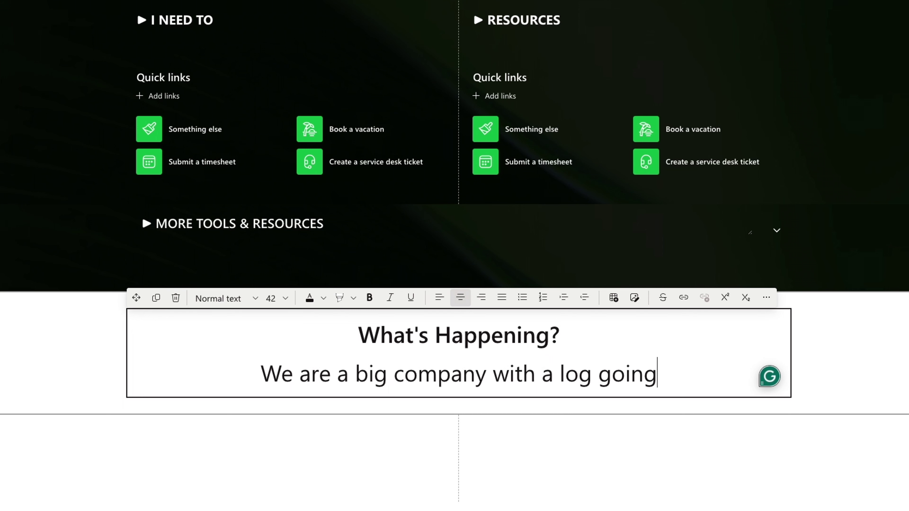
Set the font size of the line below the What's Happening? heading to 20
drag(672, 374, 248, 378)
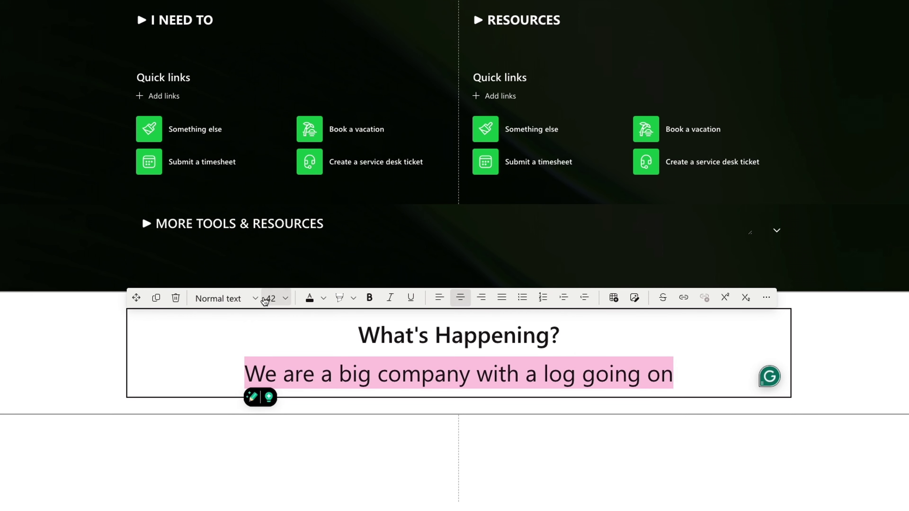
click(285, 298)
click(270, 385)
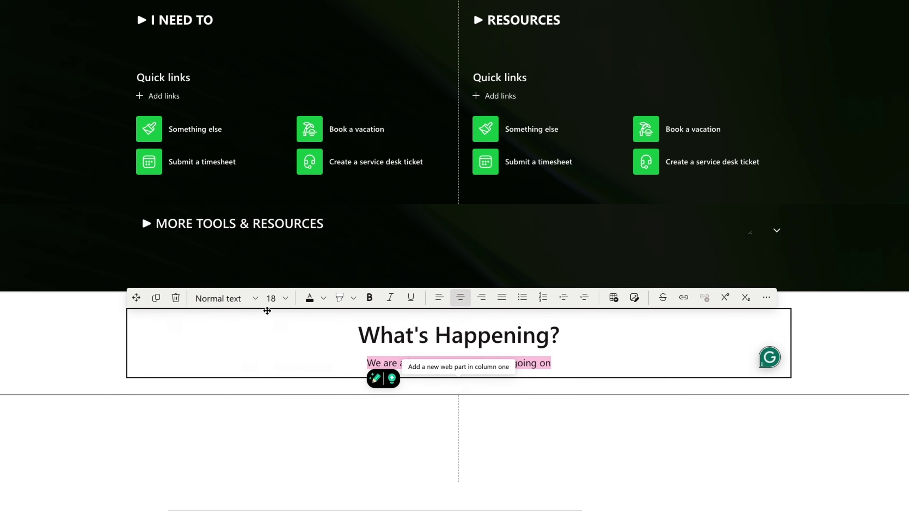
click(283, 299)
click(269, 402)
click(581, 341)
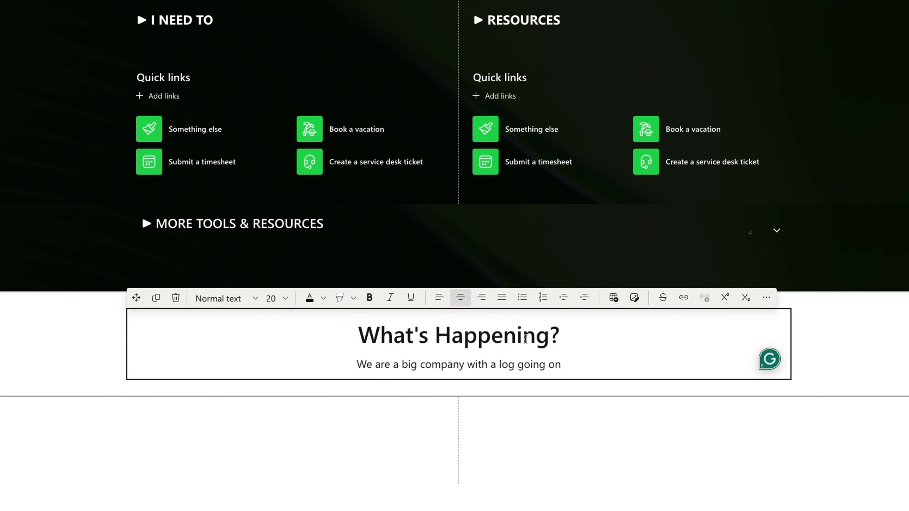
Enlarge the What's Happening? heading to font size 68
drag(561, 334, 357, 335)
click(285, 298)
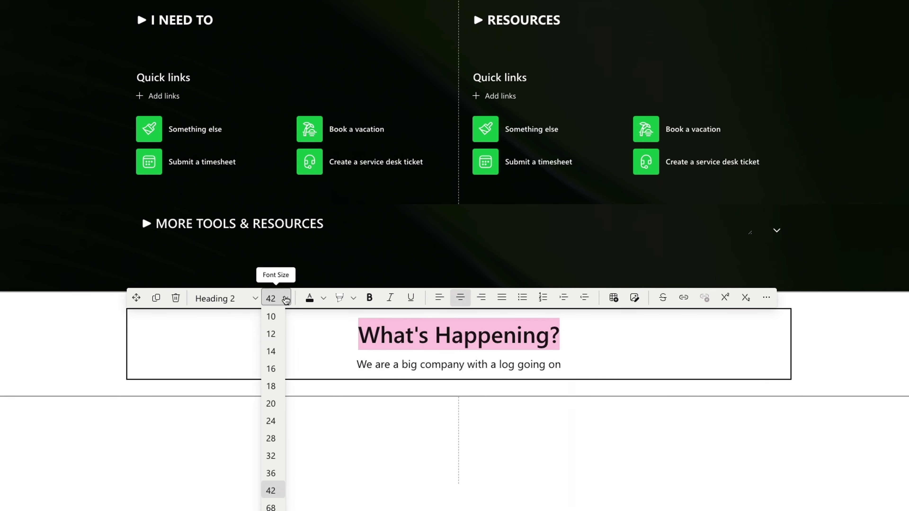
click(271, 507)
click(569, 388)
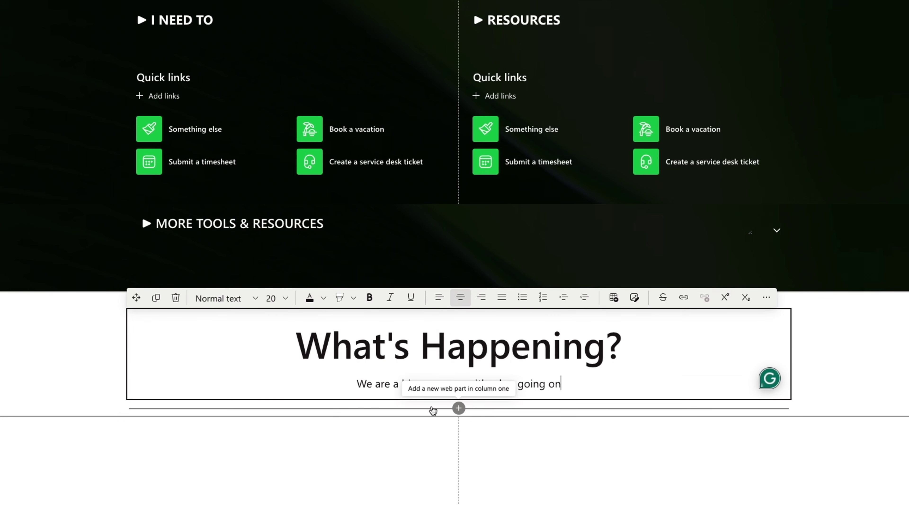
Insert a Divider web part below the What's Happening? text
click(458, 409)
click(459, 408)
click(460, 352)
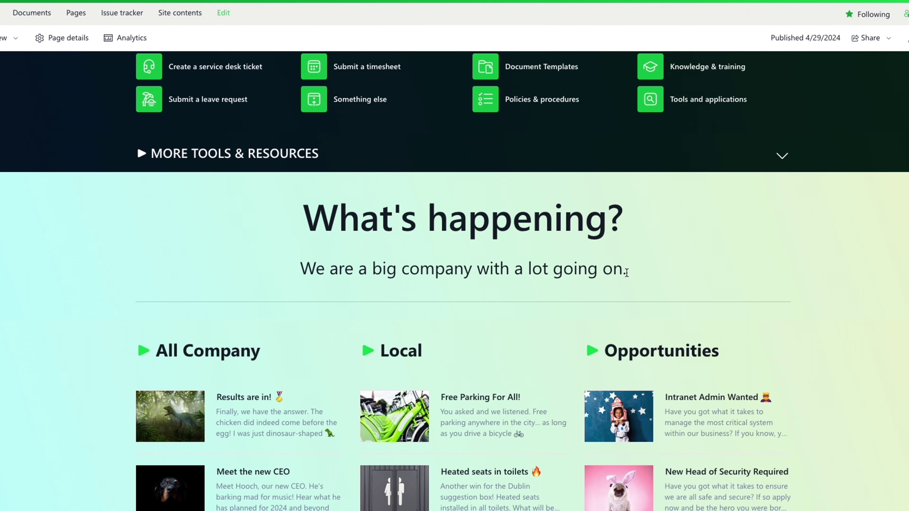
Compare with the example page, and give the What's Happening? section the same light turquoise-to-yellow gradient background
scroll(584, 294, down, 4)
scroll(584, 292, up, 1)
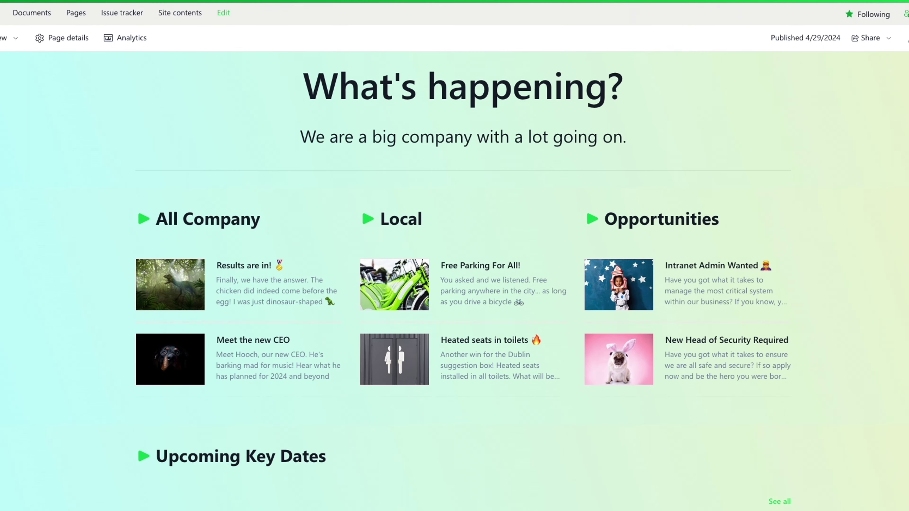
scroll(677, 236, up, 4)
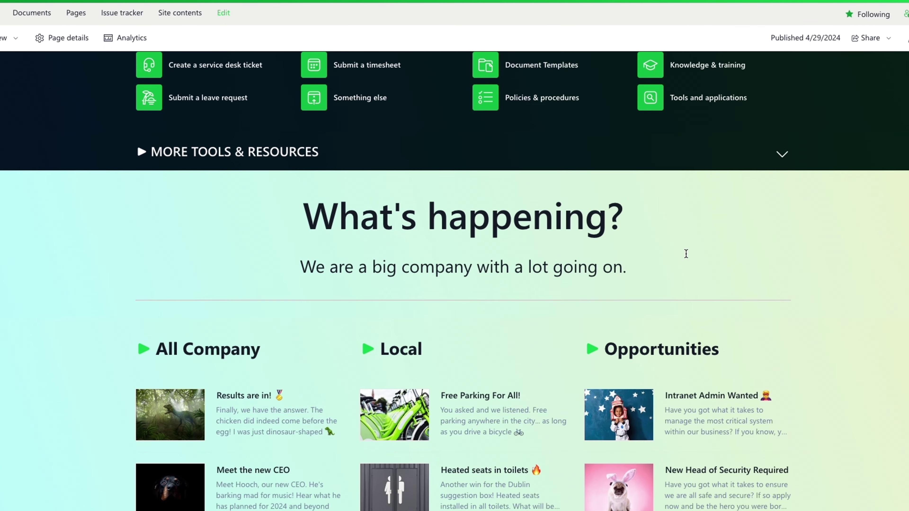
scroll(886, 287, down, 1)
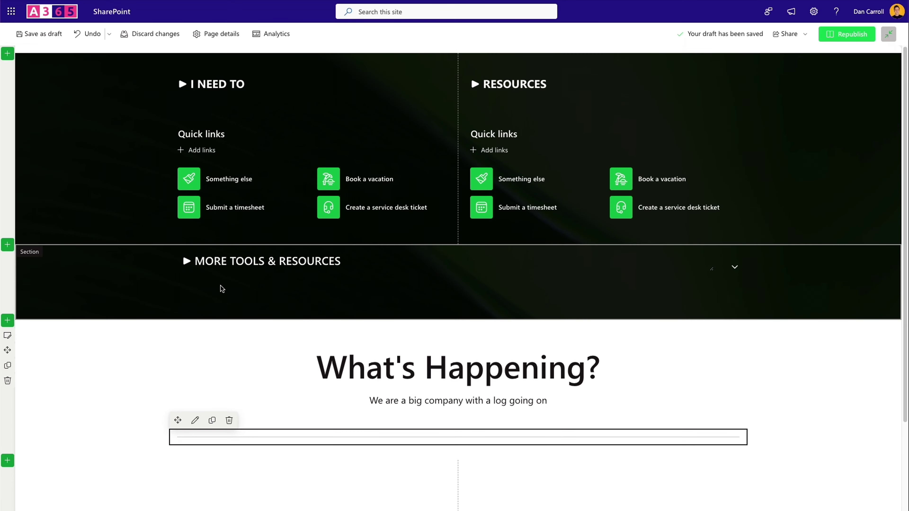
scroll(218, 286, down, 4)
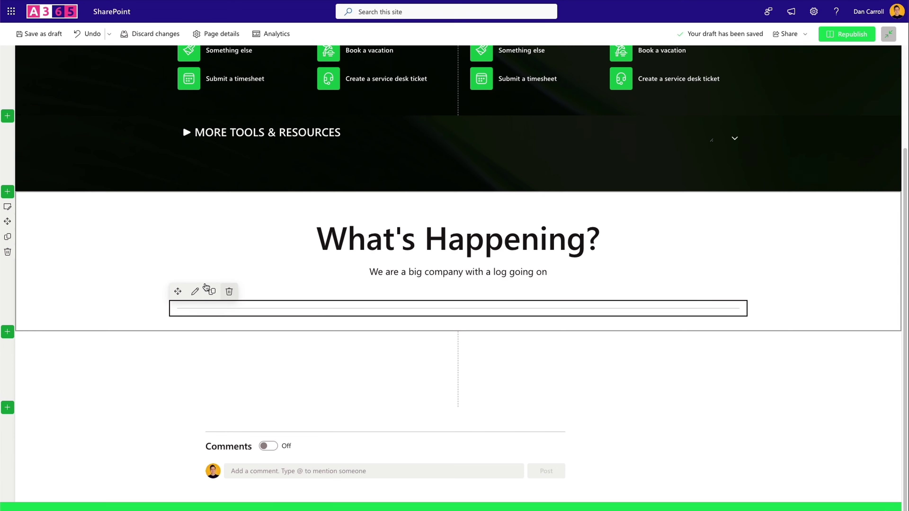
click(7, 208)
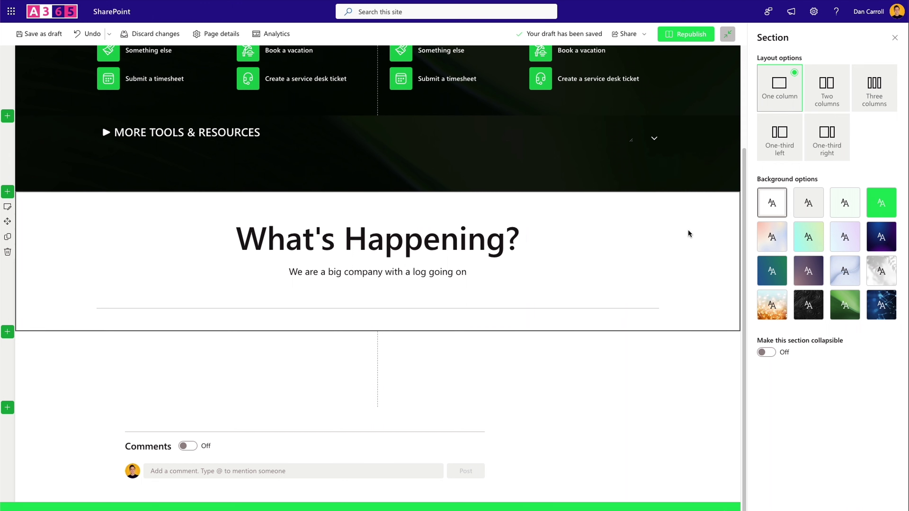
click(800, 243)
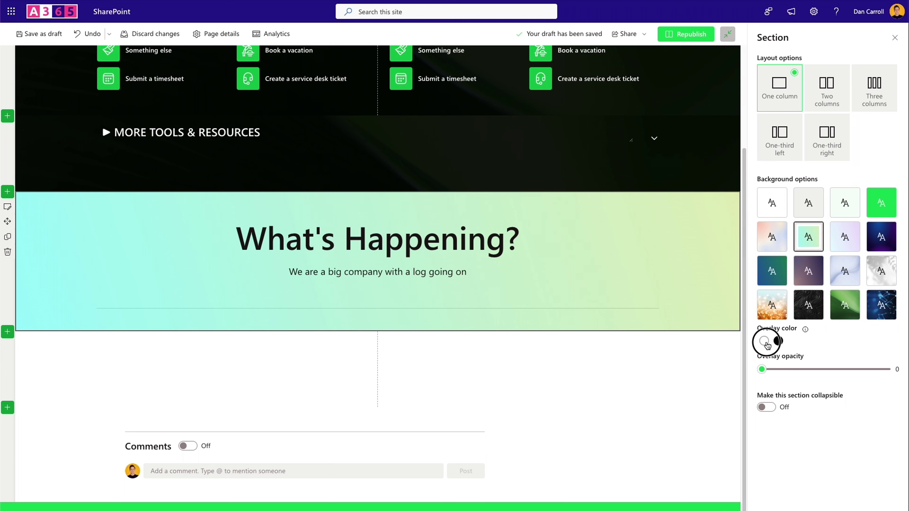
Set the What's Happening? section's overlay opacity to 50 and change the empty section below it to three columns, matching the example page
drag(762, 370, 824, 370)
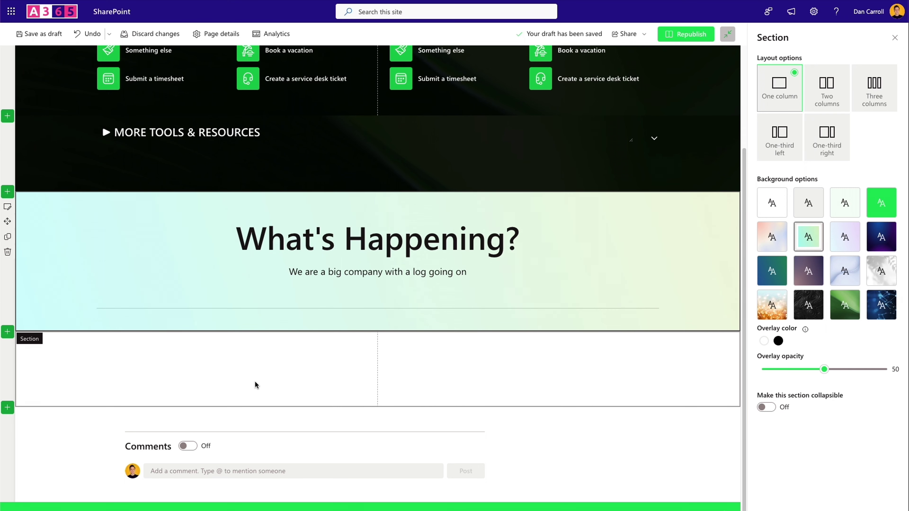
click(79, 360)
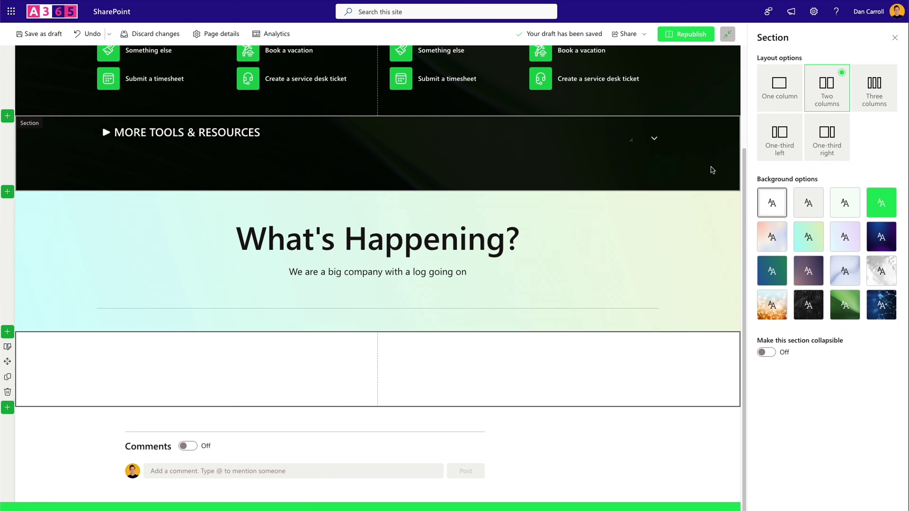
click(879, 96)
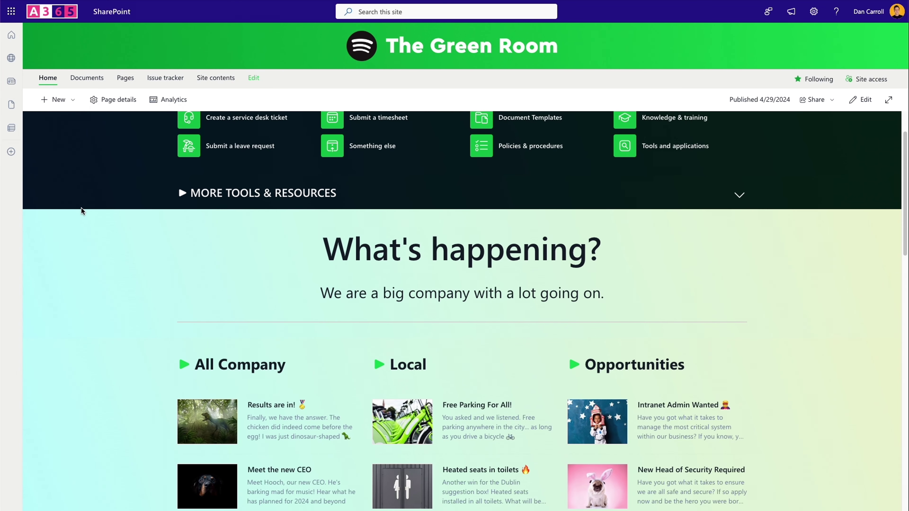
scroll(82, 211, up, 2)
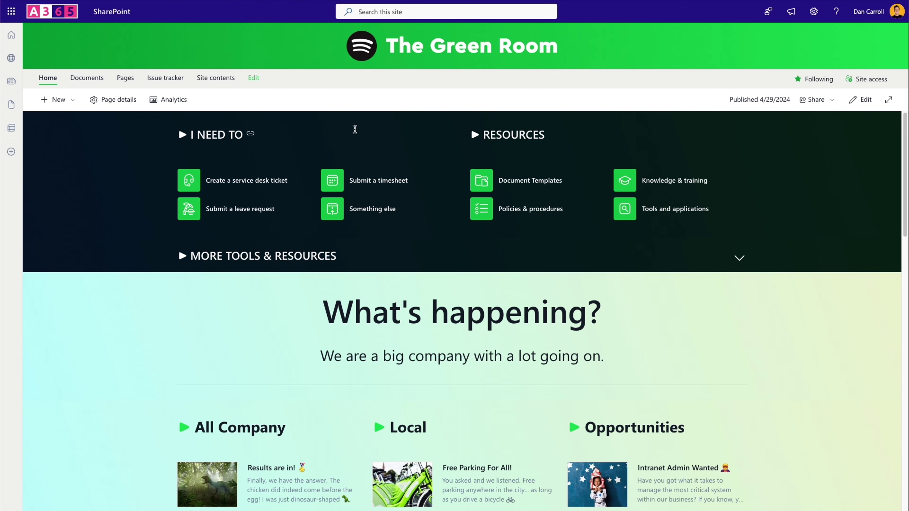
scroll(259, 163, down, 3)
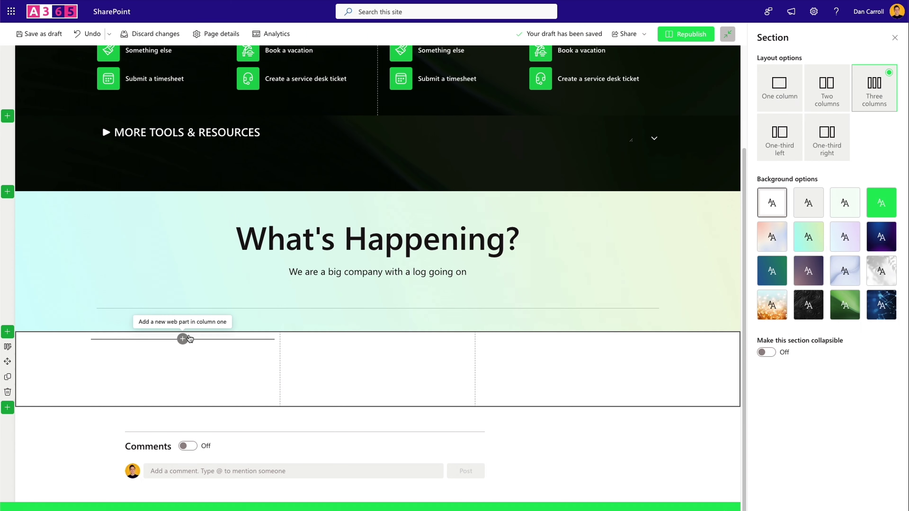
Add a Text web part in the first column of the three-column section, reading ▶ All Company
click(183, 339)
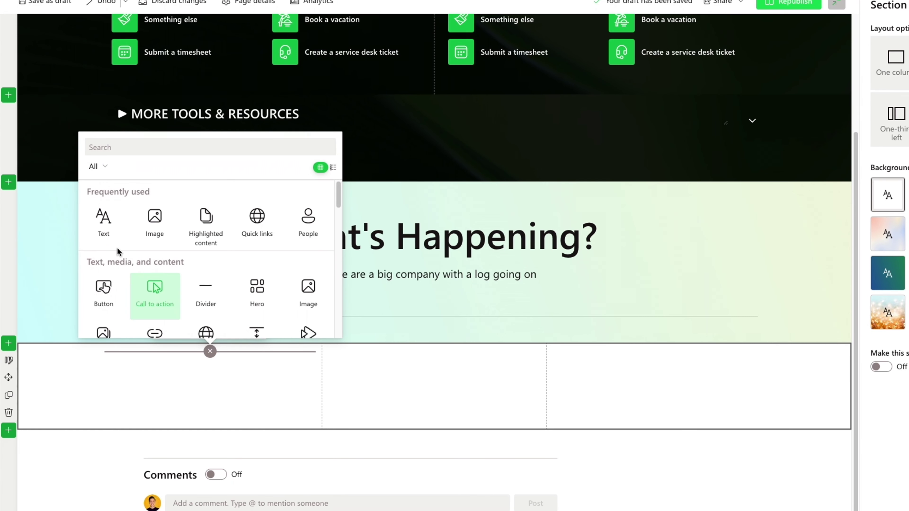
click(110, 241)
key(ctrl+super+space)
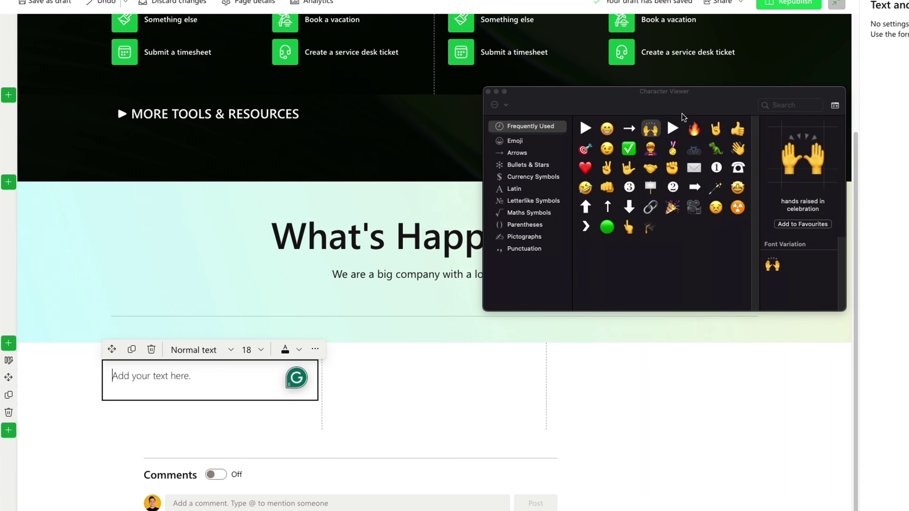
click(584, 128)
text(All )
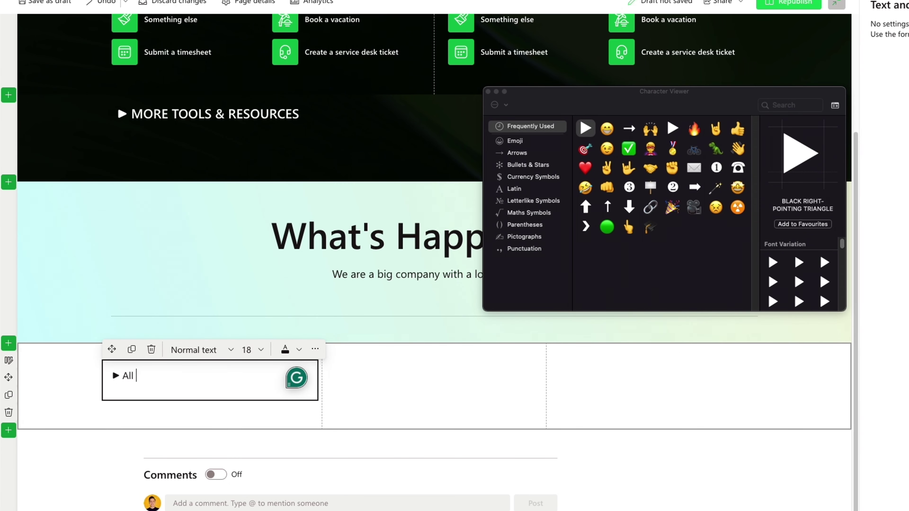
text(Company)
Format the ▶ All Company text as bold Heading 4
key(super+a)
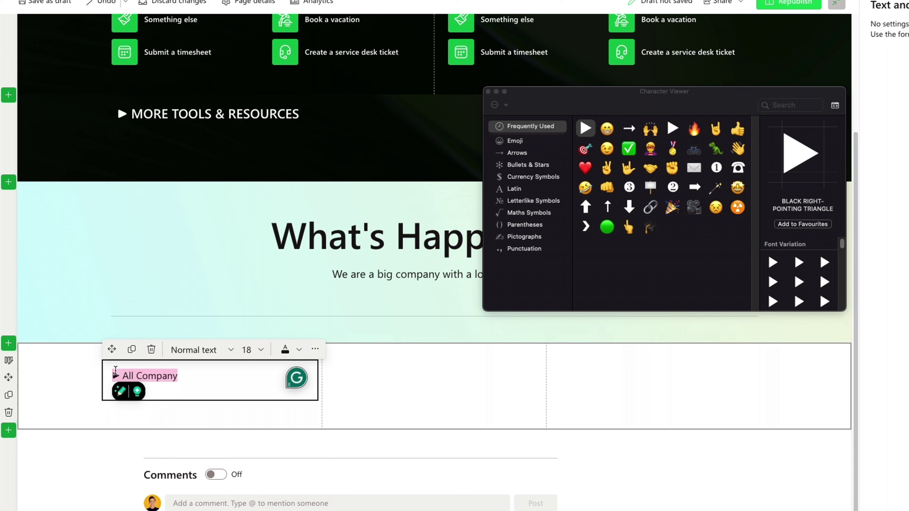
click(225, 356)
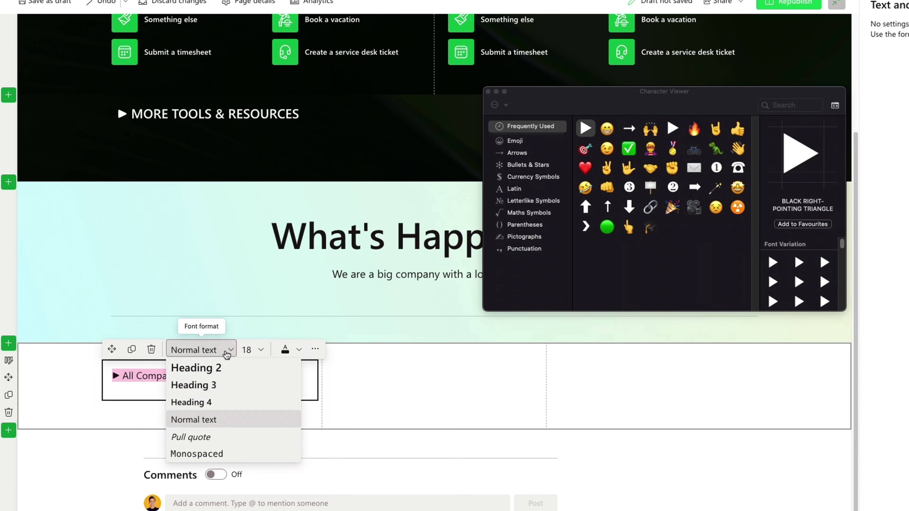
click(209, 403)
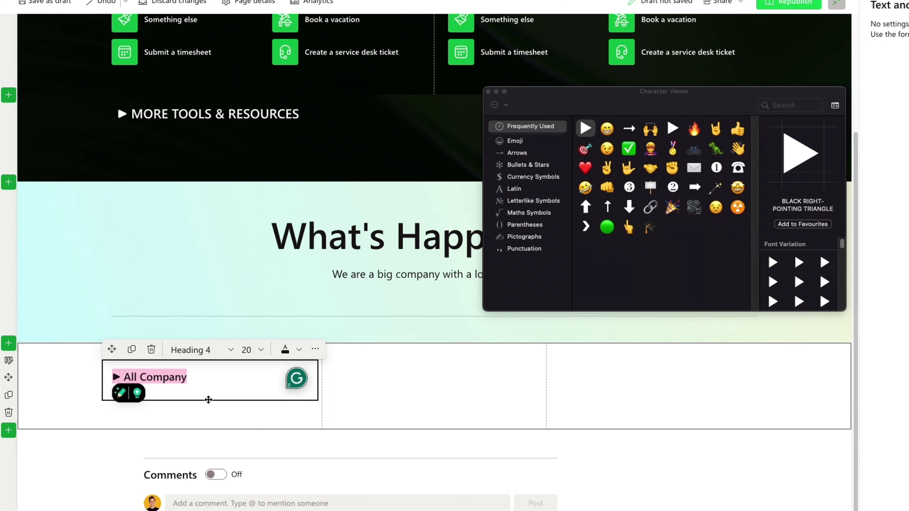
click(315, 354)
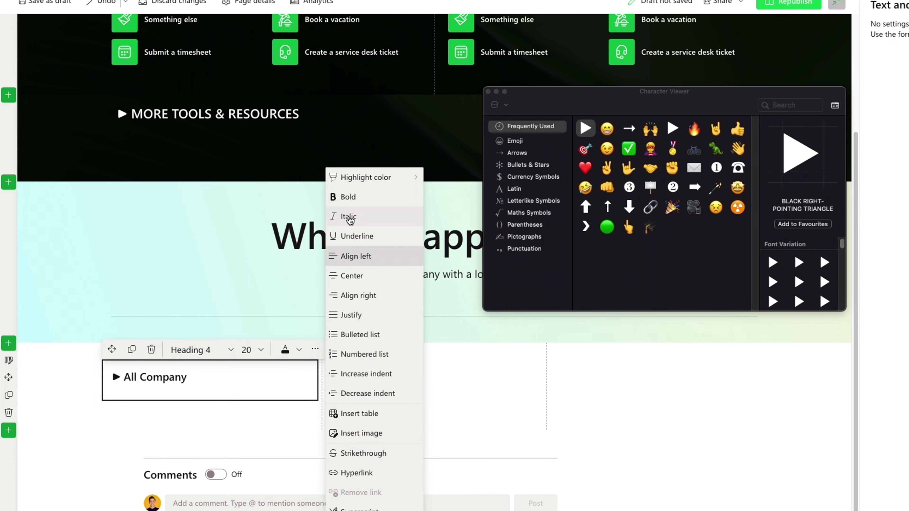
click(352, 198)
click(225, 378)
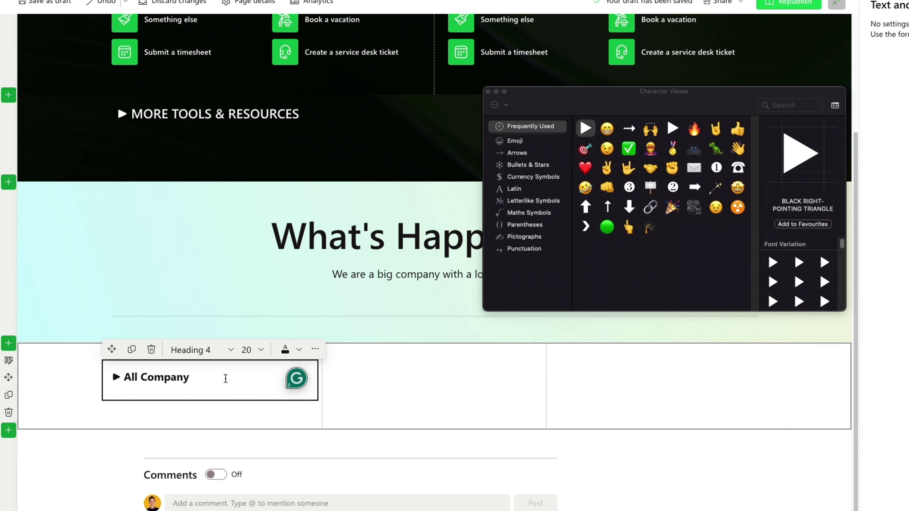
Color only the ▶ symbol before All Company with the bright green theme color
double_click(117, 378)
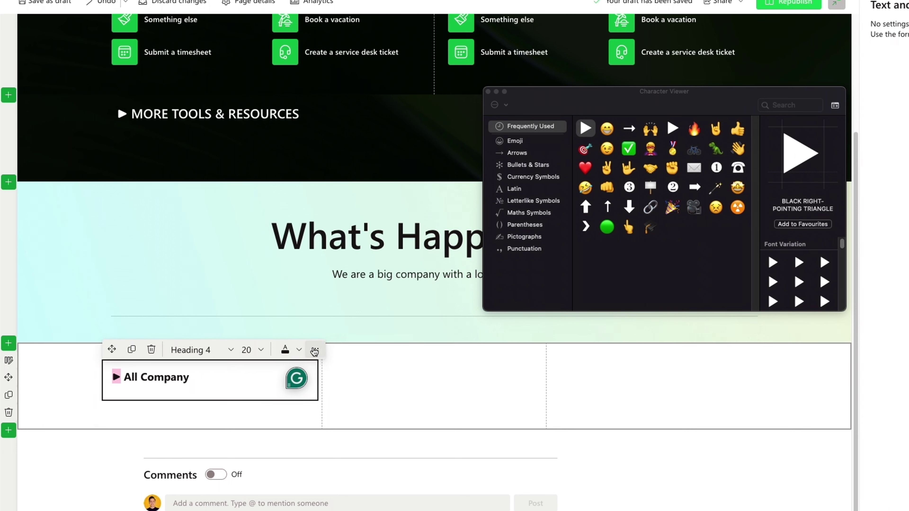
click(297, 353)
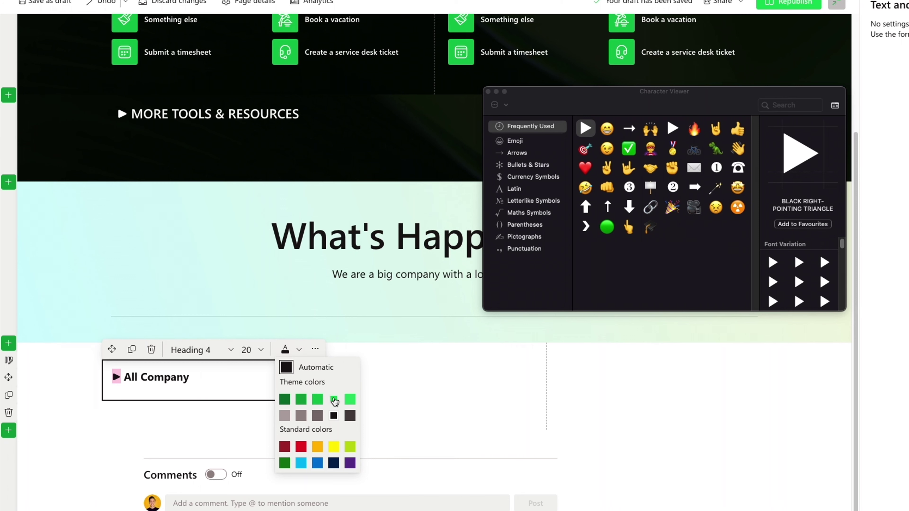
click(333, 400)
click(211, 379)
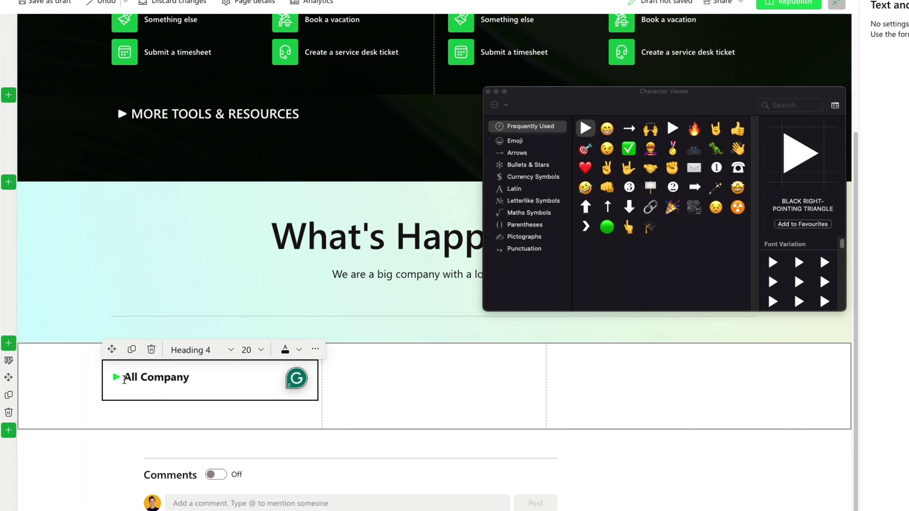
Set the font size of the whole ▶ All Company heading to 24
drag(186, 380, 114, 376)
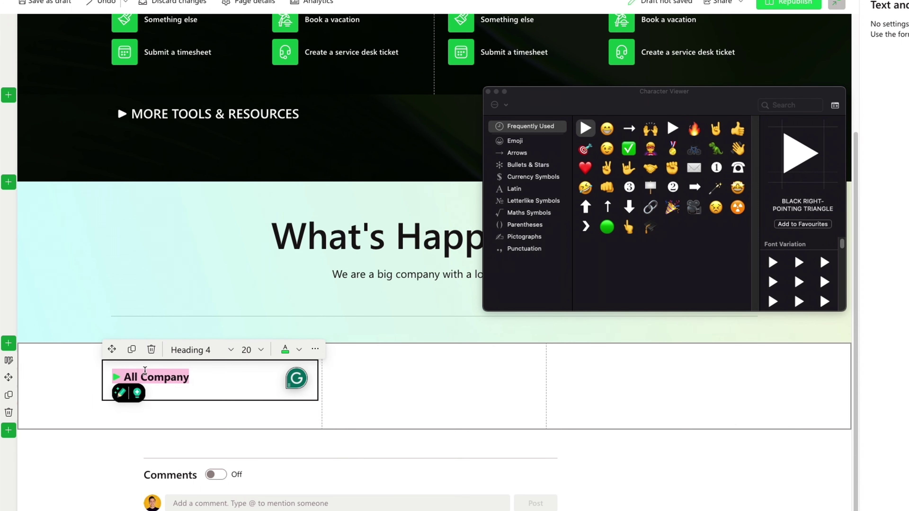
click(261, 350)
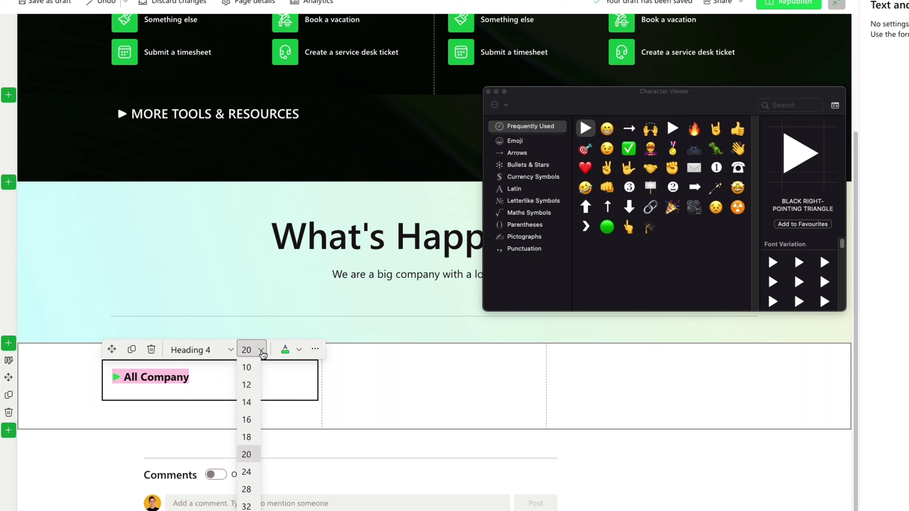
click(247, 476)
Duplicate the All Company heading, move the copy to the second column and change its text to Local
click(131, 349)
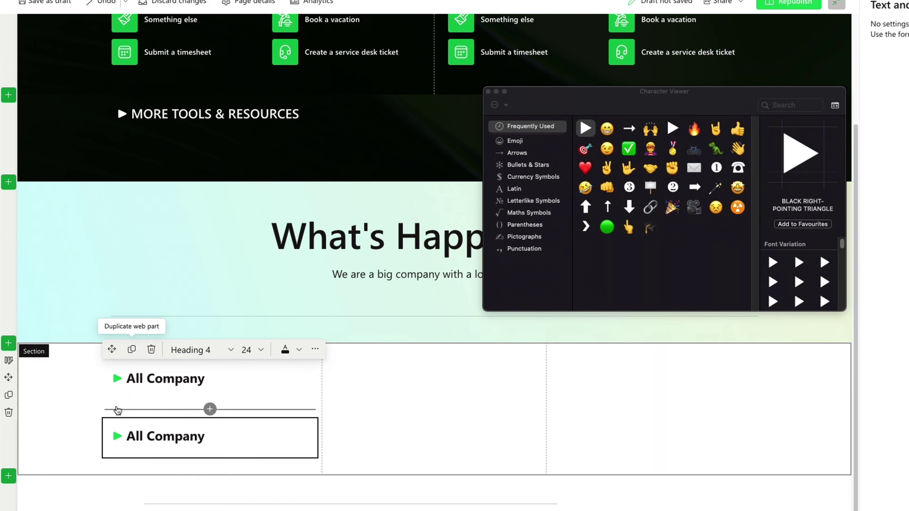
drag(112, 350, 427, 384)
text(Local)
Duplicate the Local heading, move the copy to the third column and change its text to Opportunities
click(356, 349)
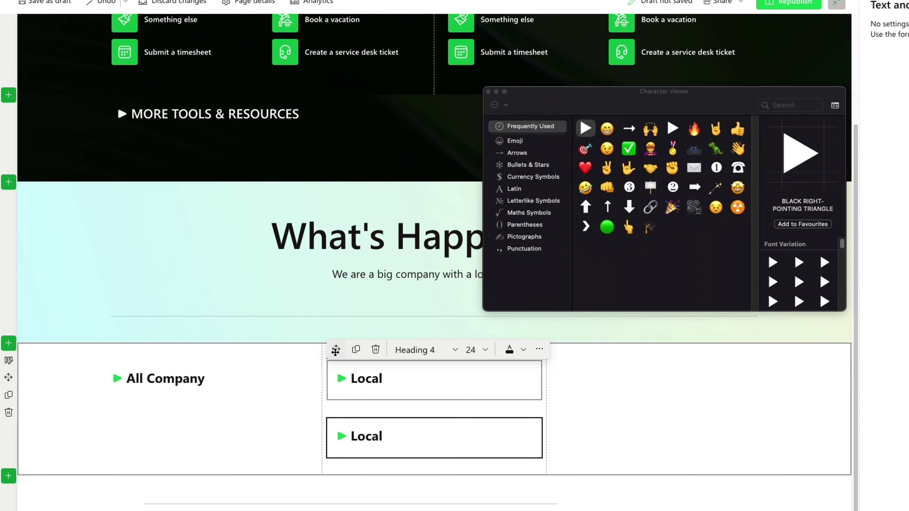
drag(490, 372, 602, 371)
double_click(594, 378)
text(Opportunities)
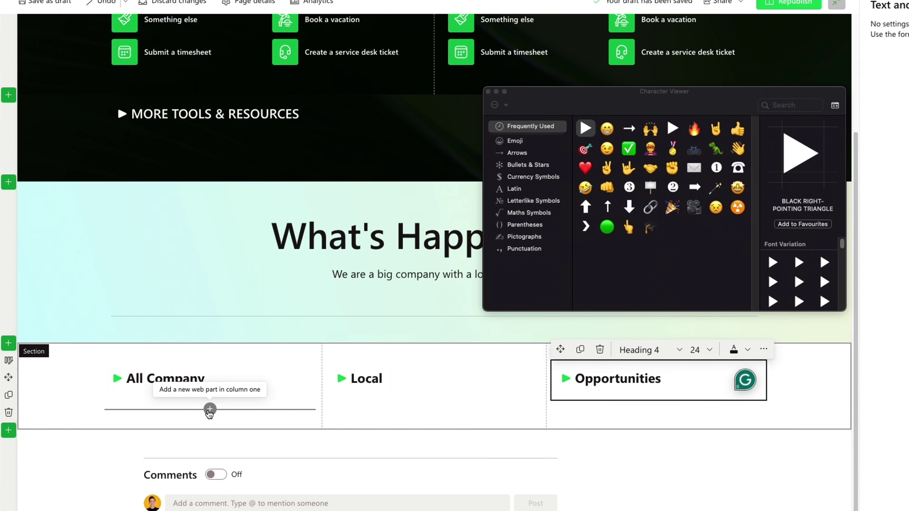
key(ctrl+super+space)
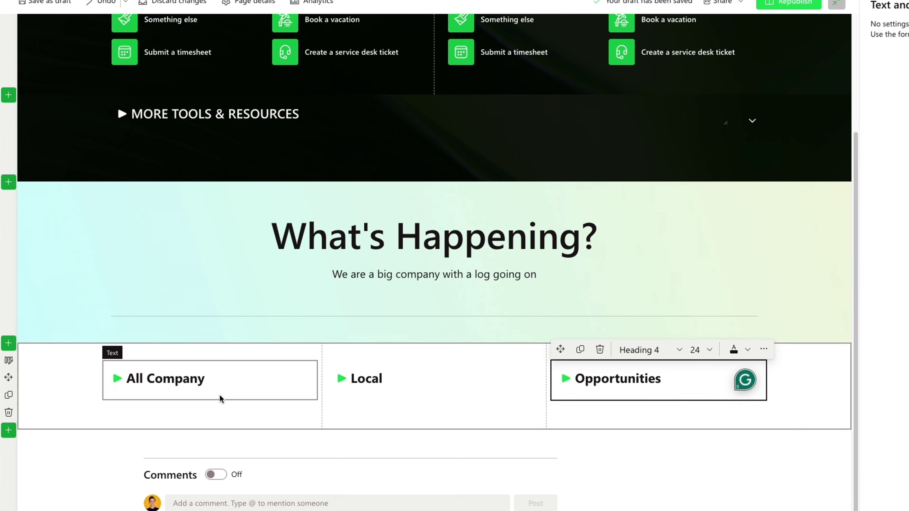
Add a News web part below the All Company heading and review its posts on the published page
click(210, 409)
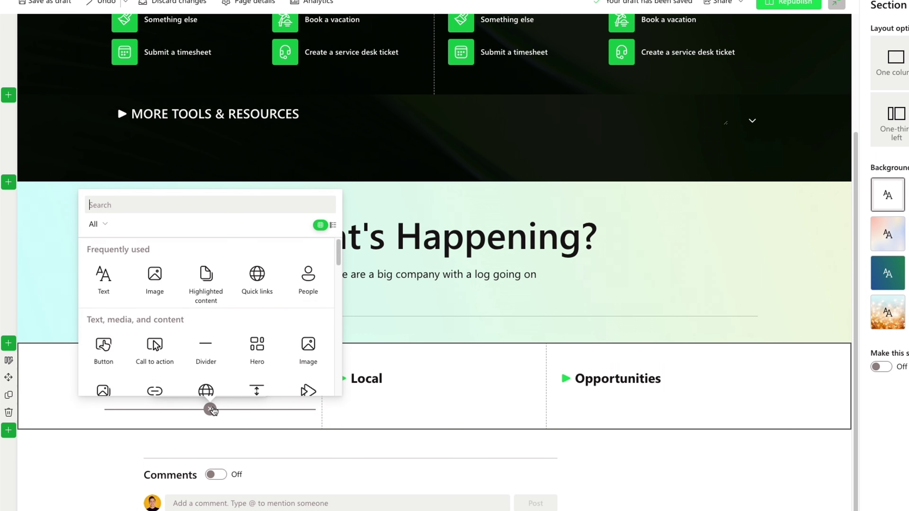
text(news)
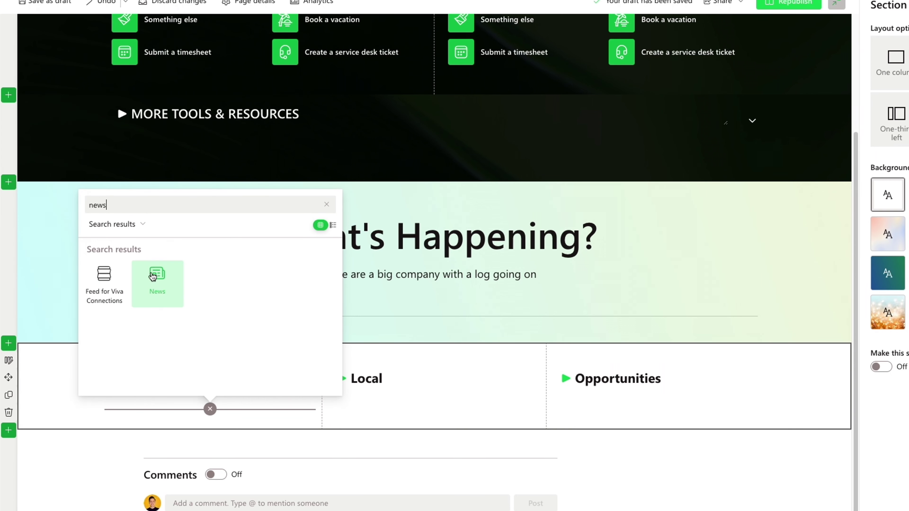
click(157, 279)
scroll(251, 358, down, 5)
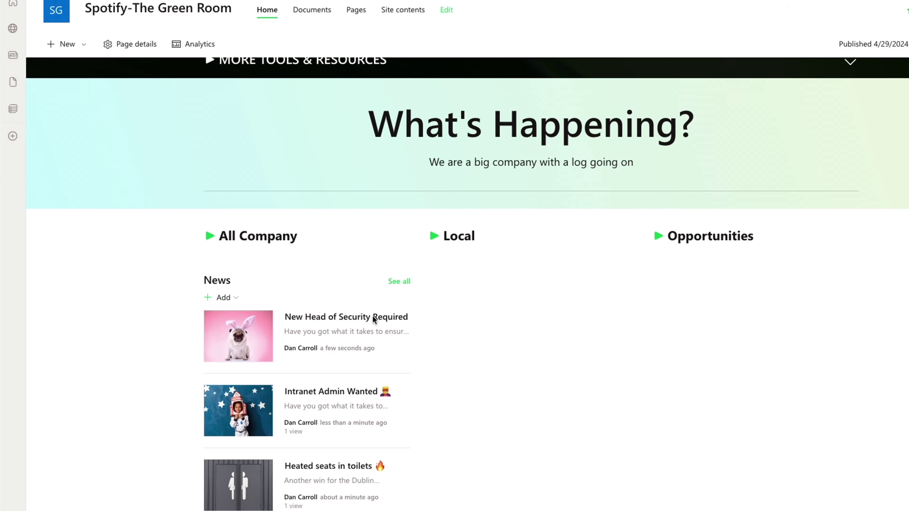
scroll(372, 316, down, 2)
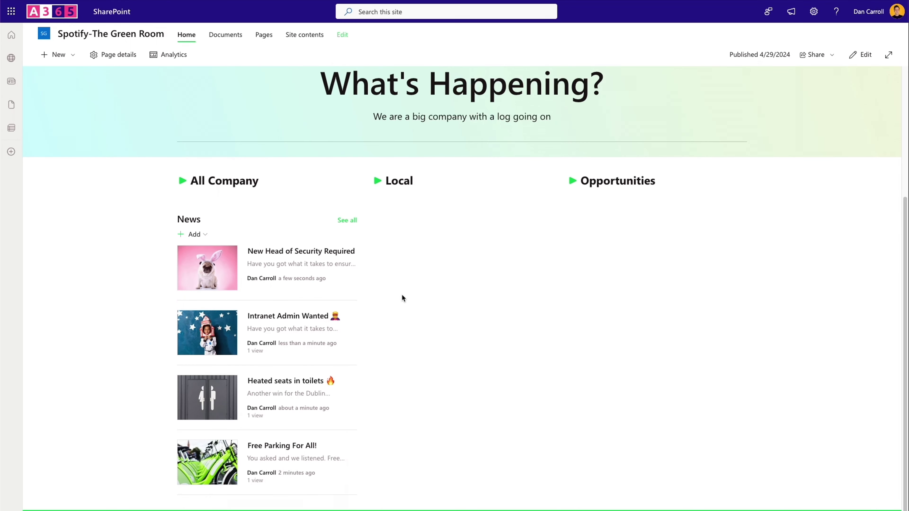
Open the site's Pages library, switch it to the All Pages view and close the details pane
click(267, 39)
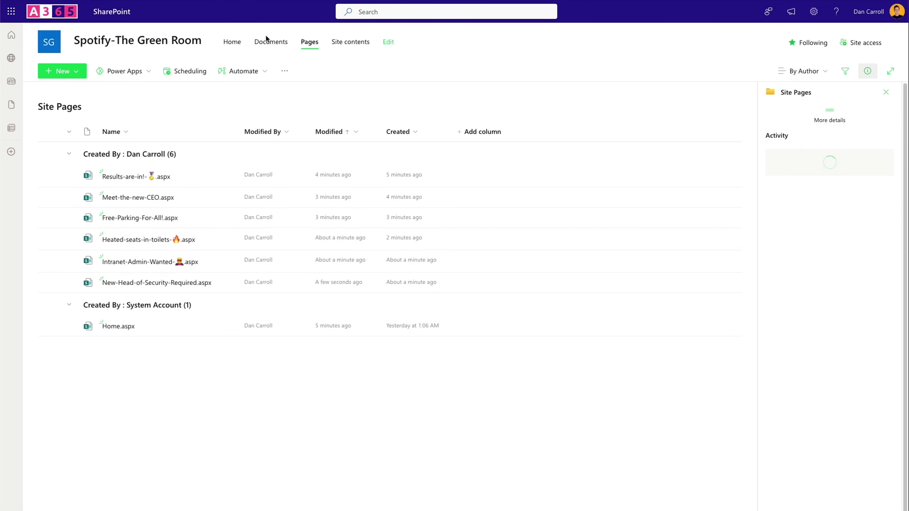
click(803, 71)
click(805, 141)
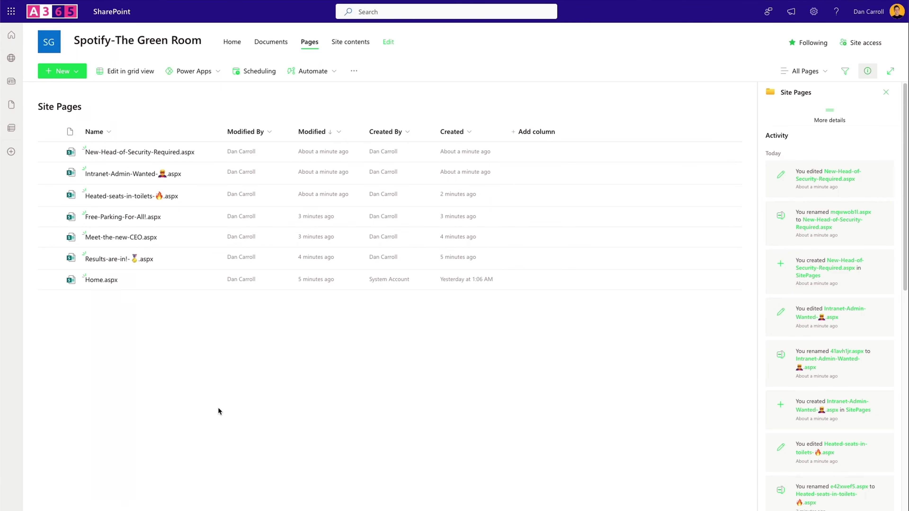
click(886, 92)
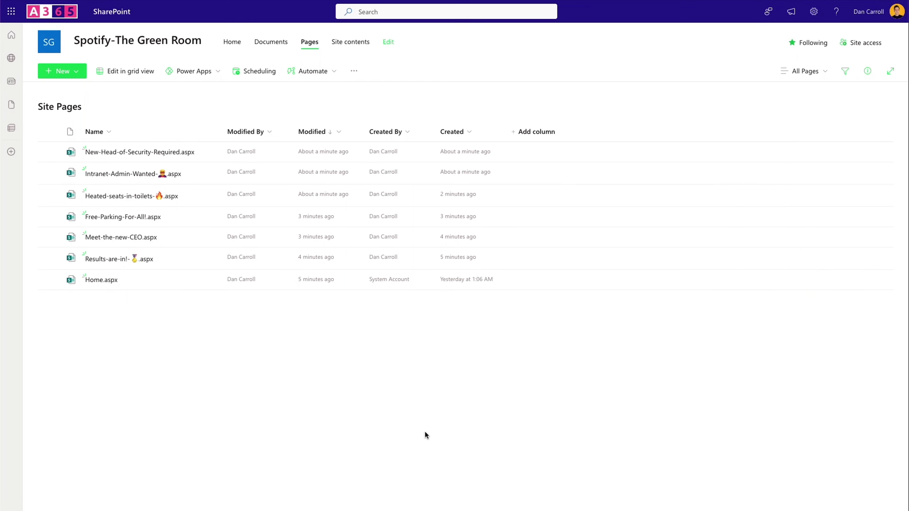
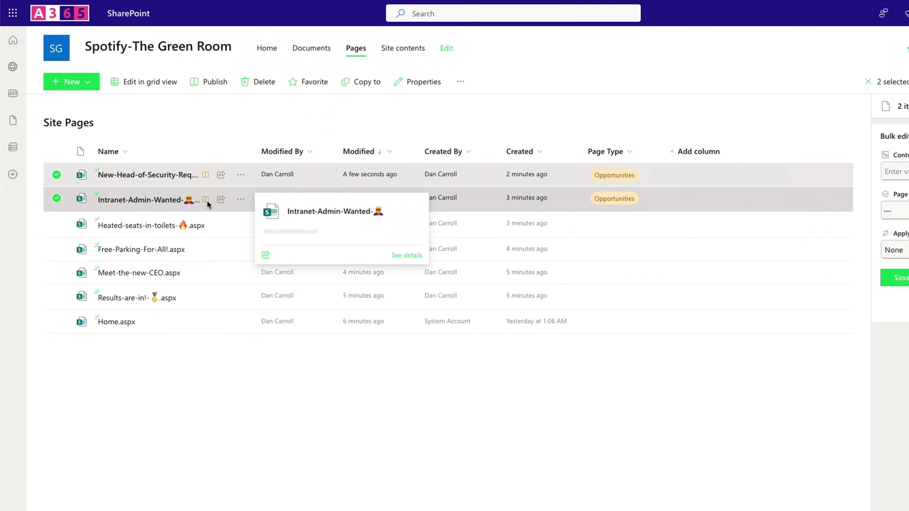
Publish the selected New-Head-of-Security-Required and Intranet-Admin-Wanted pages
click(215, 82)
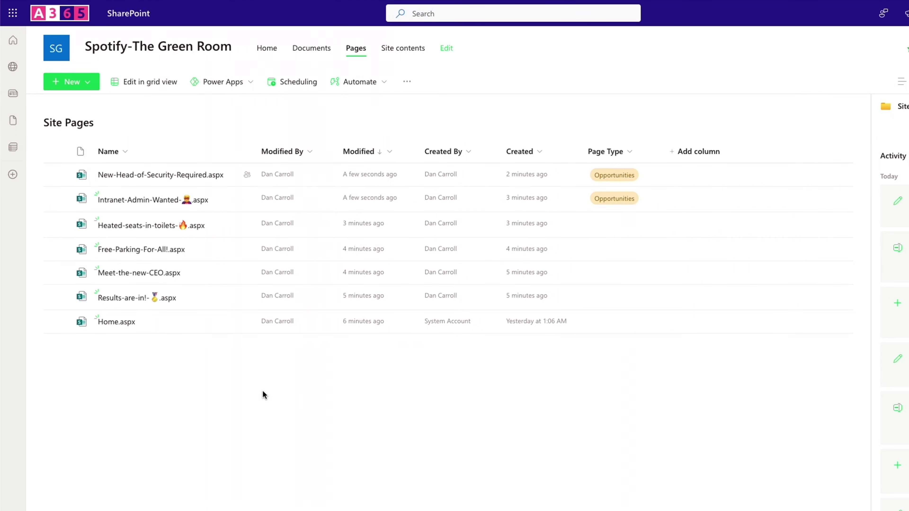
Set the Page Type of the Heated-seats-in-toilets and Free-Parking-For-All! pages to Local and publish both
click(54, 224)
click(55, 250)
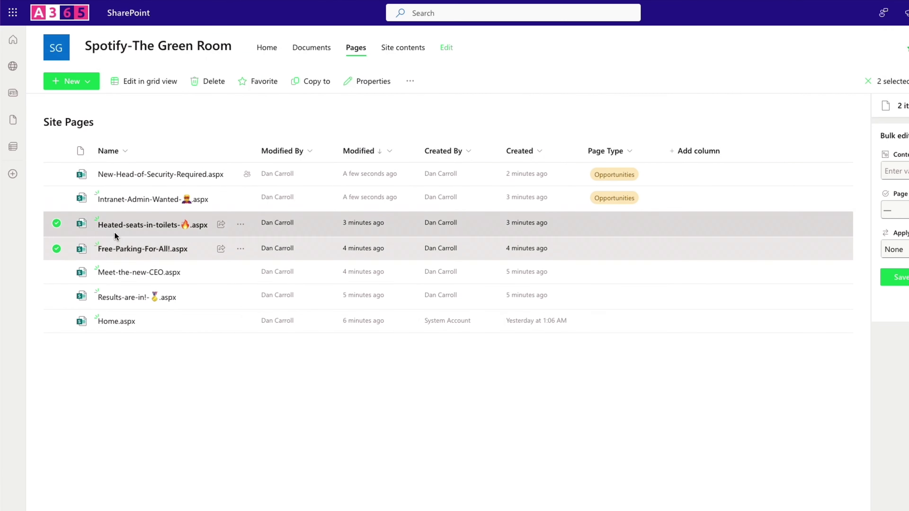
click(756, 212)
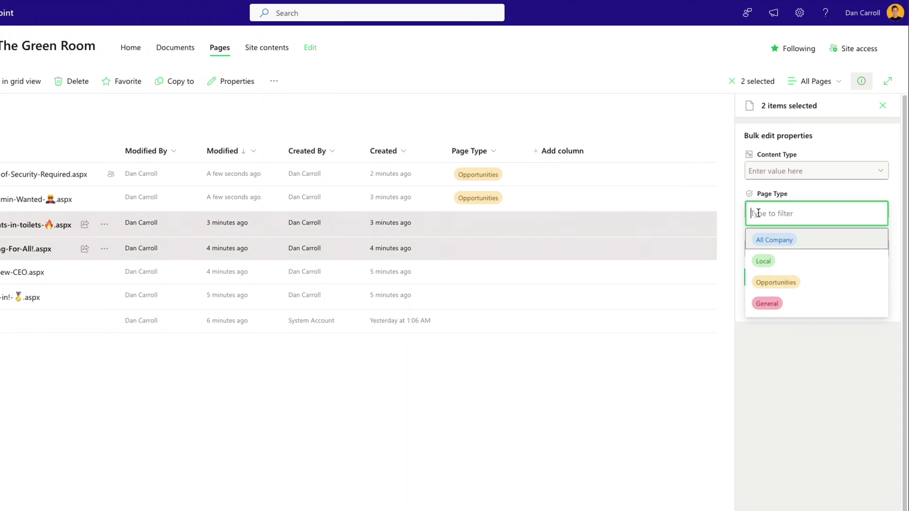
click(764, 261)
click(765, 277)
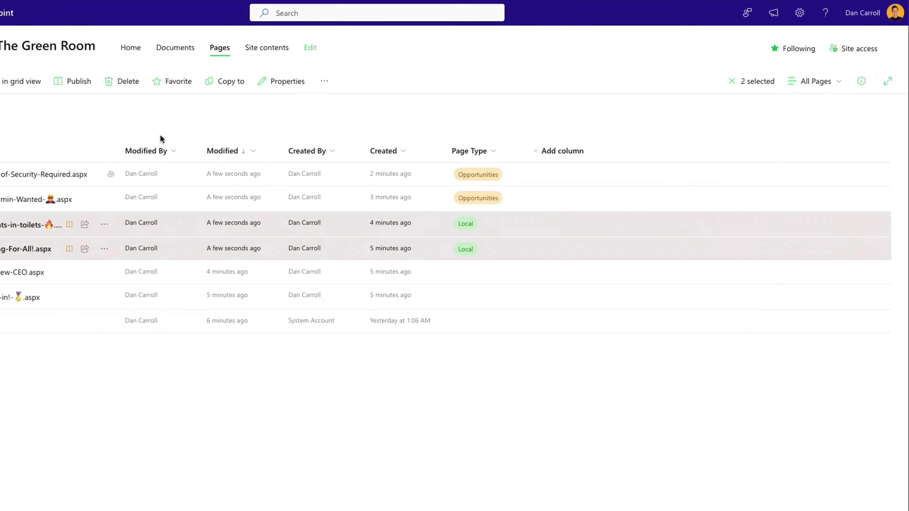
click(84, 82)
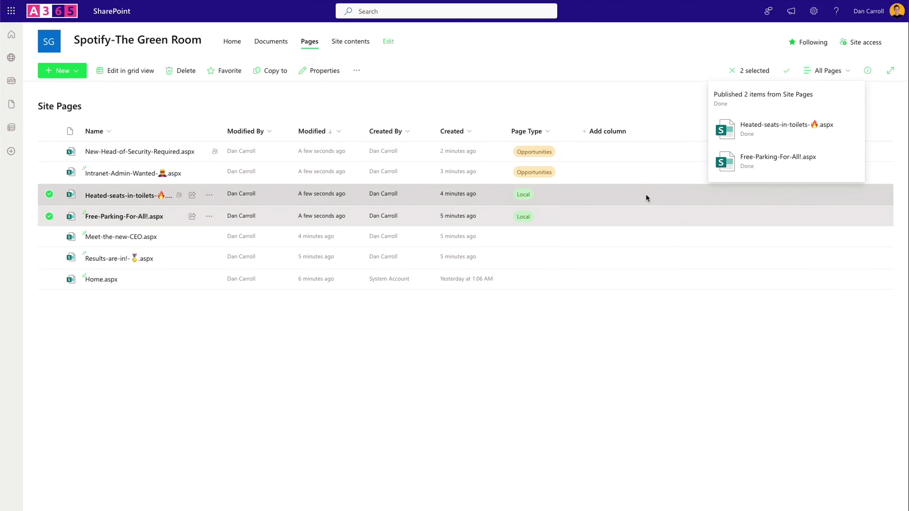
Set the Page Type of the Meet-the-new-CEO and Results-are-in! pages to All Company and publish both
click(39, 201)
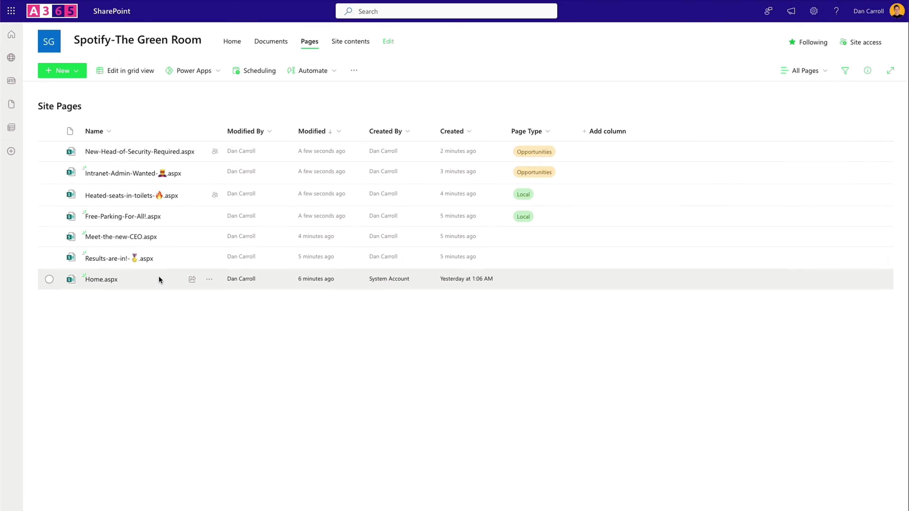
click(48, 237)
click(49, 257)
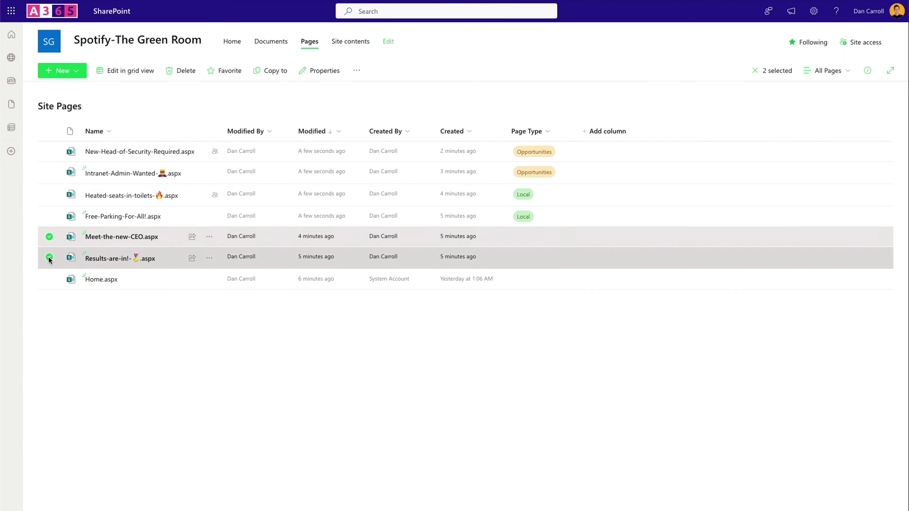
click(868, 71)
click(801, 180)
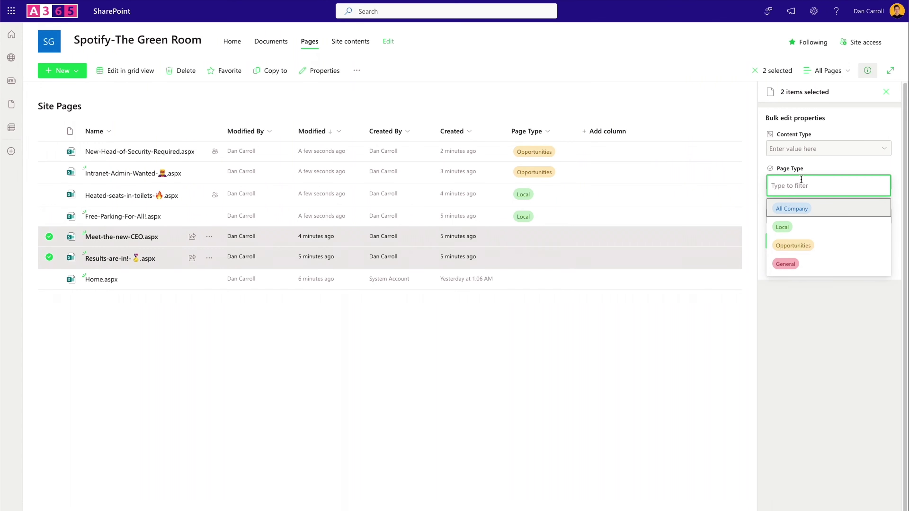
click(794, 208)
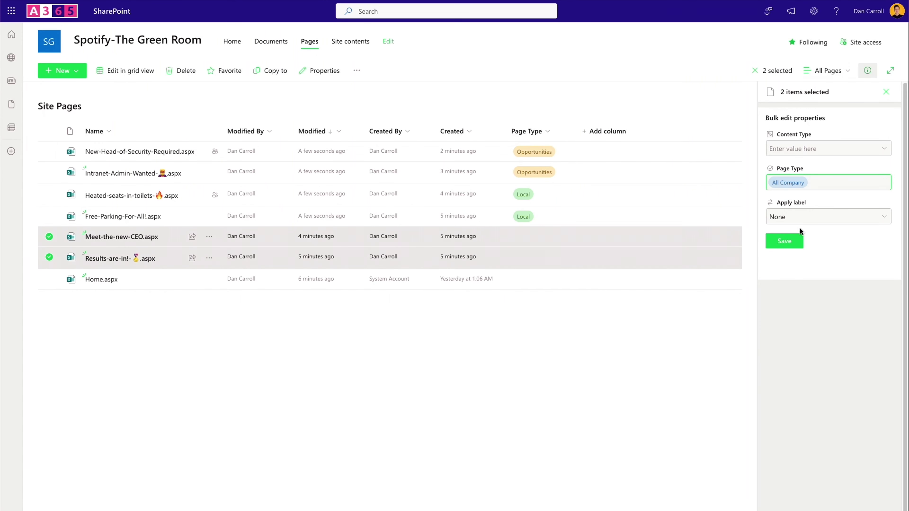
click(784, 241)
click(173, 71)
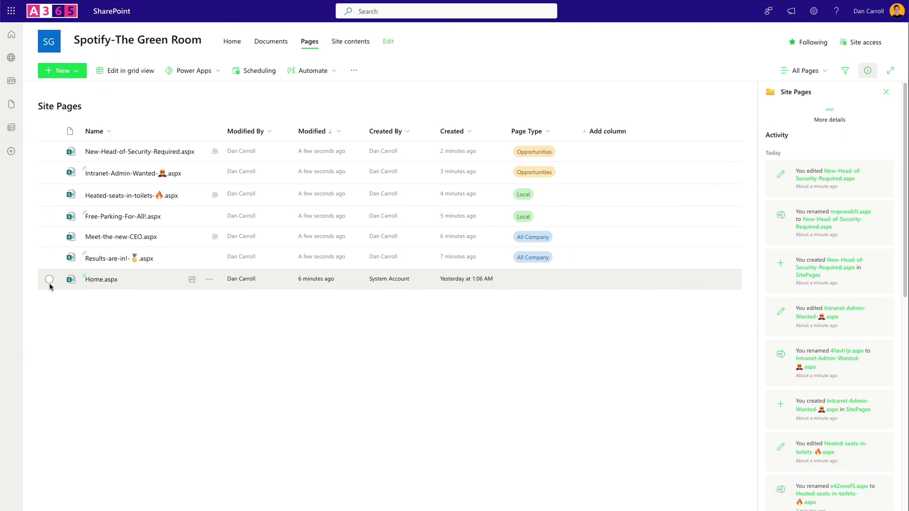
Set the Page Type of Home.aspx to General and republish it
click(49, 280)
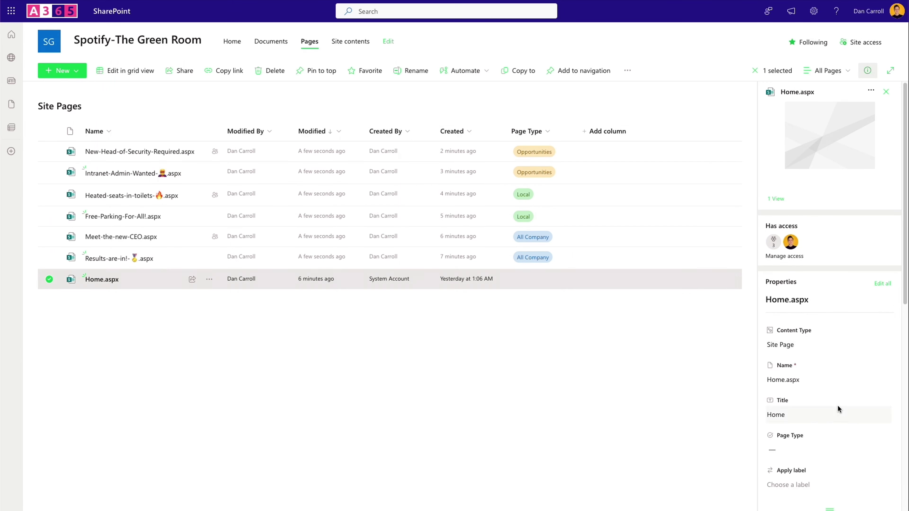
click(796, 461)
click(789, 425)
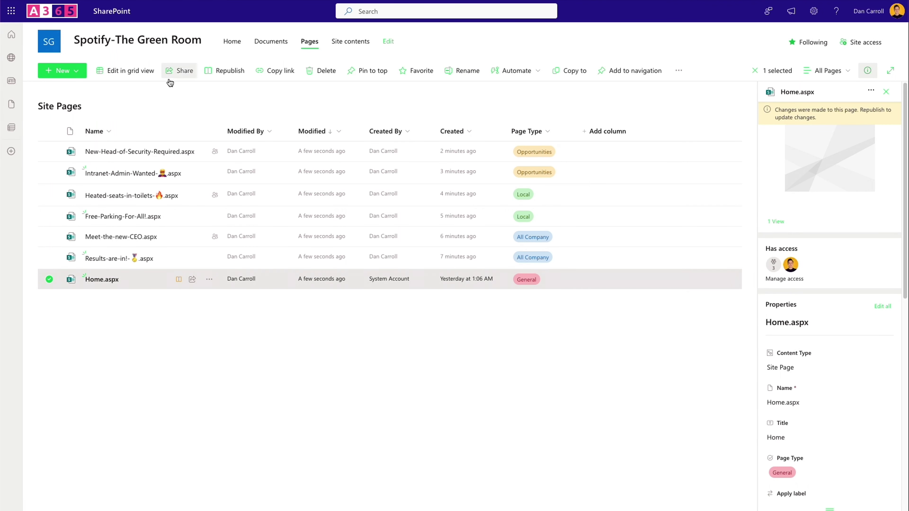
click(353, 387)
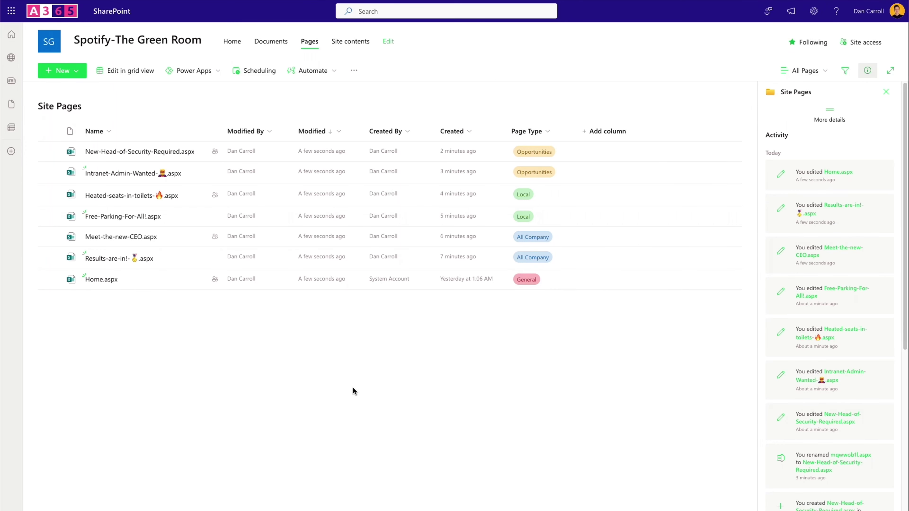
Put the site's Home page into edit mode and open the settings of the News web part under All Company
click(233, 42)
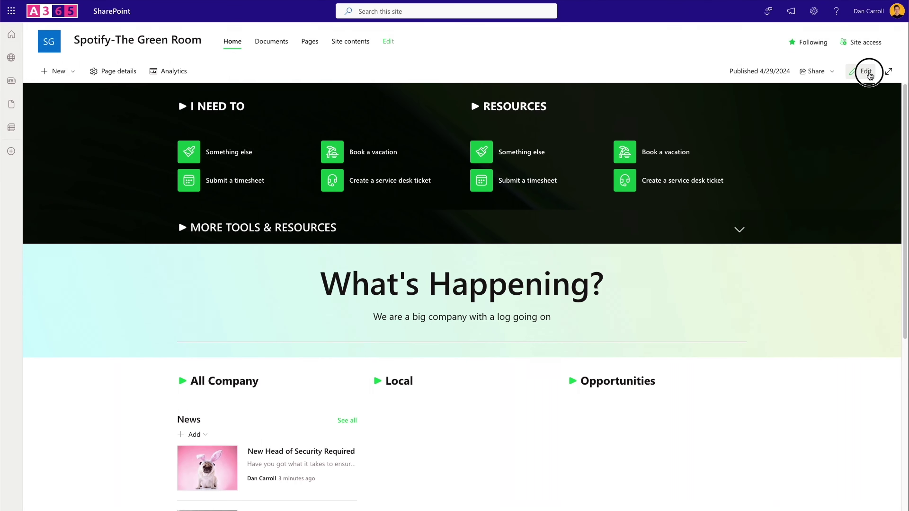
click(869, 73)
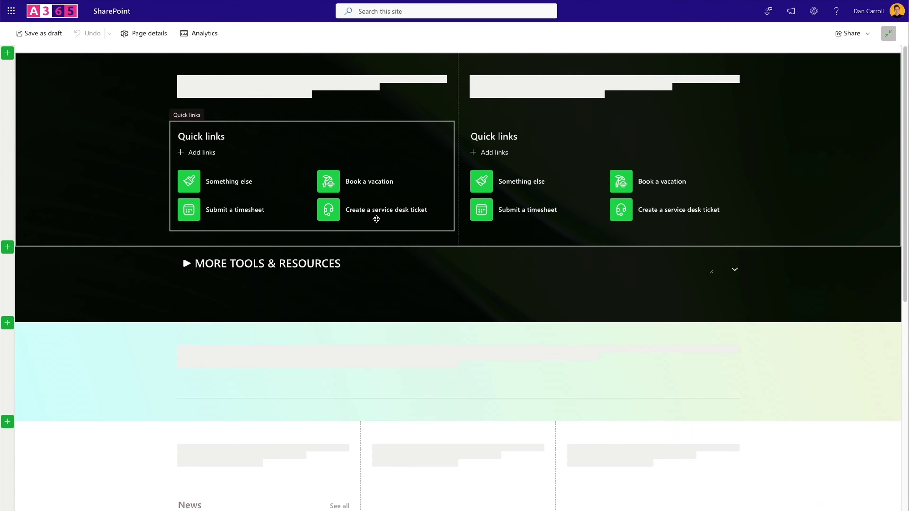
scroll(253, 258, down, 4)
scroll(254, 260, down, 3)
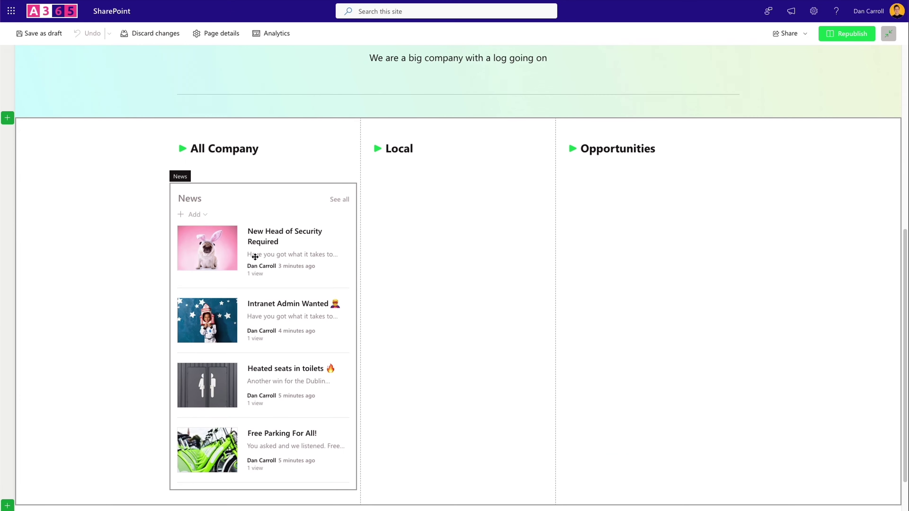
click(215, 197)
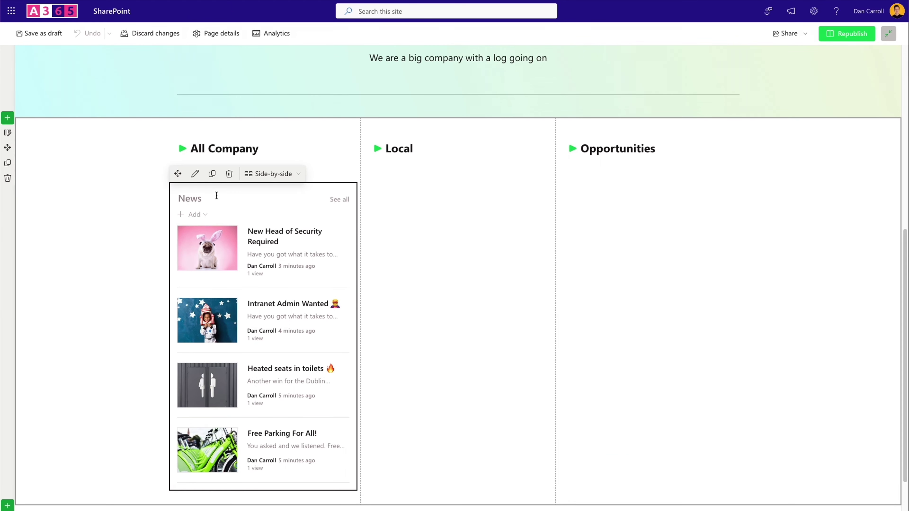
click(195, 175)
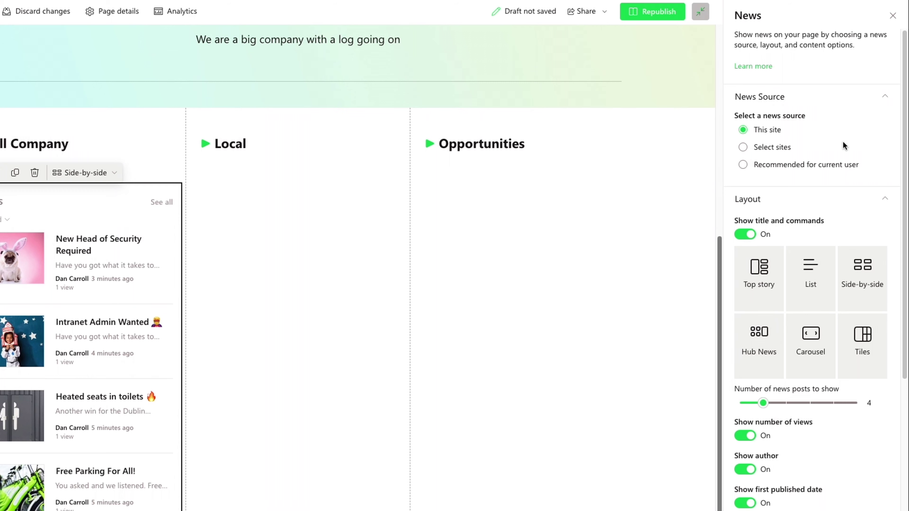
Filter the All Company News web part by page properties so that Page Type equals All Company
scroll(805, 179, down, 5)
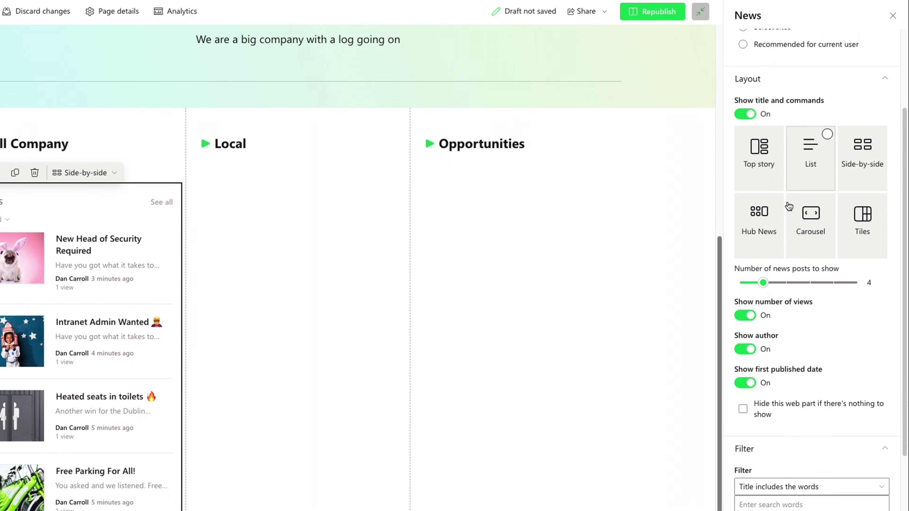
click(760, 401)
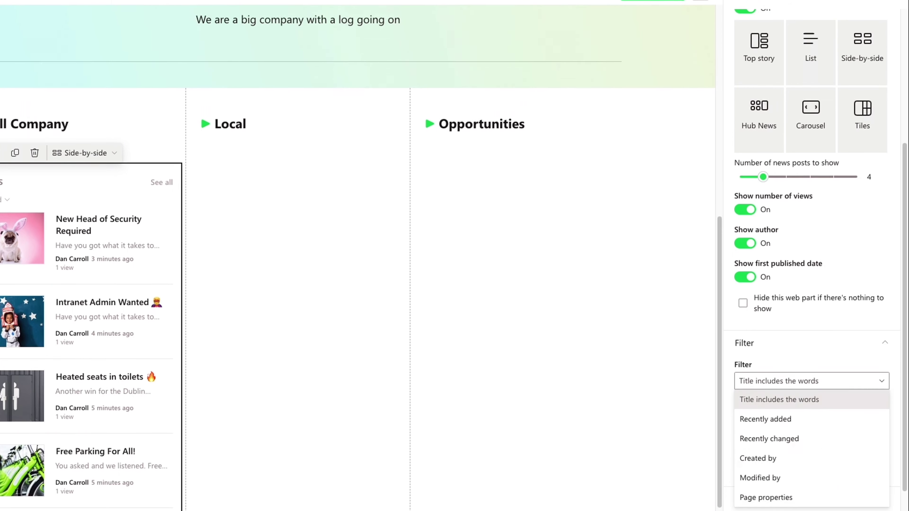
click(774, 467)
scroll(823, 340, down, 2)
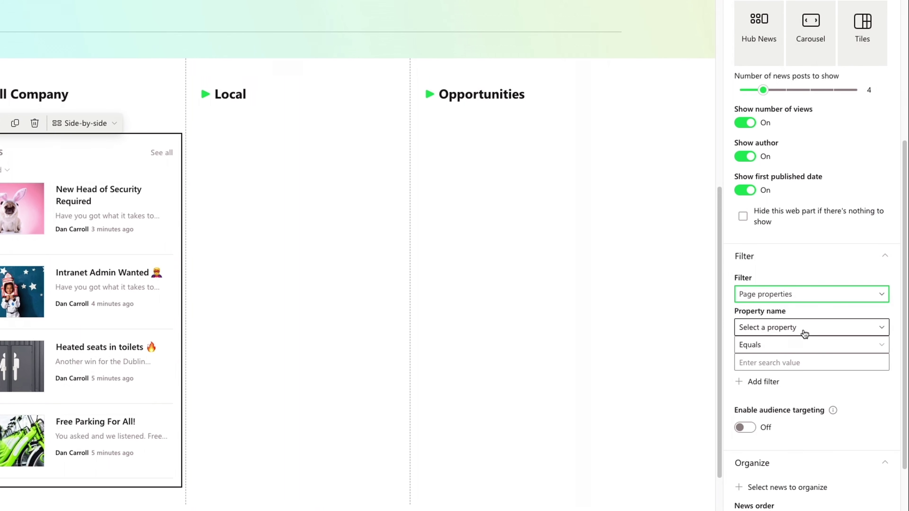
click(803, 327)
click(745, 366)
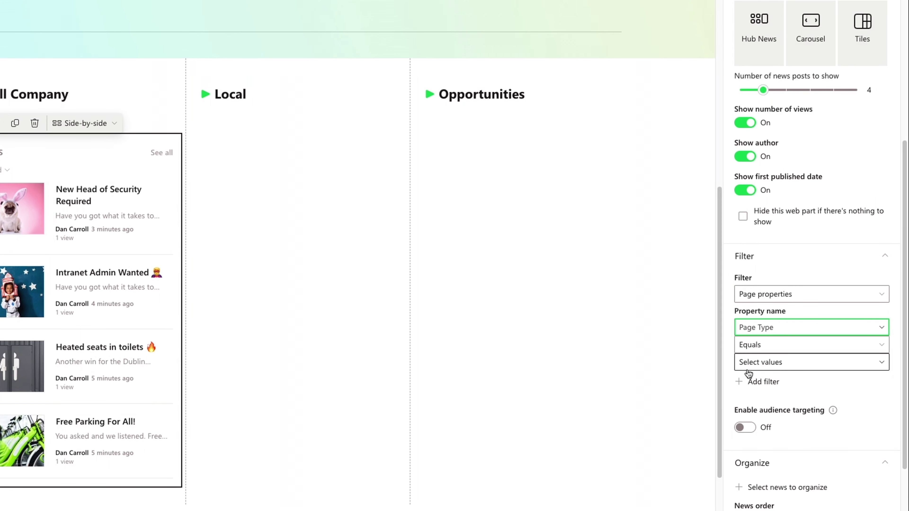
click(756, 365)
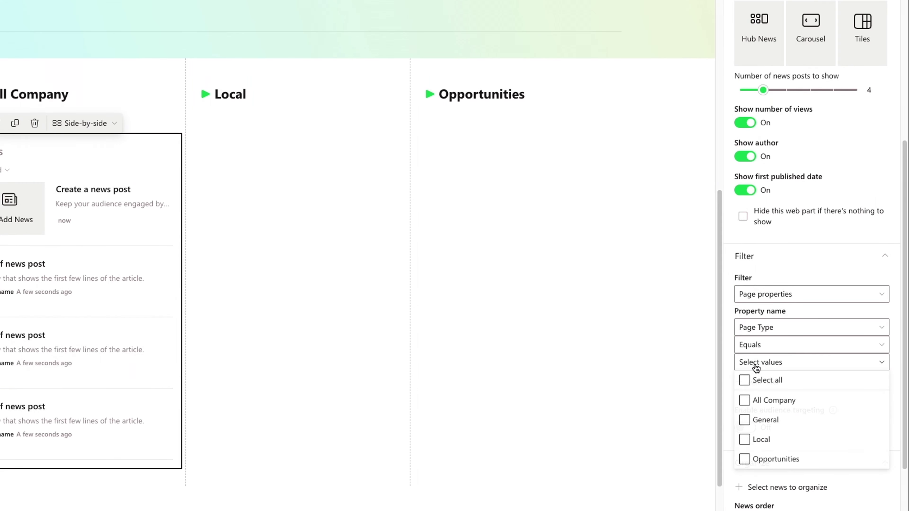
click(744, 401)
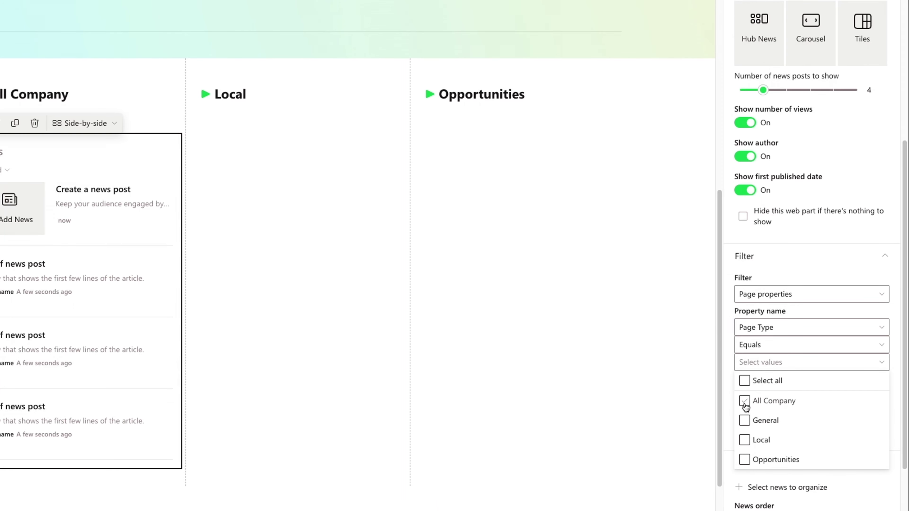
click(745, 401)
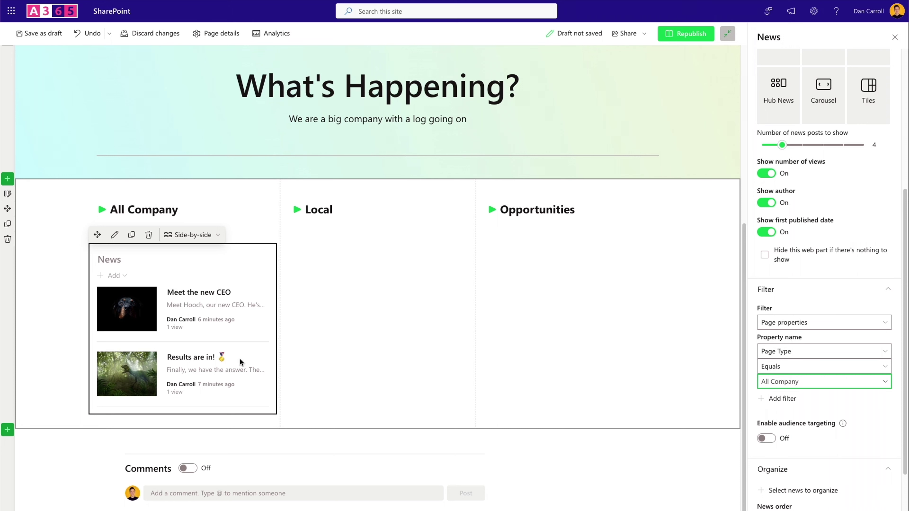
Switch the All Company News web part to the List layout with 2 posts and turn off its title and commands
scroll(836, 258, up, 2)
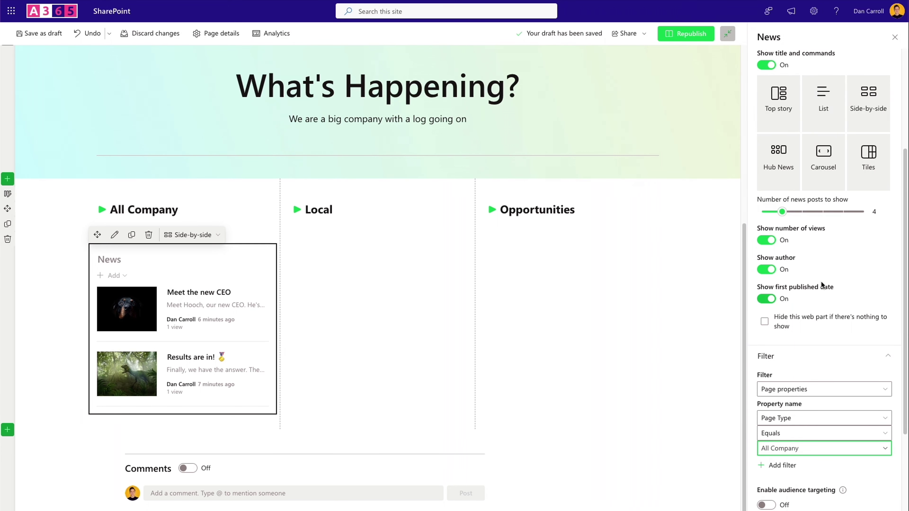
click(782, 214)
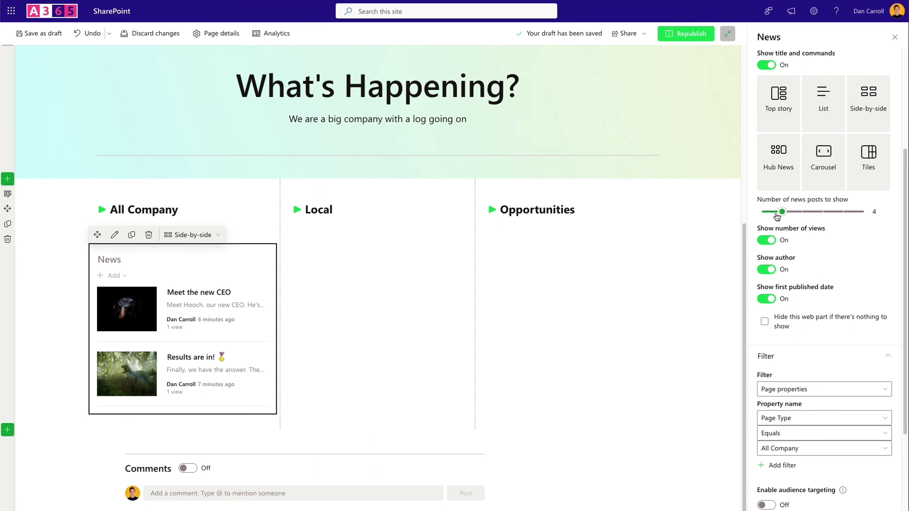
click(823, 104)
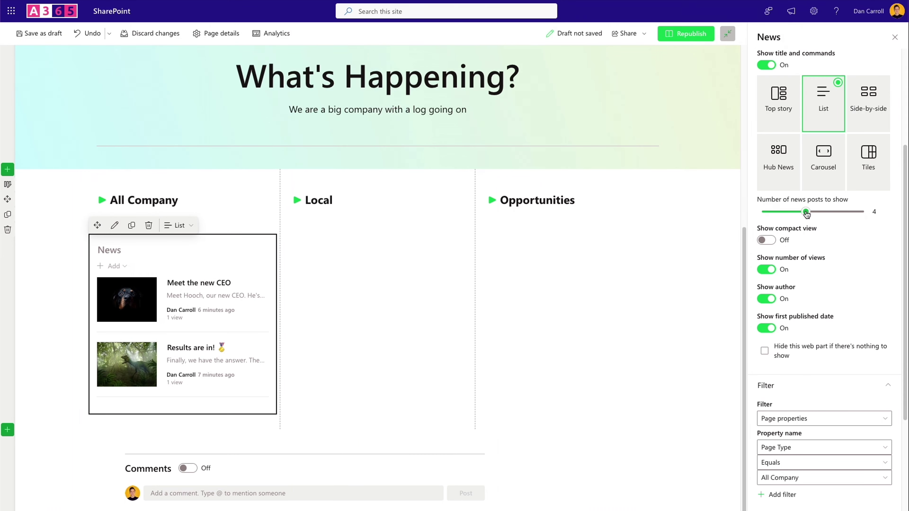
drag(805, 211, 779, 218)
scroll(822, 311, up, 5)
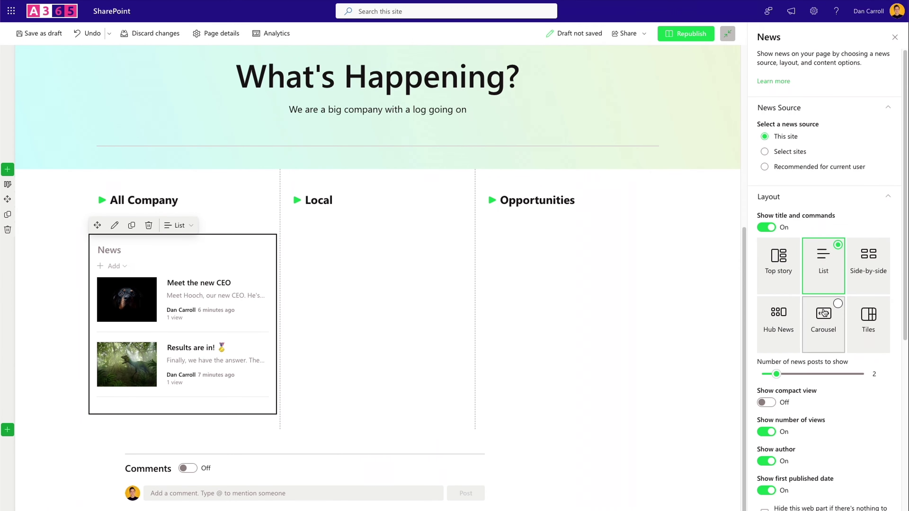
click(765, 227)
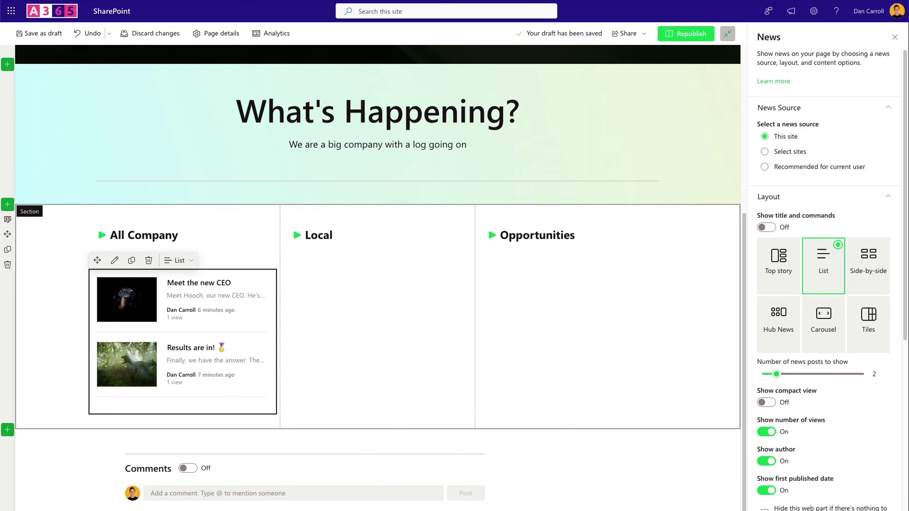
Hide the number of views, author and first published date in the All Company News web part, and republish the page
scroll(838, 309, down, 4)
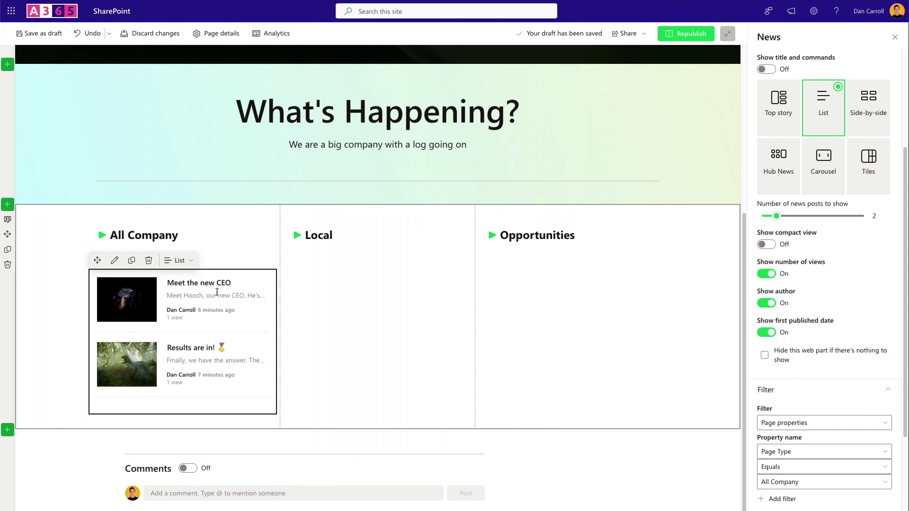
click(766, 274)
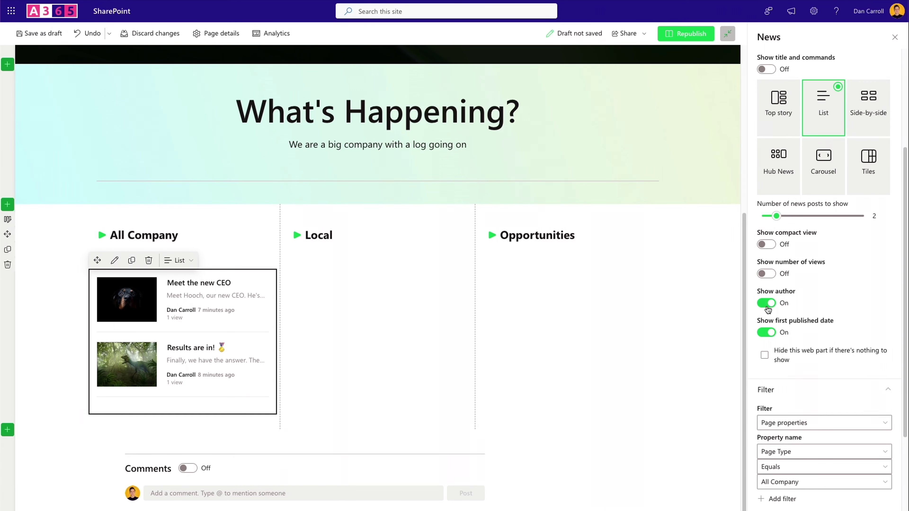
click(766, 333)
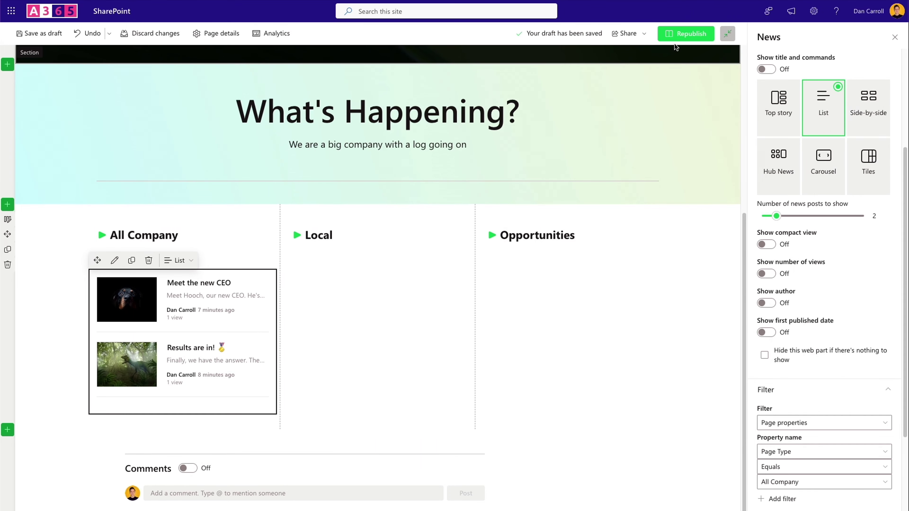
click(687, 33)
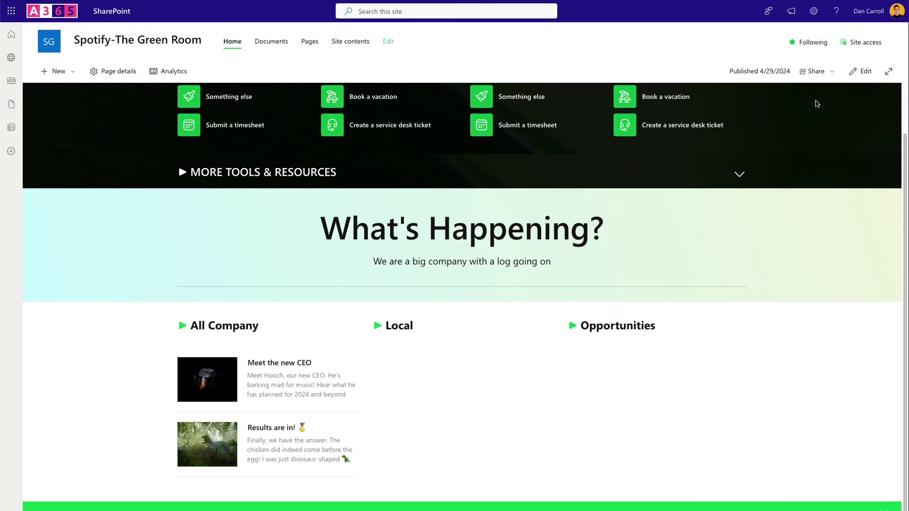
Edit the Home page again, duplicate the All Company News web part and place the copy below the Local heading
click(866, 71)
scroll(424, 294, down, 5)
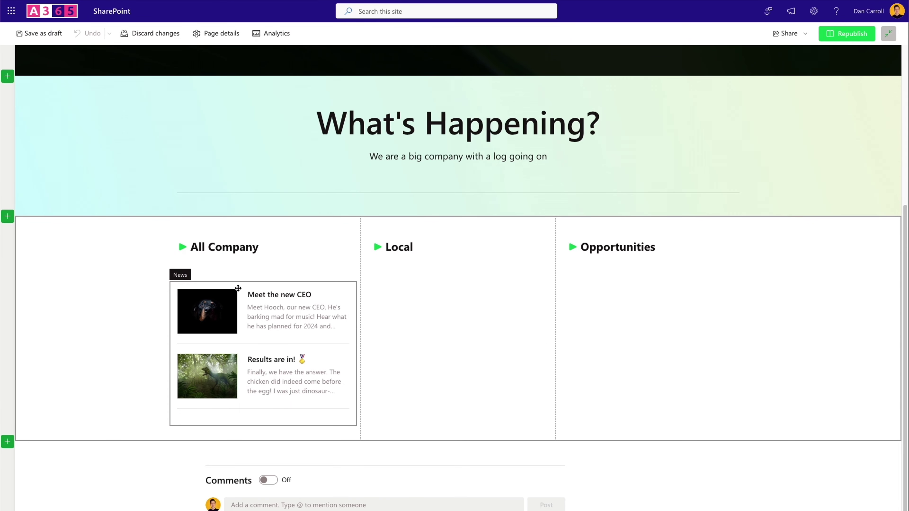
click(259, 318)
click(210, 270)
drag(176, 270, 416, 290)
click(390, 272)
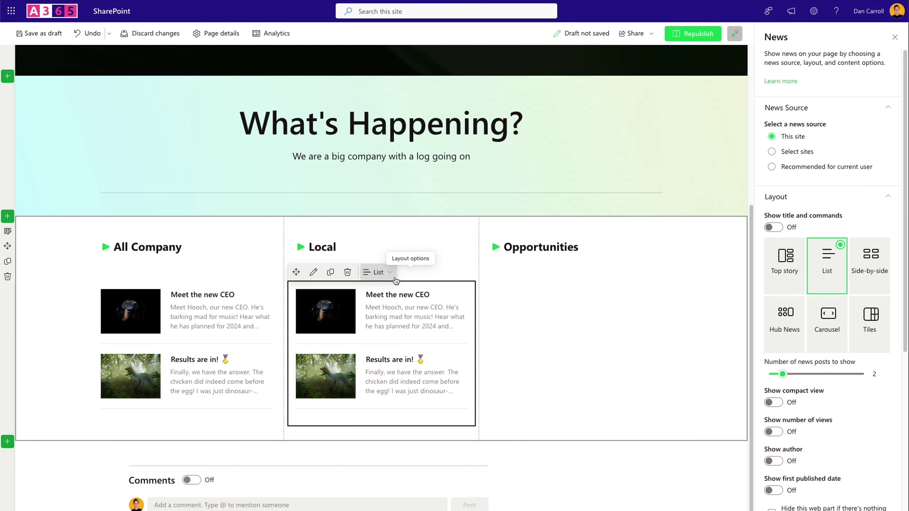
Change the Page Type filter of the News web part under Local so that only Local is selected
scroll(805, 268, down, 6)
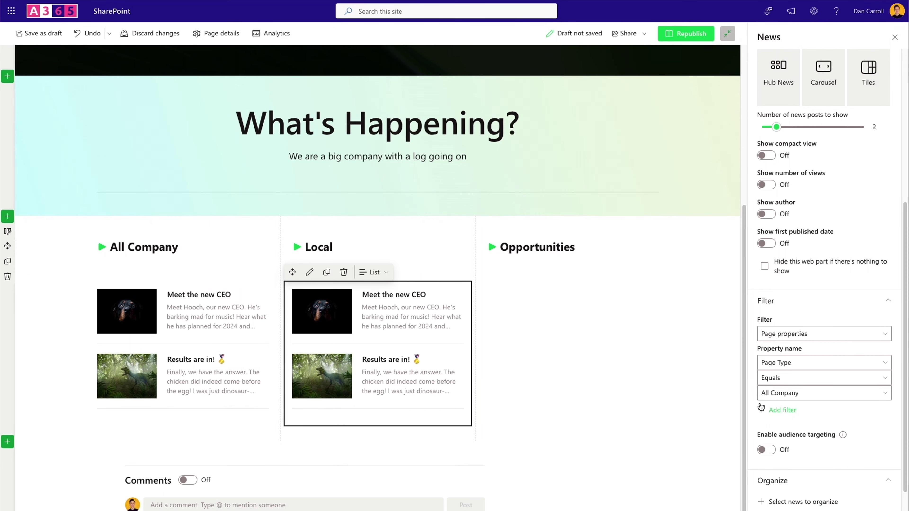
click(778, 397)
click(766, 458)
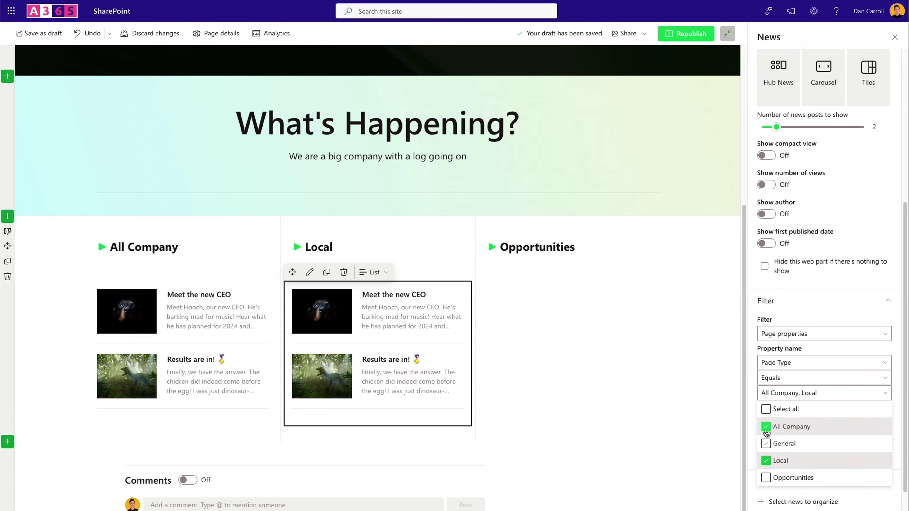
Place a copy of the Local News web part below the Opportunities heading and filter it to Page Type equals Opportunities
drag(292, 432, 540, 300)
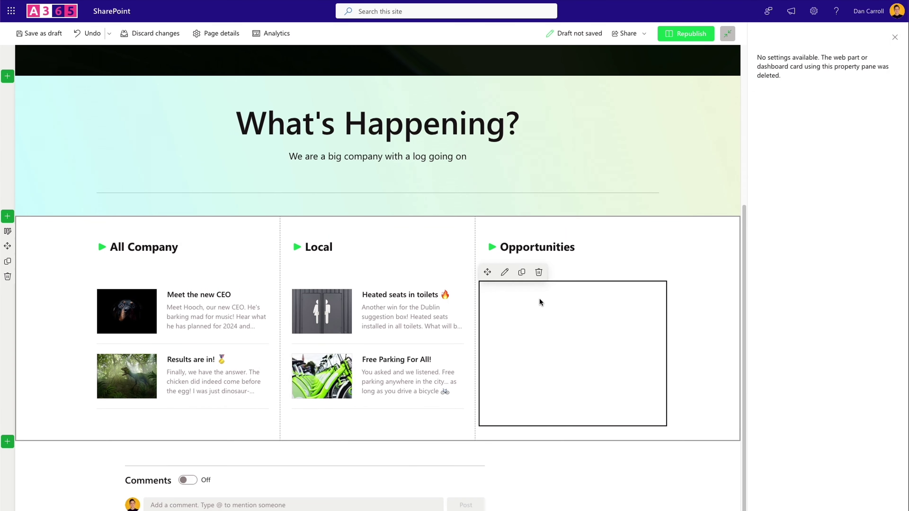
scroll(812, 397, down, 6)
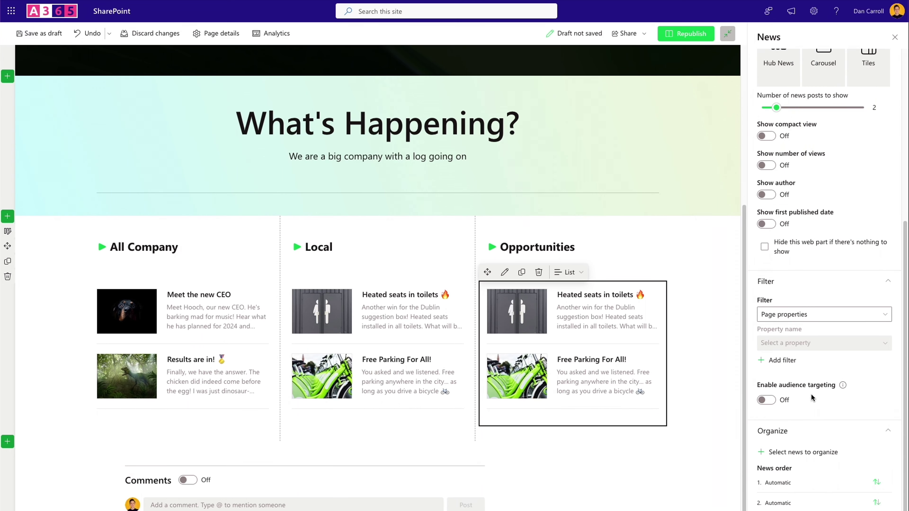
click(813, 342)
click(780, 376)
click(786, 373)
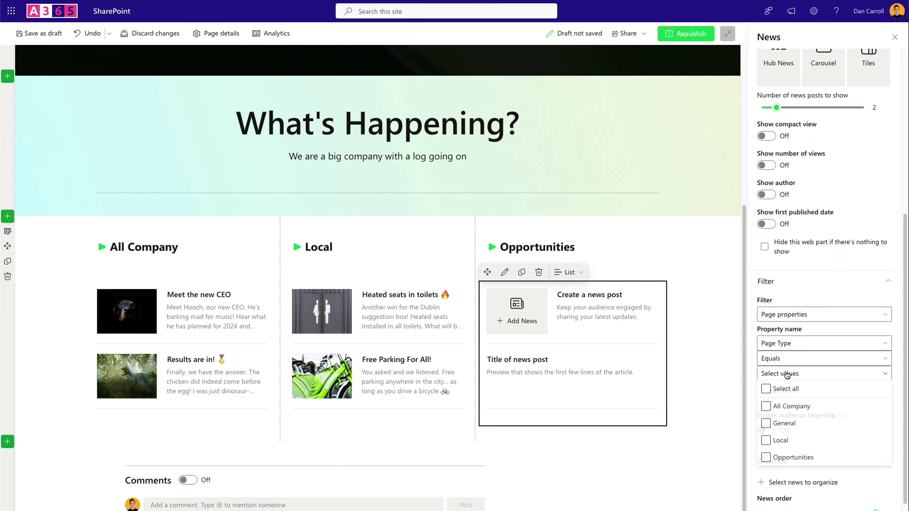
click(766, 462)
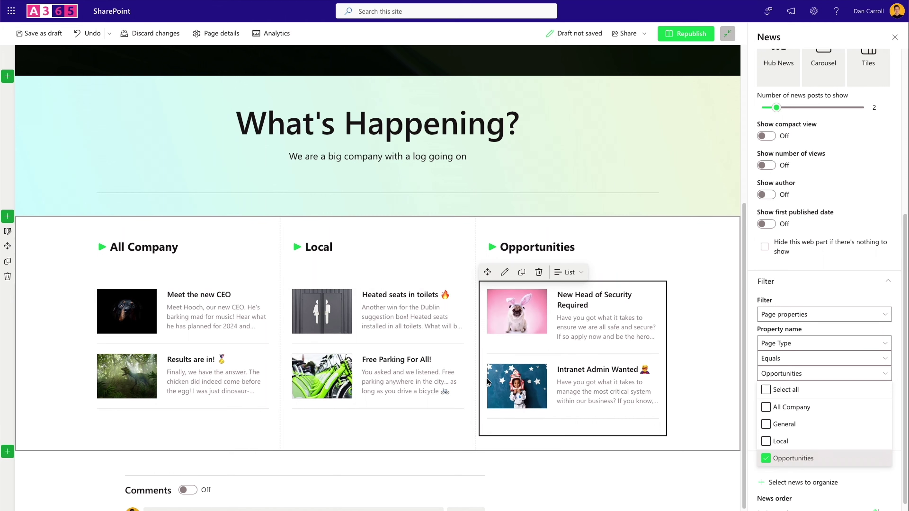
Give the three-column news section the Light blue fading to green background with an overlay opacity of 50
scroll(481, 352, up, 1)
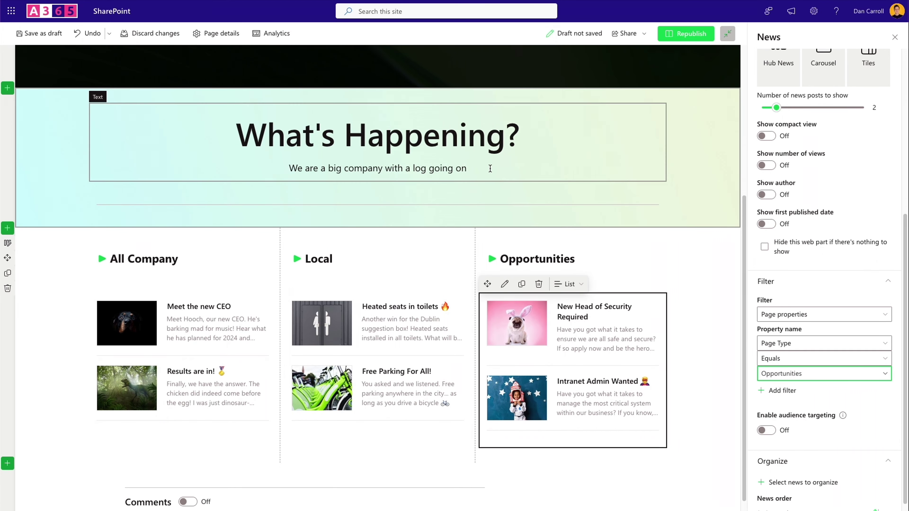
click(44, 306)
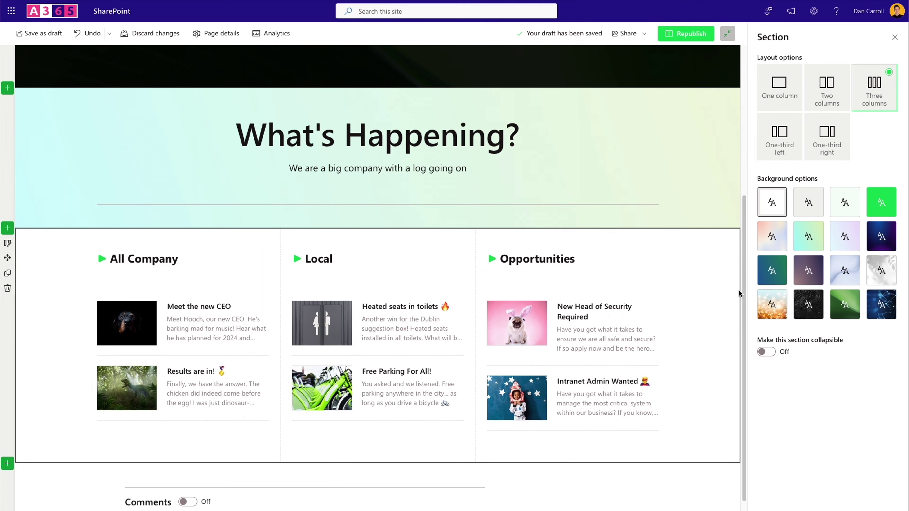
click(805, 241)
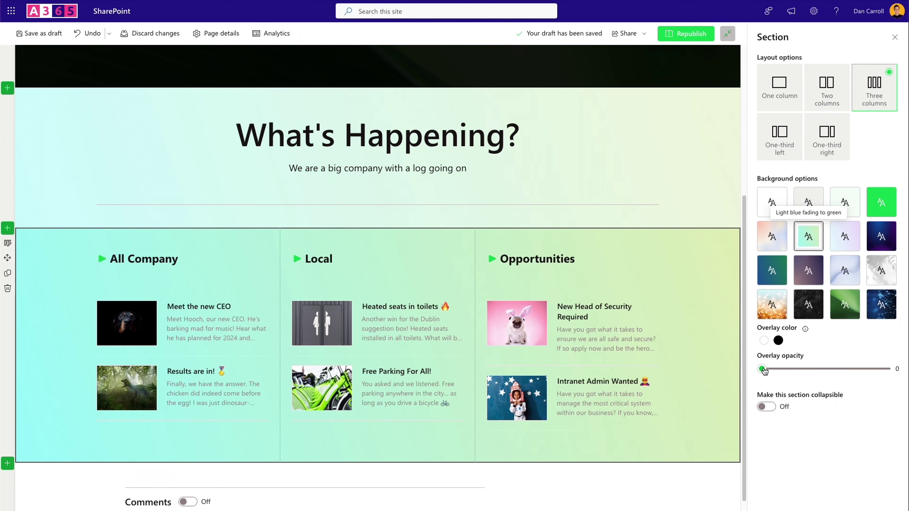
drag(762, 369, 823, 369)
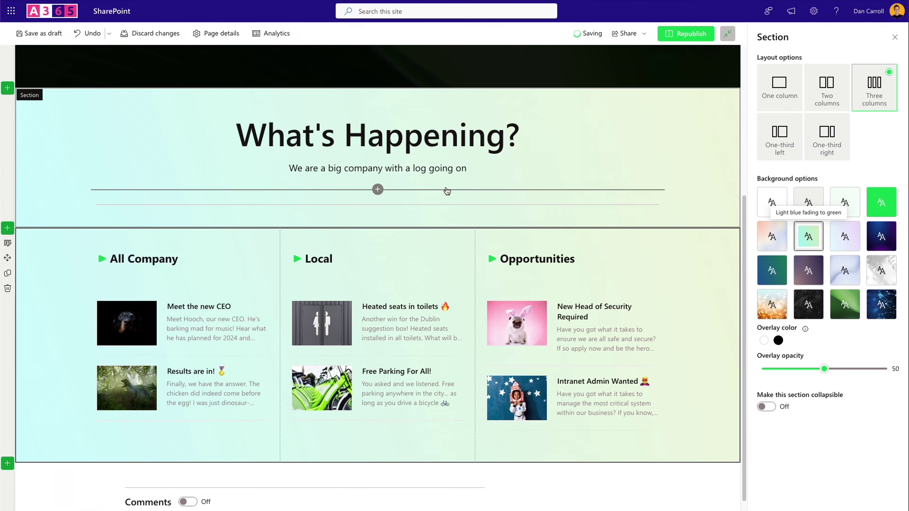
Add a one-column section below the news columns with the Light blue fading to green background and an overlay opacity of 50
scroll(419, 304, down, 1)
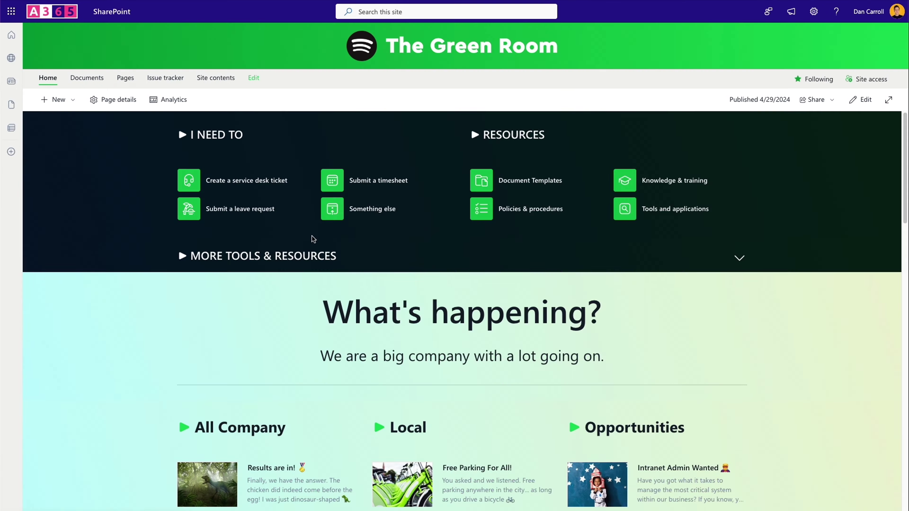
scroll(314, 239, down, 8)
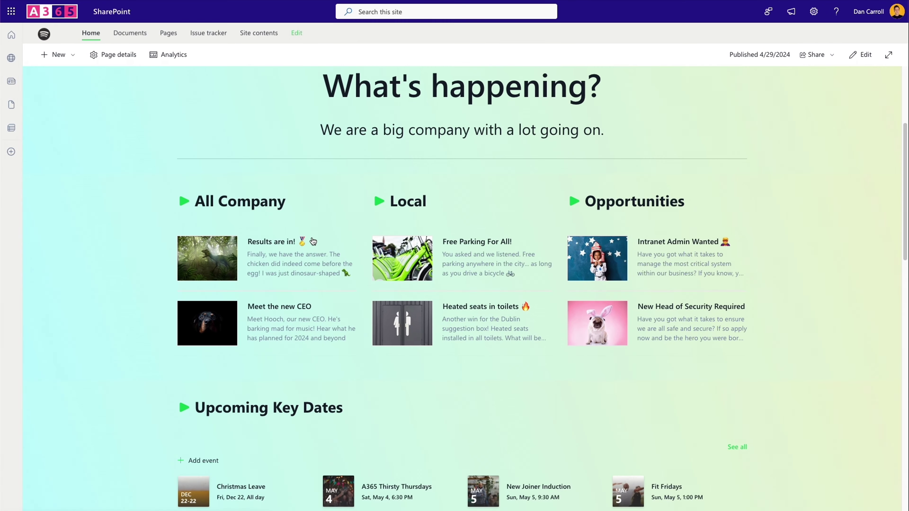
scroll(312, 242, up, 5)
scroll(464, 251, down, 1)
scroll(441, 343, down, 4)
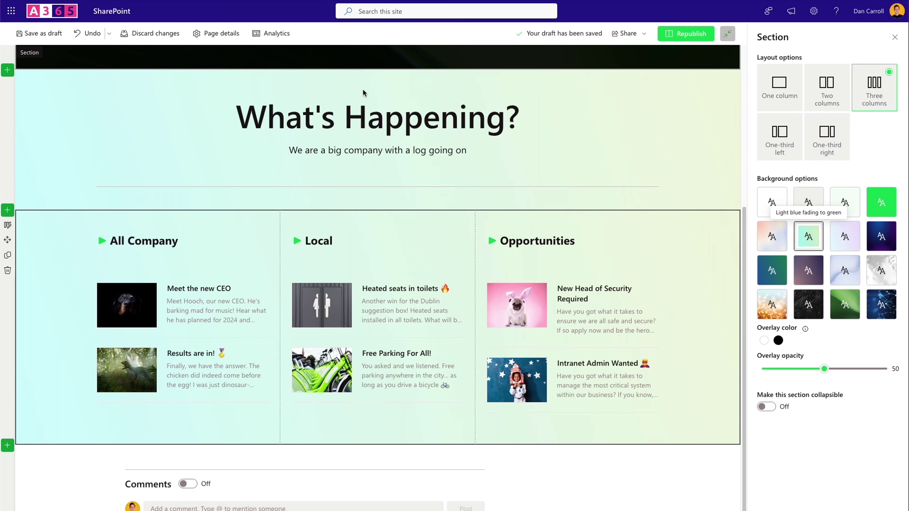
scroll(369, 163, down, 1)
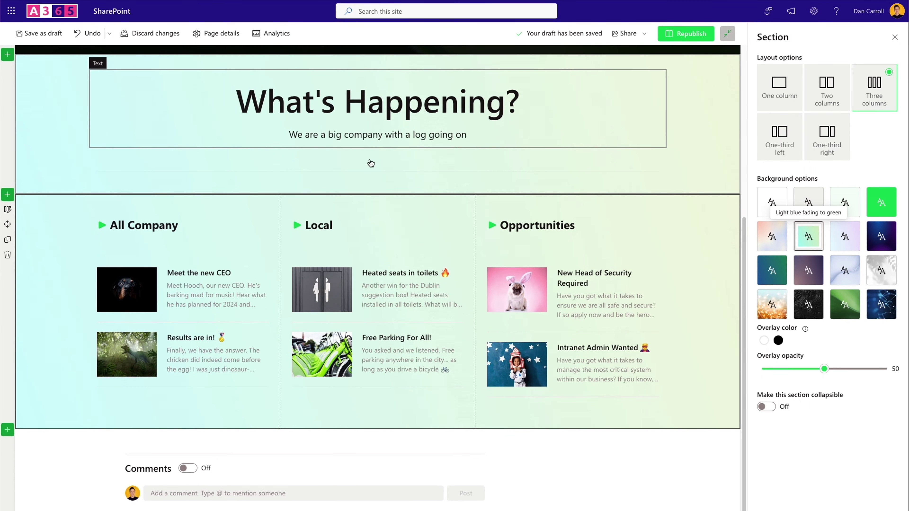
click(8, 430)
click(43, 414)
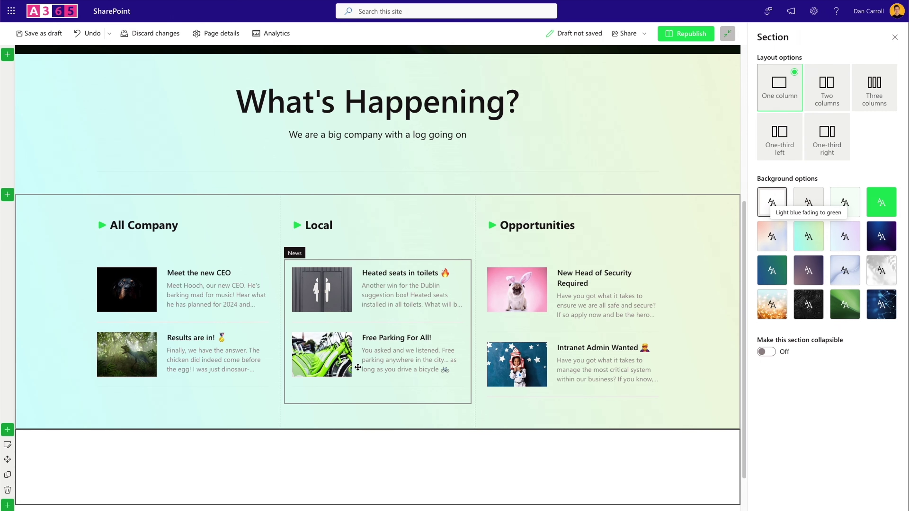
click(808, 236)
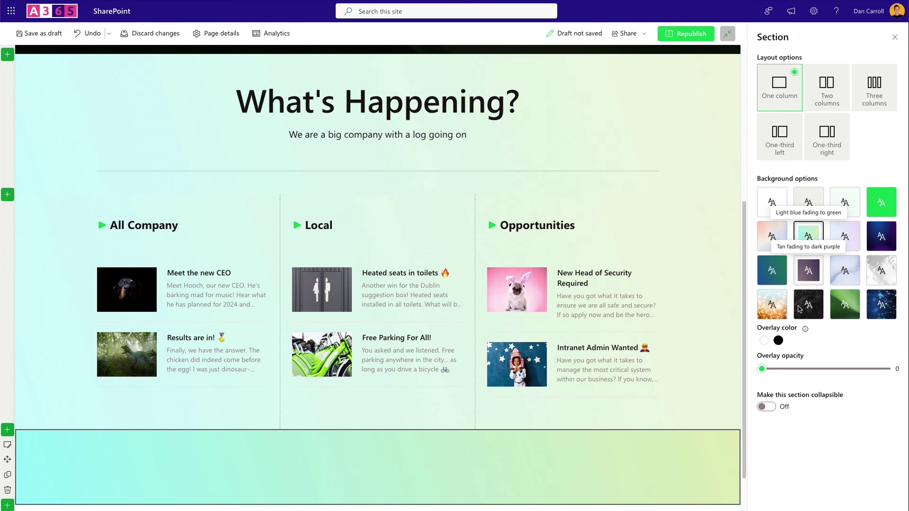
drag(761, 369, 824, 369)
scroll(413, 368, down, 2)
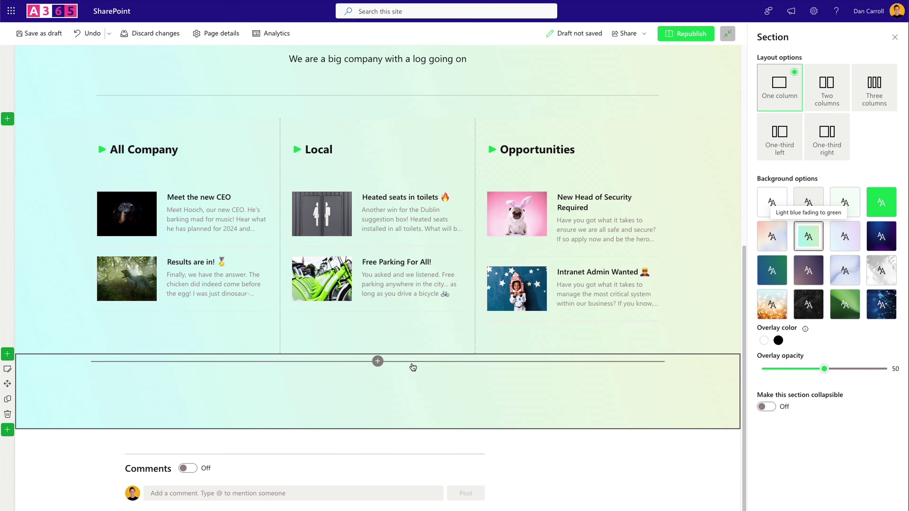
Add an Events web part to the new one-column section and switch it to the Compact layout
click(378, 361)
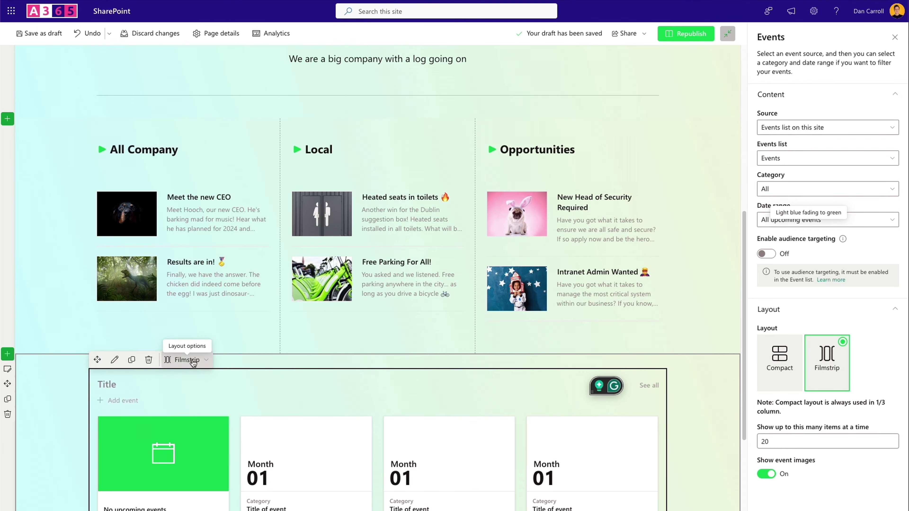
click(186, 360)
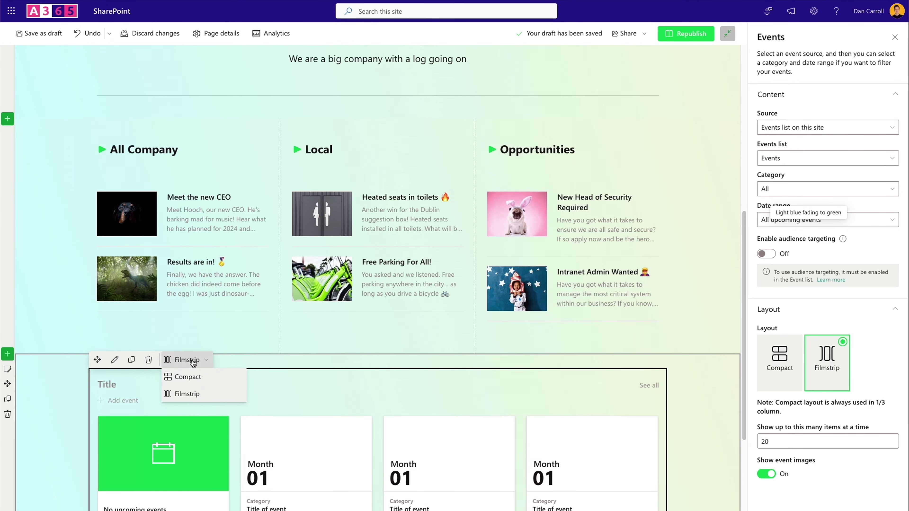
click(192, 380)
Duplicate the All Company heading, place the copy above the Events web part and change its text to Key Dates
click(218, 140)
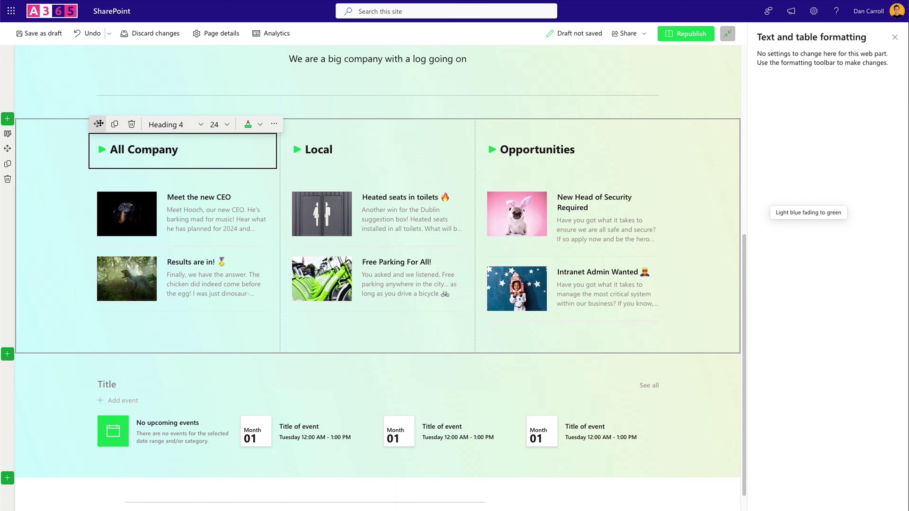
click(114, 124)
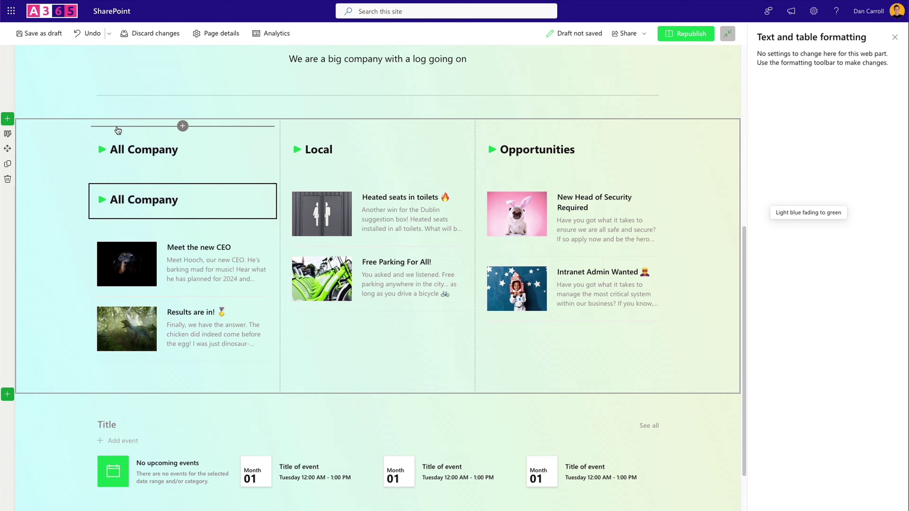
click(145, 211)
drag(97, 174, 121, 408)
triple_click(126, 394)
text(K)
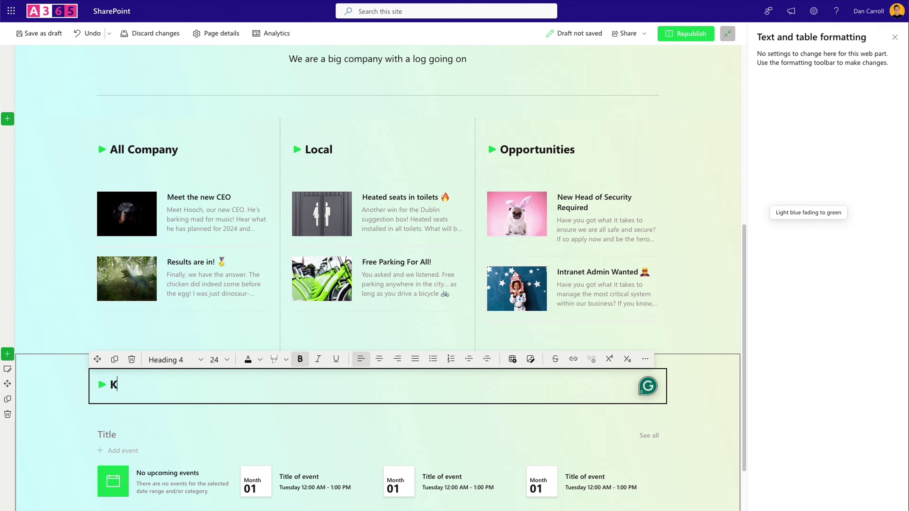
text(ey Dates)
Set the Events web part's source to All sites and show up to 4 items at a time
scroll(537, 405, down, 3)
click(539, 404)
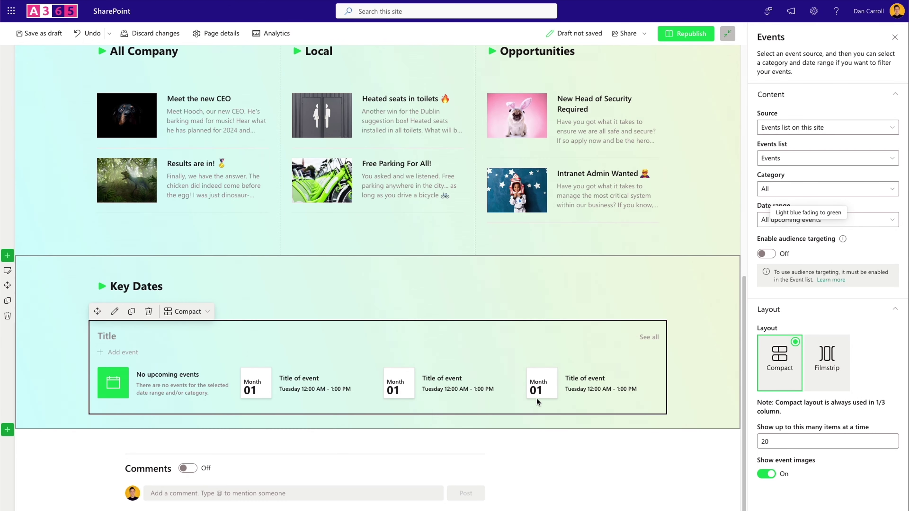
click(850, 129)
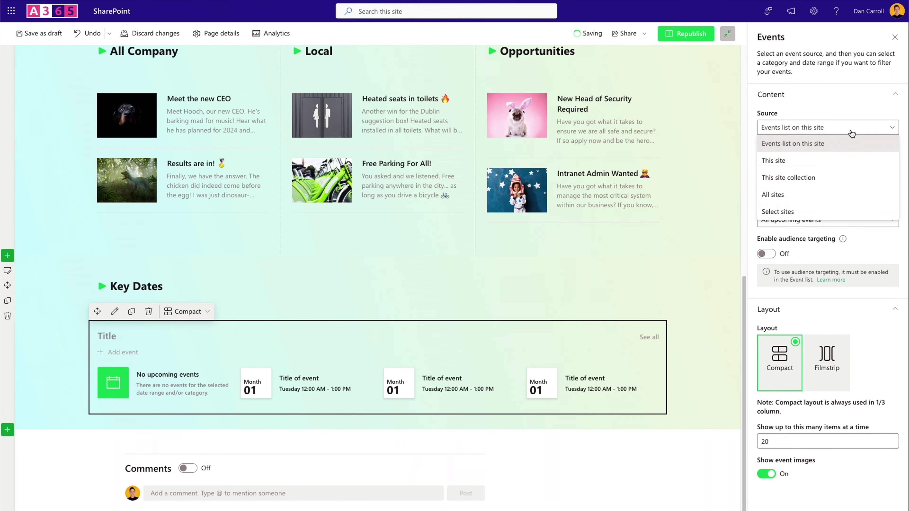
click(766, 195)
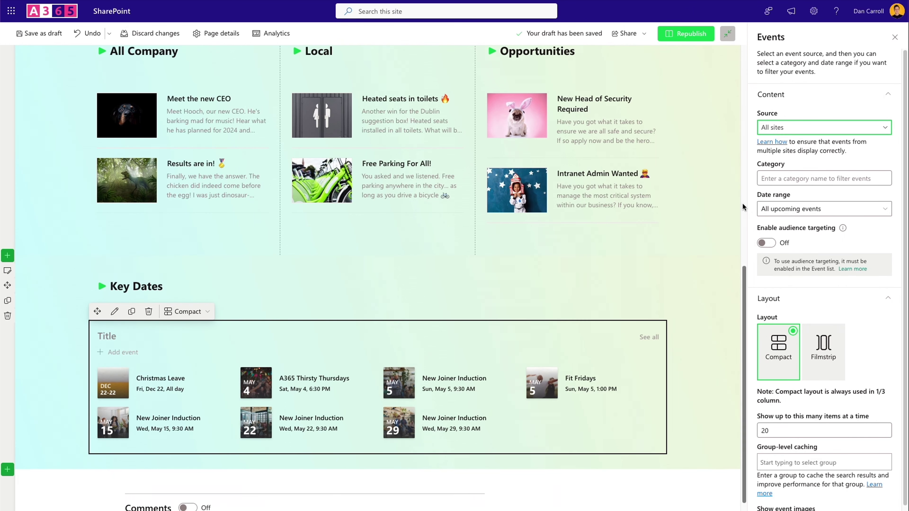
click(773, 430)
double_click(763, 431)
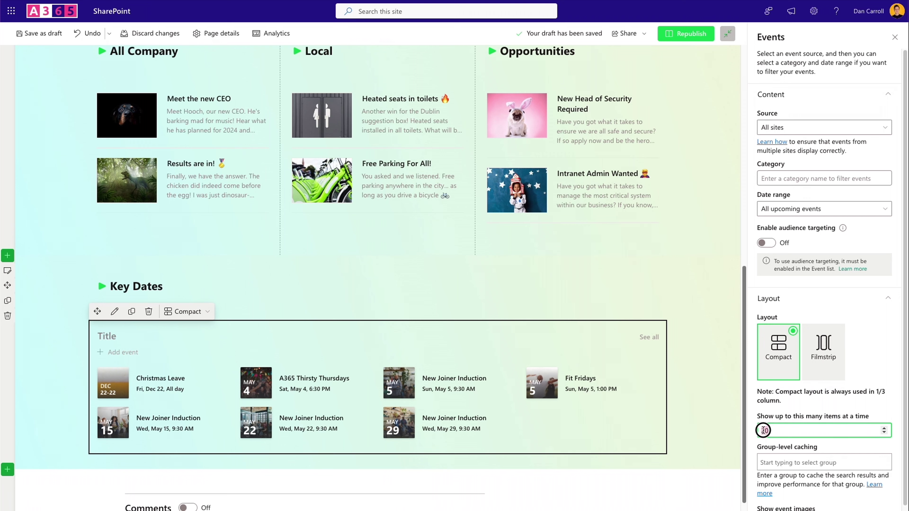
text(4)
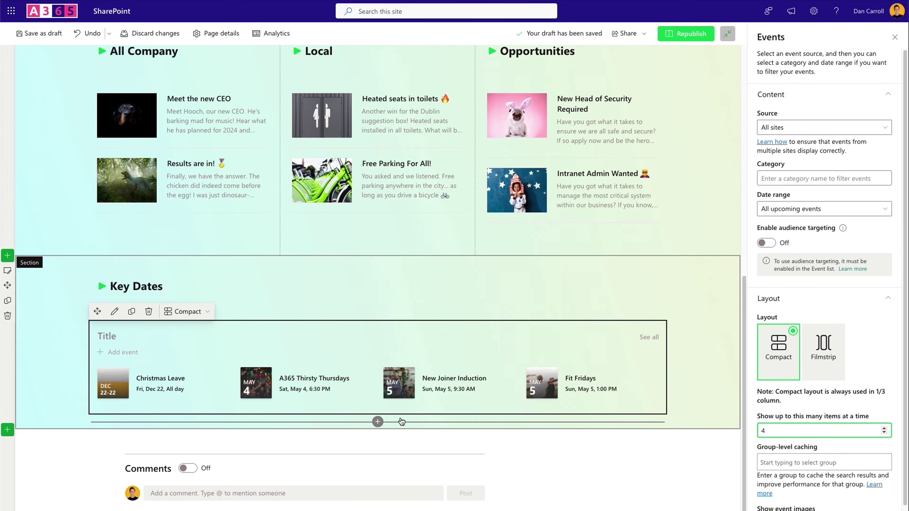
Add a Divider below the Events web part and a Button web part beneath the divider
click(378, 422)
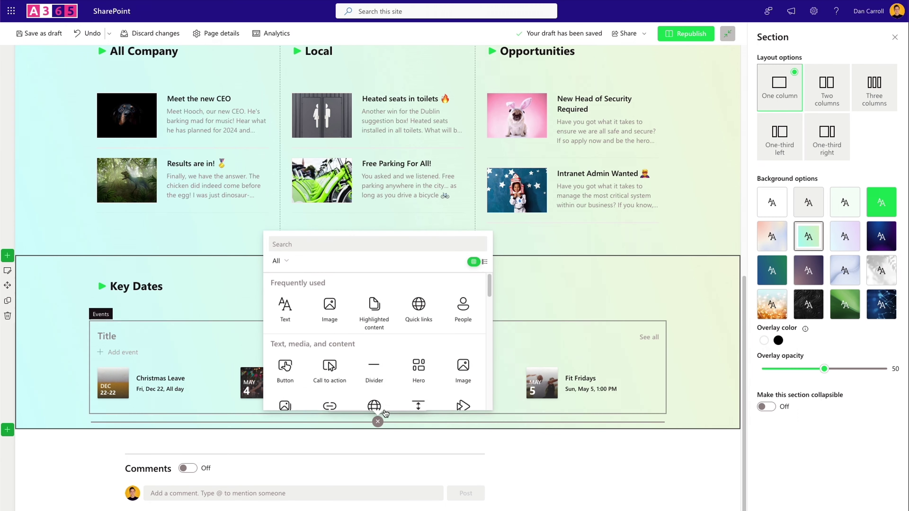
click(379, 374)
click(378, 453)
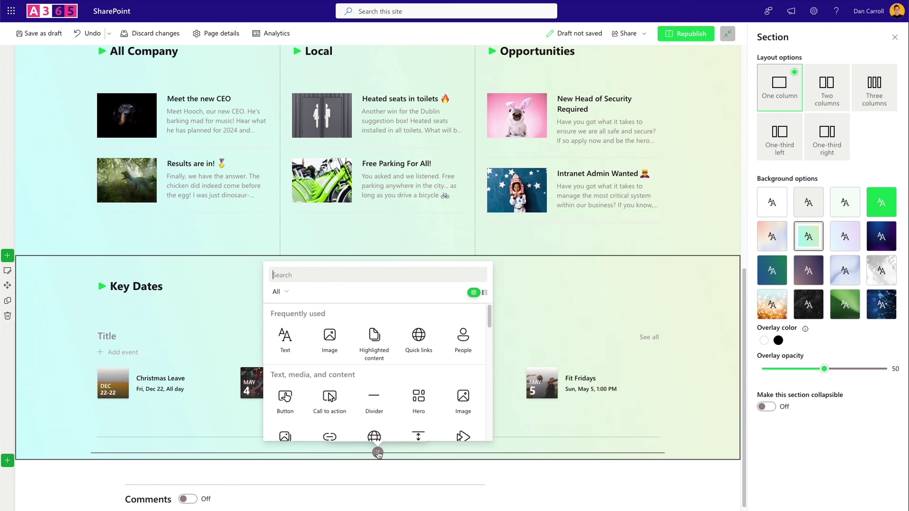
click(285, 399)
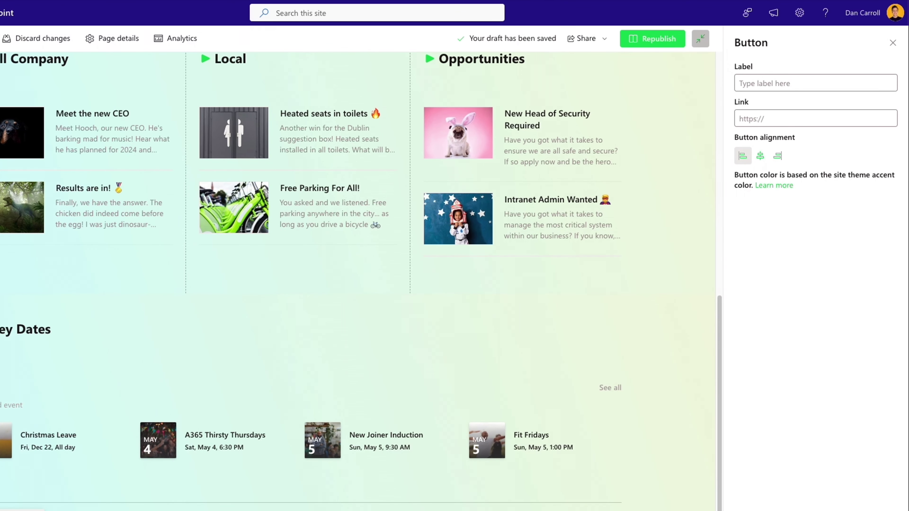
Label the button Visit the News Centre, paste the SharePoint address as its link and center-align it
click(766, 76)
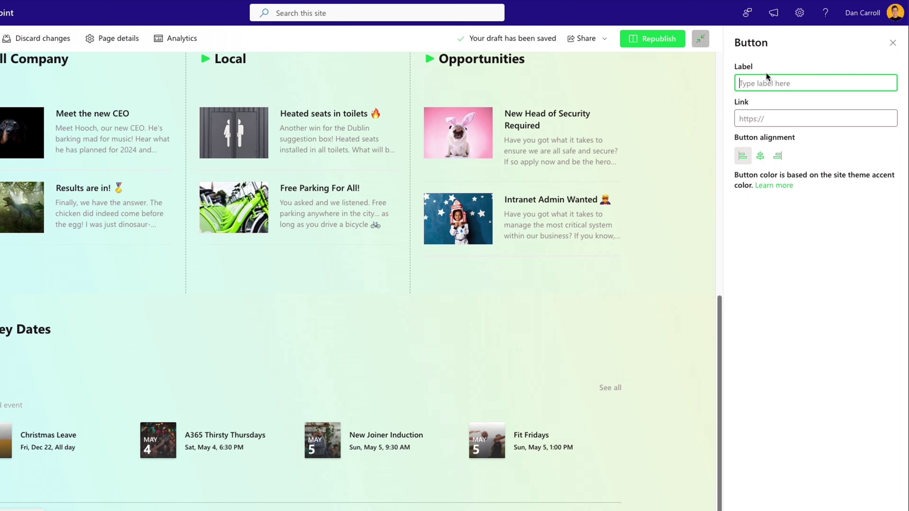
text(Visit the NEws Centre)
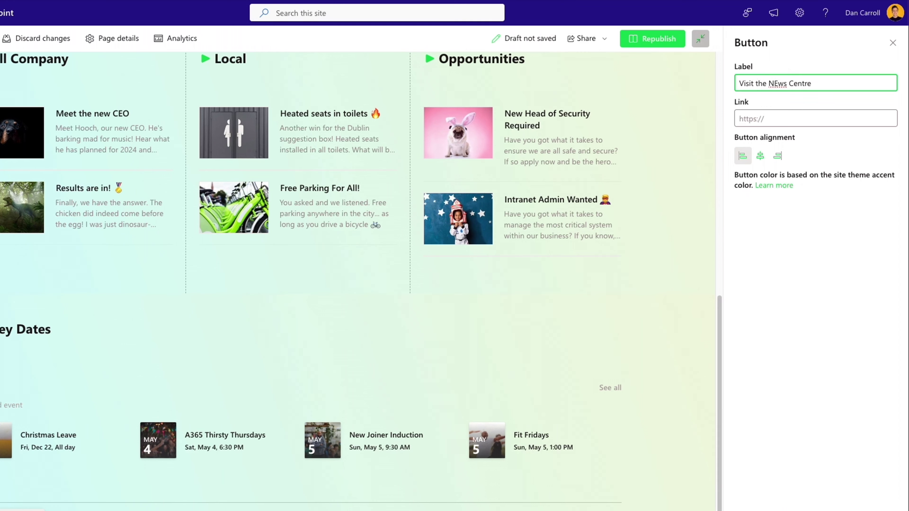
click(769, 118)
key(ctrl+v)
click(760, 158)
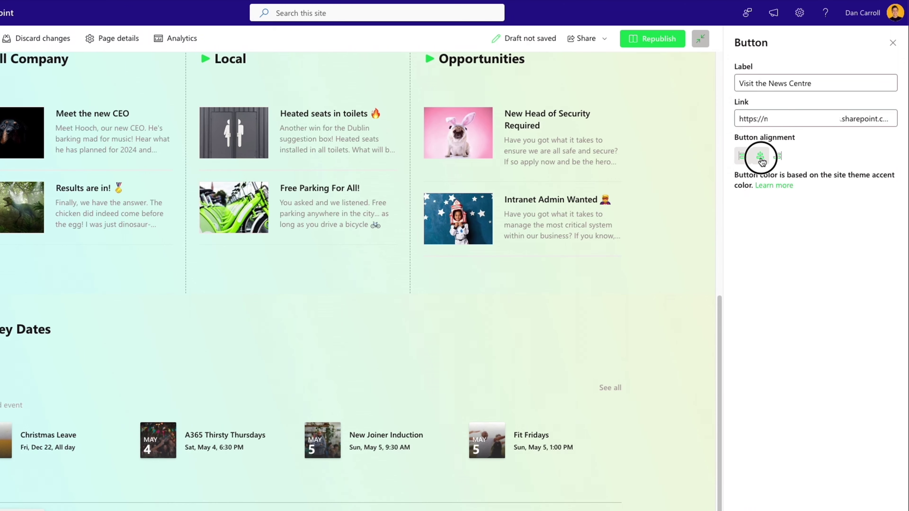
Republish the Home page and review the published page from the quick links down to the news button
click(646, 39)
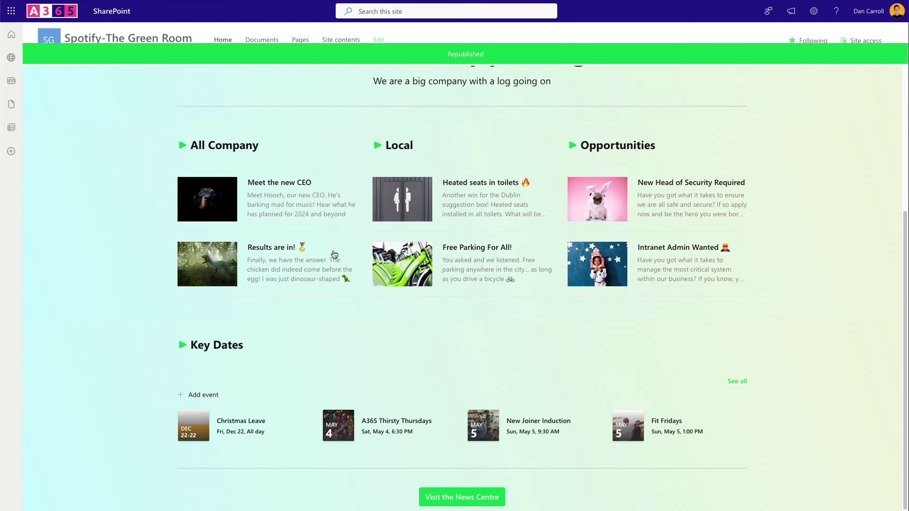
scroll(438, 324, down, 1)
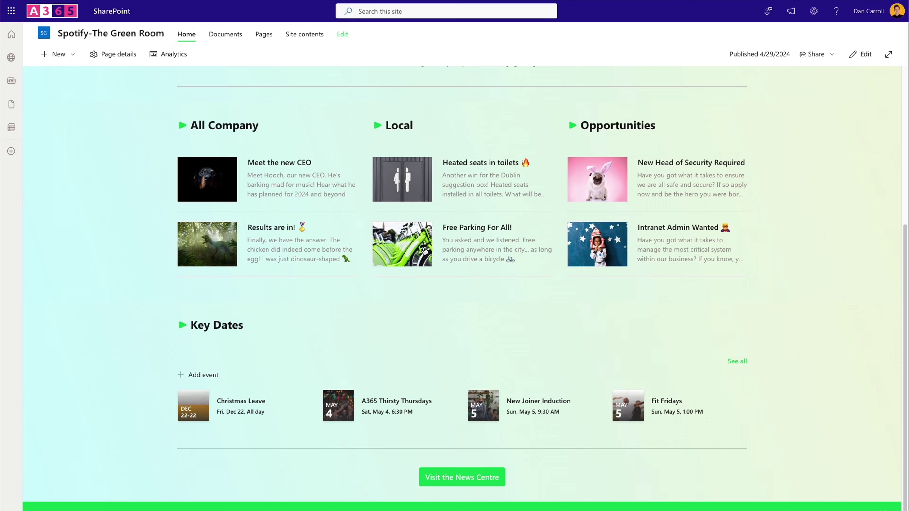
scroll(427, 250, up, 7)
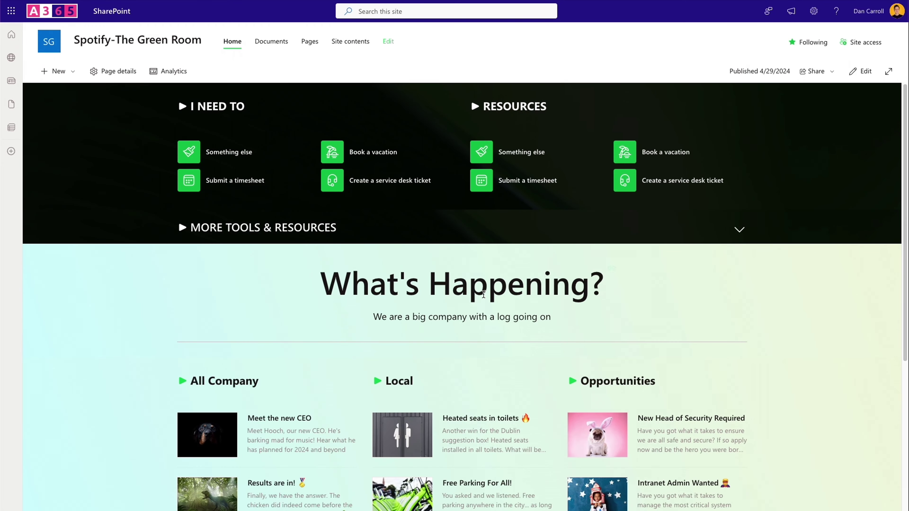
scroll(464, 318, down, 6)
scroll(481, 394, down, 1)
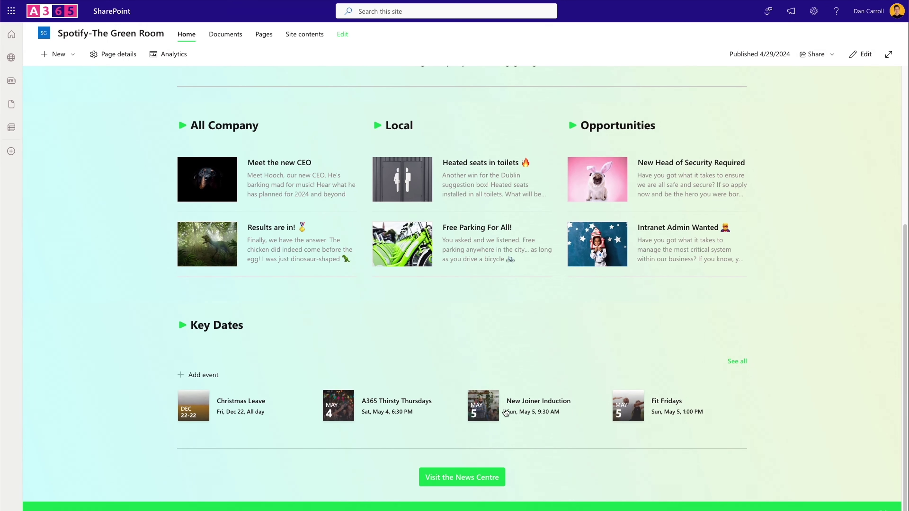
Edit the Home page again, add a Spacer web part below the Visit the News Centre button and reduce the spacer's height
click(863, 56)
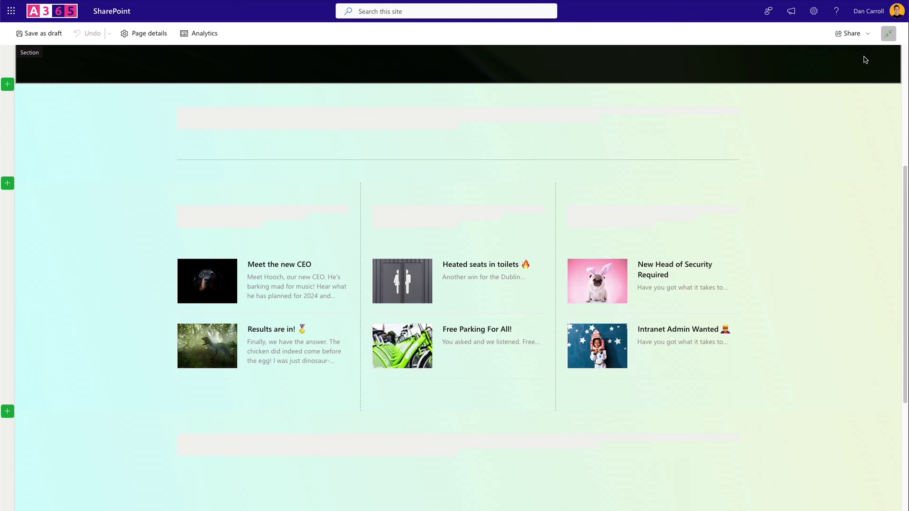
scroll(425, 256, down, 6)
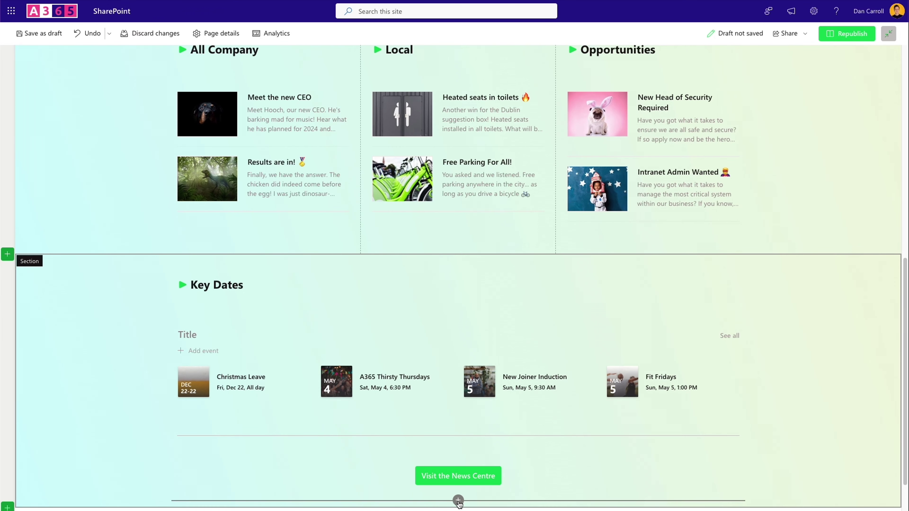
click(458, 501)
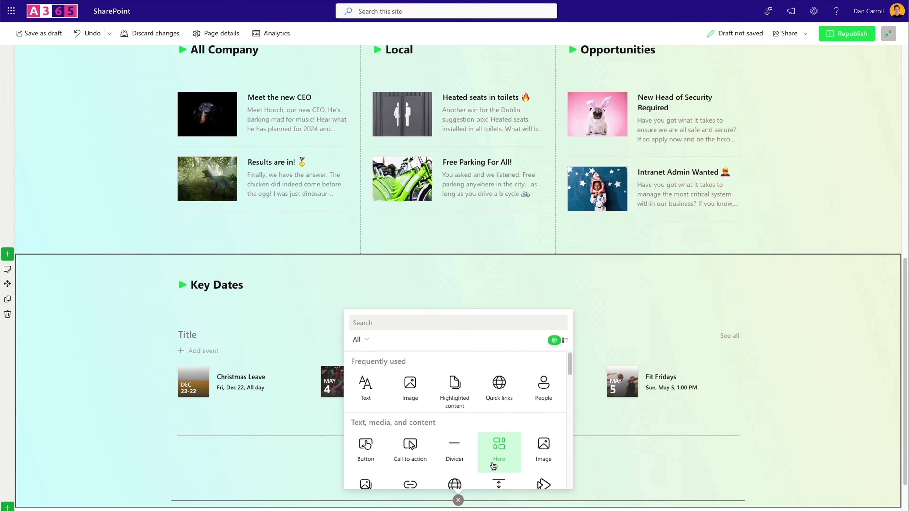
scroll(494, 465, down, 2)
click(497, 430)
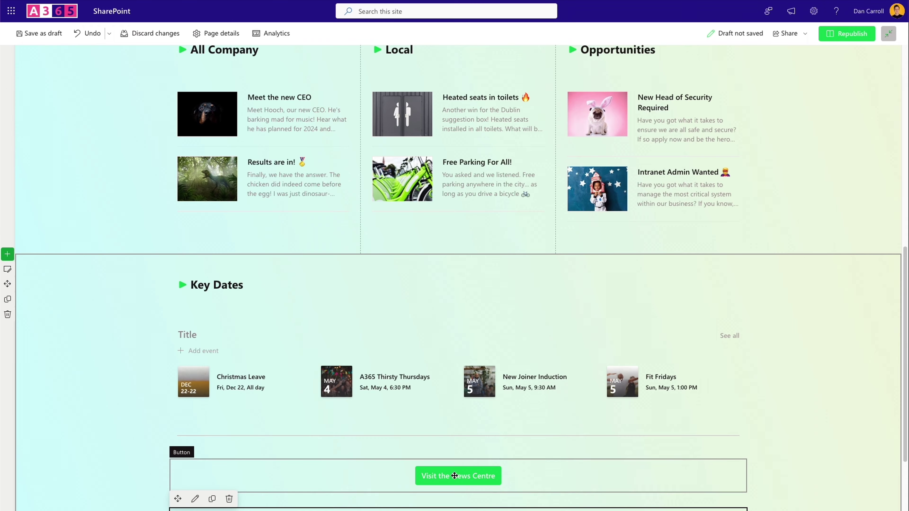
scroll(454, 476, down, 4)
drag(457, 405, 456, 398)
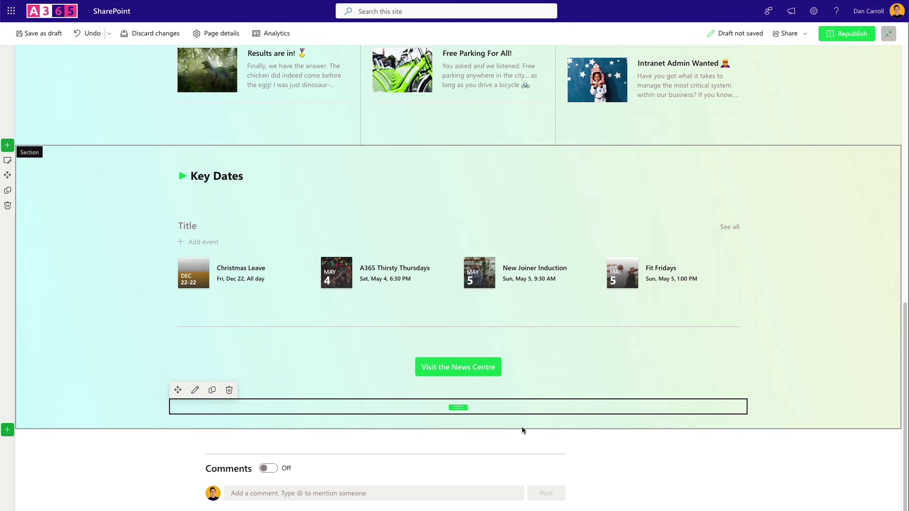
Republish the Home page with the added spacer and check the published spacing beneath the Visit the News Centre button
click(846, 33)
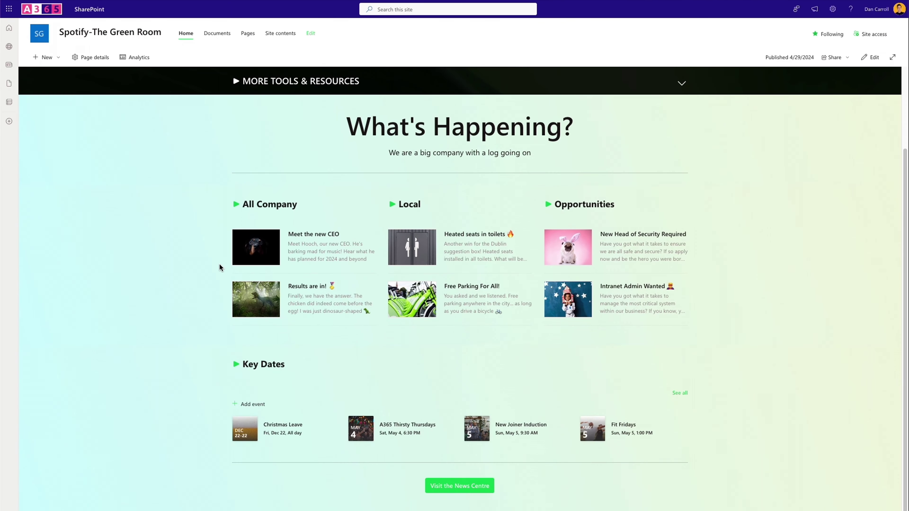
scroll(221, 267, down, 1)
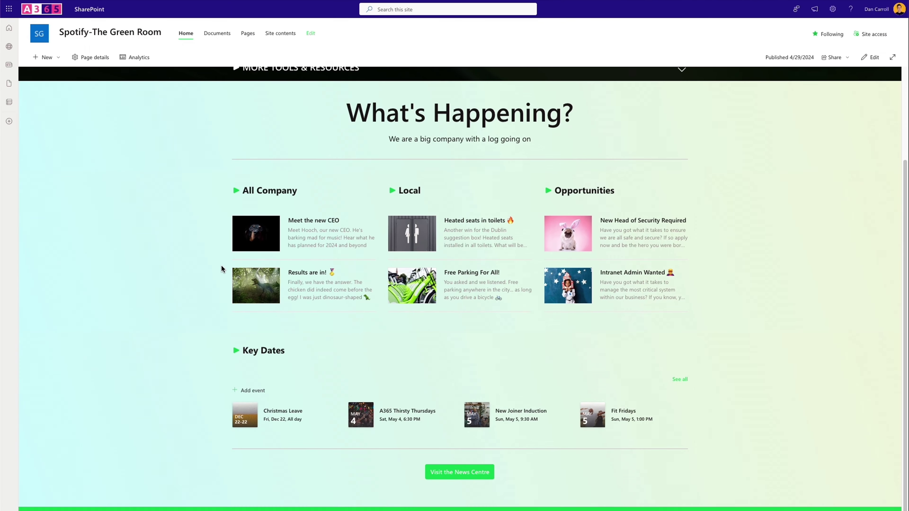
scroll(440, 398, up, 2)
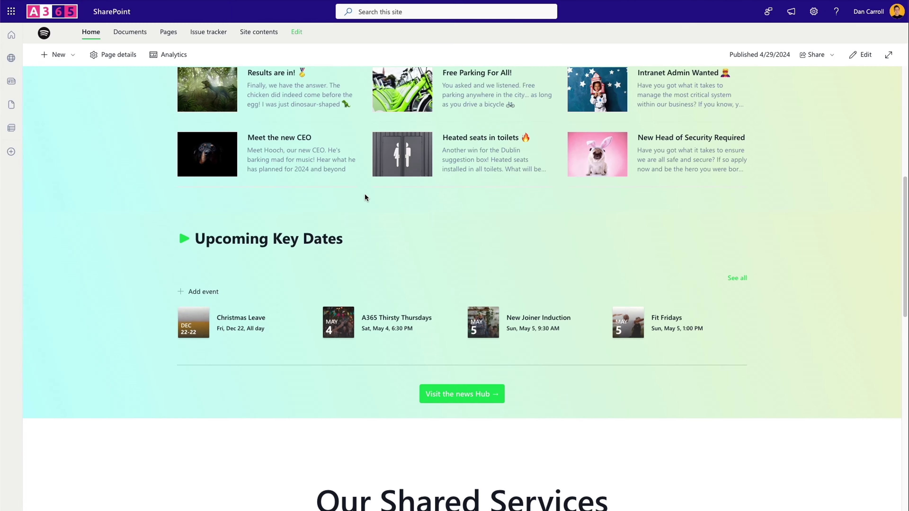
Open the Green Room home page for editing and add a one-third left section below the Visit the News Centre button
scroll(364, 197, down, 7)
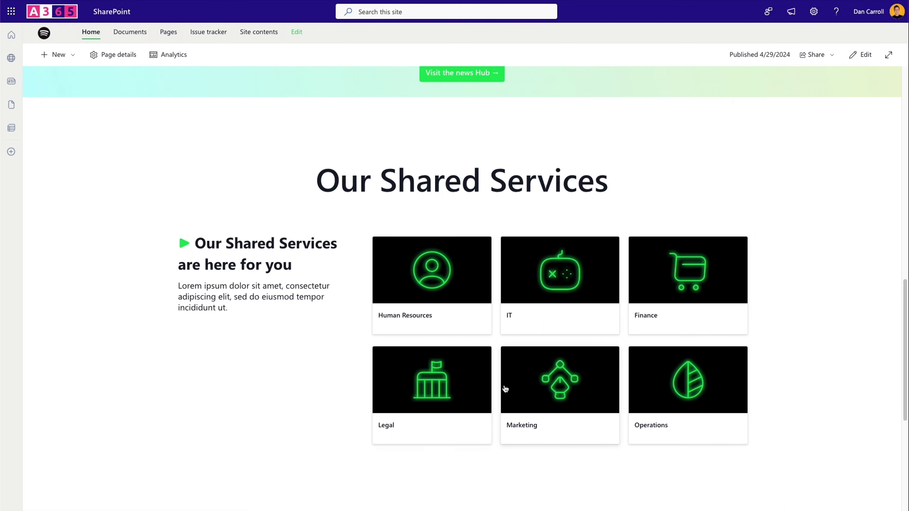
scroll(402, 183, down, 1)
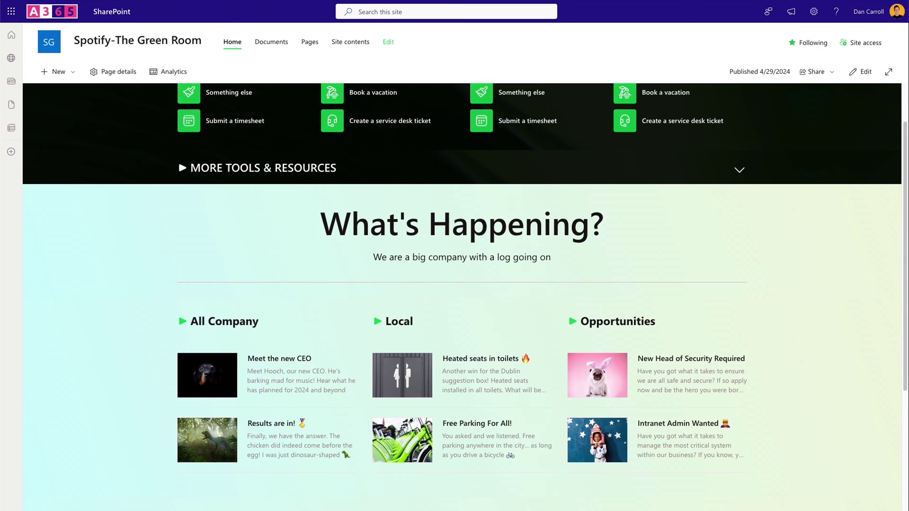
scroll(462, 318, down, 5)
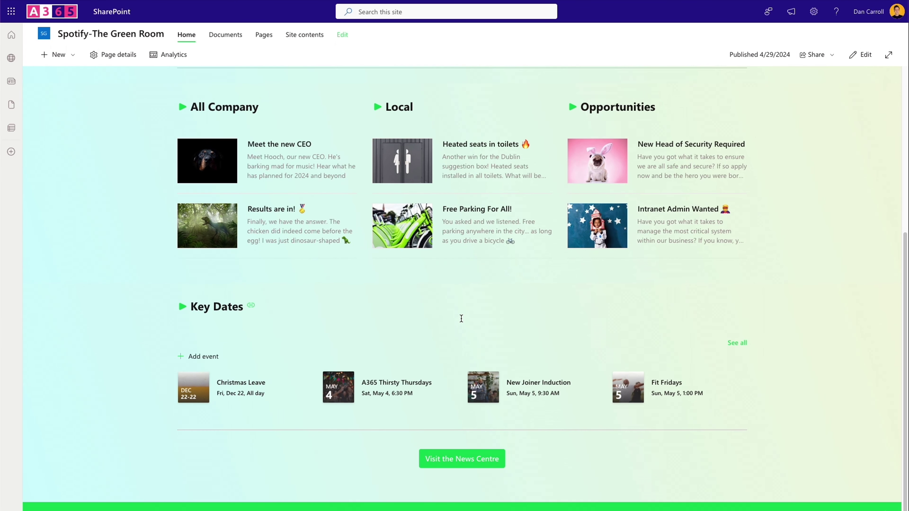
click(861, 55)
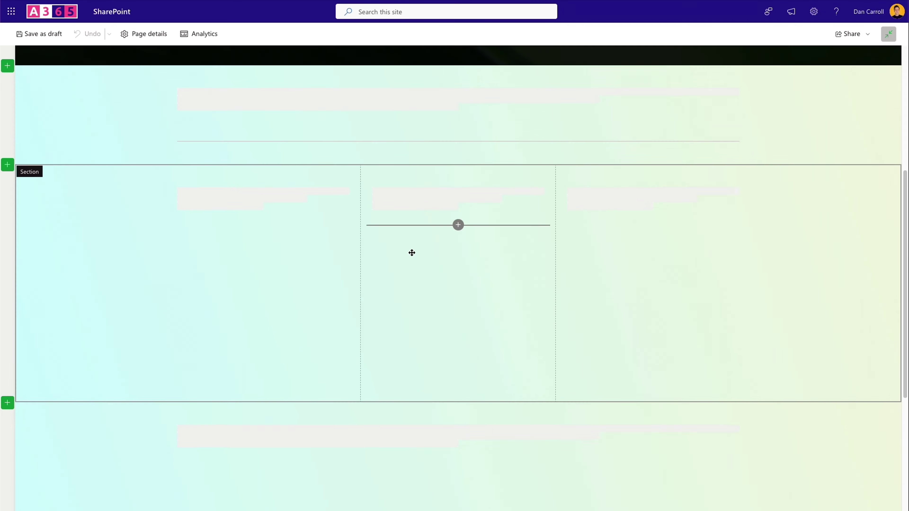
scroll(376, 268, down, 8)
click(7, 430)
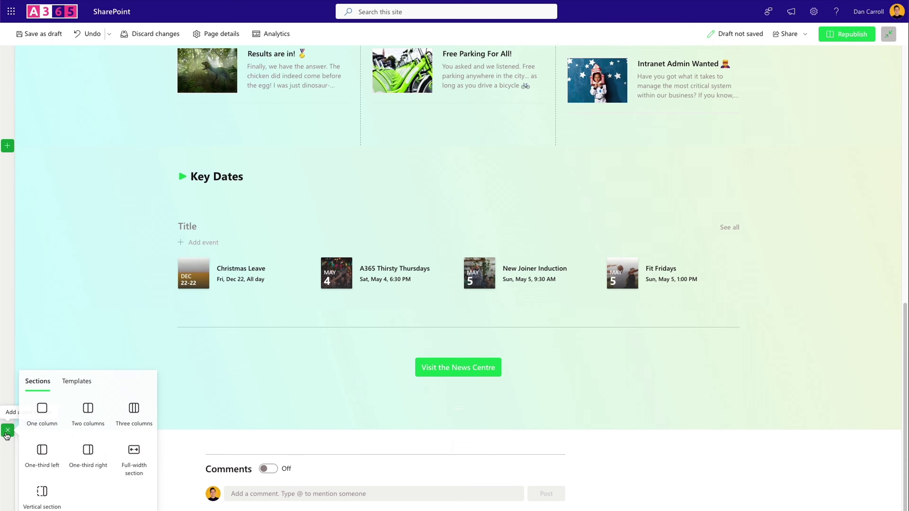
click(42, 451)
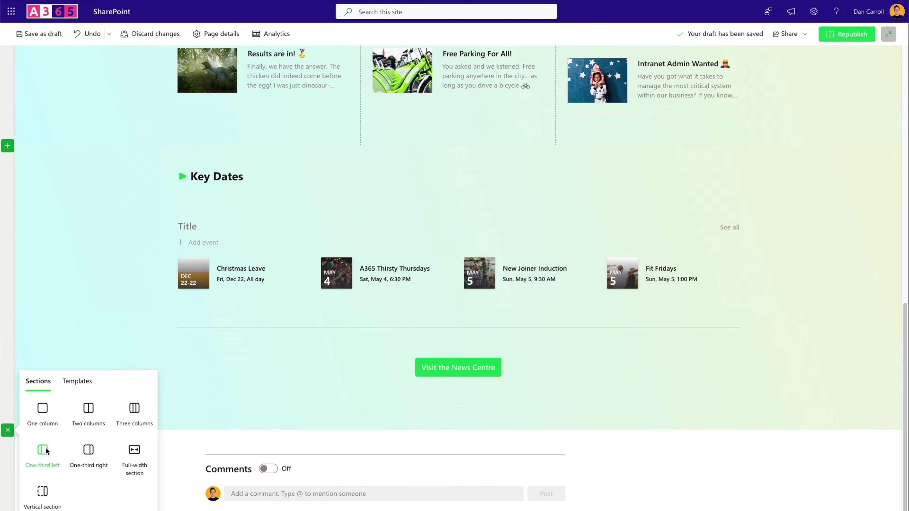
Insert a one-column section directly above the new one-third left section
scroll(209, 350, down, 2)
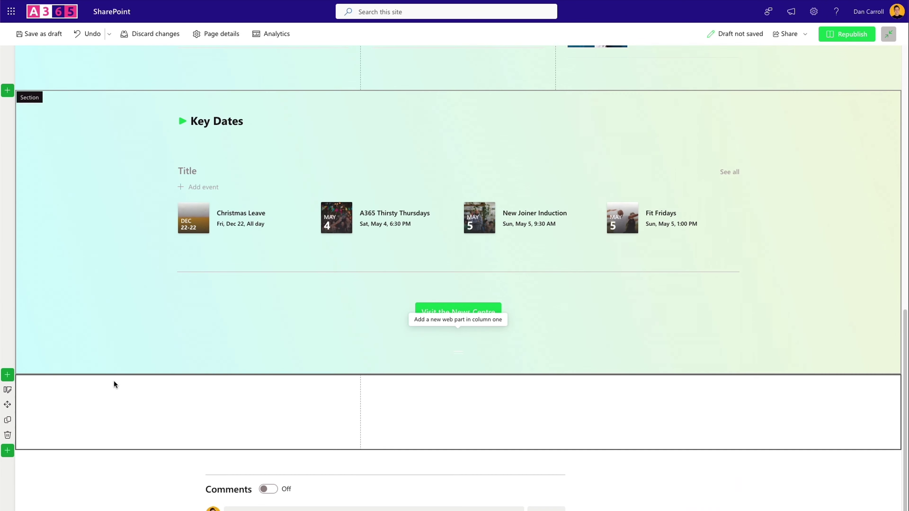
click(5, 376)
click(40, 405)
scroll(164, 425, down, 2)
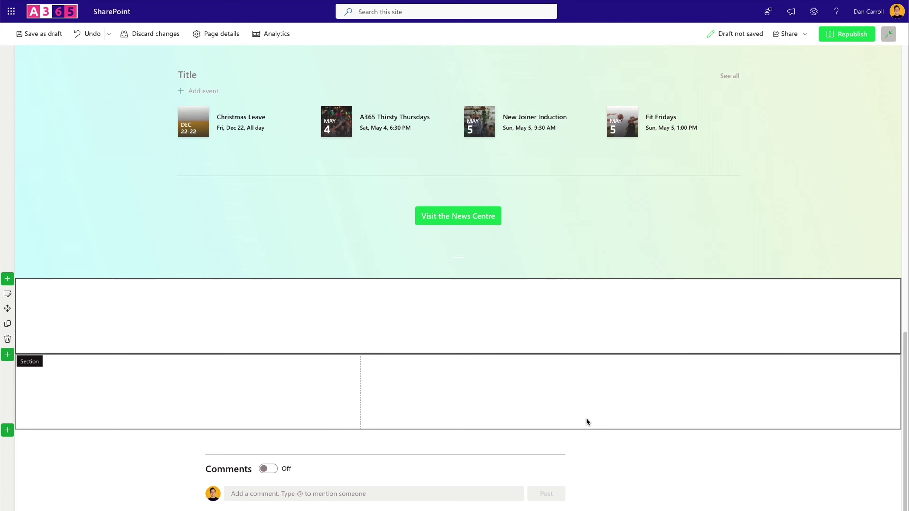
Add a text web part reading "Our Shared Services" to the empty one-column section
click(458, 285)
click(374, 373)
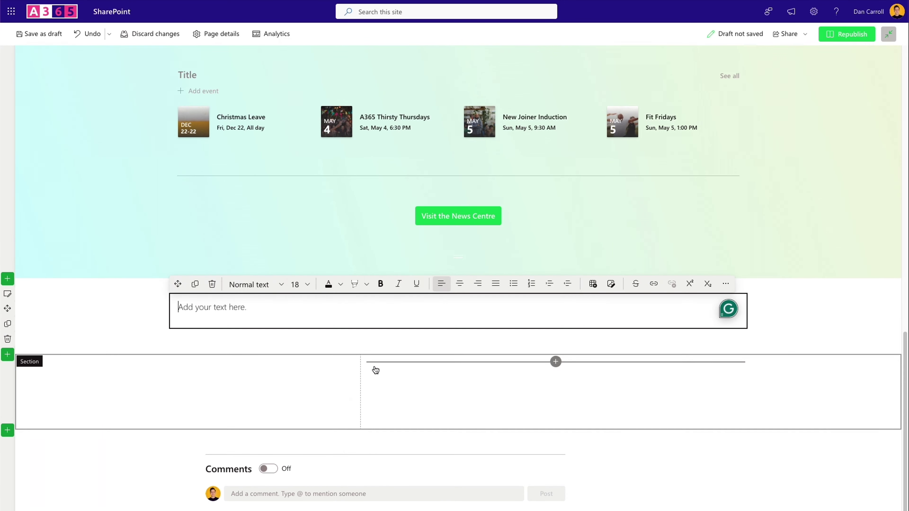
text(Our Shared Services)
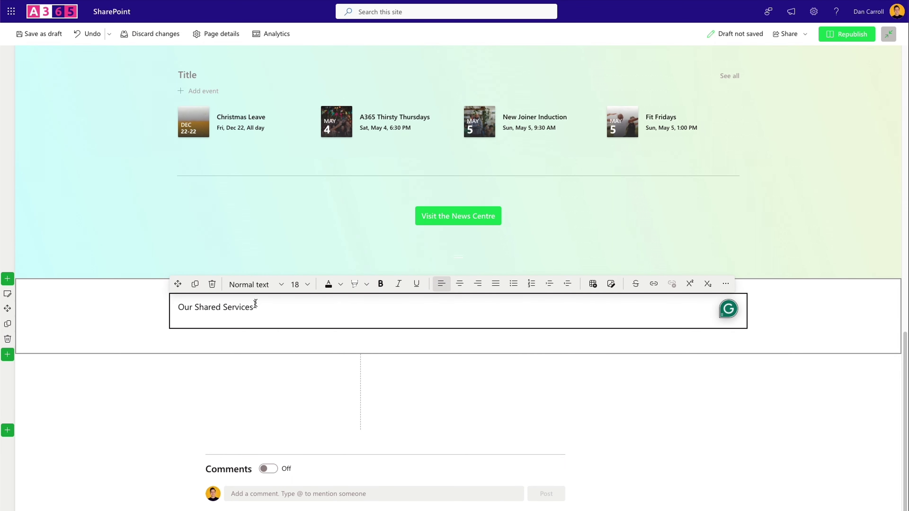
Format the "Our Shared Services" title as Heading 4 with font size 68 and centre it
triple_click(254, 307)
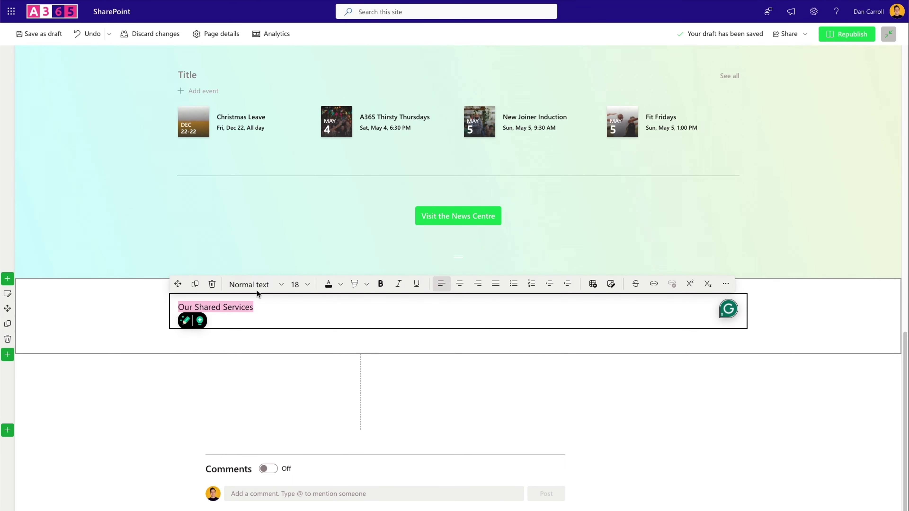
click(279, 288)
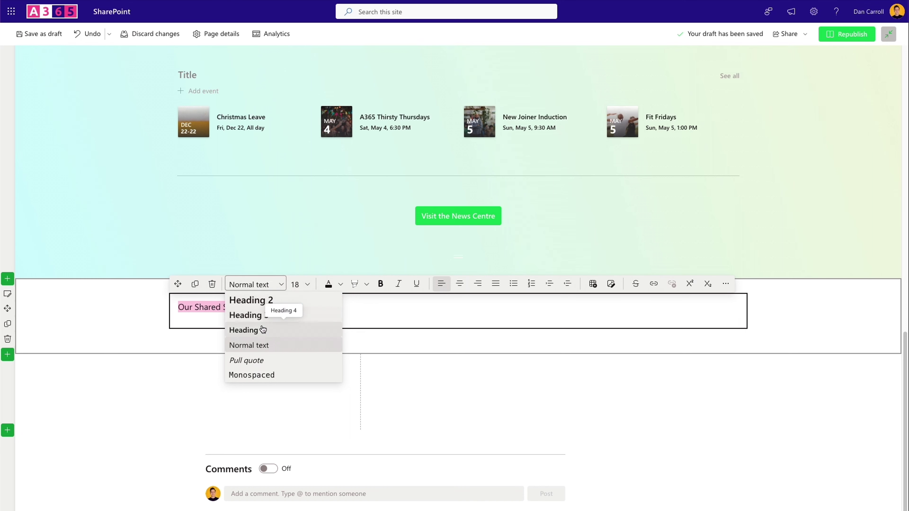
click(289, 330)
click(310, 288)
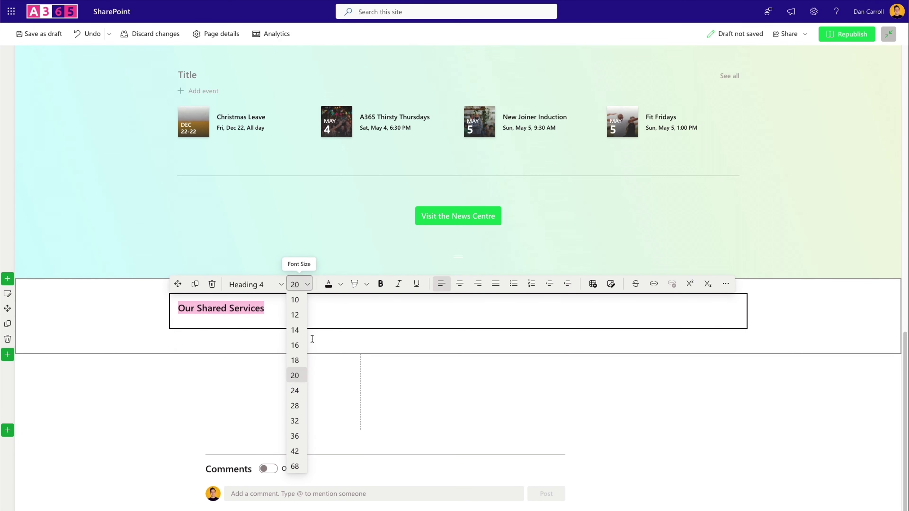
click(295, 466)
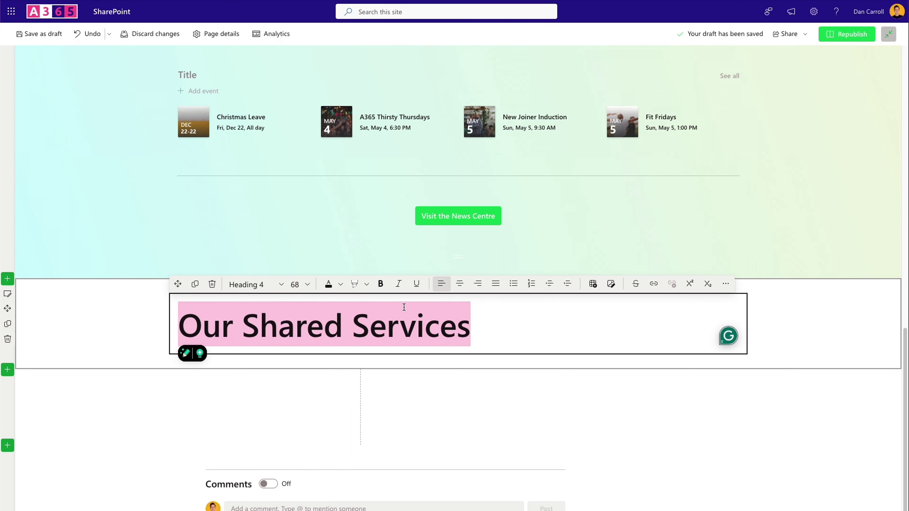
click(459, 284)
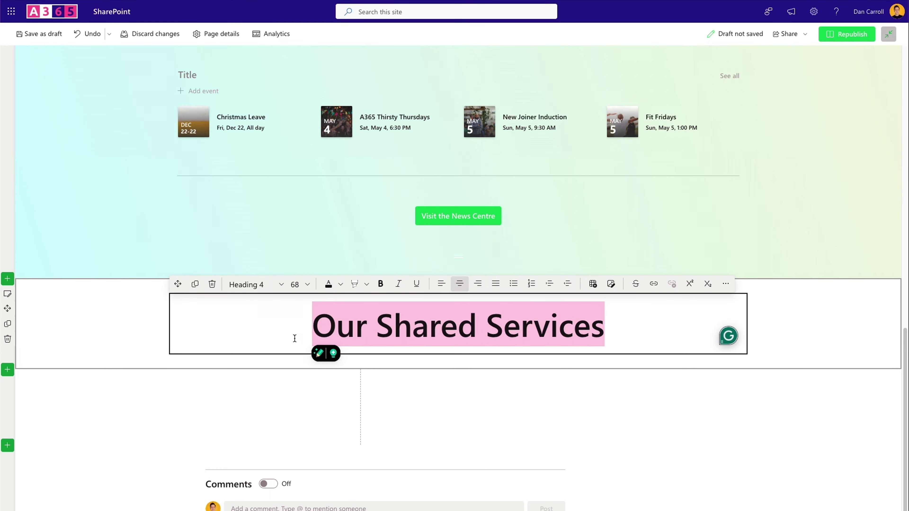
Copy the "Our Shared Services are here for you" heading and lorem ipsum paragraph from the reference page into a text web part in the narrow column
click(249, 338)
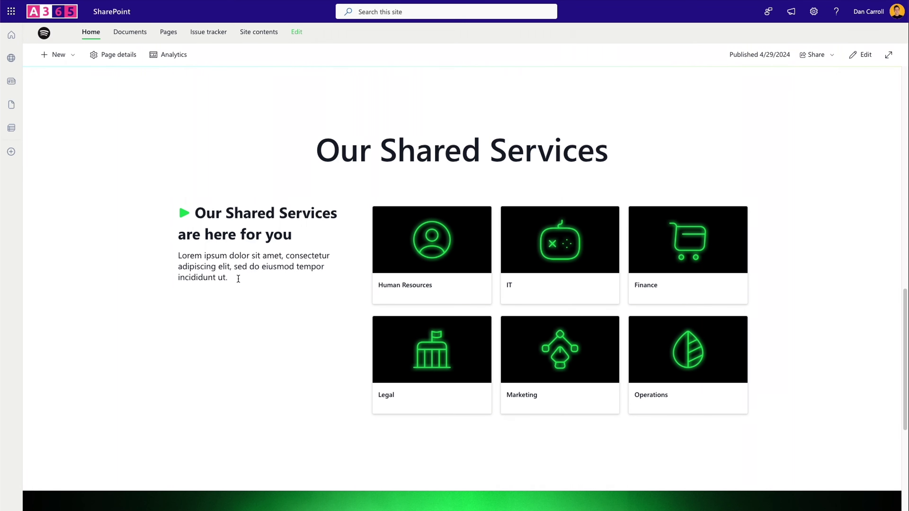
drag(238, 279, 176, 211)
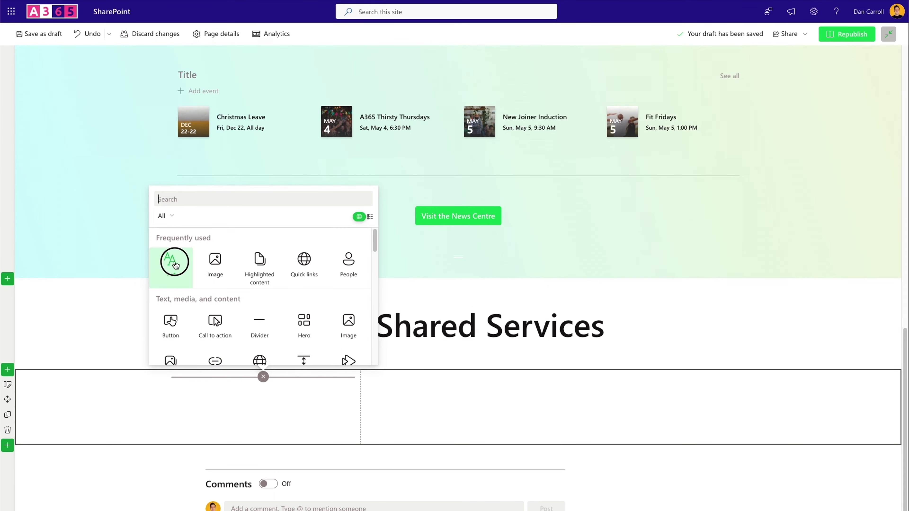
click(174, 262)
text(▶ Our Shared Services are here for you Lorem ipsum dolor sit amet, consectetur adipiscing elit, sed do eiusmod tempor incididunt ut.)
scroll(254, 393, down, 1)
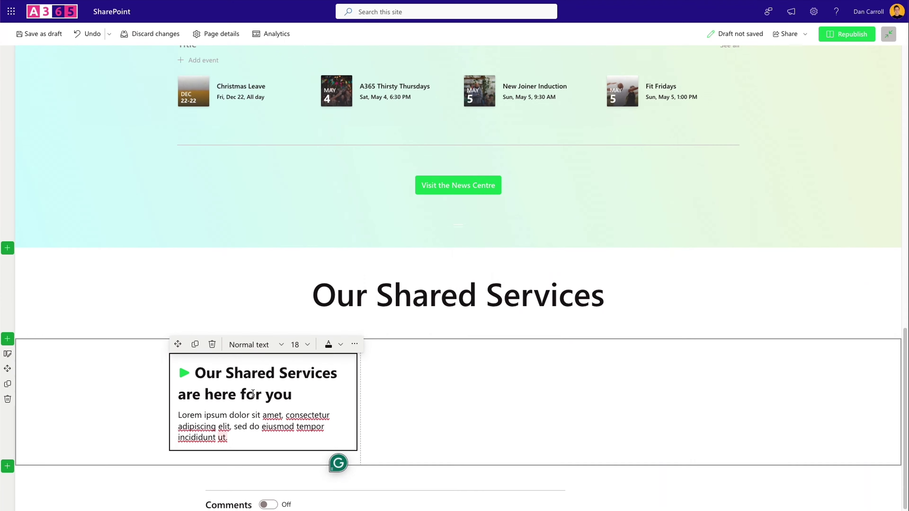
click(239, 373)
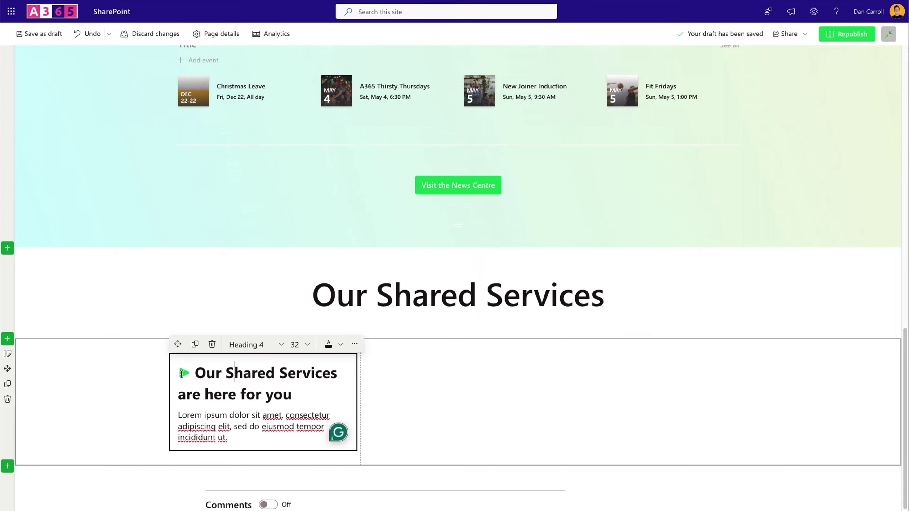
click(200, 426)
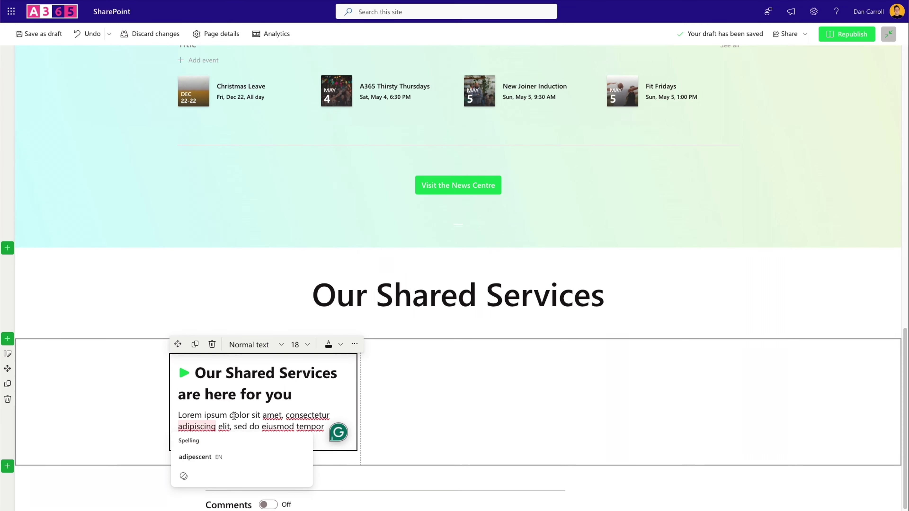
click(481, 410)
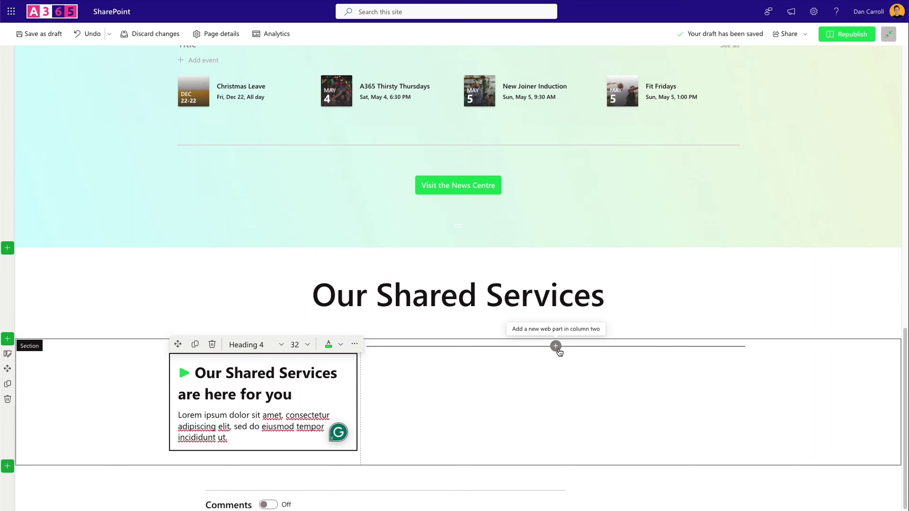
Add a Quick links web part to the wide column and set its layout to Grid
click(556, 346)
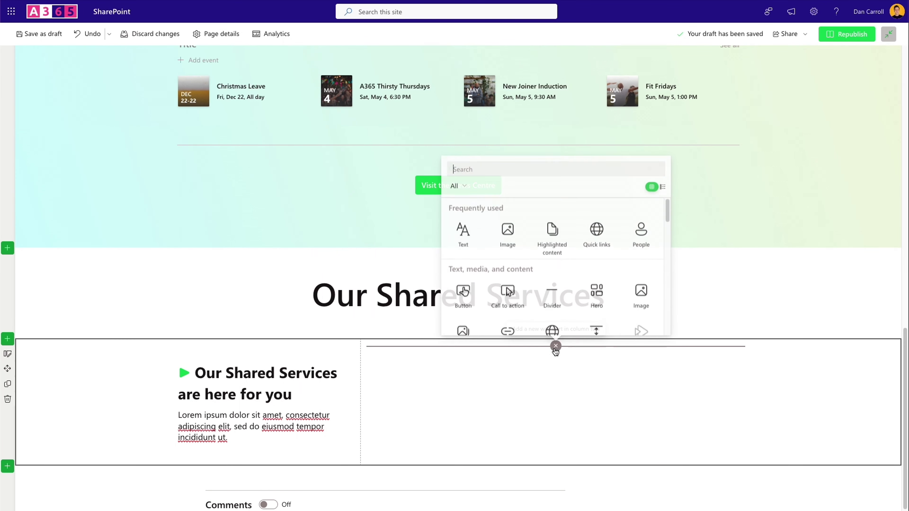
click(597, 254)
click(481, 347)
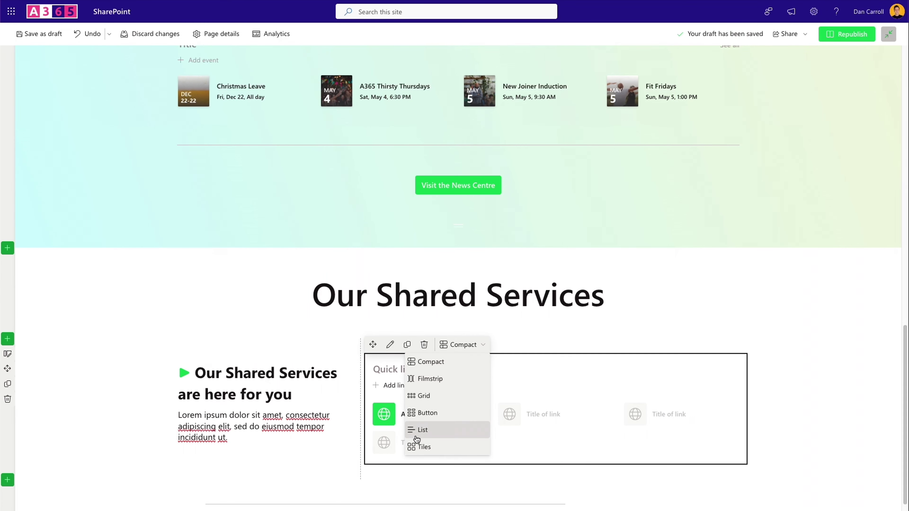
click(423, 395)
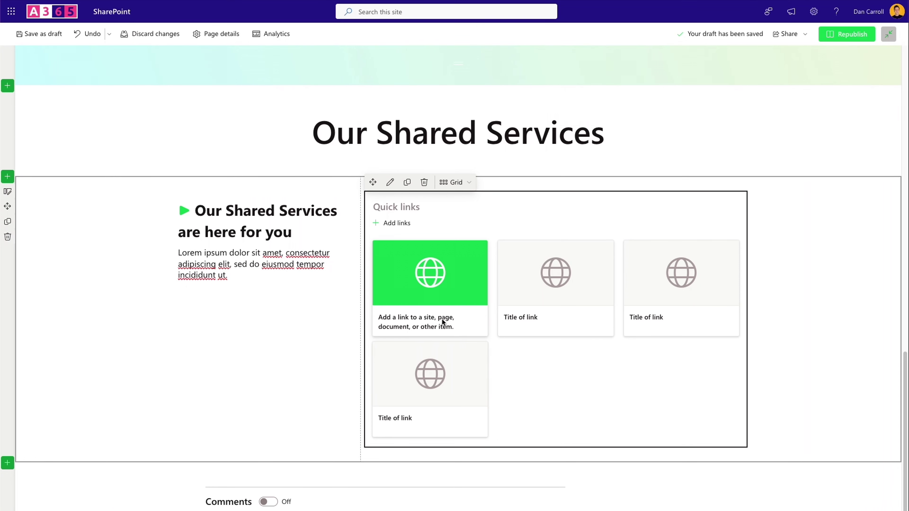
Add a quick link to the Home page titled "HUman Resources", plus a second link to the Home page
click(393, 223)
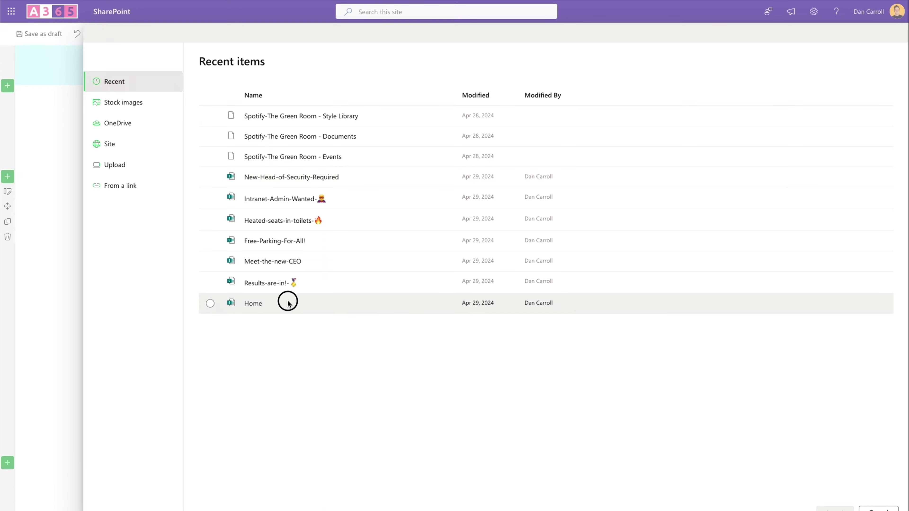
click(288, 302)
click(833, 505)
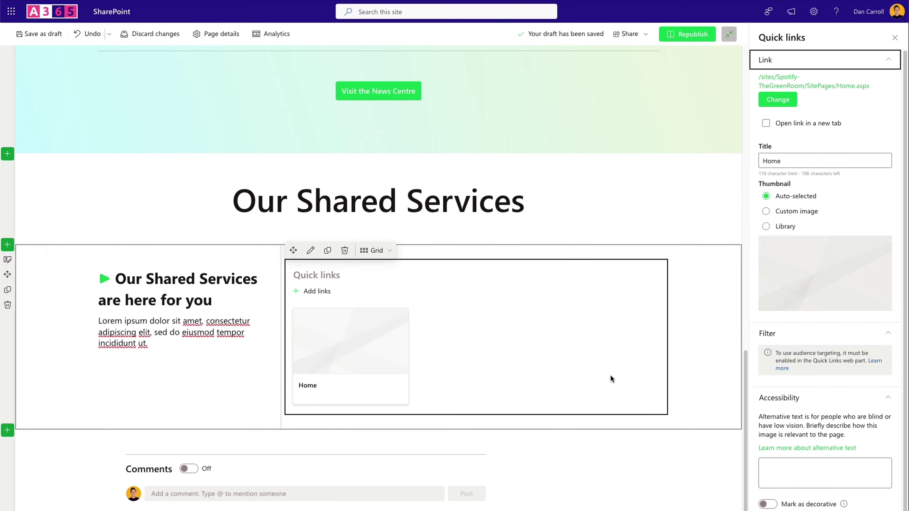
drag(791, 161, 751, 164)
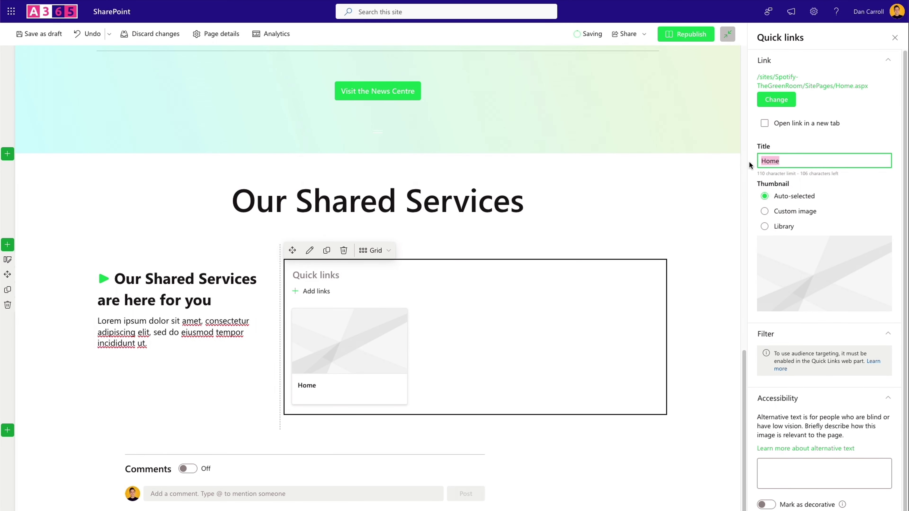
text(HUman Resources)
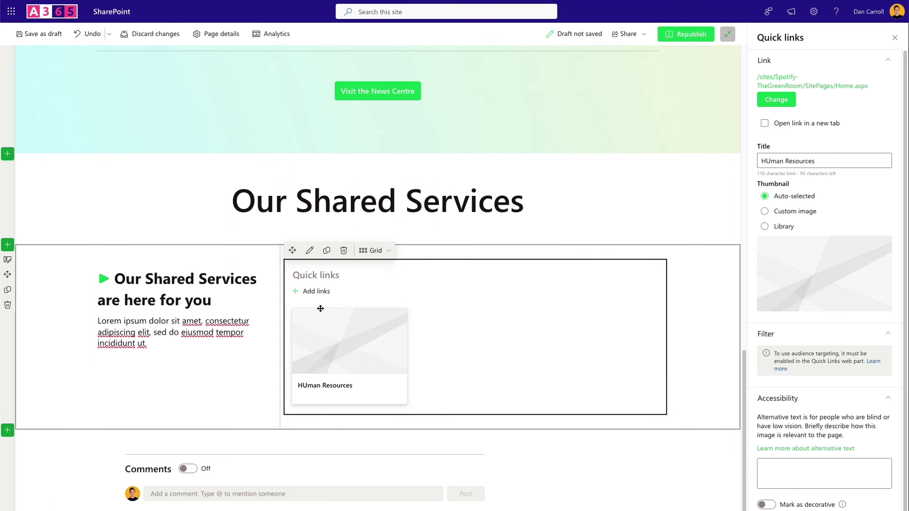
click(322, 292)
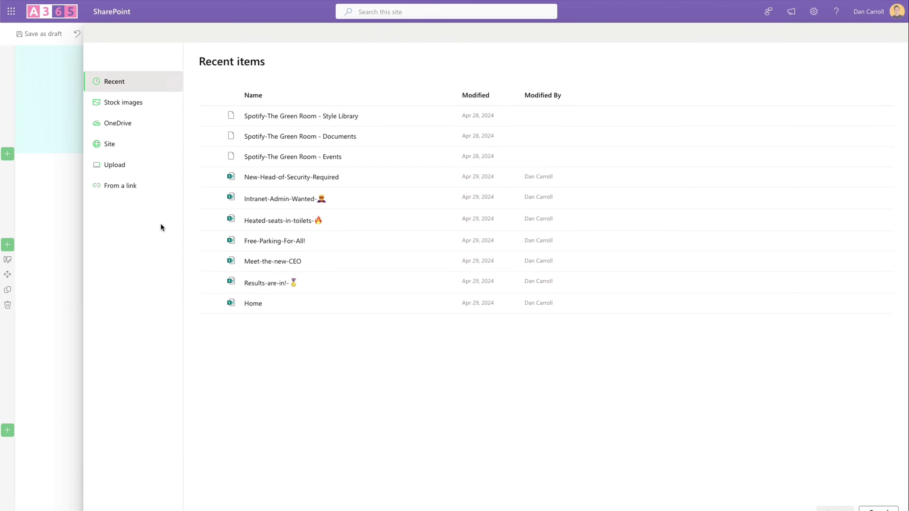
double_click(286, 304)
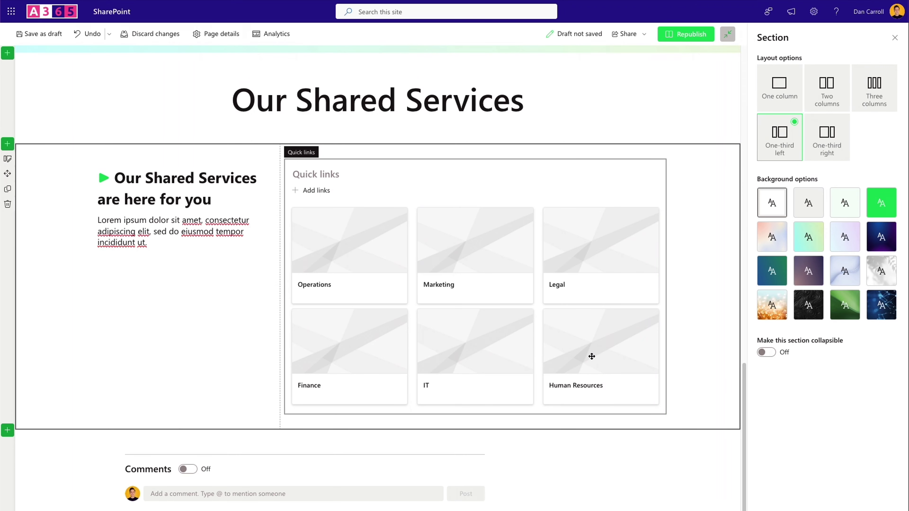
Reorder the quick links as Human Resources, IT, Finance, Legal, Marketing, Operations
click(590, 356)
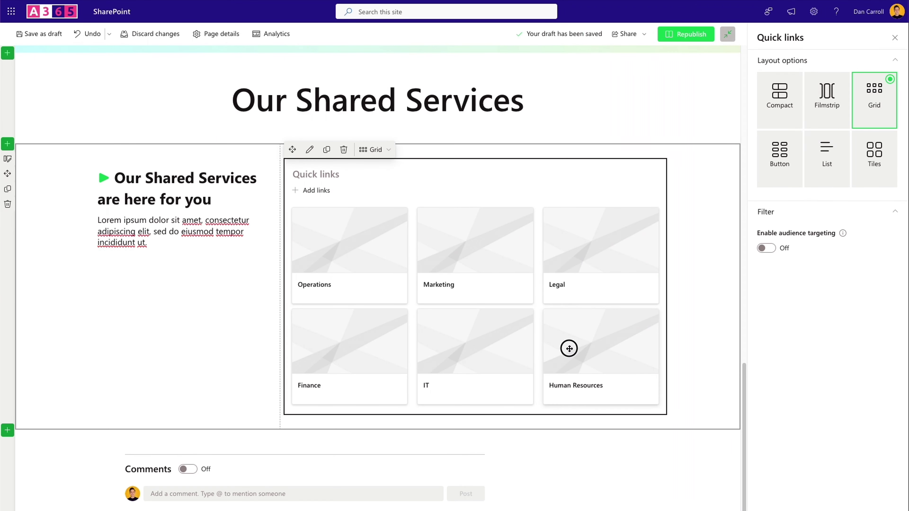
mouse_move(569, 348)
drag(630, 393, 309, 265)
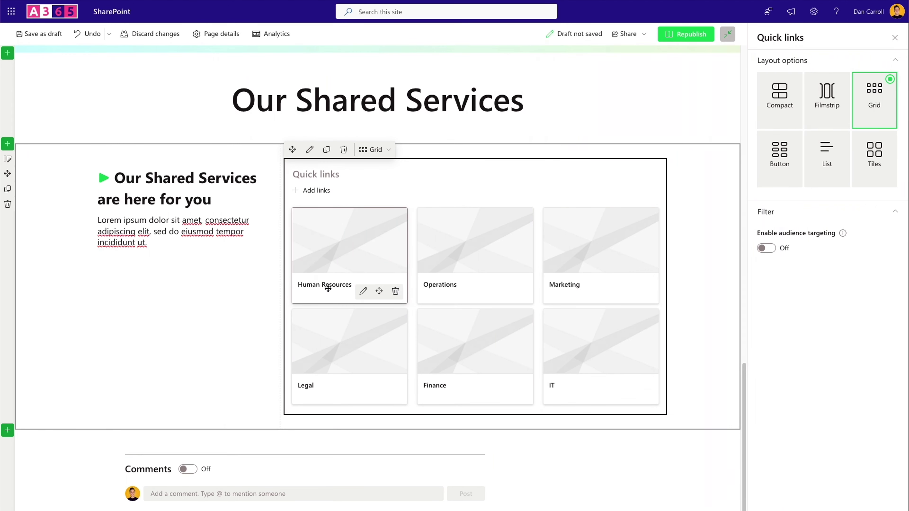
mouse_move(605, 380)
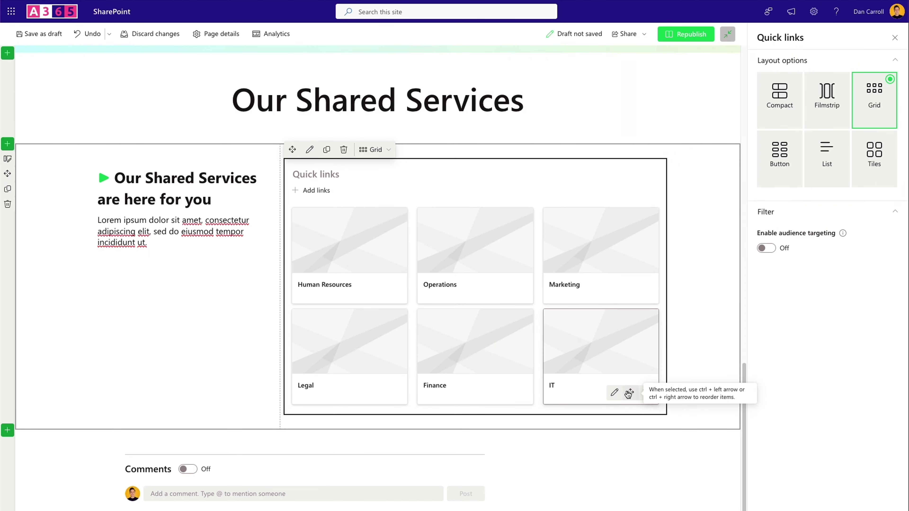
drag(628, 394, 476, 314)
mouse_move(357, 365)
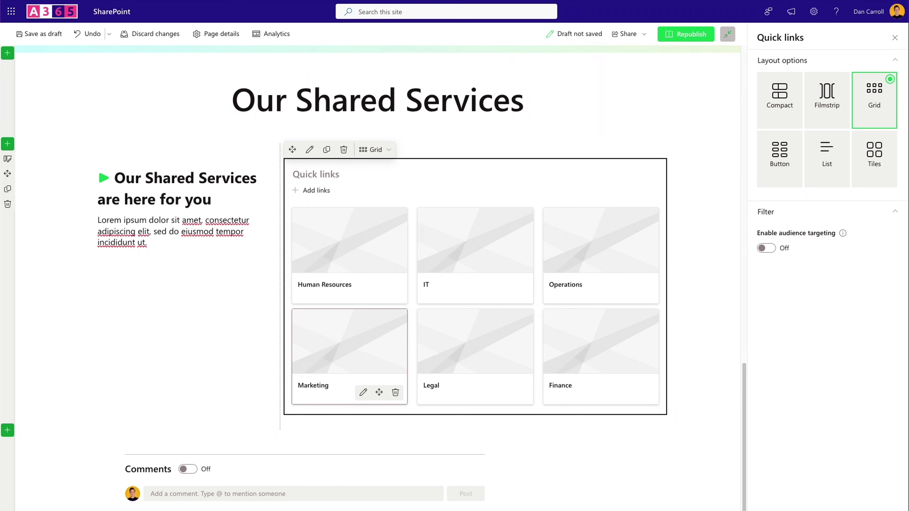
mouse_move(631, 394)
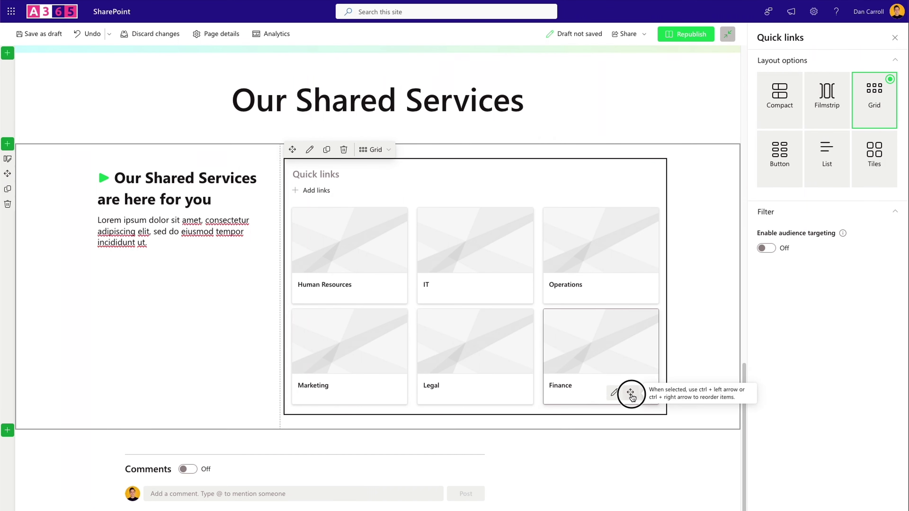
drag(630, 393, 331, 377)
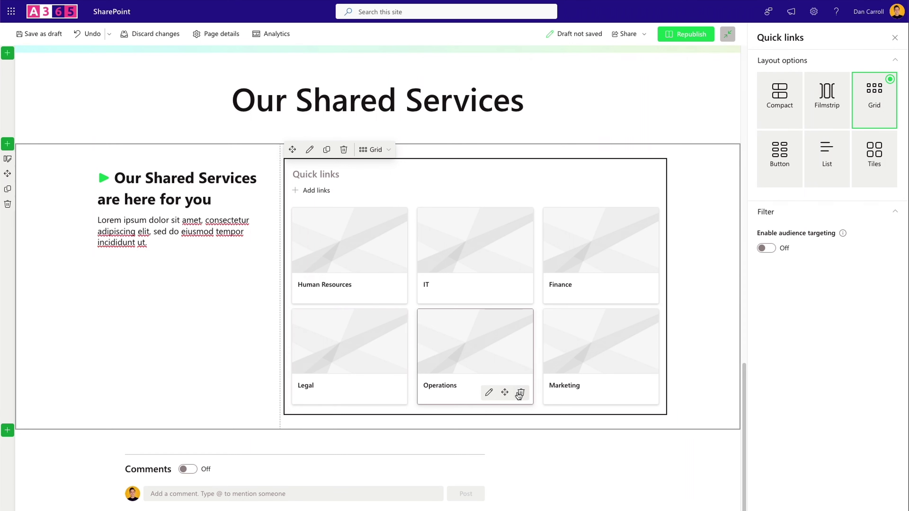
drag(505, 393, 653, 376)
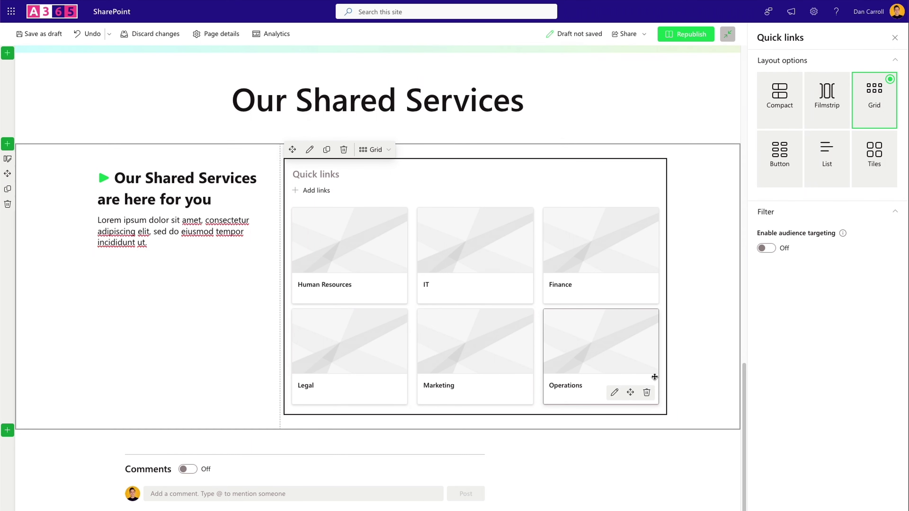
click(193, 307)
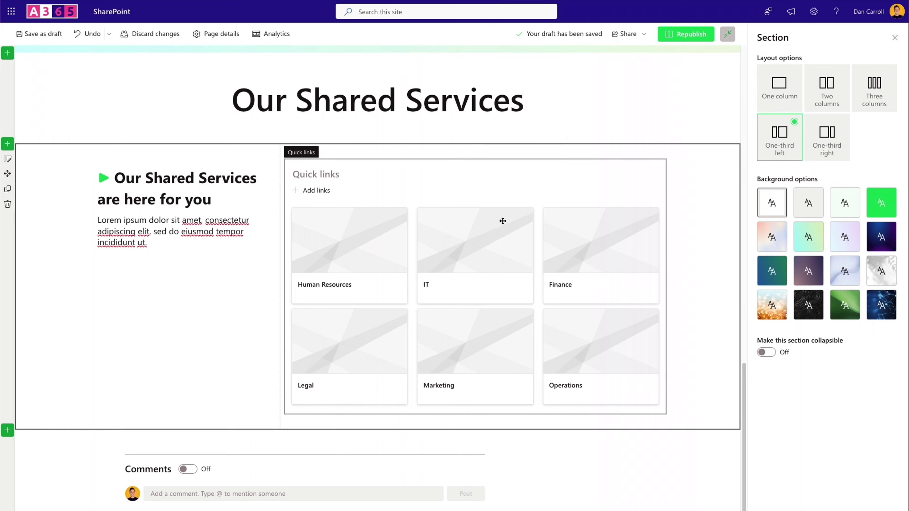
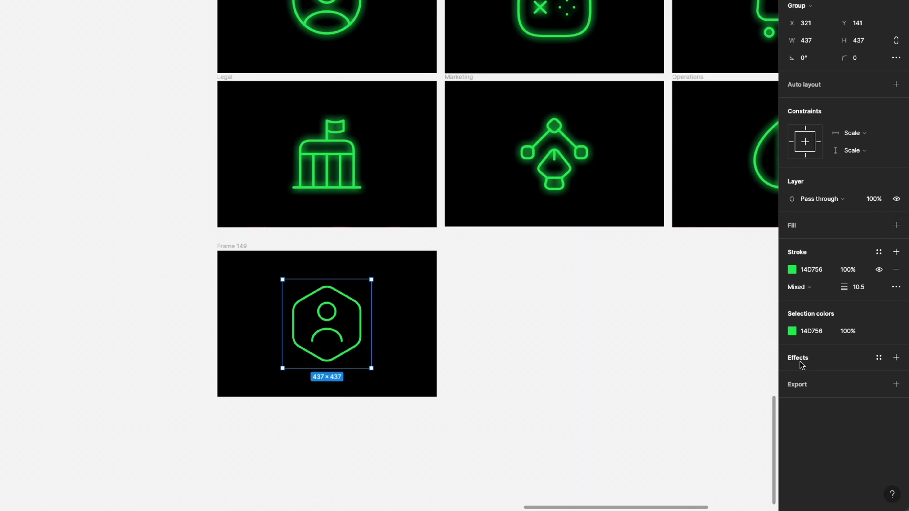
In Figma, apply a layer blur to the back user-octagon copy in Frame 149, strong enough to form a soft glow
click(799, 361)
click(846, 379)
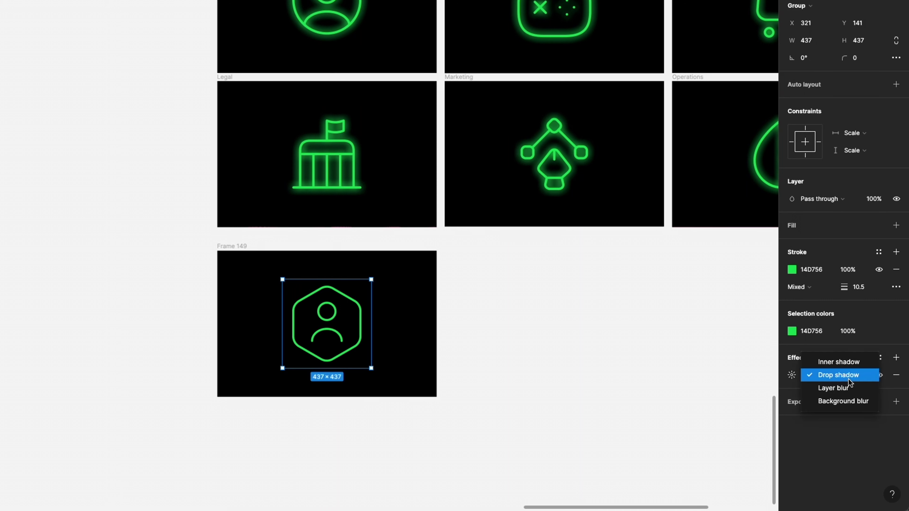
click(846, 389)
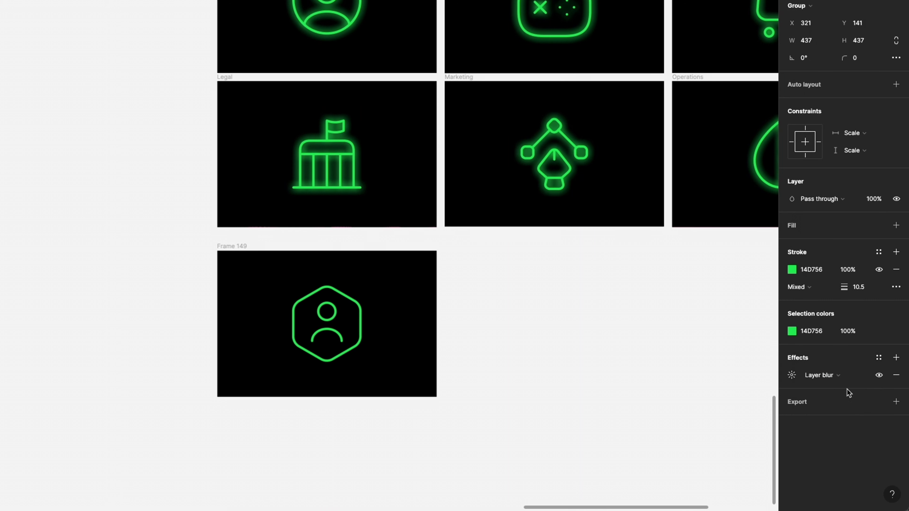
click(792, 375)
click(686, 401)
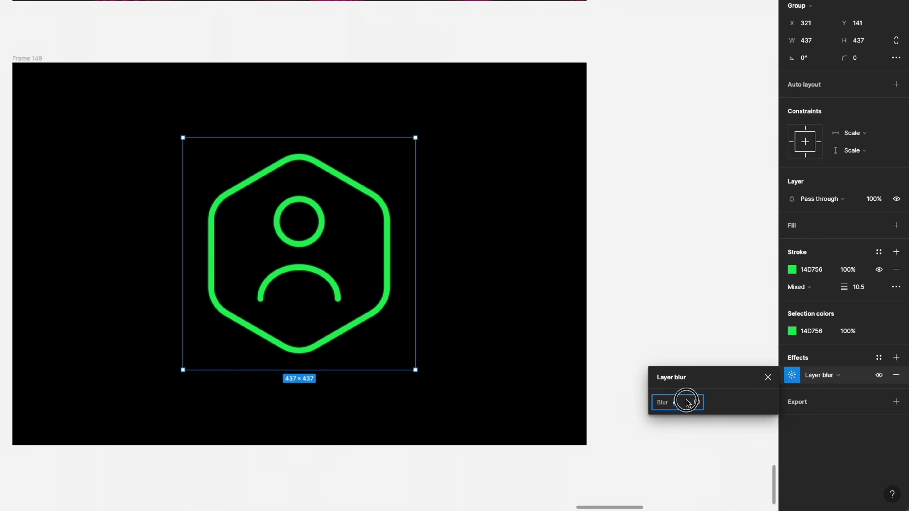
text(4)
key(Return)
click(638, 210)
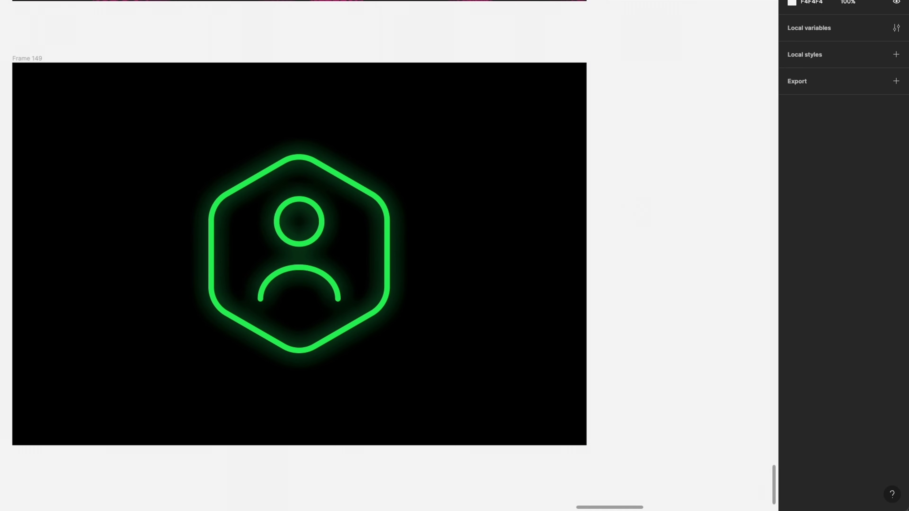
Duplicate the blurred user-octagon group in Frame 149 to intensify the neon glow
click(0, 20)
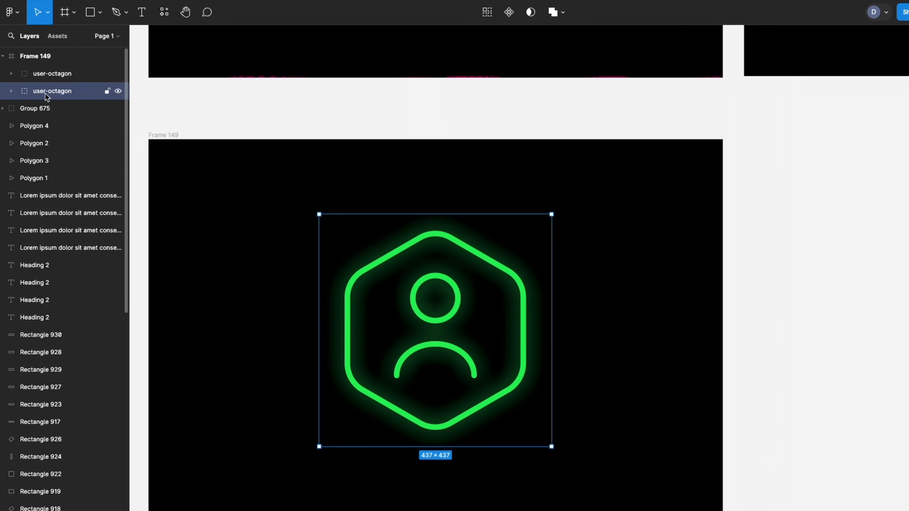
key(ctrl+d)
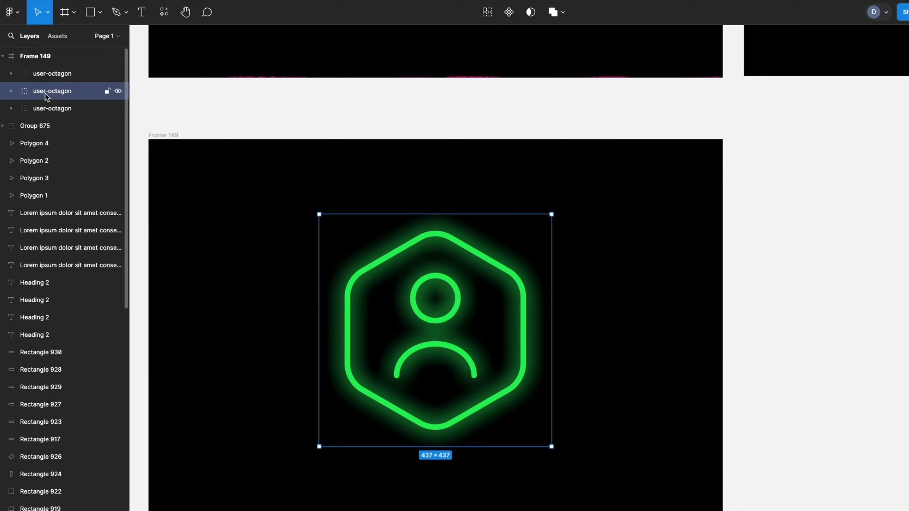
key(Escape)
Rename Frame 149 as HR1
scroll(608, 332, down, 5)
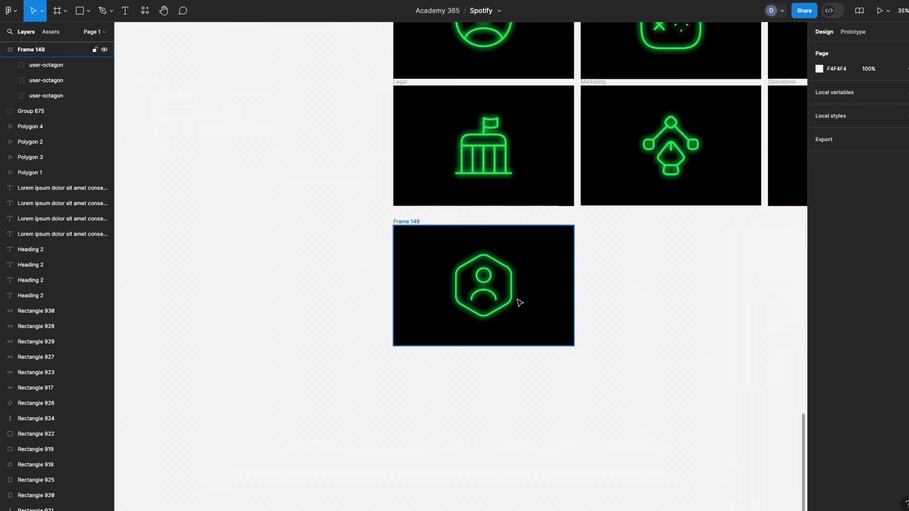
scroll(491, 324, up, 4)
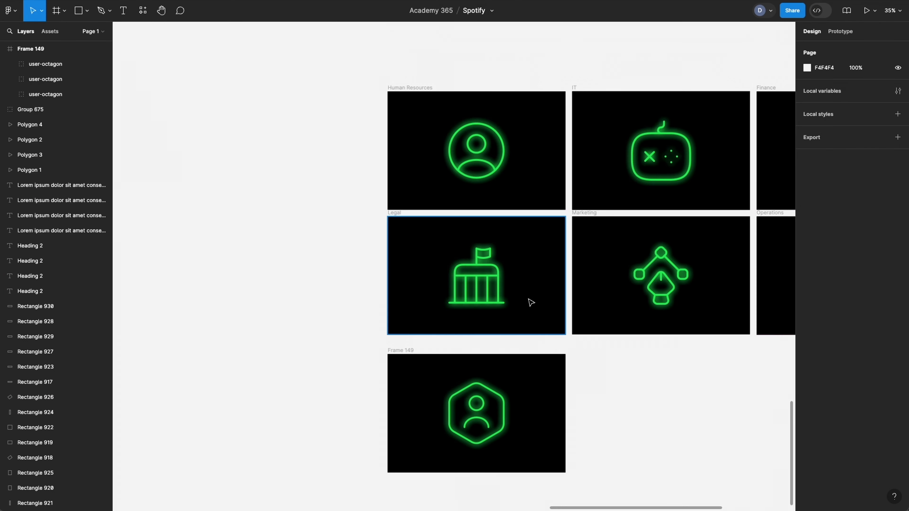
scroll(492, 443, up, 5)
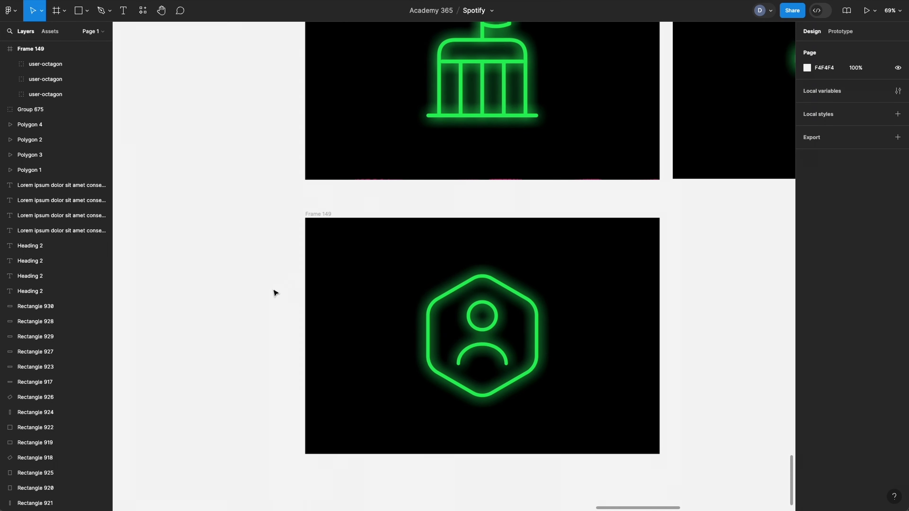
click(345, 225)
double_click(317, 213)
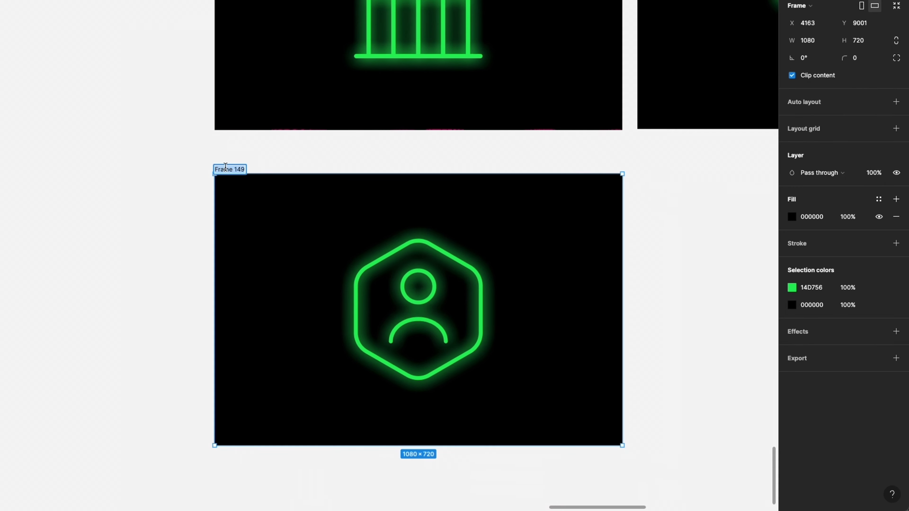
text(HR1)
key(Return)
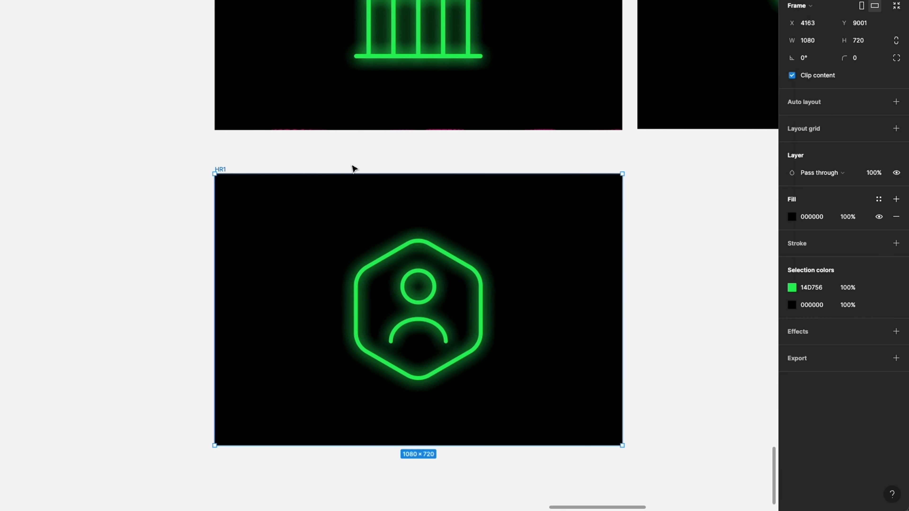
Export the HR1 frame as a 1x PNG named HR1.png into the Neon 2 folder
click(797, 359)
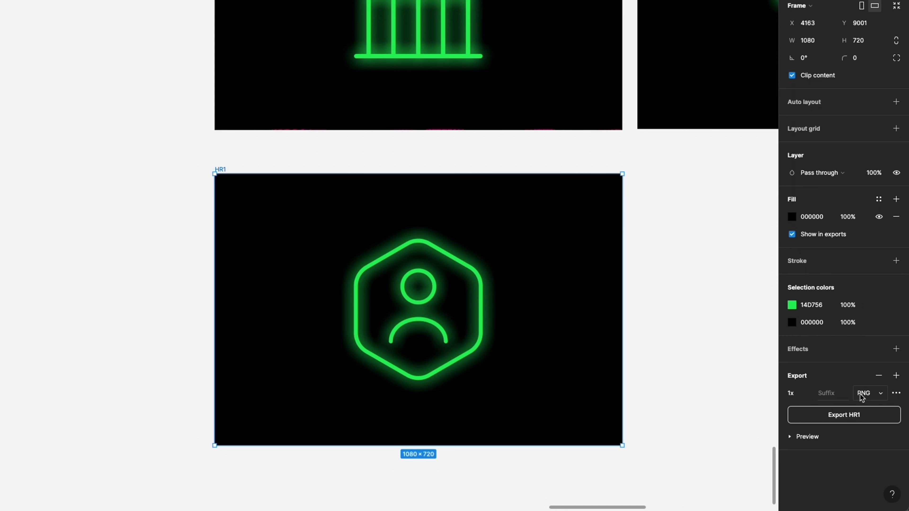
click(847, 419)
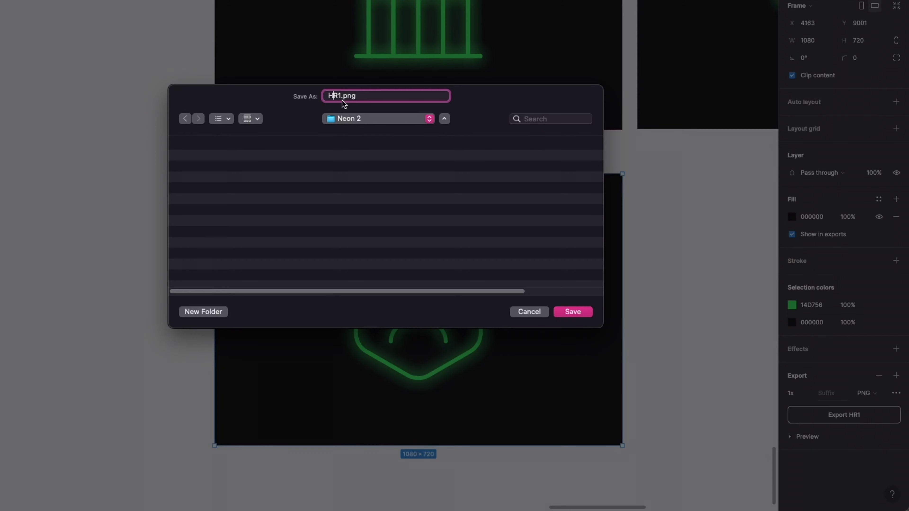
click(567, 315)
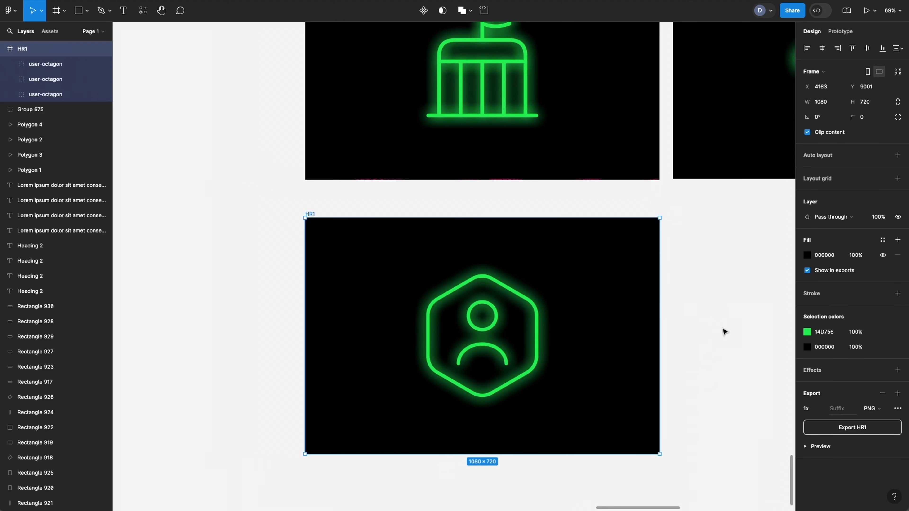
click(655, 288)
Duplicate the HR1 frame and place the copy beside it with a 40 px gap, aligned beneath the Marketing frame
scroll(483, 295, down, 5)
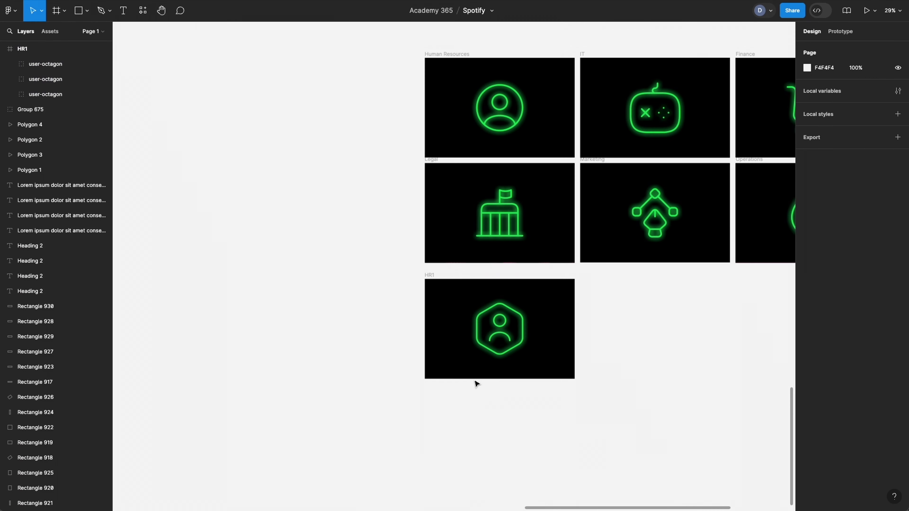
scroll(477, 382, right, 5)
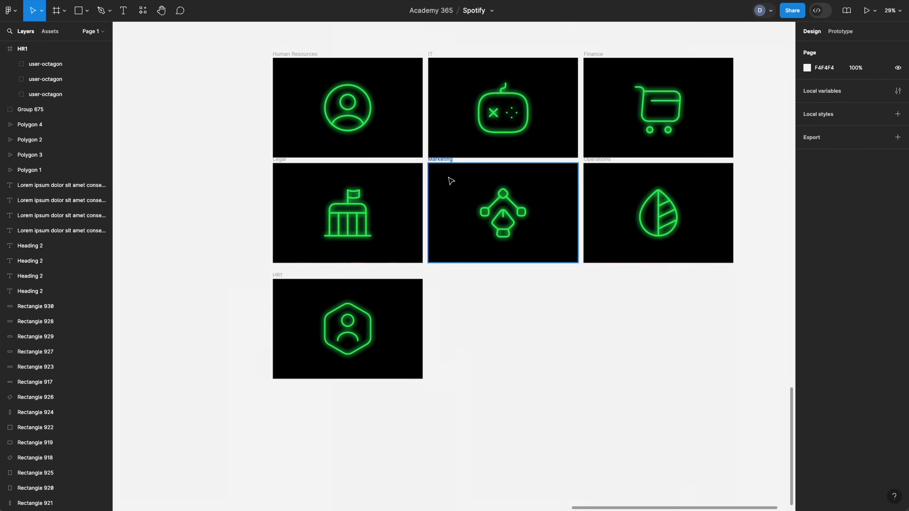
scroll(358, 283, up, 3)
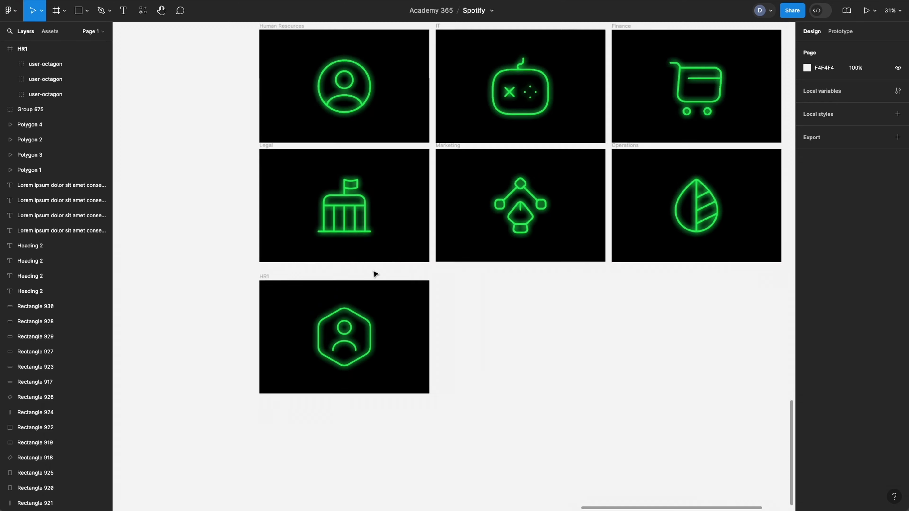
click(250, 280)
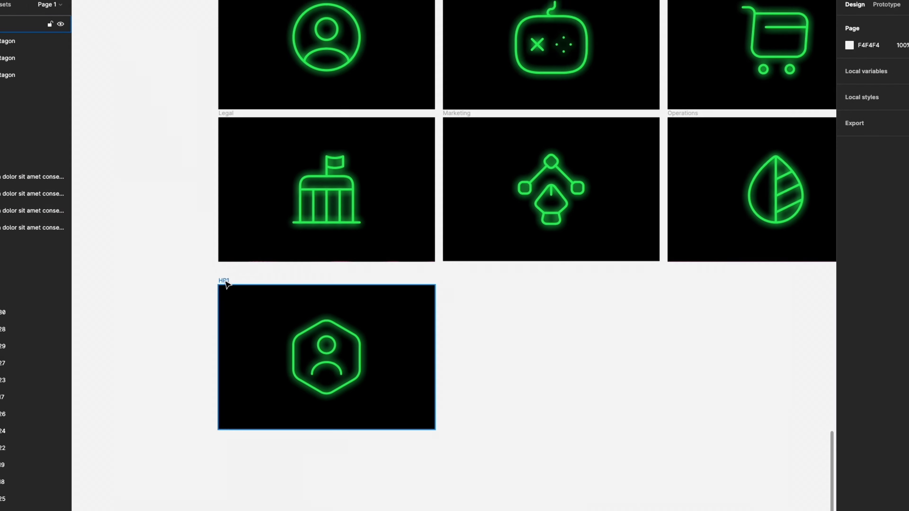
click(224, 282)
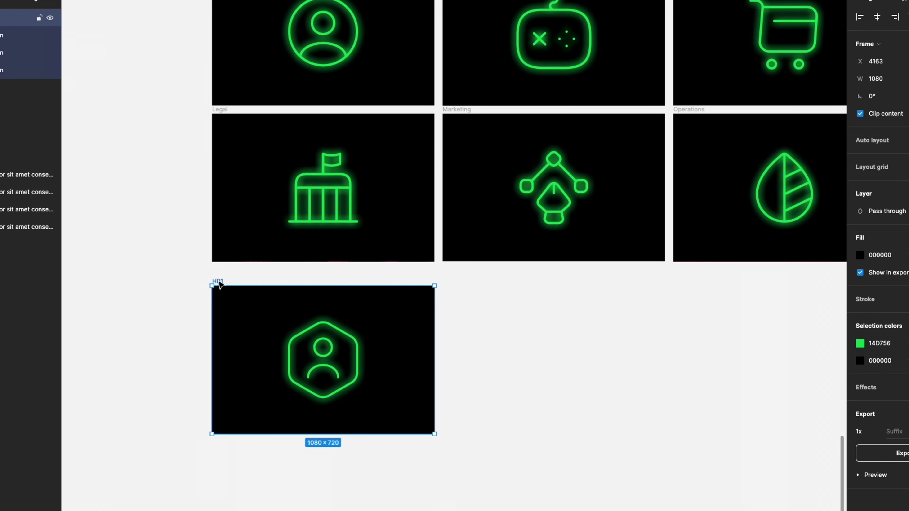
drag(220, 282, 449, 285)
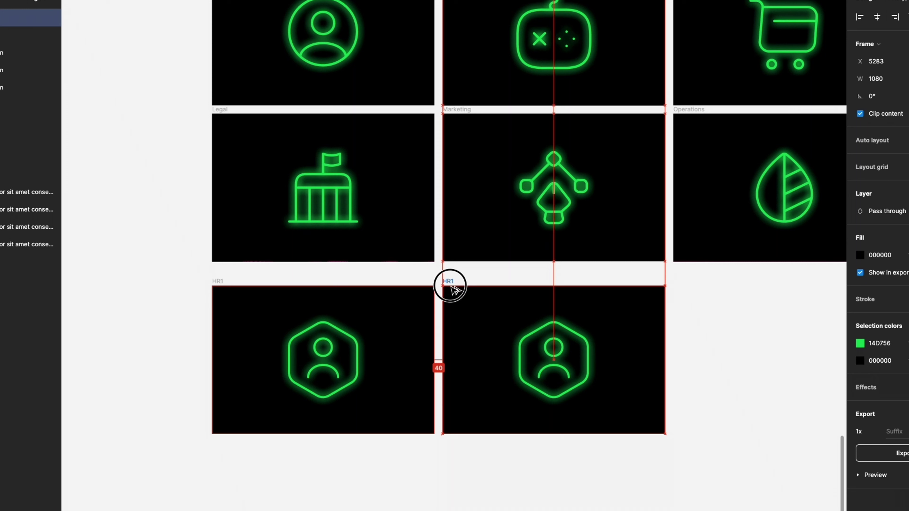
Delete all the user-octagon icon layers from the duplicated HR1 frame, leaving only its black background
key(Escape)
click(564, 372)
key(Escape)
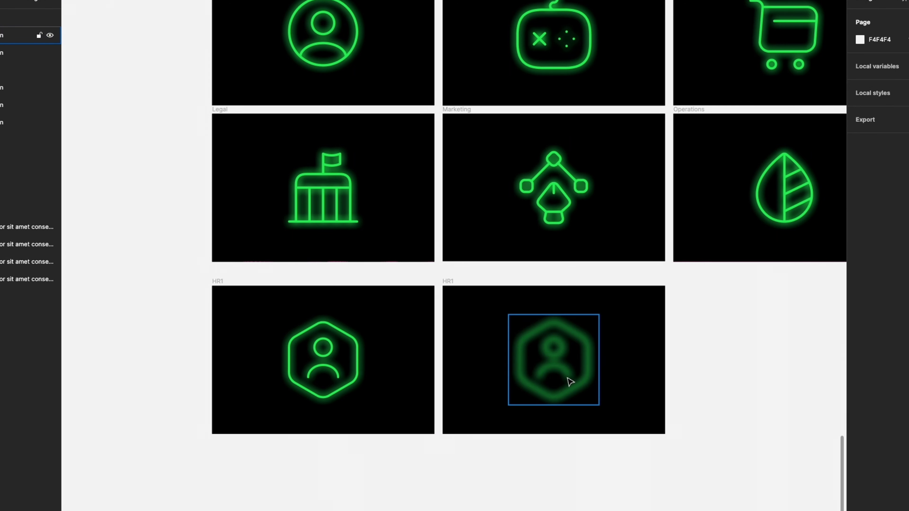
click(570, 382)
key(Delete)
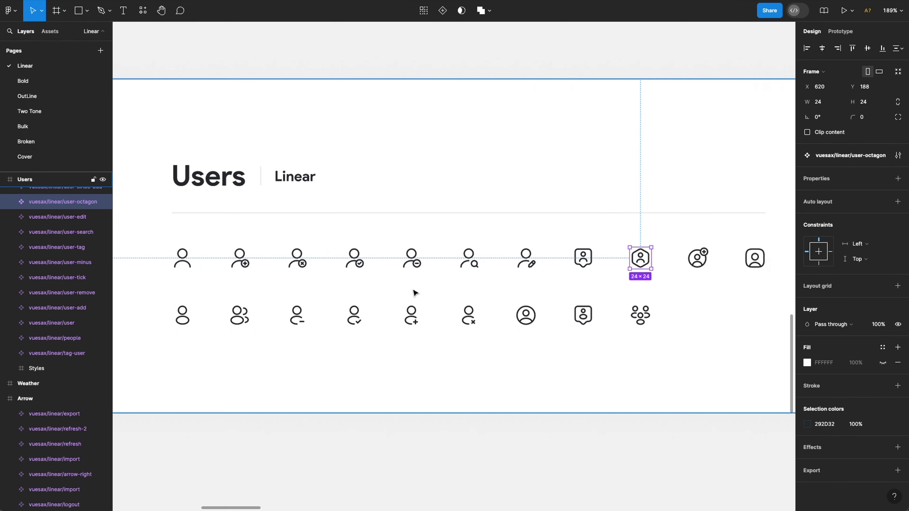
Paste the copied 3d-cube-scan icon component into the empty HR1 frame
scroll(415, 294, down, 5)
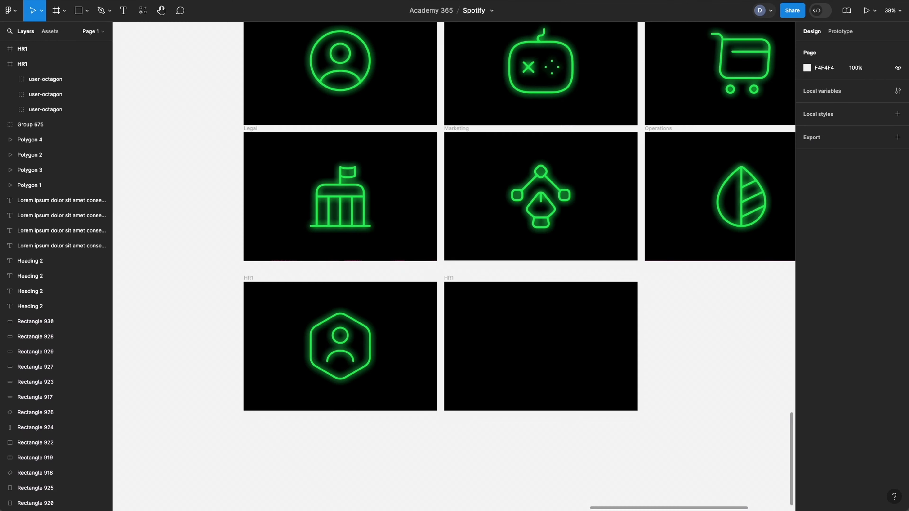
click(449, 279)
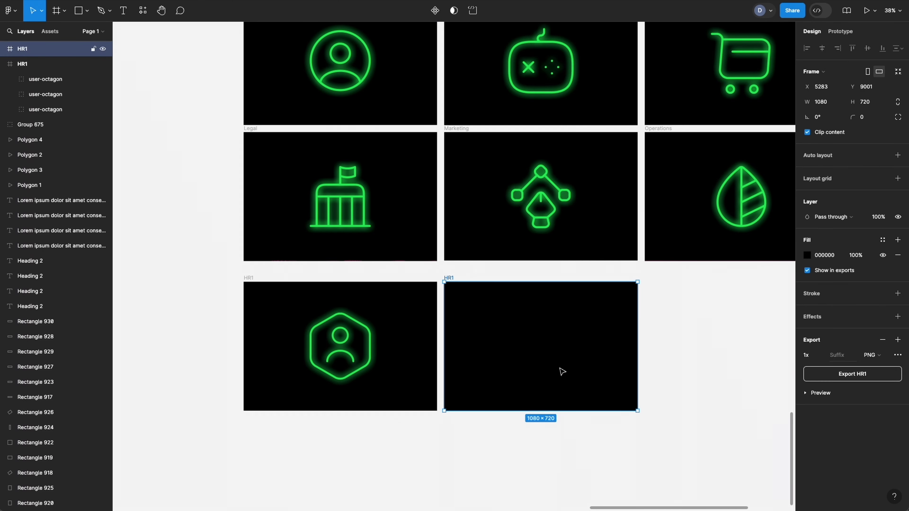
key(ctrl+v)
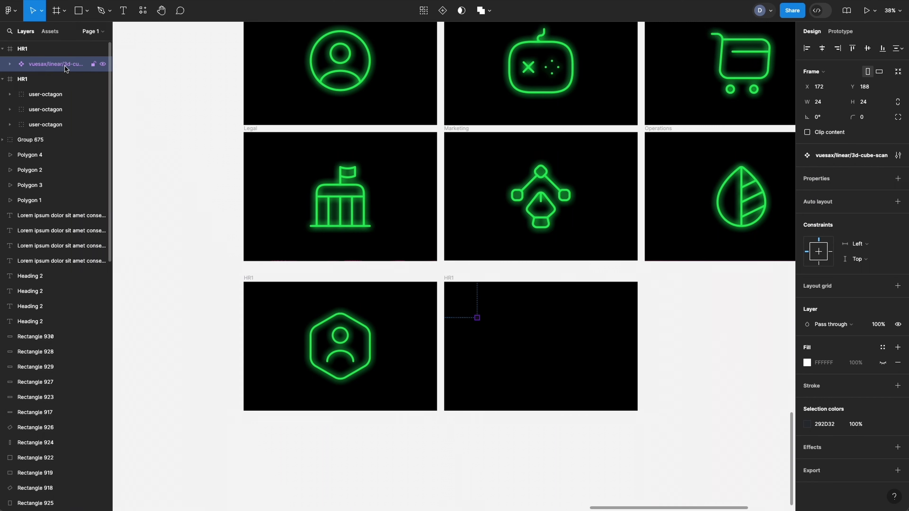
Pull the inner 3d-cube-scan group out of its component to the top of the HR1 frame and delete the leftover component
click(10, 64)
click(21, 78)
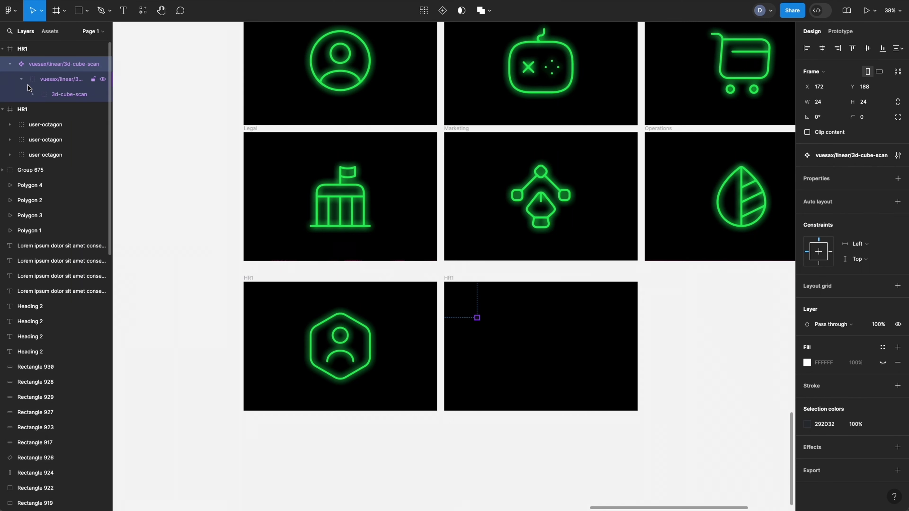
click(70, 96)
drag(74, 95, 53, 59)
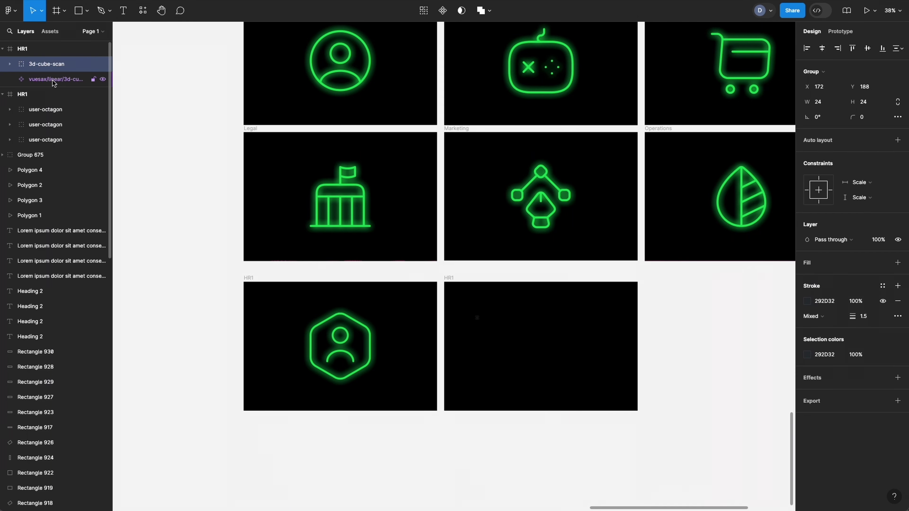
click(54, 79)
key(Delete)
Scale the 3d-cube-scan group up to 415 × 415 inside the HR1 frame
click(47, 64)
key(shift+2)
drag(422, 114, 749, 399)
Recolor the 3d-cube-scan icon's strokes to the document green 14D756 and set the stroke weight to 10.5
click(806, 355)
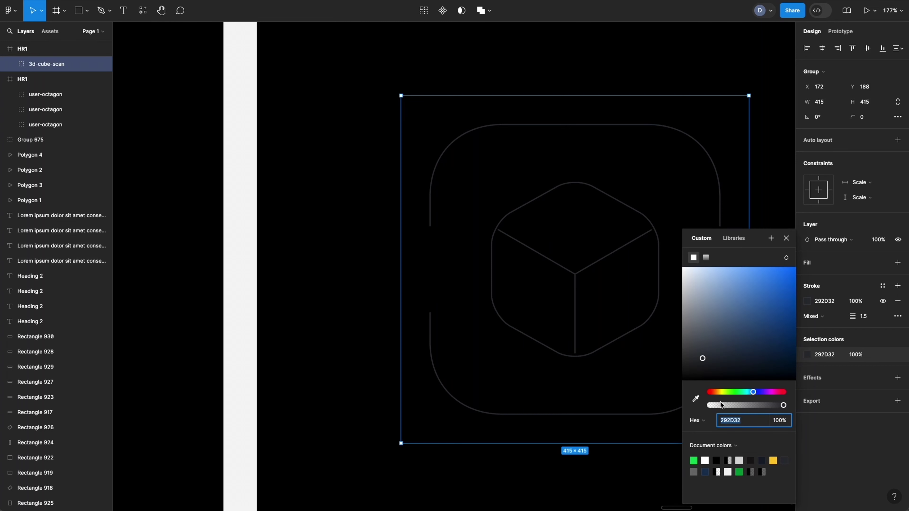
click(696, 459)
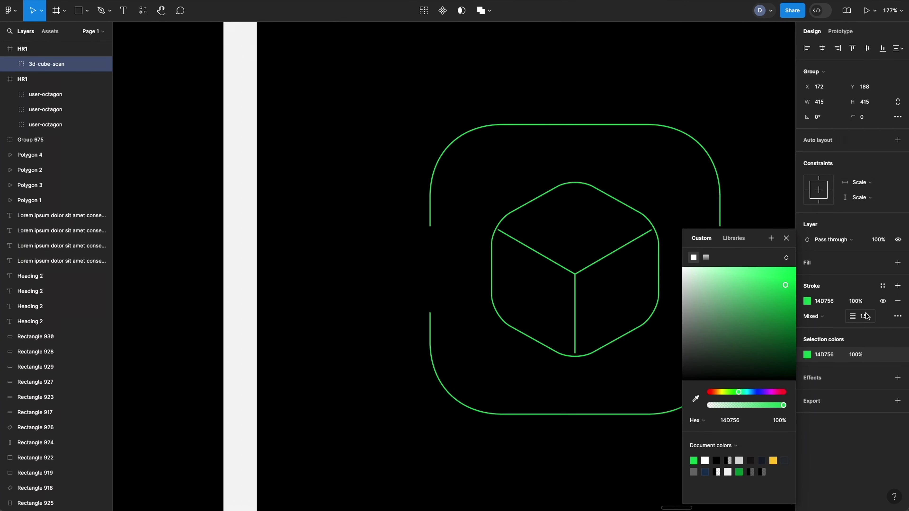
click(872, 319)
text(1)
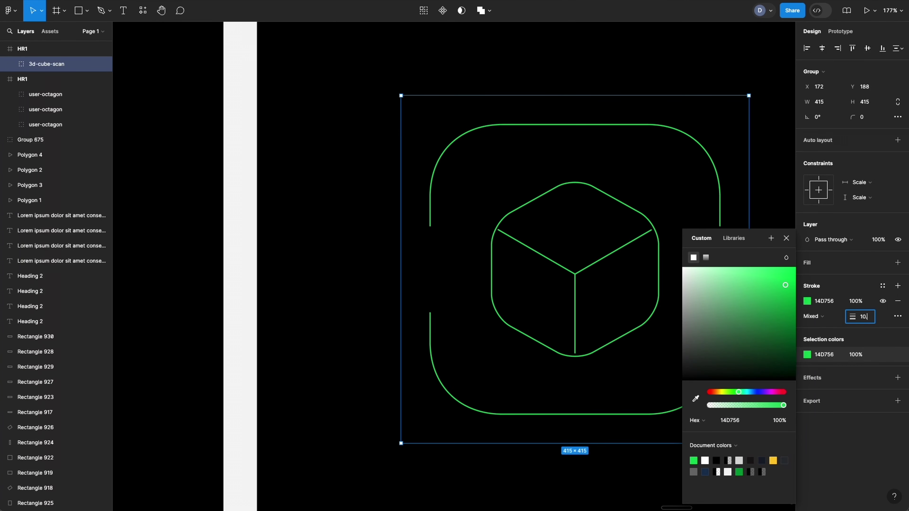
Center the 3d-cube-scan icon in the black frame and duplicate it in place
scroll(518, 250, down, 5)
drag(519, 251, 546, 252)
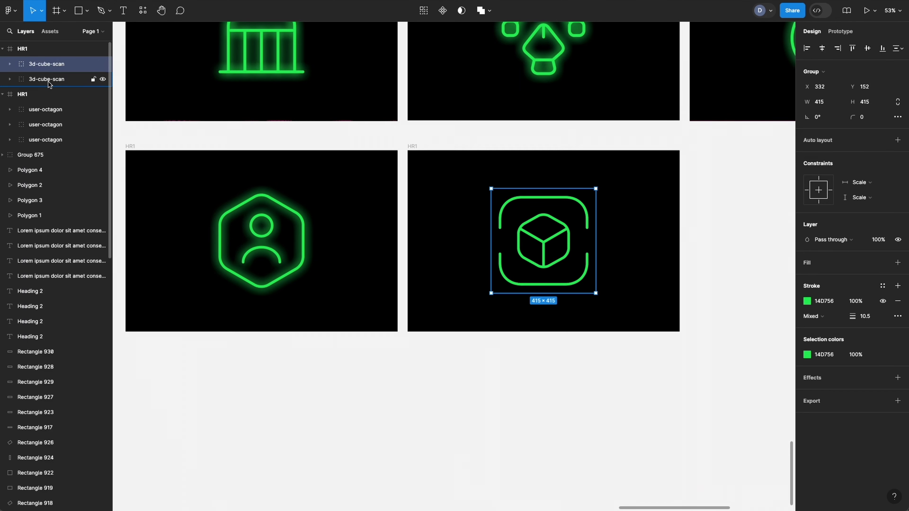
Apply a Layer blur effect to the lower 3d-cube-scan copy and duplicate the blurred layer to strengthen the glow
click(821, 378)
click(829, 393)
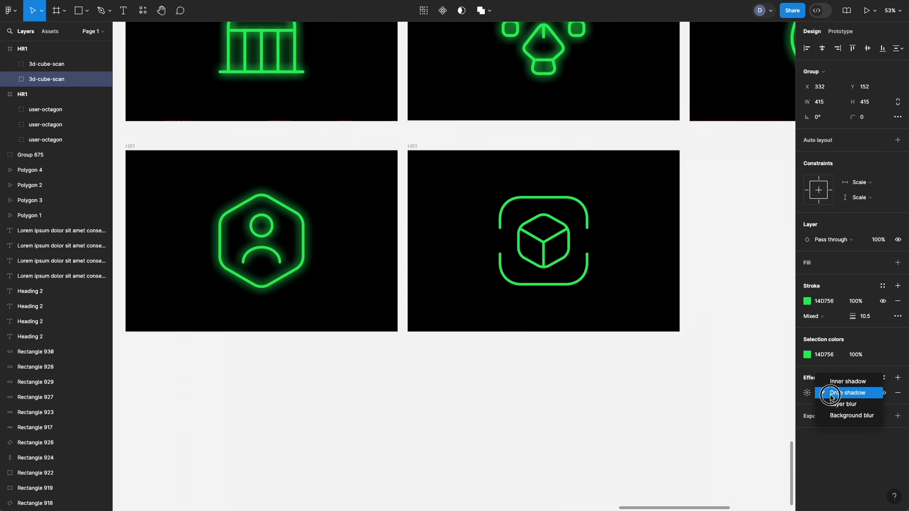
click(835, 405)
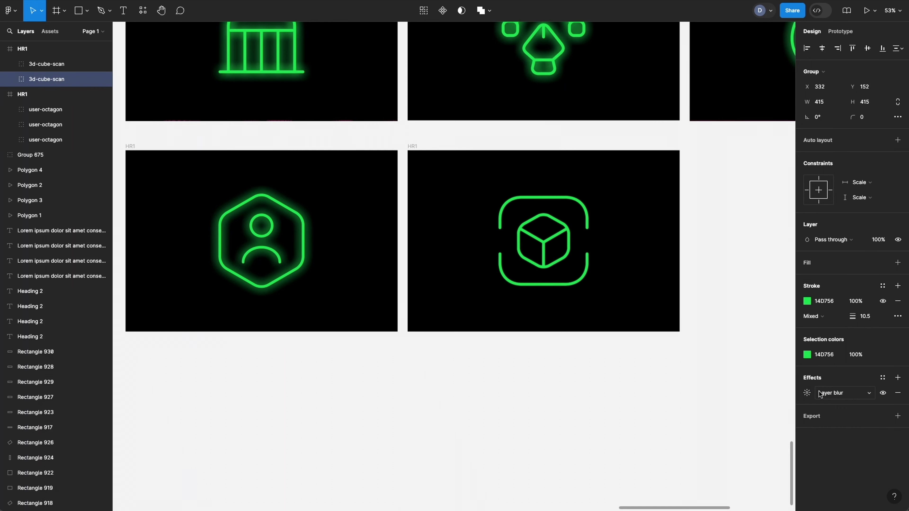
click(805, 392)
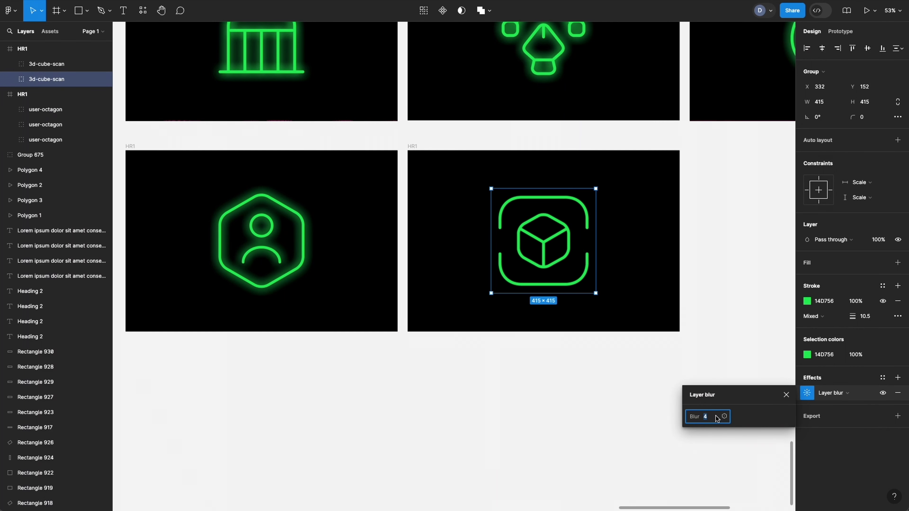
click(457, 416)
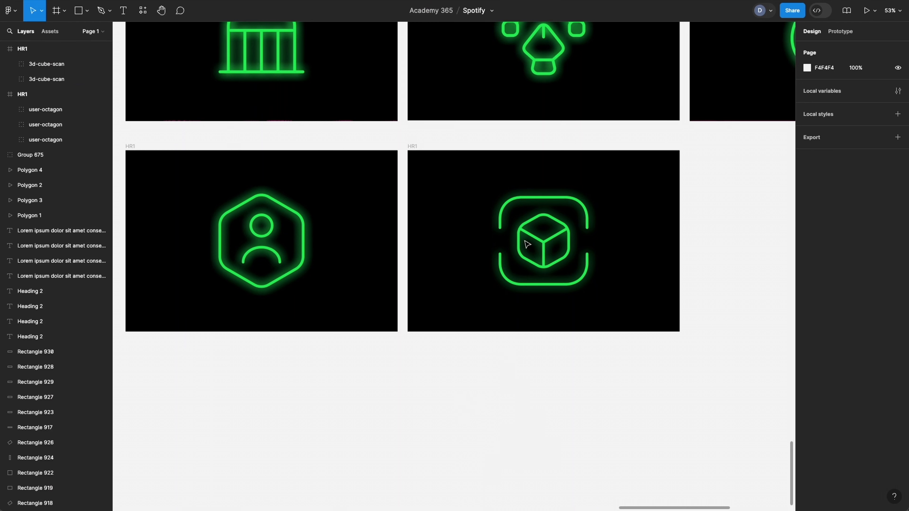
click(36, 80)
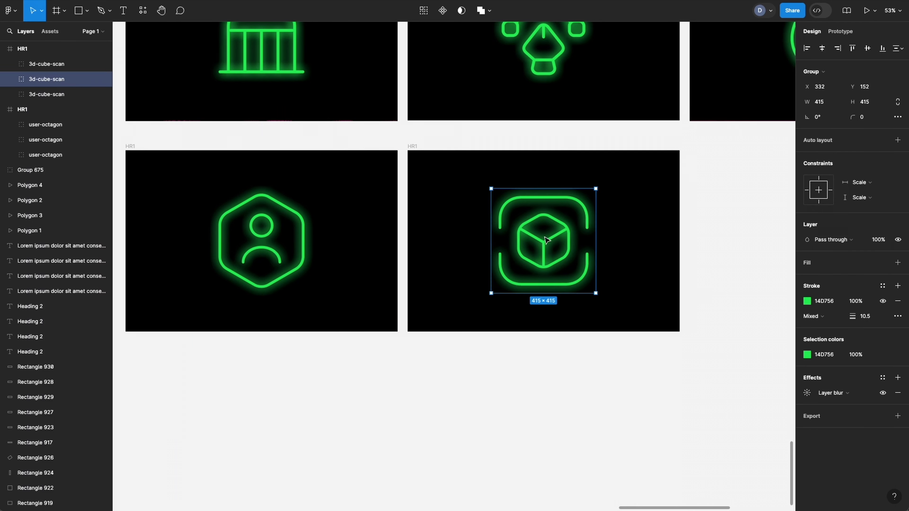
click(589, 388)
Switch to the SharePoint page and upload HR1.png from the Neon 2 folder as the Human Resources quick link's custom thumbnail
scroll(589, 388, down, 5)
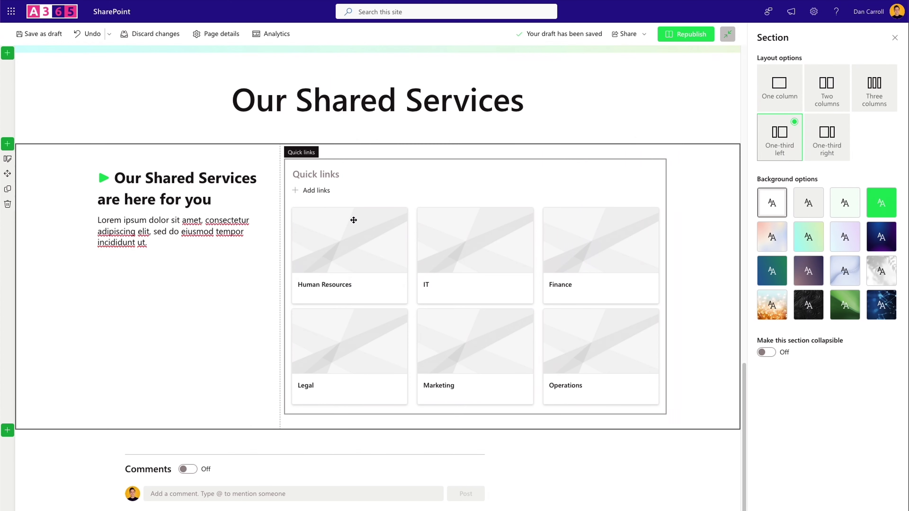
click(358, 280)
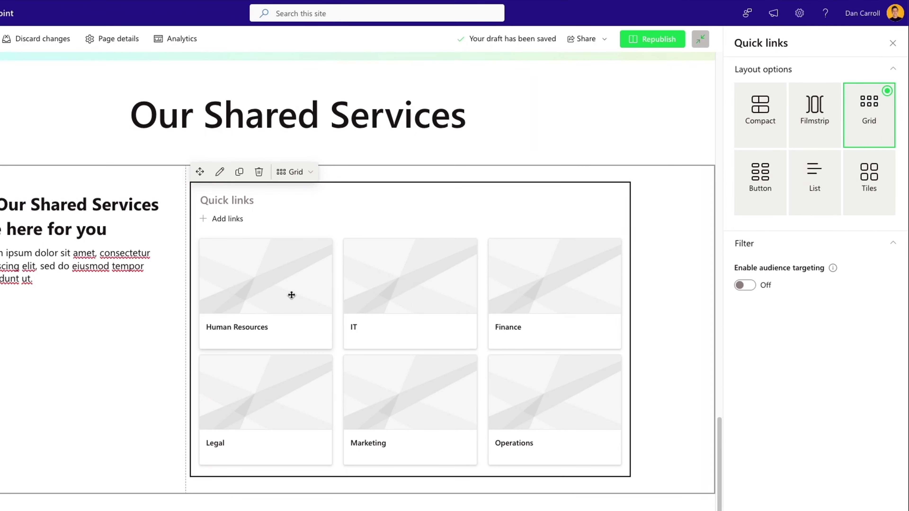
click(281, 334)
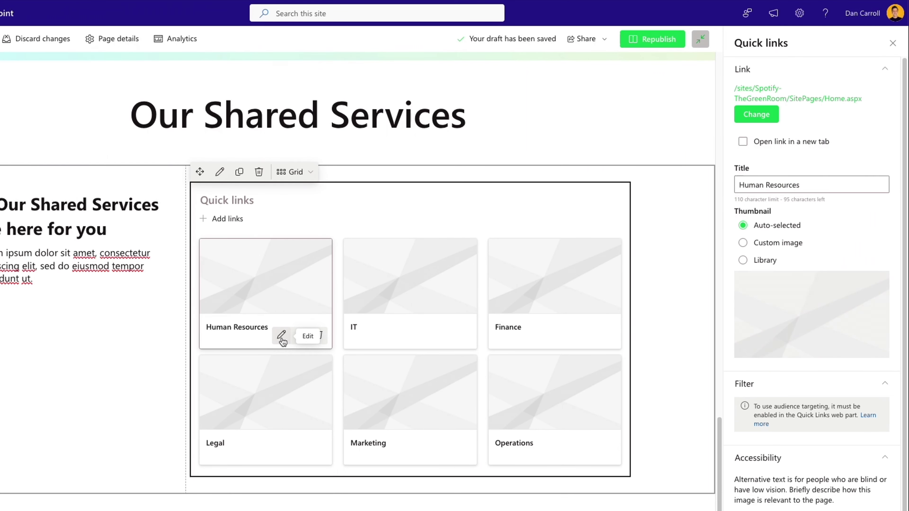
click(743, 245)
click(767, 376)
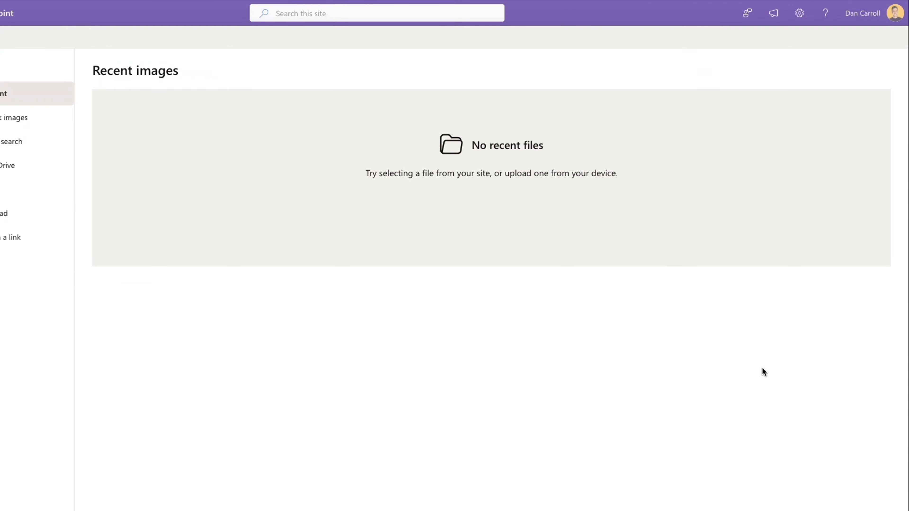
click(22, 213)
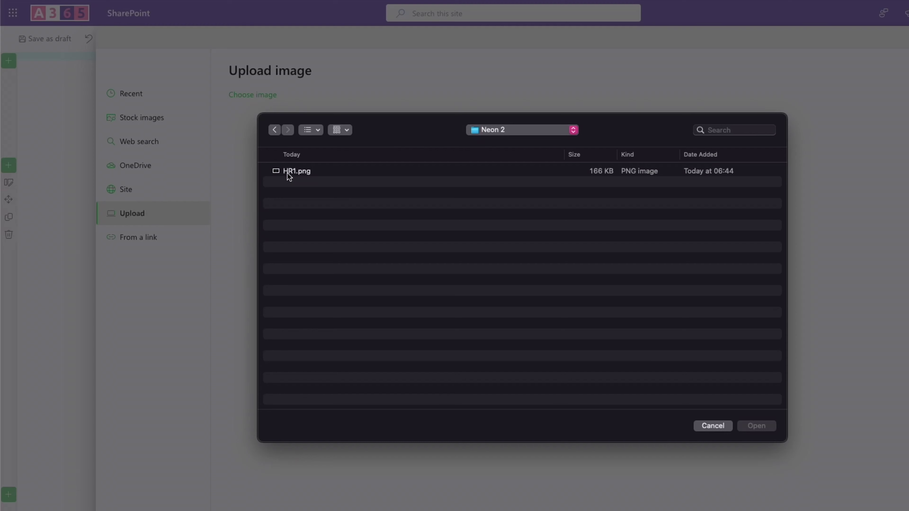
click(288, 171)
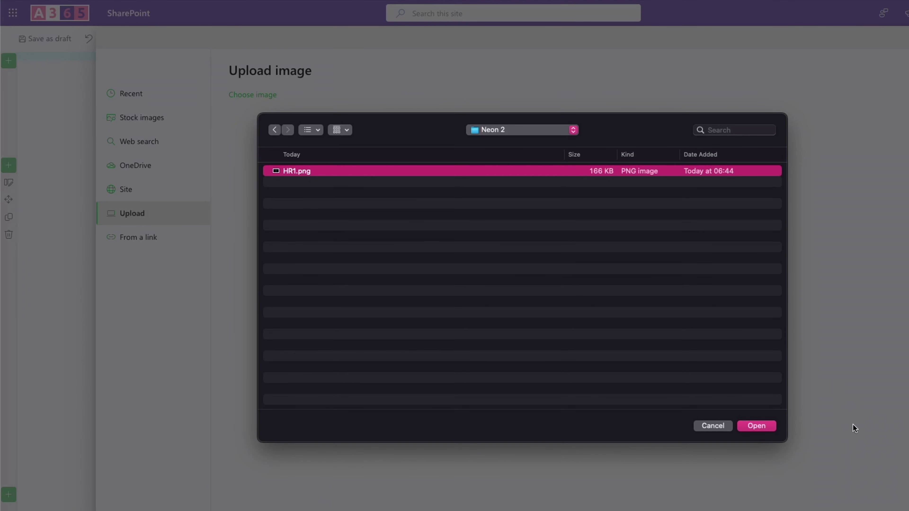
click(755, 426)
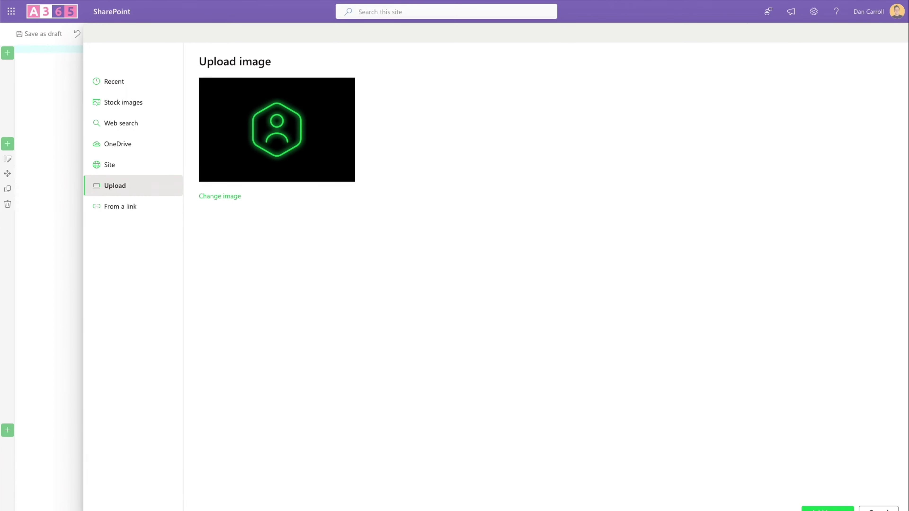
click(841, 509)
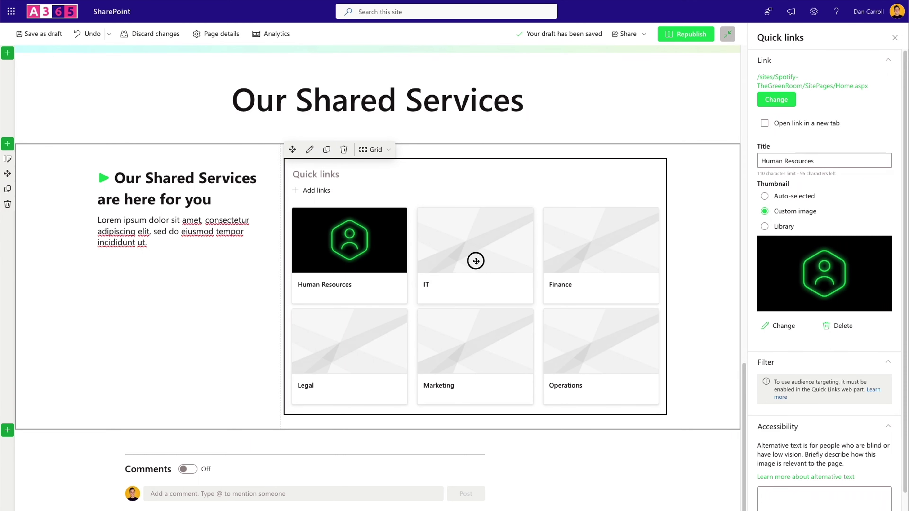
Republish the home page and review the published layout down to the shared services quick links
click(518, 221)
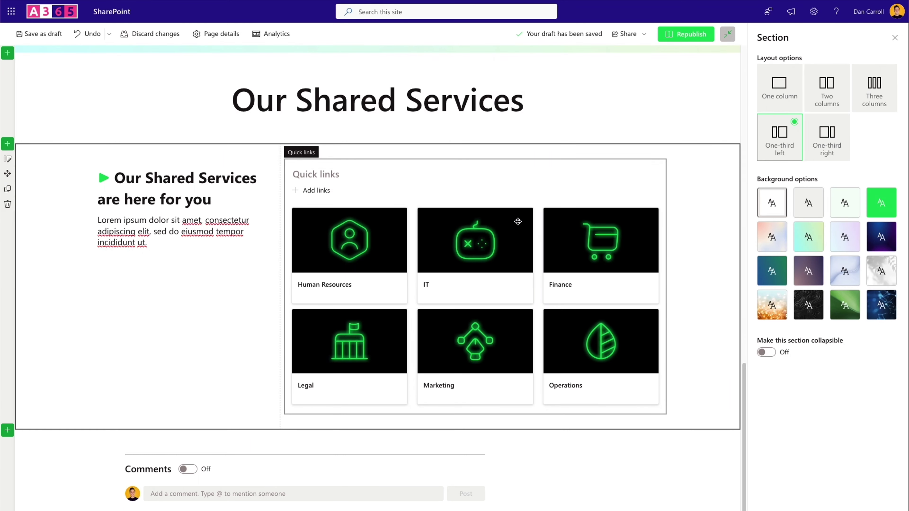
click(694, 38)
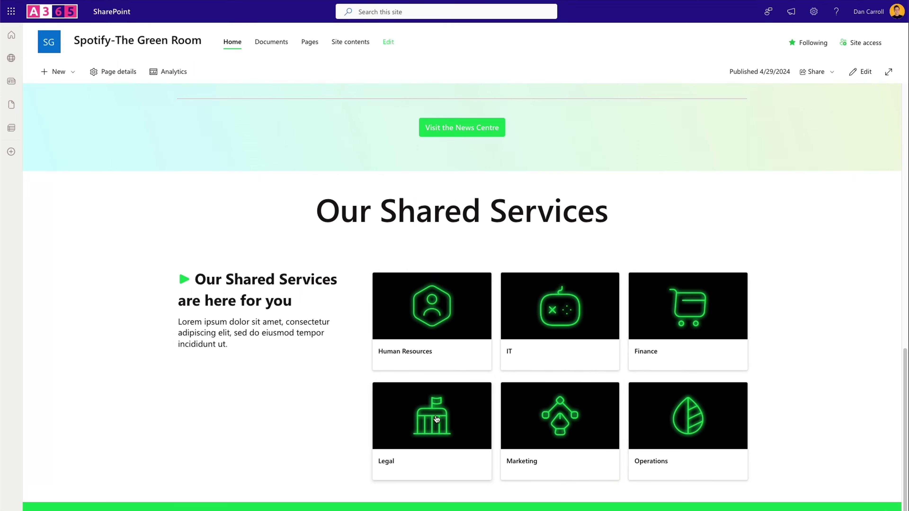
scroll(472, 398, up, 10)
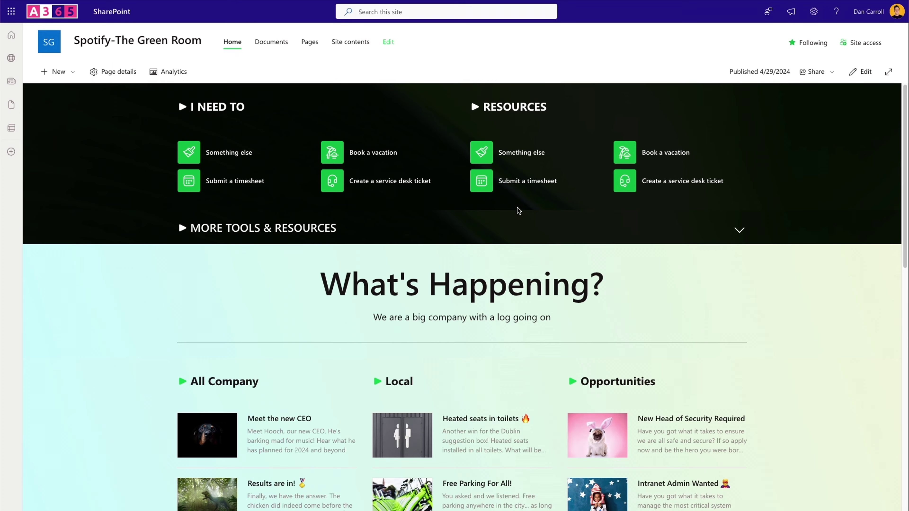
scroll(518, 211, down, 7)
scroll(543, 291, down, 6)
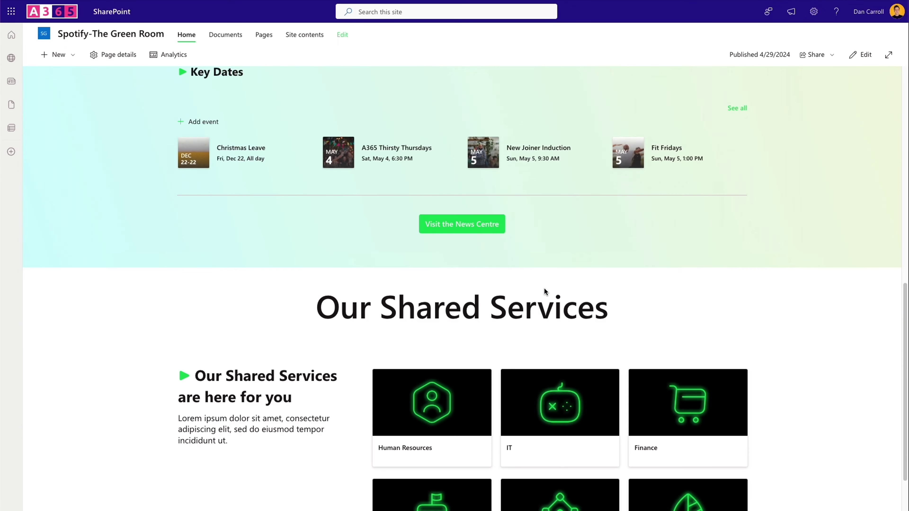
scroll(588, 377, down, 3)
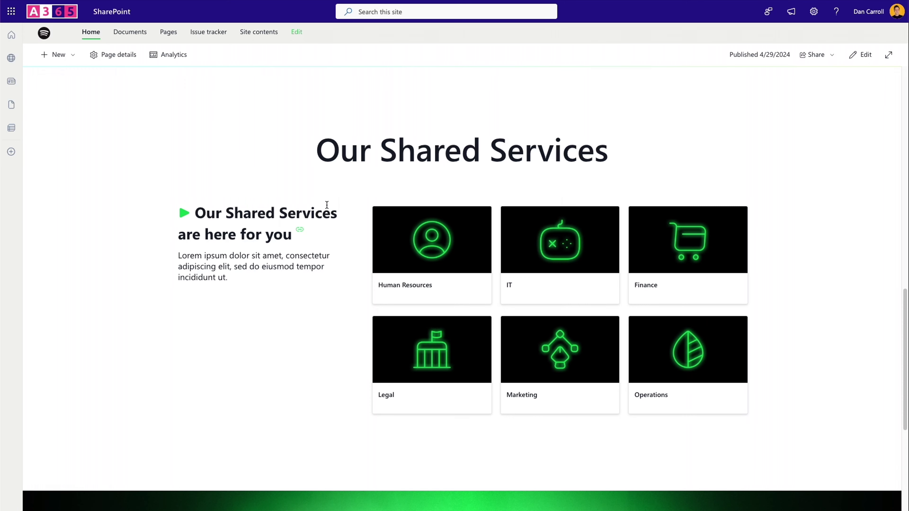
scroll(326, 204, down, 5)
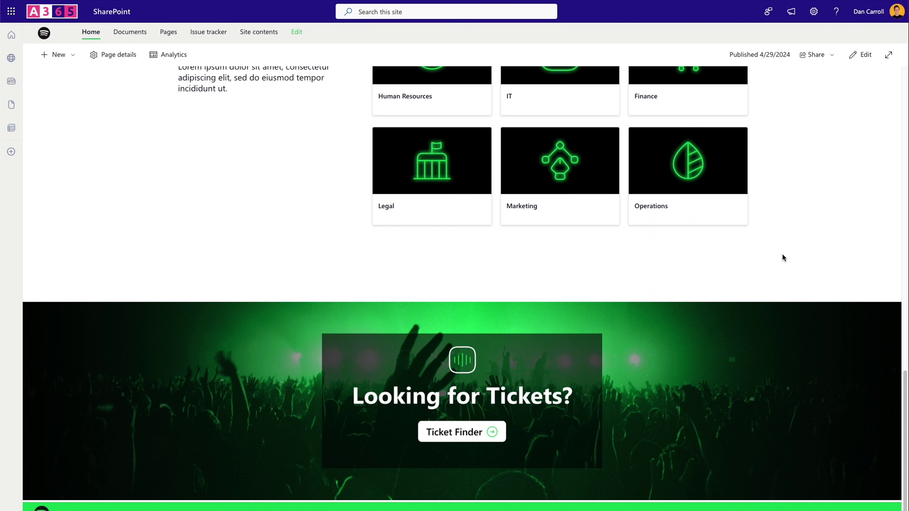
Reopen the home page for editing with the shared services section's settings, and republish it
click(862, 56)
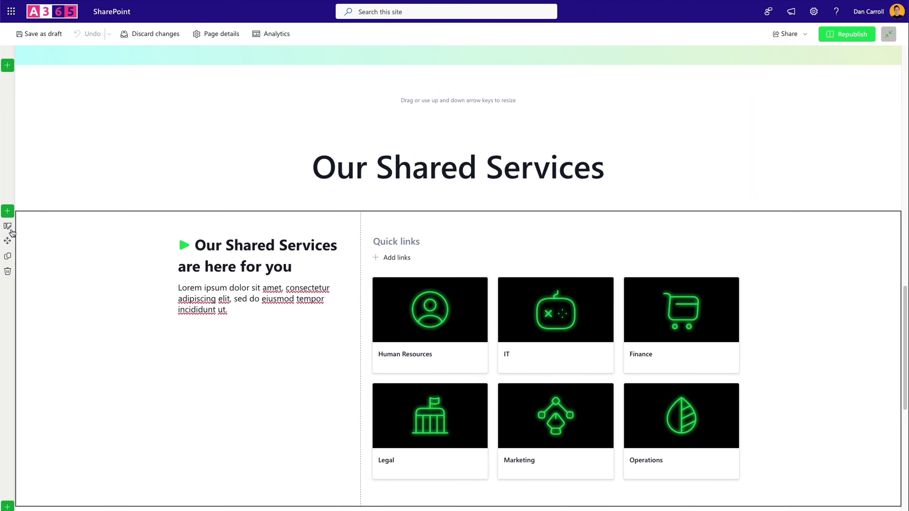
click(9, 227)
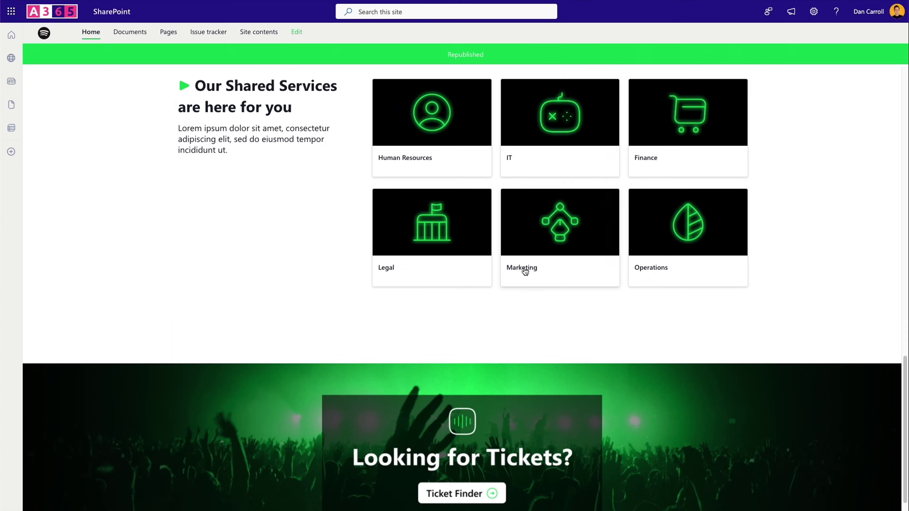
scroll(523, 268, down, 2)
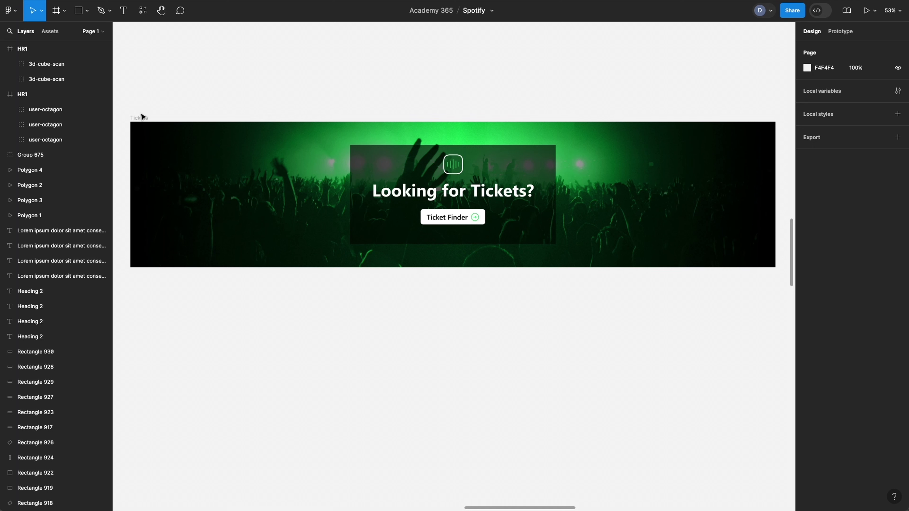
Switch to Figma and draw a 2560 × 500 frame beneath the Tickets banner, matching the banner's width
click(64, 10)
click(59, 32)
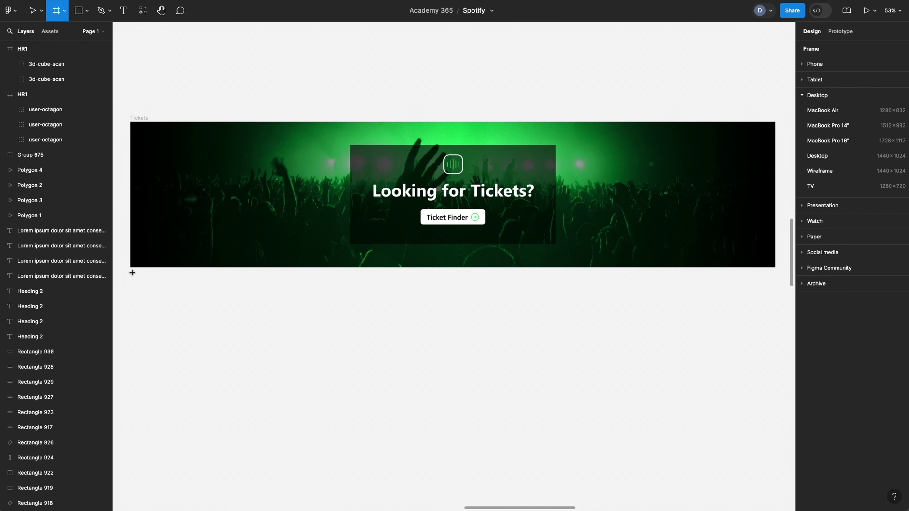
drag(130, 287, 775, 413)
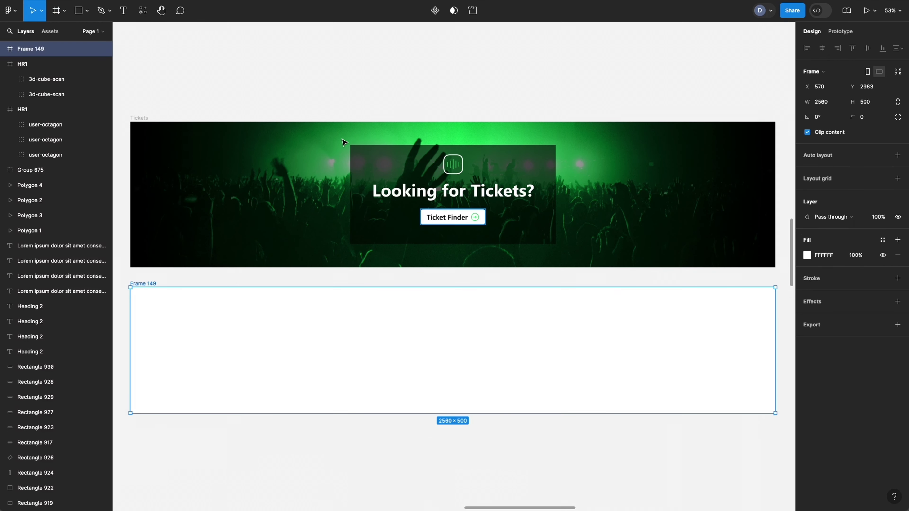
Set the height of the new frame beneath the Tickets banner to 578, matching that banner
click(138, 119)
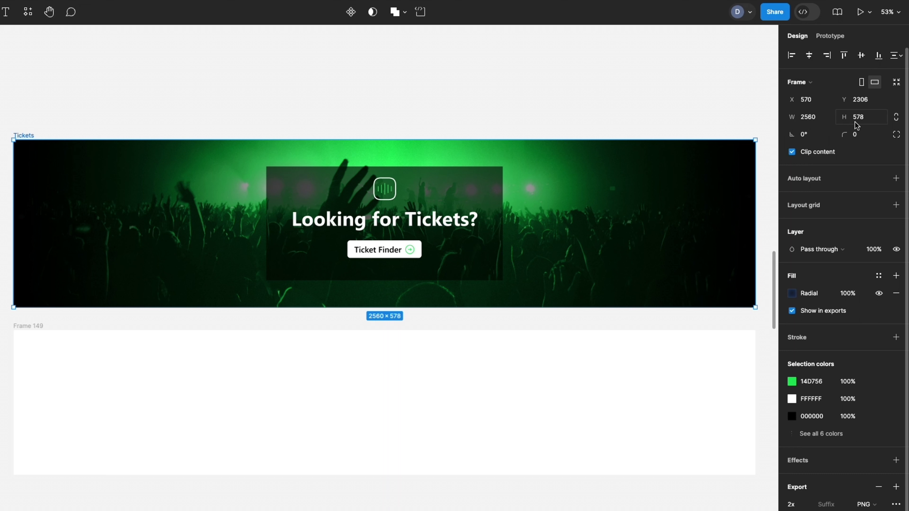
click(39, 327)
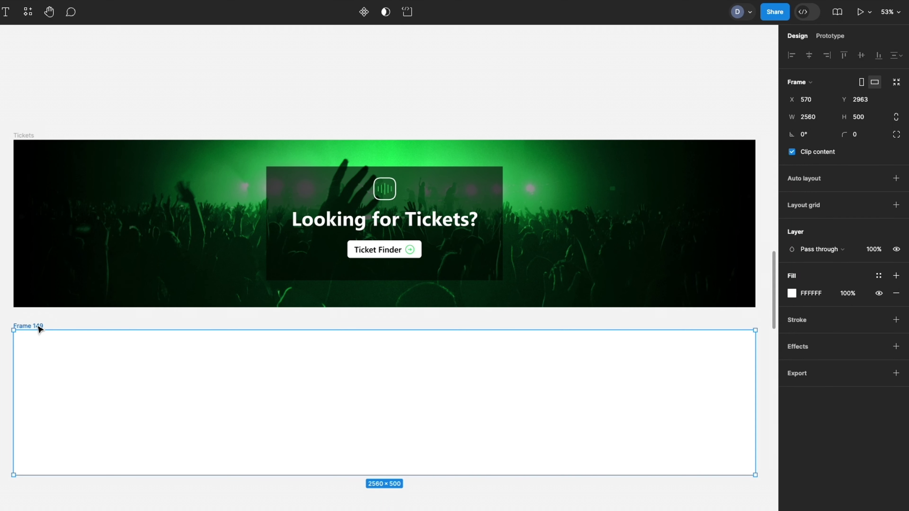
click(857, 118)
text(578)
key(Return)
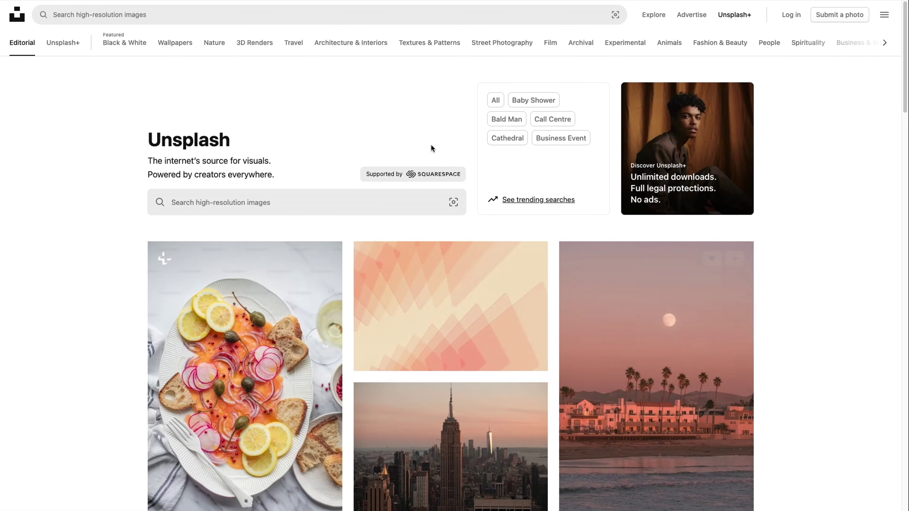
Search Unsplash for "concert" and browse down through the photo results
click(182, 15)
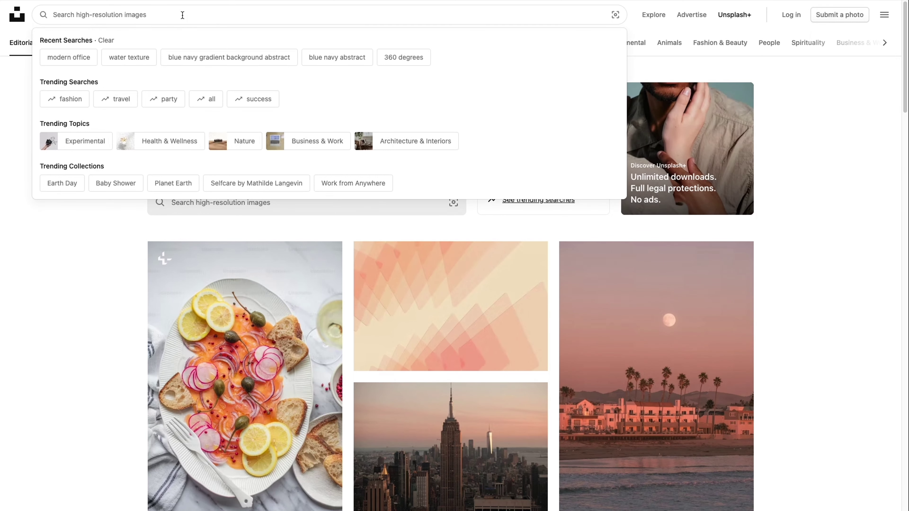
text(concert)
key(Return)
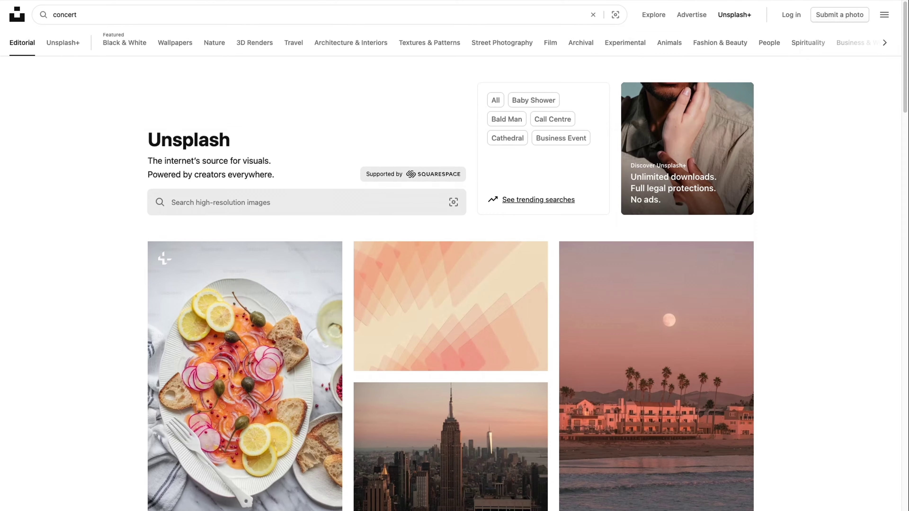
scroll(290, 150, down, 5)
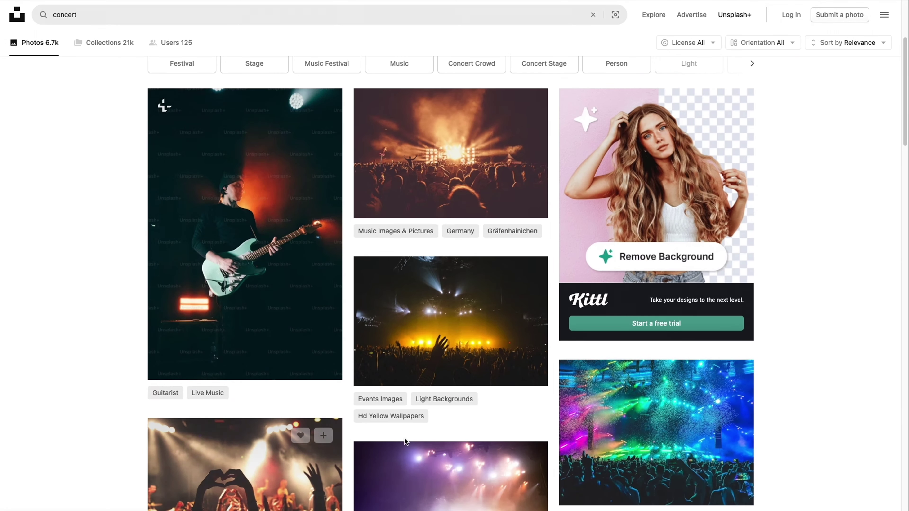
Open the yellow-lit concert crowd photo with the raised hand and copy the image
click(451, 306)
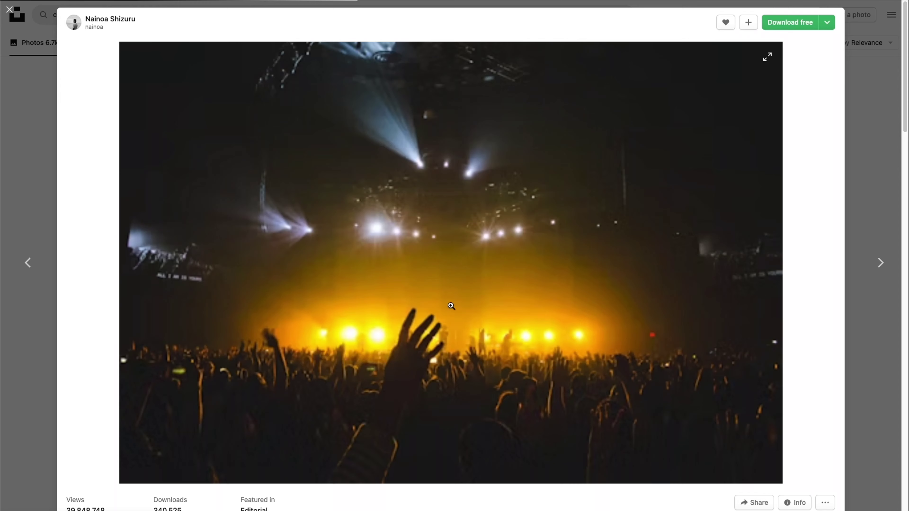
right_click(435, 201)
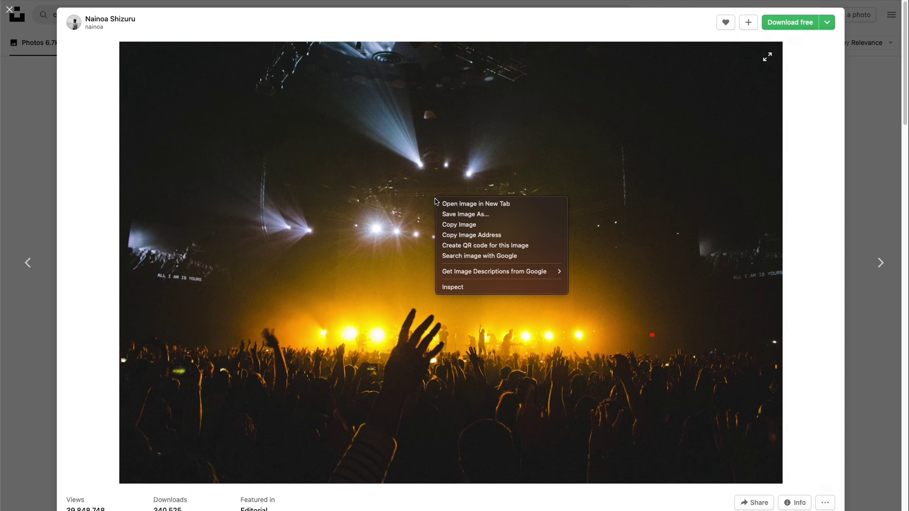
click(459, 224)
Switch to Figma, paste the concert photo into the new frame, and enlarge and reposition it to fill the frame with the crowd
key(super+Tab)
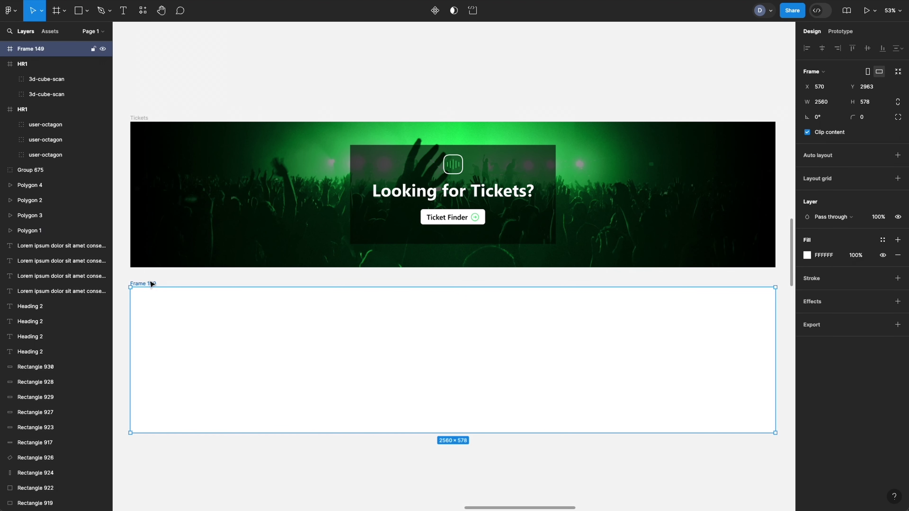
key(super+v)
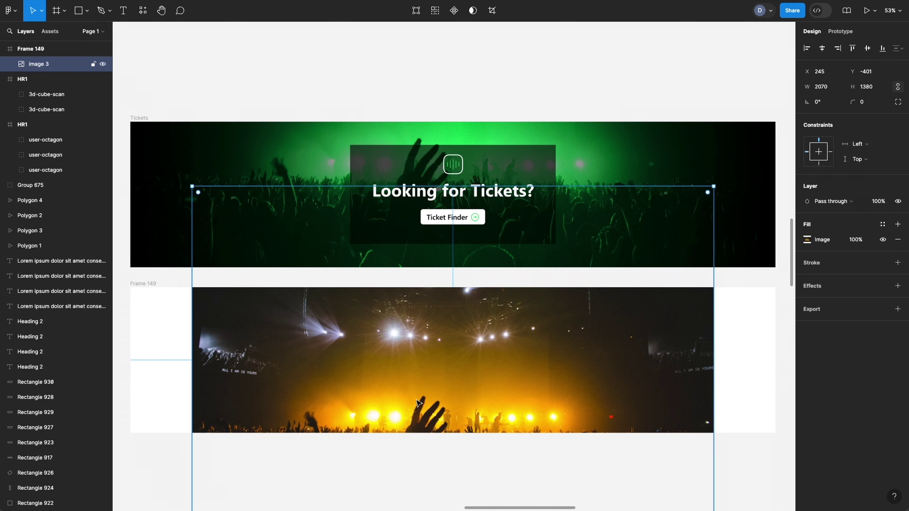
scroll(496, 373, down, 3)
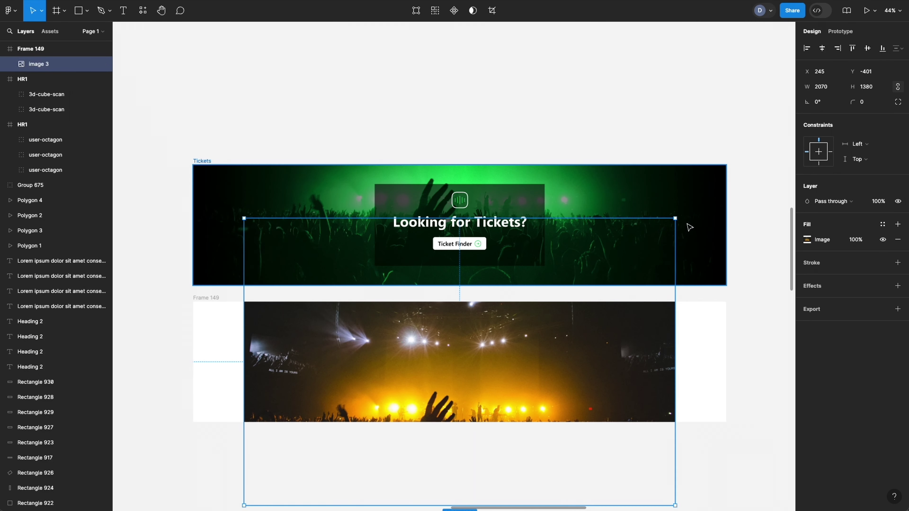
drag(675, 217, 695, 217)
drag(567, 341, 537, 303)
click(491, 77)
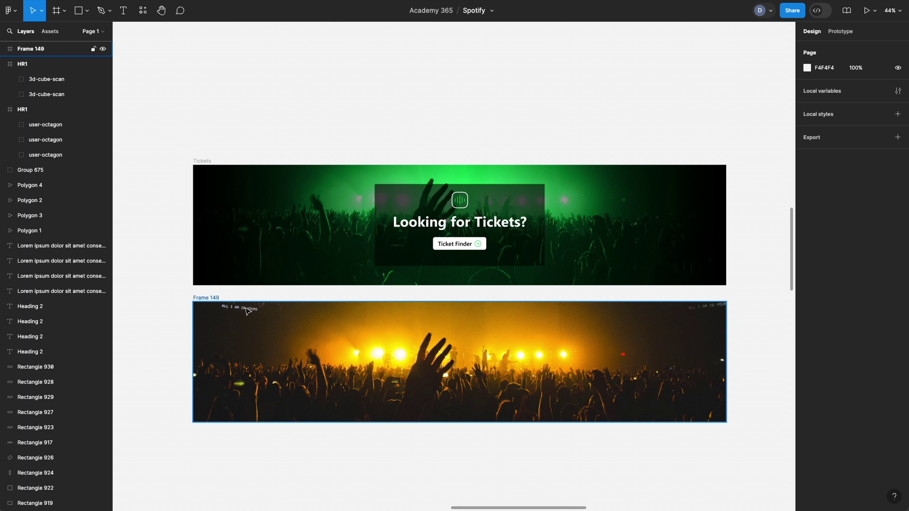
Draw a rectangle over the photo in the new frame and size it to 2560 × 578, covering the whole frame
click(210, 301)
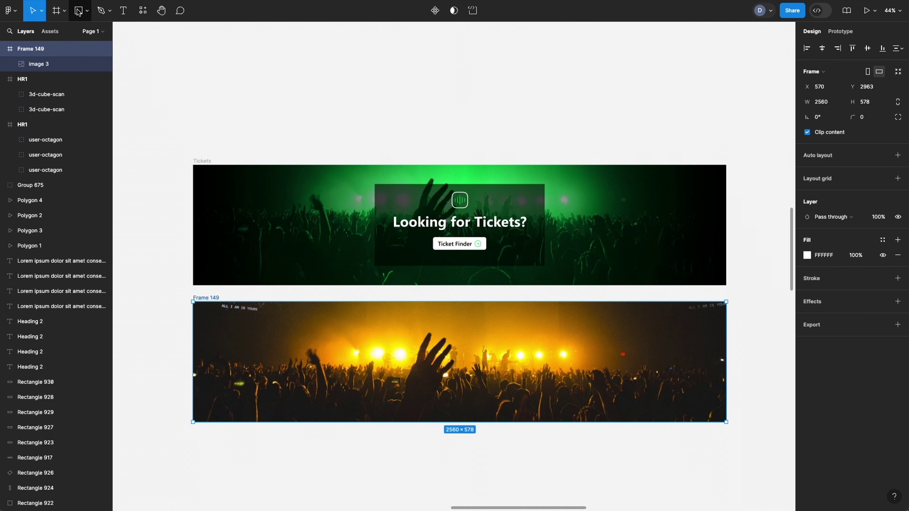
key(r)
drag(196, 304, 608, 427)
drag(264, 348, 263, 345)
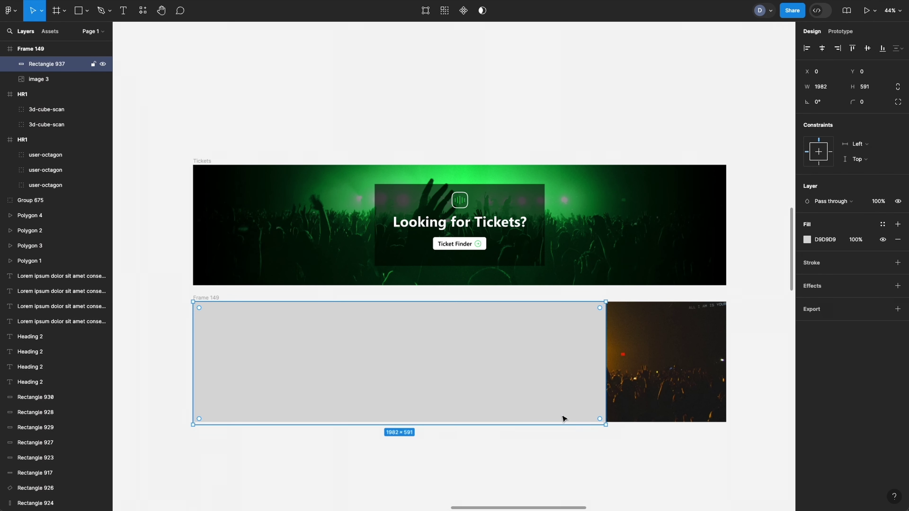
drag(604, 422, 726, 422)
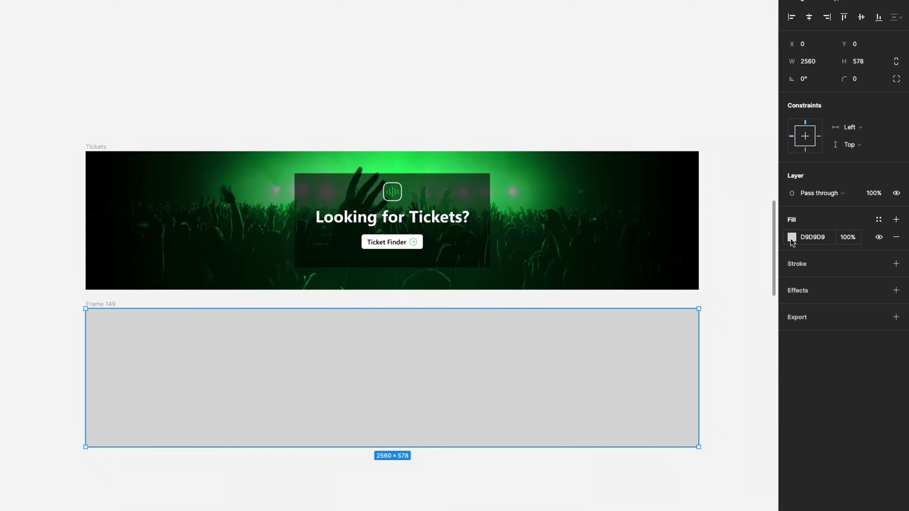
Fill the covering rectangle with the document green 14D756
click(807, 239)
click(661, 490)
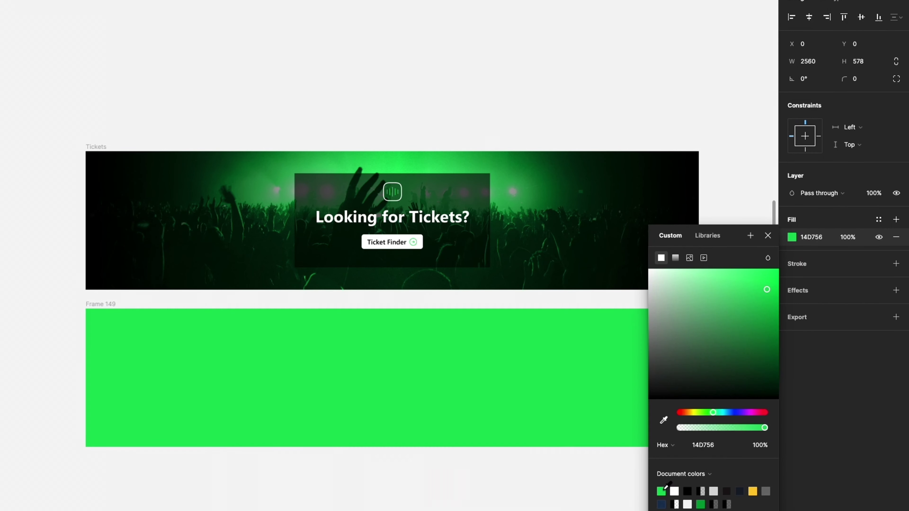
key(Escape)
key(Escape)
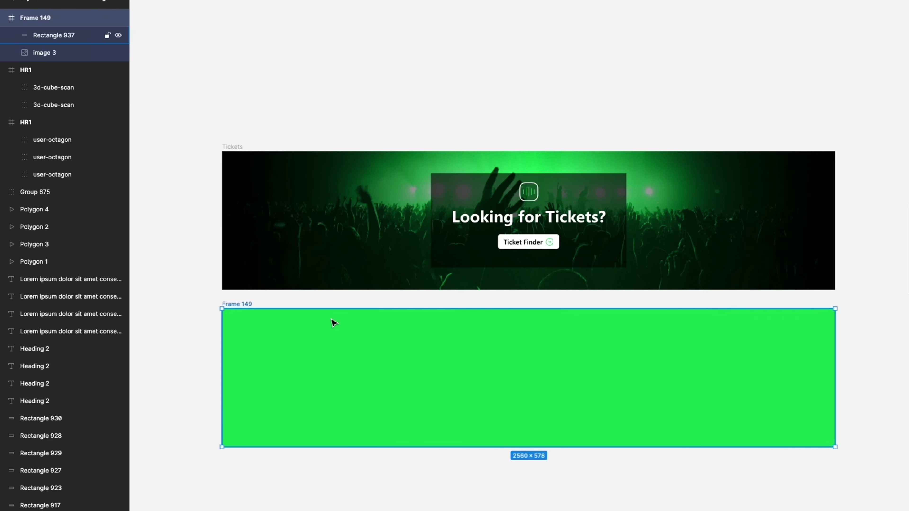
Set the green rectangle's layer blend mode to Color so it tints the concert photo
click(59, 35)
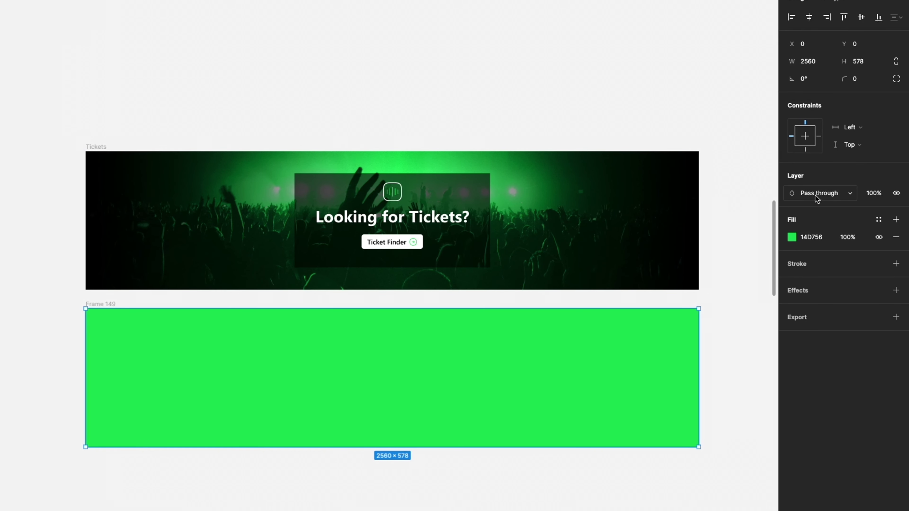
click(806, 196)
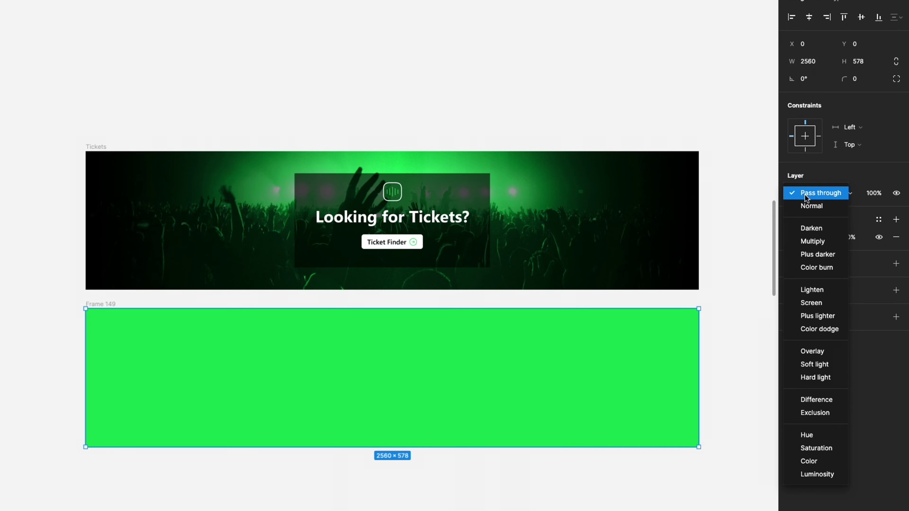
click(805, 461)
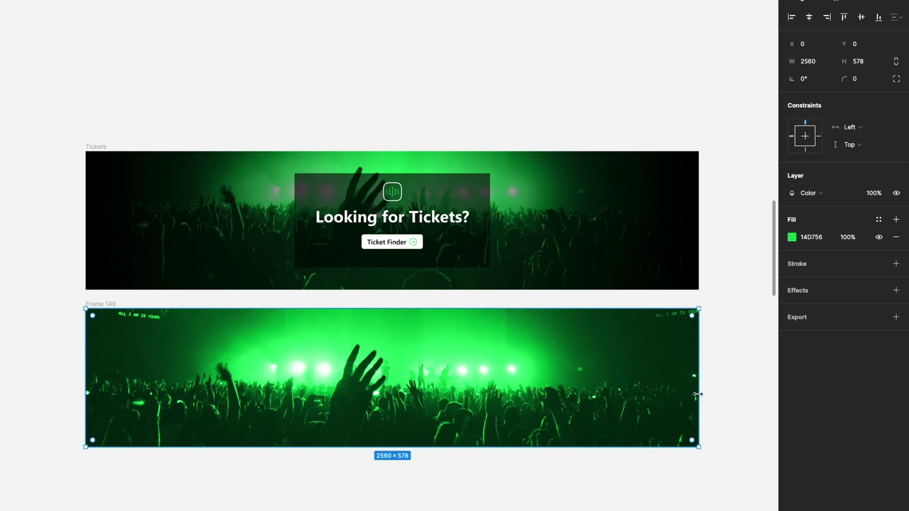
click(730, 383)
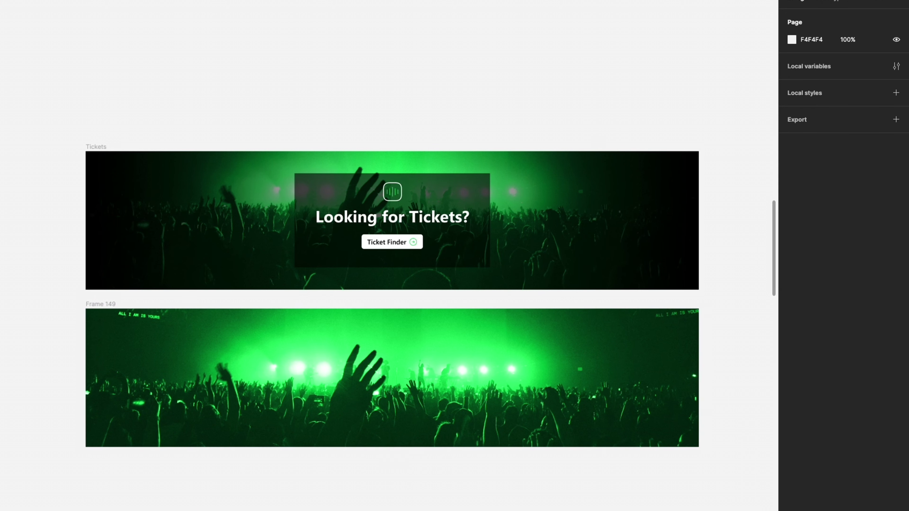
Draw a second rectangle over the tinted photo and size it to 2560 × 578, aligned with the frame's edges
key(r)
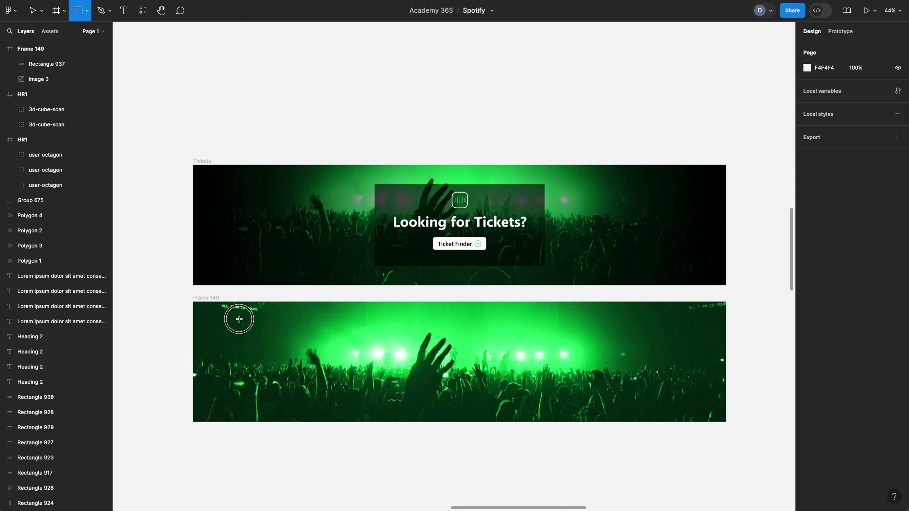
drag(239, 319, 513, 381)
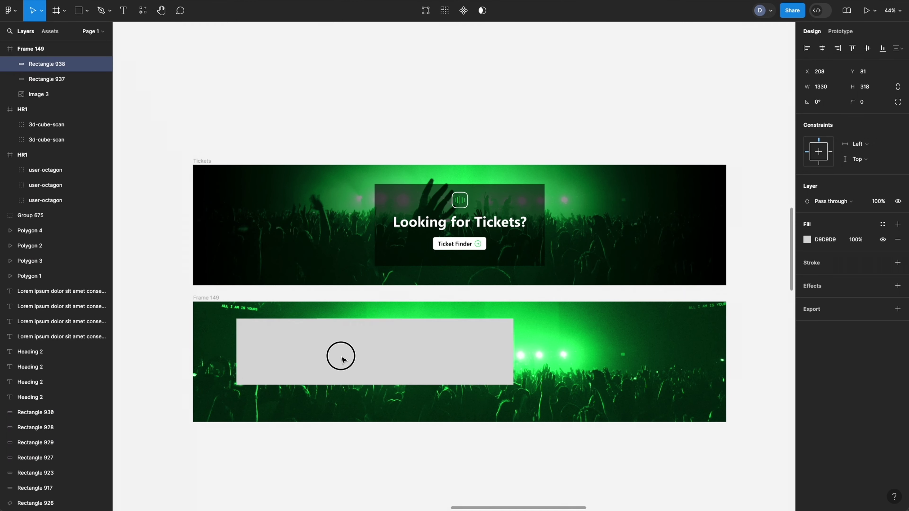
drag(339, 355, 313, 346)
drag(470, 367, 726, 421)
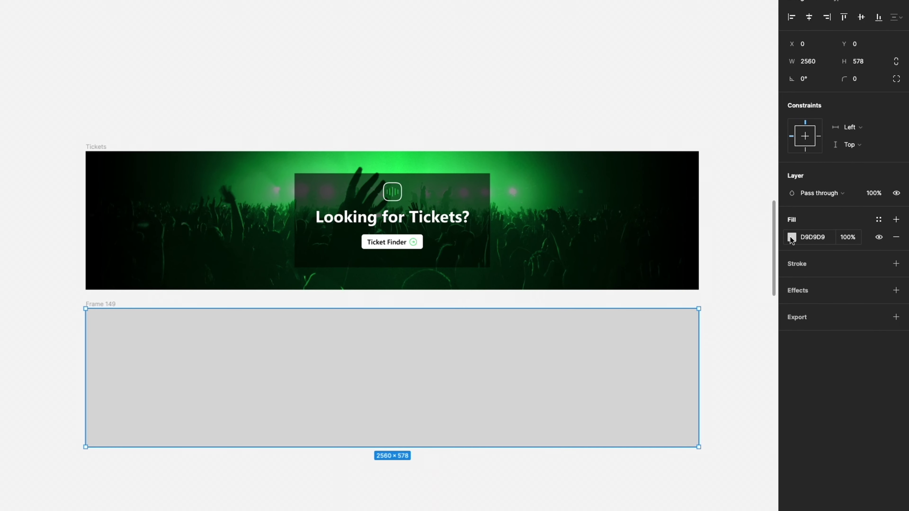
Change the second rectangle's fill to a linear gradient and set its first stop's opacity to 0%
click(806, 239)
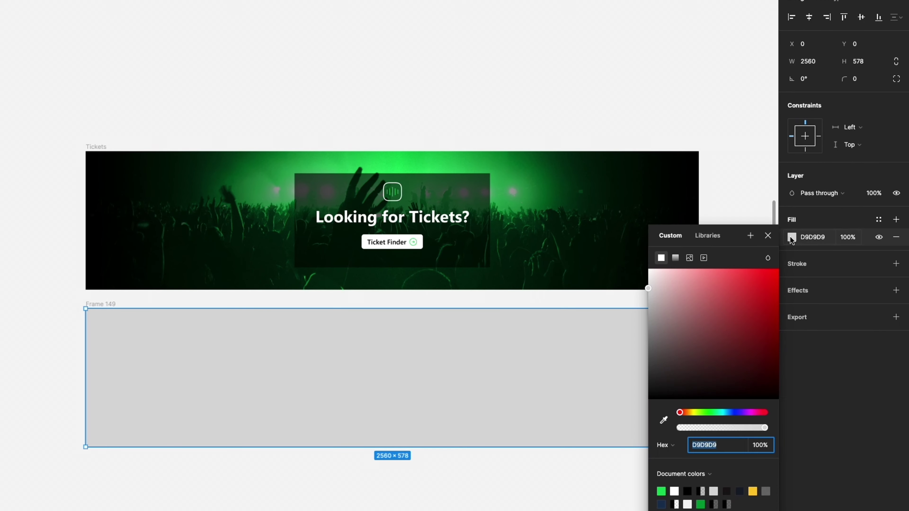
click(675, 260)
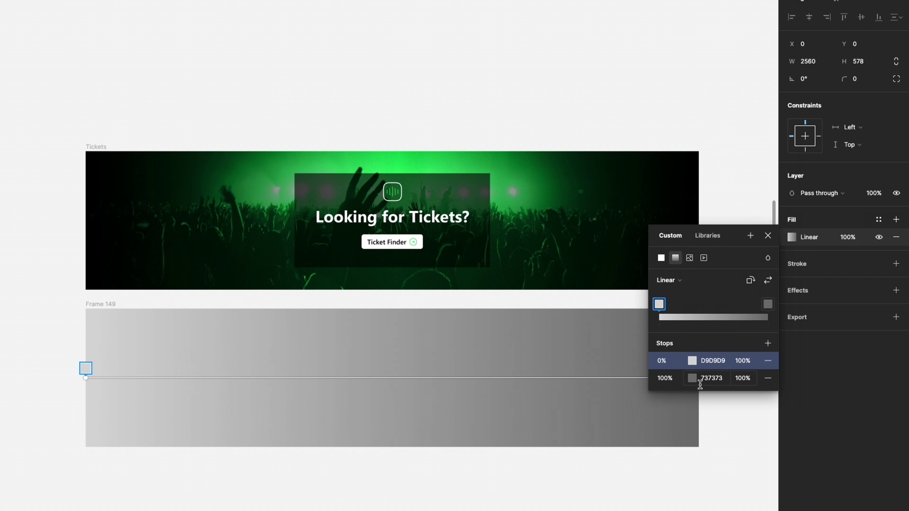
click(743, 362)
text(0)
key(Return)
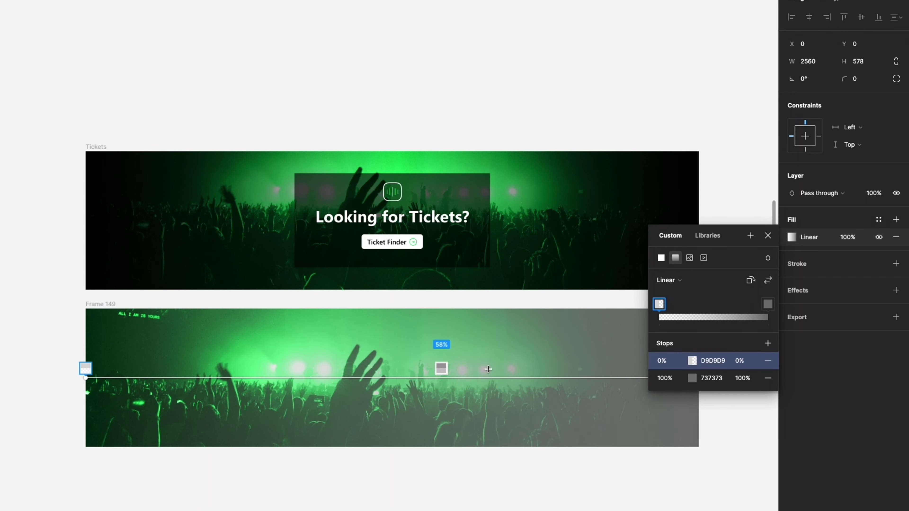
Set the linear gradient's end stop colour to black, 000000
click(768, 304)
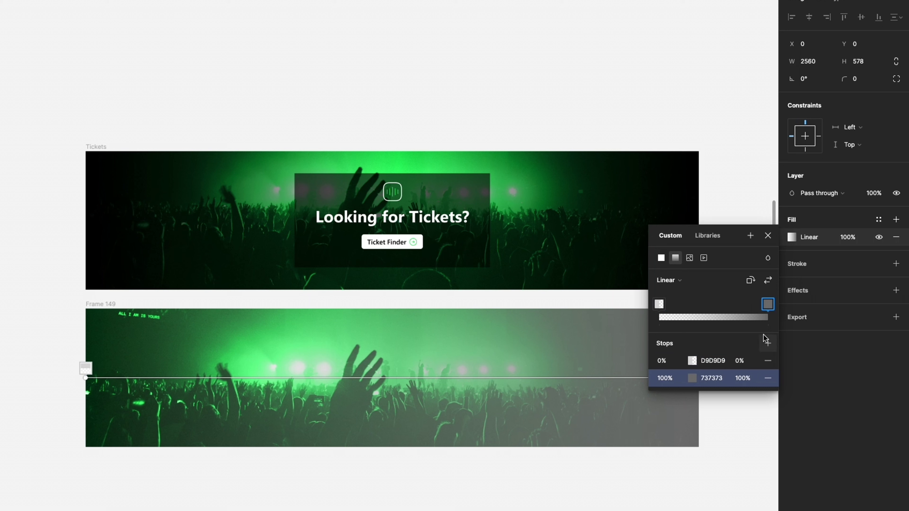
click(693, 379)
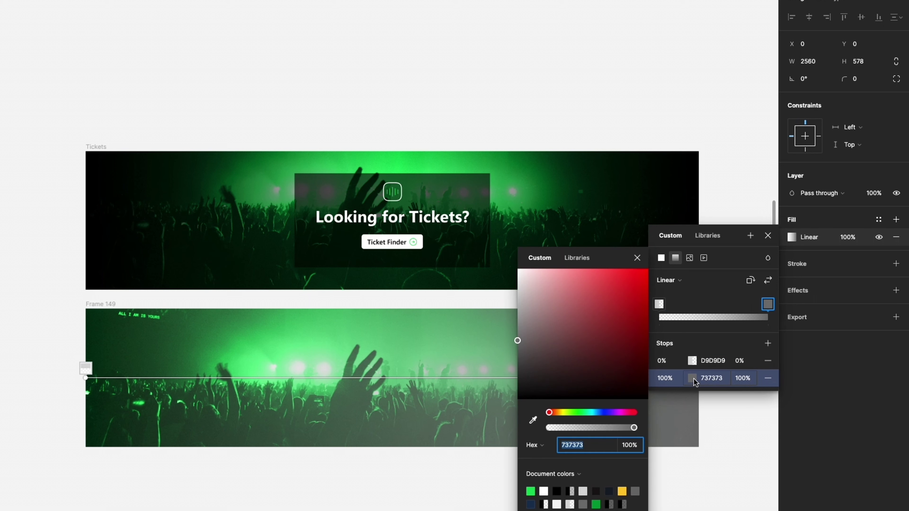
drag(542, 355, 513, 408)
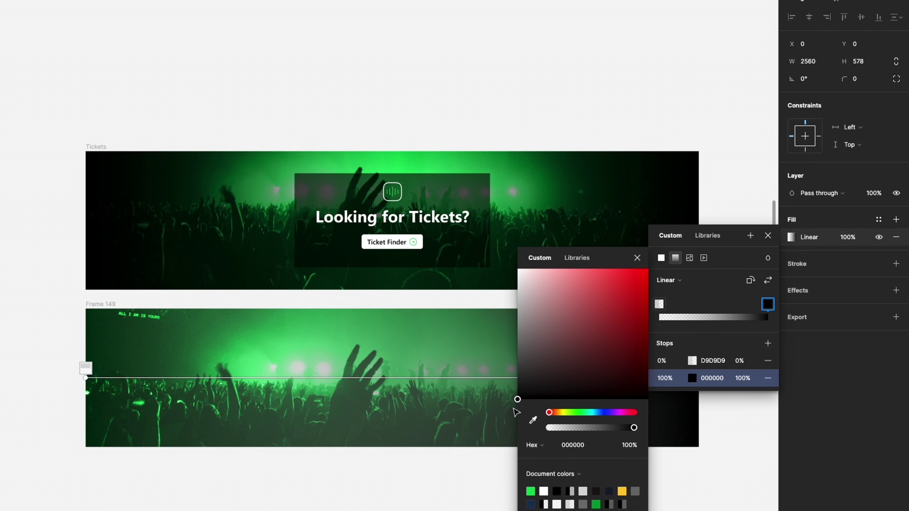
click(637, 258)
Add a middle gradient stop at 46% and set its opacity to 0%
click(710, 314)
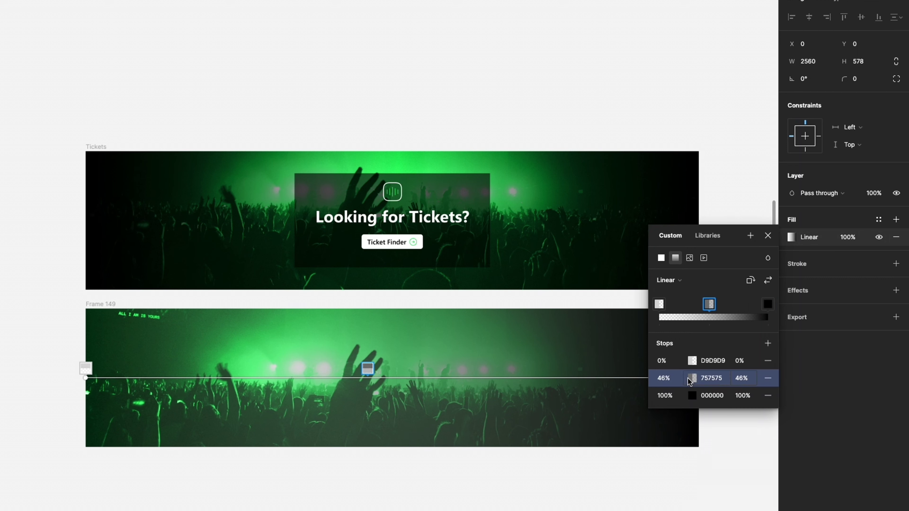
click(741, 379)
text(0)
key(Return)
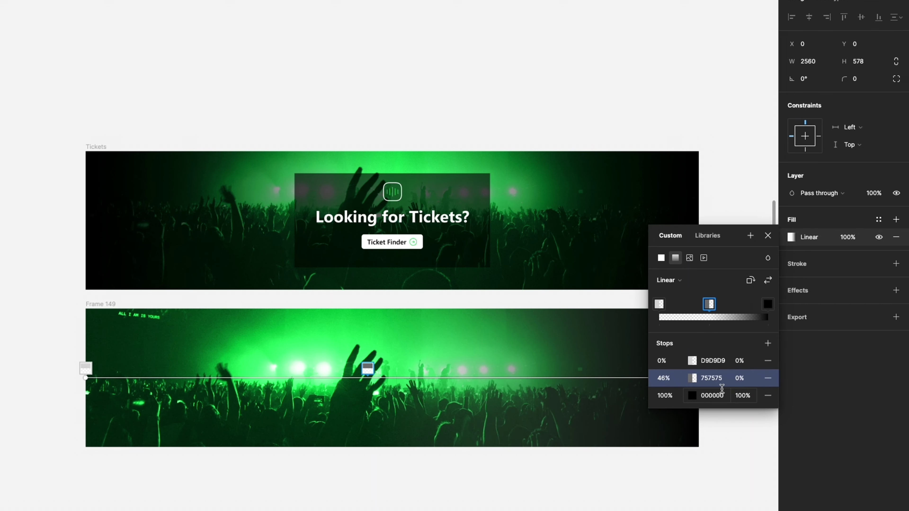
Set the gradient's first stop to 000000 at 100% opacity and the middle stop's colour to 000000
click(692, 361)
text(000000)
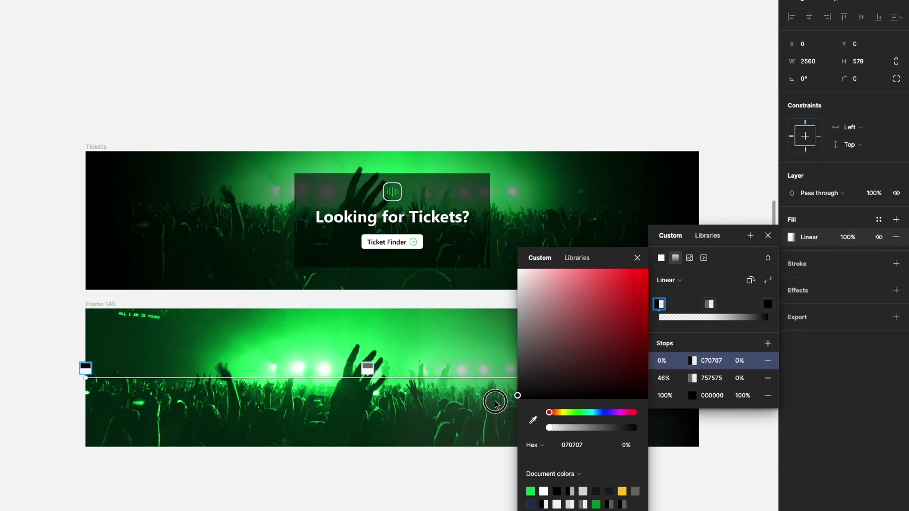
click(739, 361)
text(1)
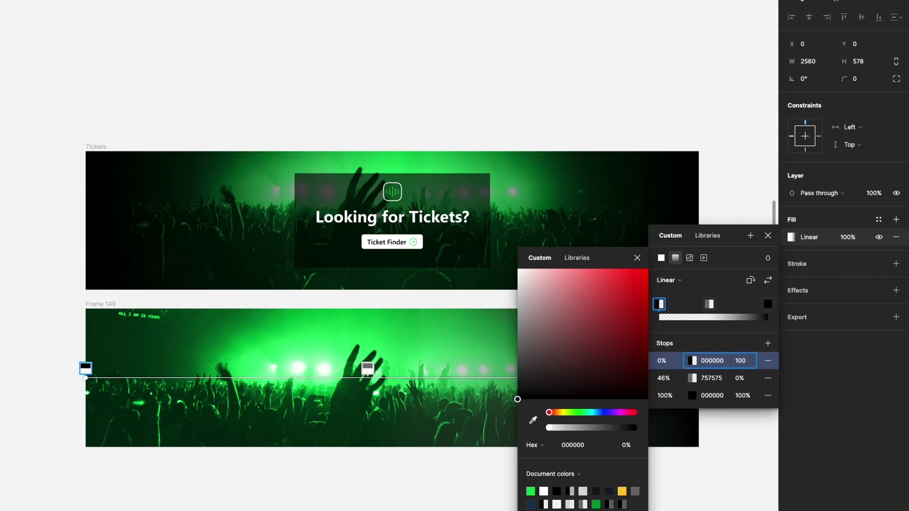
text(00)
click(710, 377)
text(000000)
key(Return)
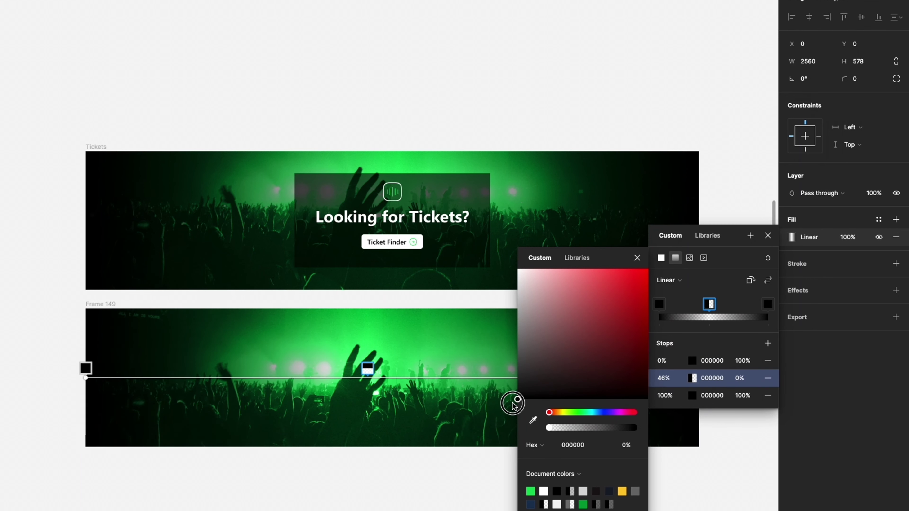
Move the gradient's middle stop to 53% and finish editing the fill
key(Escape)
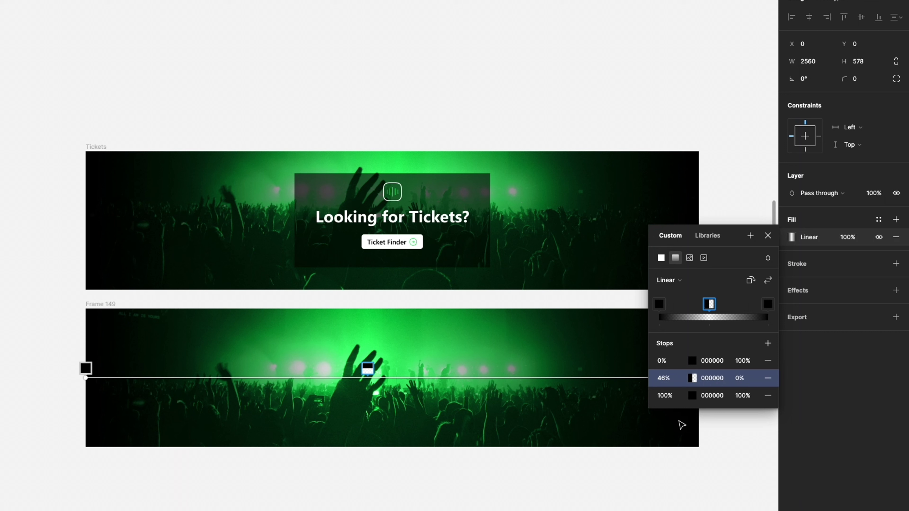
click(367, 371)
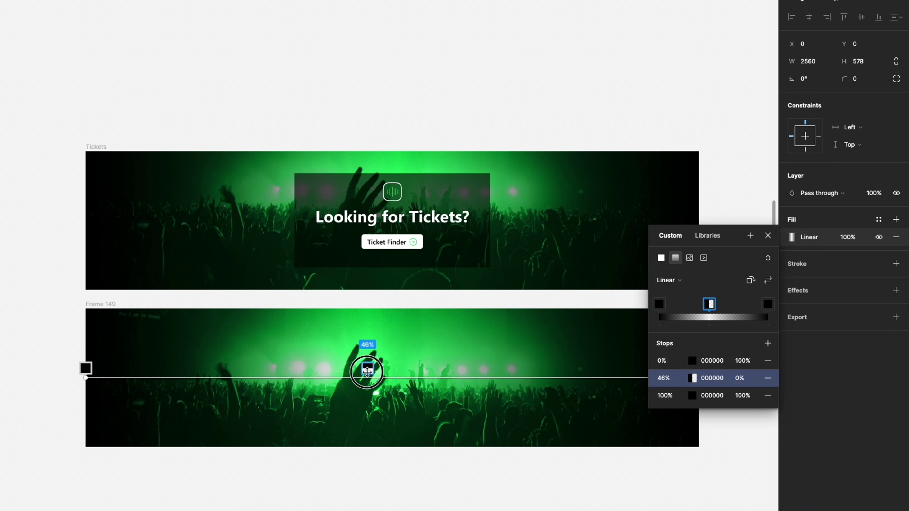
drag(367, 371, 410, 371)
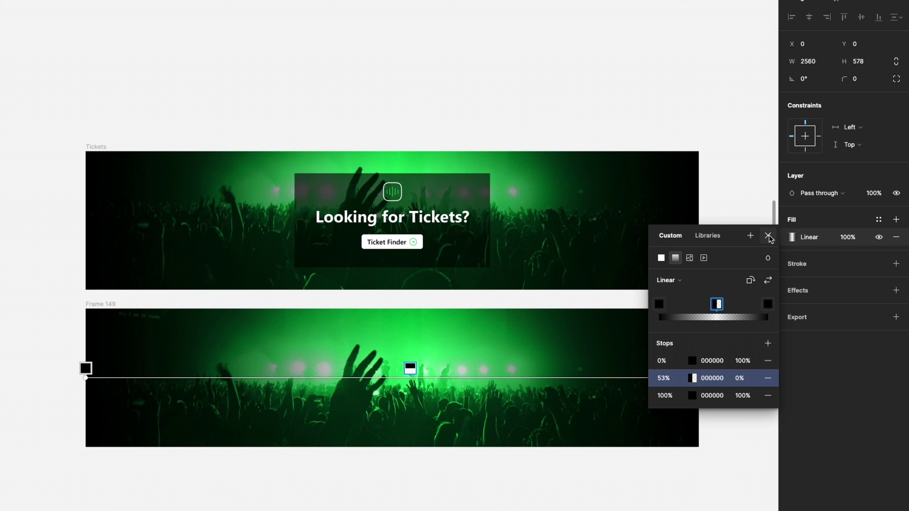
click(651, 452)
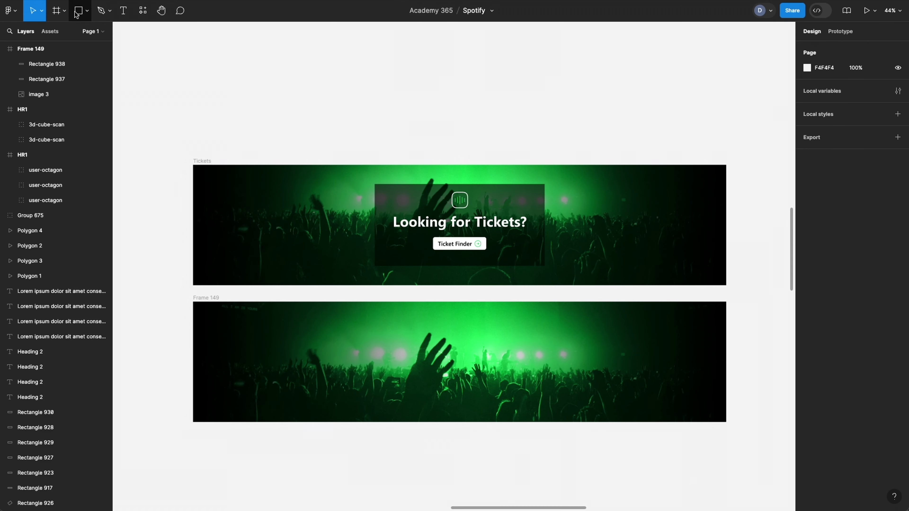
Draw a rectangle about 810 × 416 in the middle of the lower banner as a text panel
key(r)
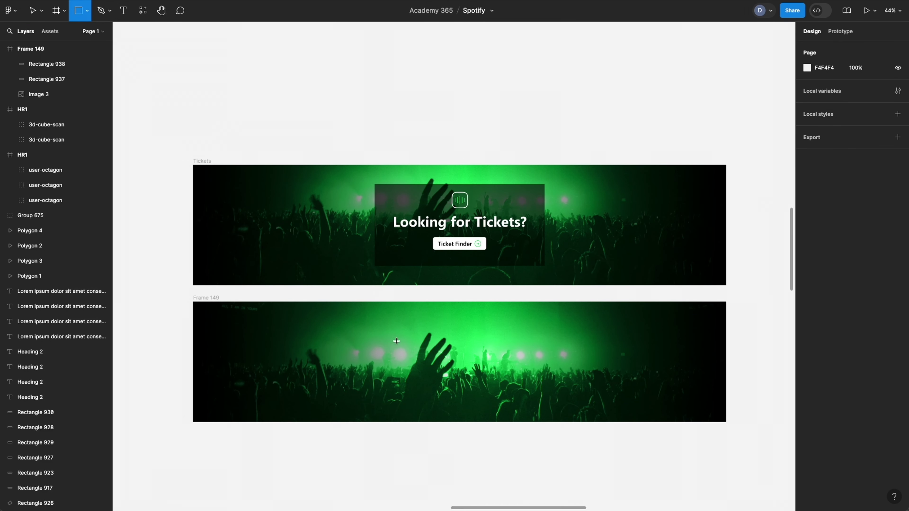
mouse_move(380, 321)
mouse_down()
mouse_move(570, 400)
mouse_move(549, 402)
mouse_up()
drag(470, 321, 471, 316)
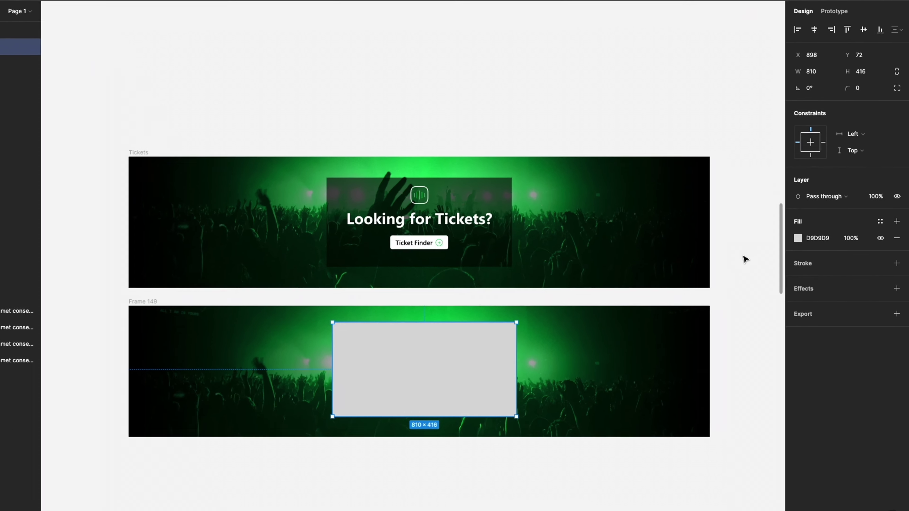
Fill the central panel rectangle with black, 000000, at 64% opacity
click(803, 240)
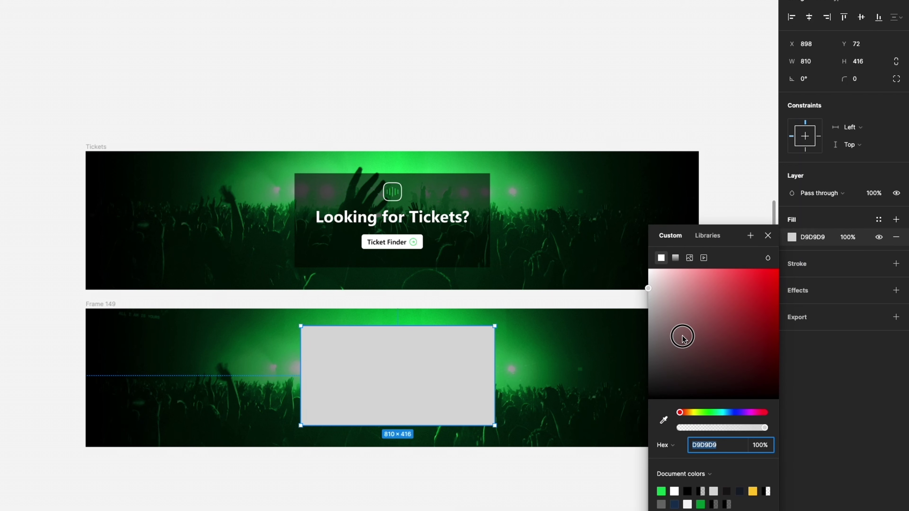
drag(684, 331, 630, 408)
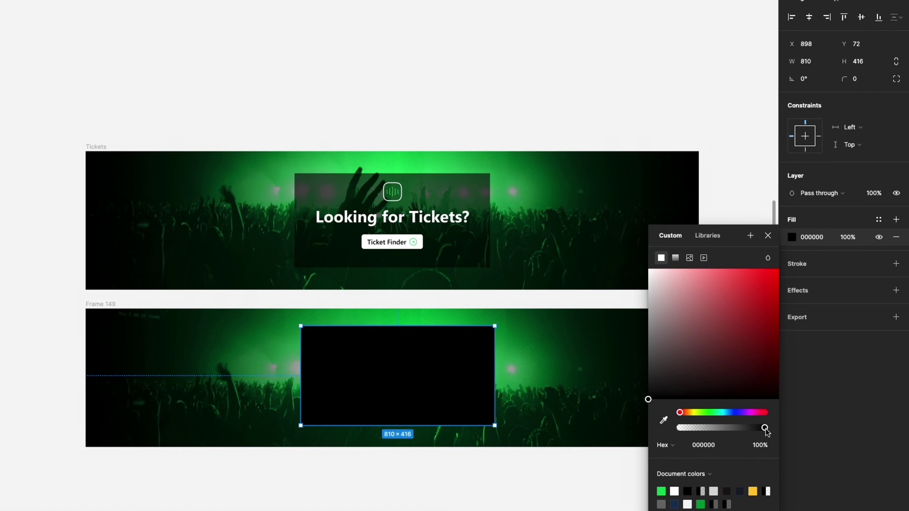
drag(765, 430, 734, 430)
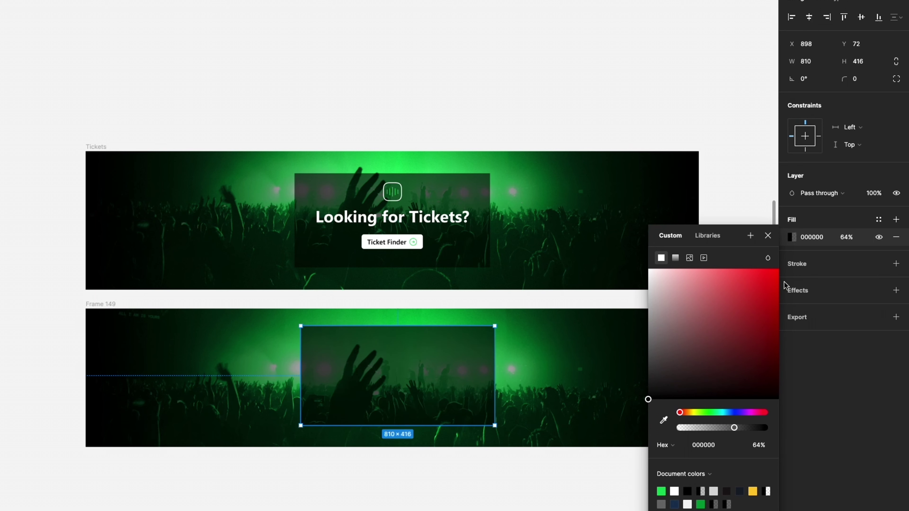
click(767, 237)
click(690, 111)
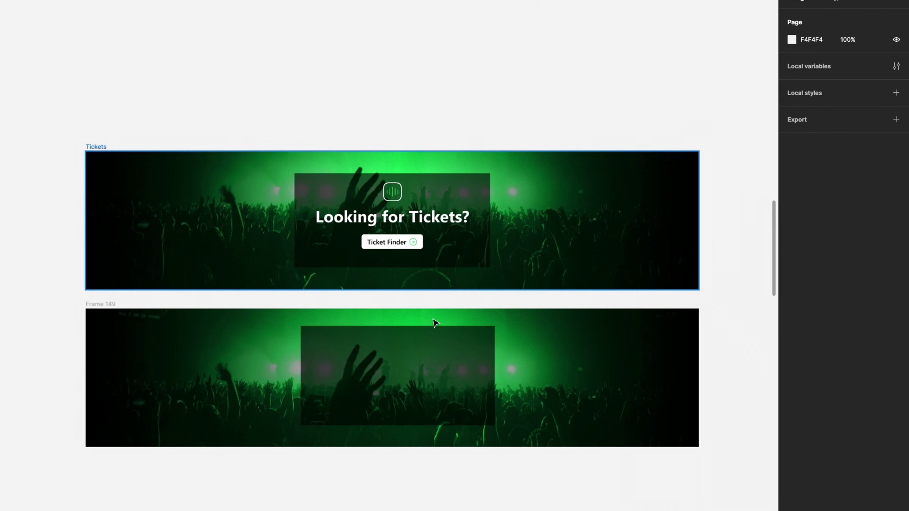
Add the heading text "Looking for Tickets?" to the lower banner and centre it over the dark panel
click(438, 347)
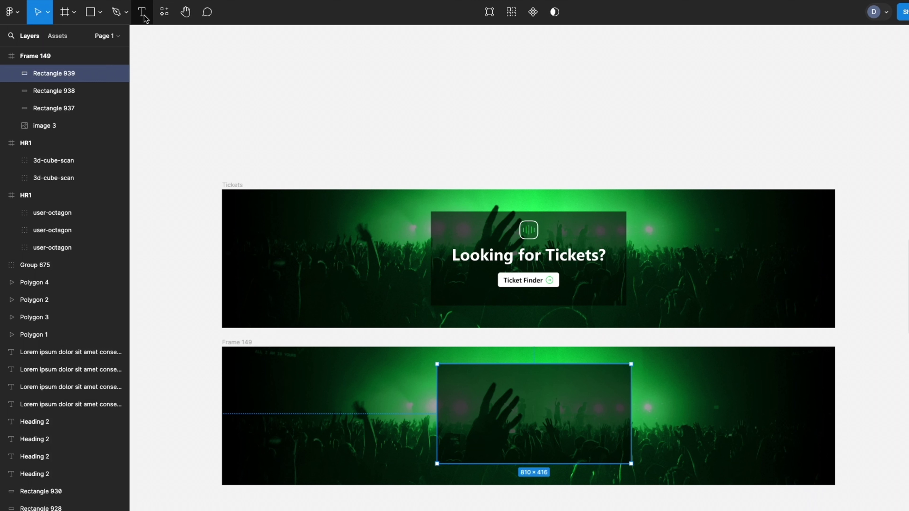
click(142, 13)
click(532, 391)
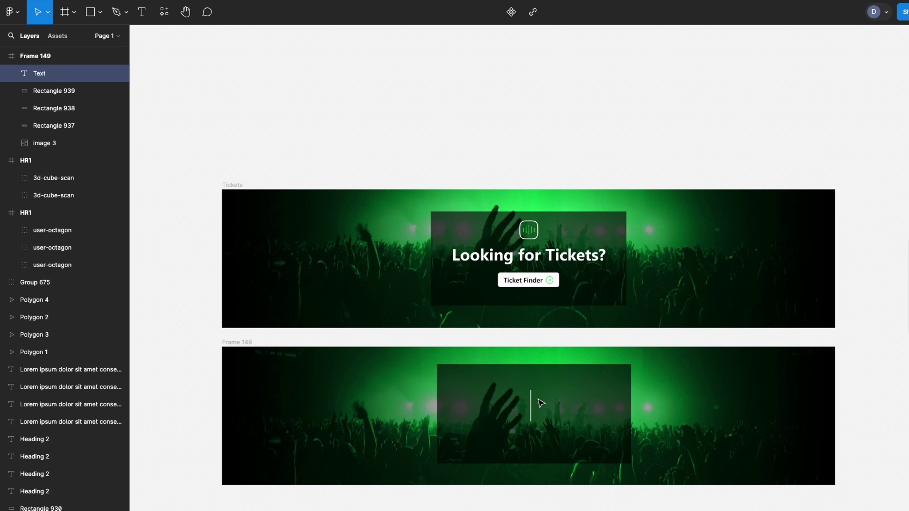
text(Look)
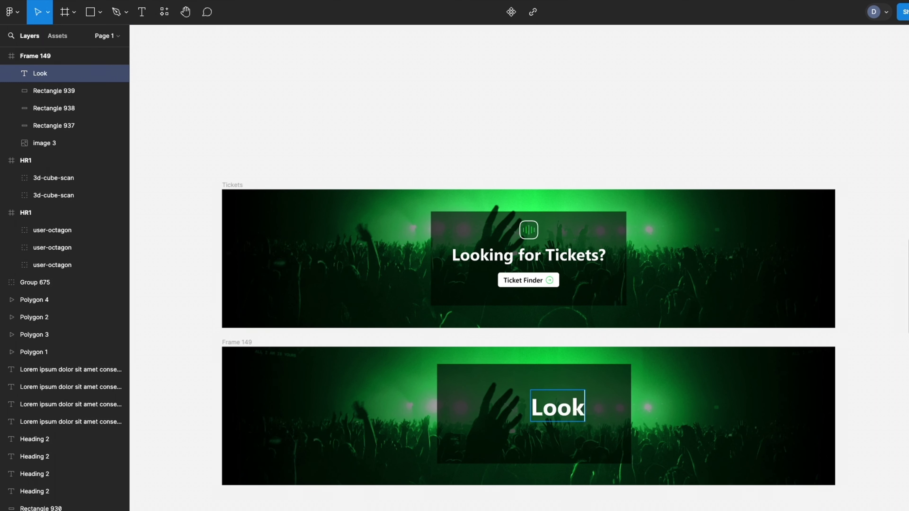
text(ing for Tickets?)
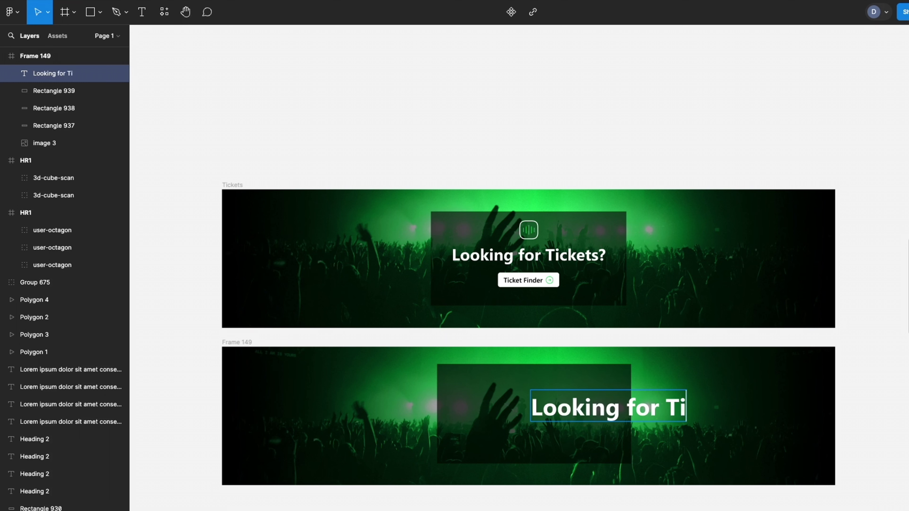
key(Escape)
drag(612, 413, 505, 413)
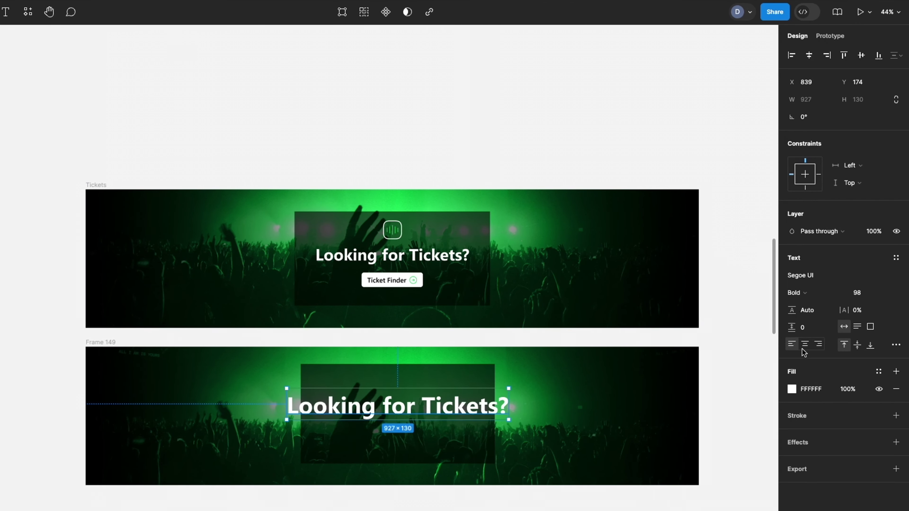
Centre-align the heading text, reduce its font size to 69 and move it slightly down on the panel
click(805, 347)
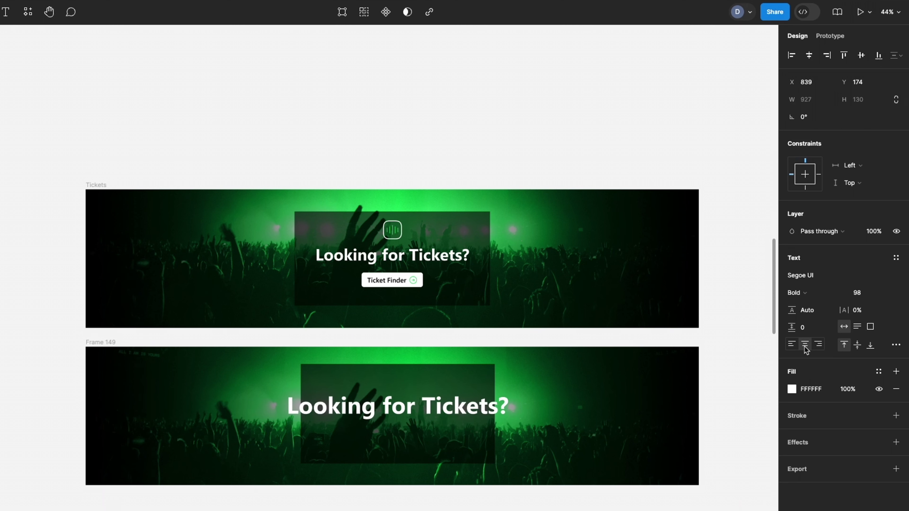
click(856, 293)
key(shift+Down)
key(shift+Down)
key(shift+Down)
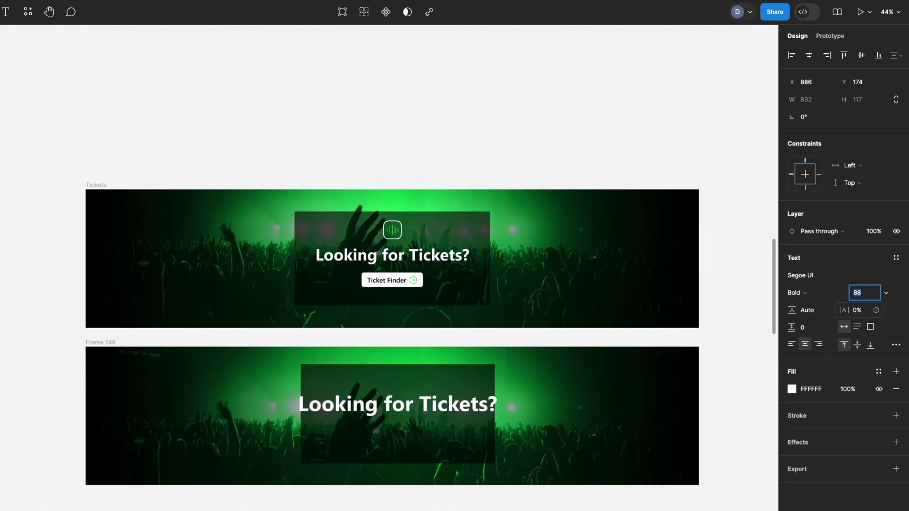
click(507, 131)
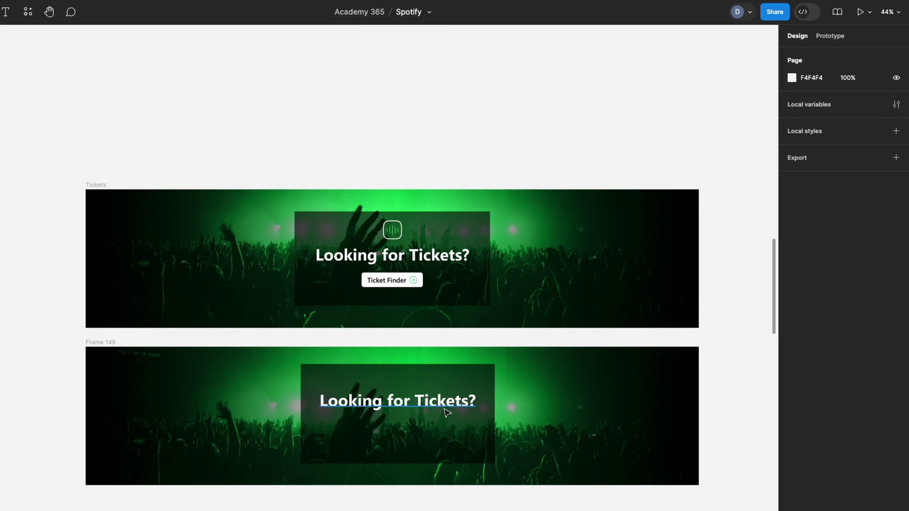
drag(447, 410, 446, 416)
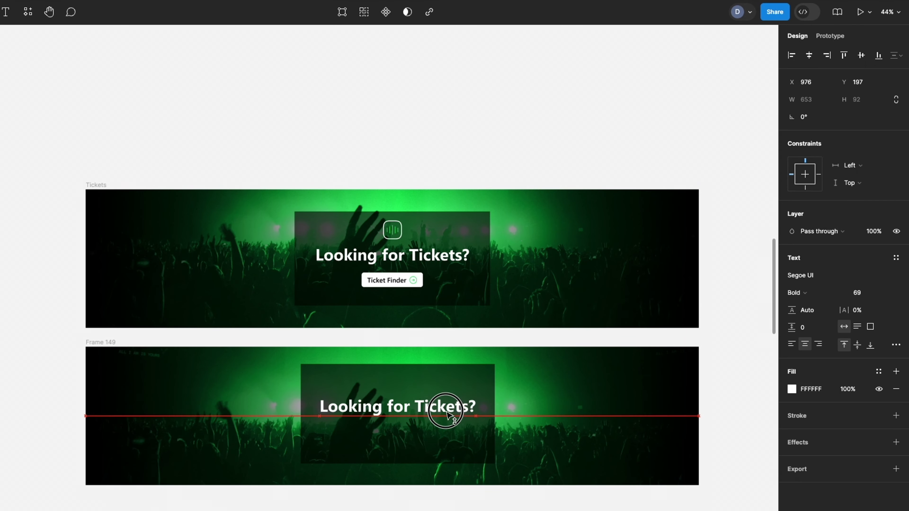
Draw a button rectangle about 369 × 97 below the heading in the lower banner
scroll(391, 293, up, 5)
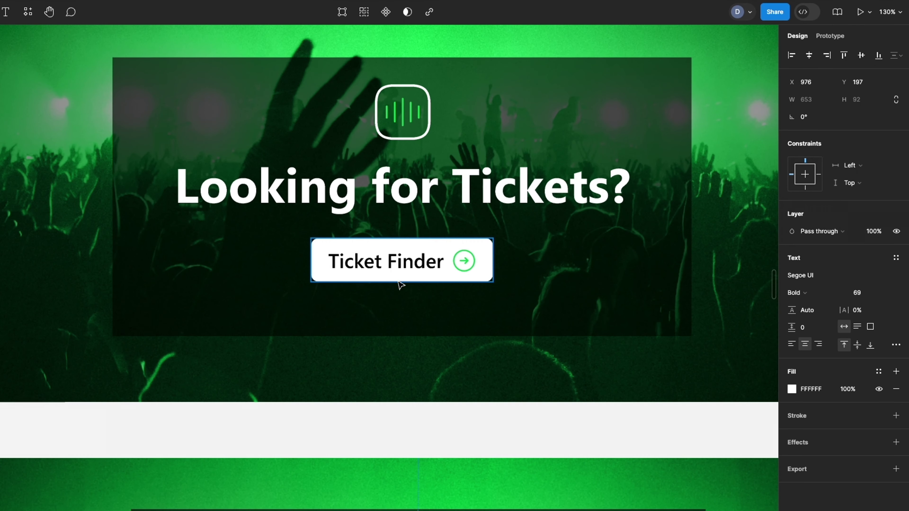
scroll(400, 280, down, 2)
click(412, 89)
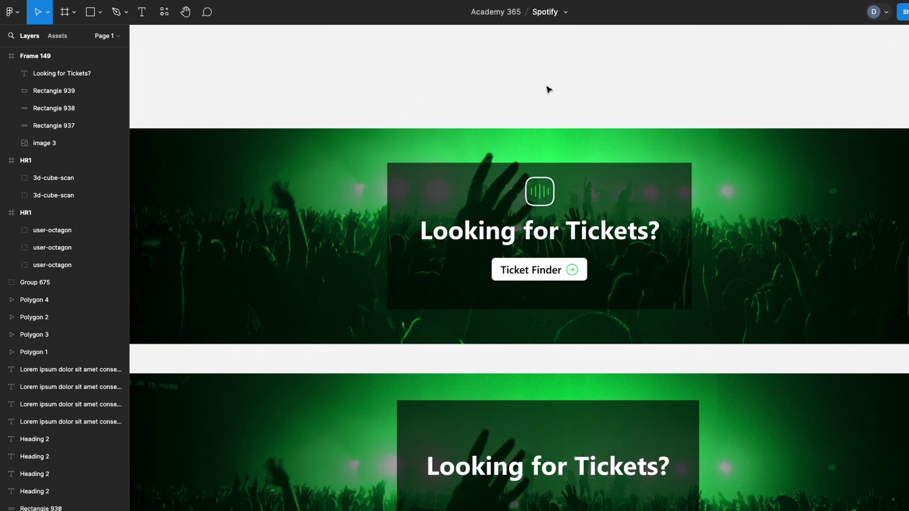
scroll(393, 92, down, 1)
click(91, 11)
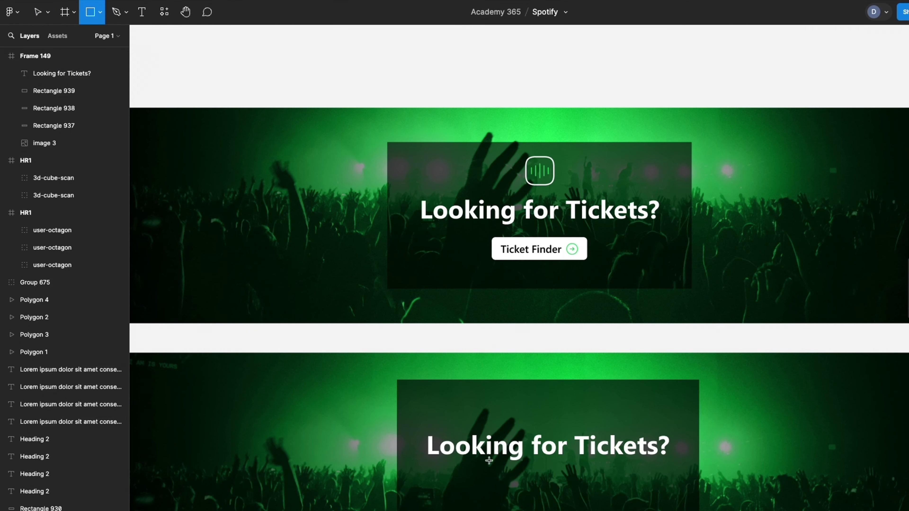
drag(473, 468, 611, 505)
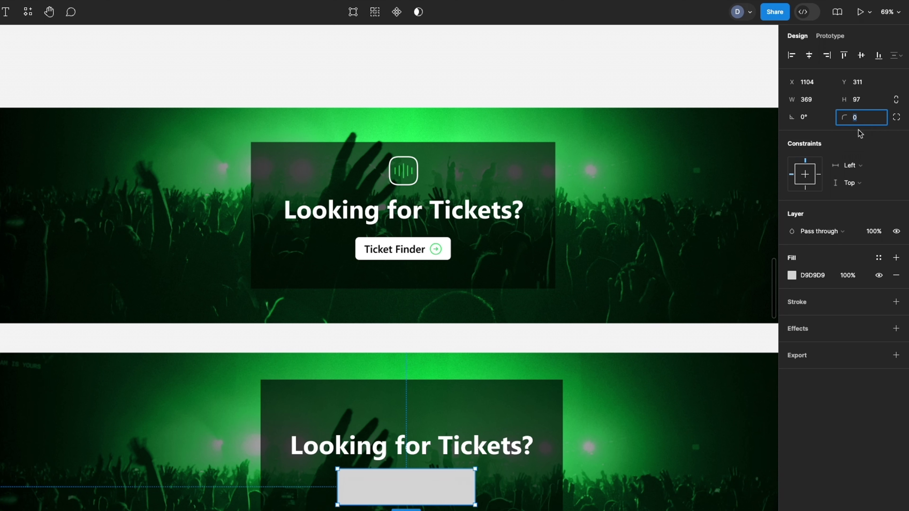
Round the button rectangle's corners to 19 and fill it with white, fff
text(19)
key(Return)
click(791, 277)
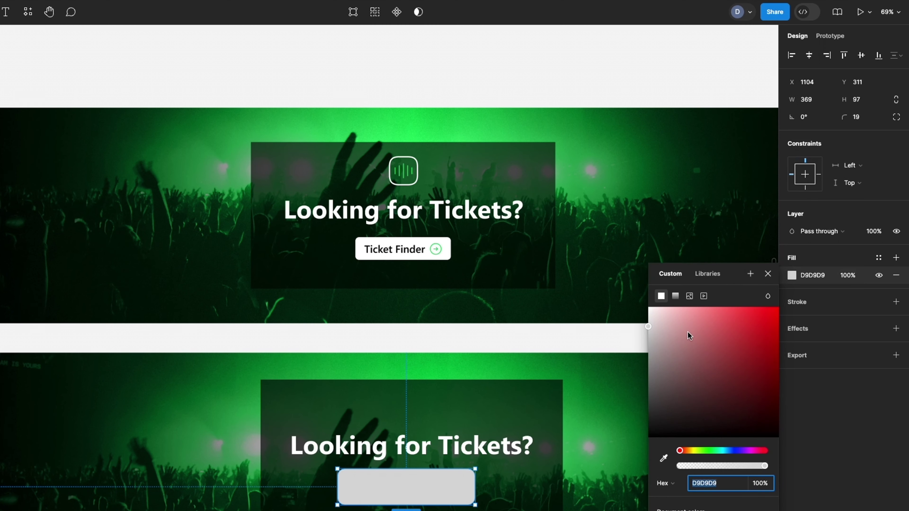
text(fff)
key(Return)
click(527, 61)
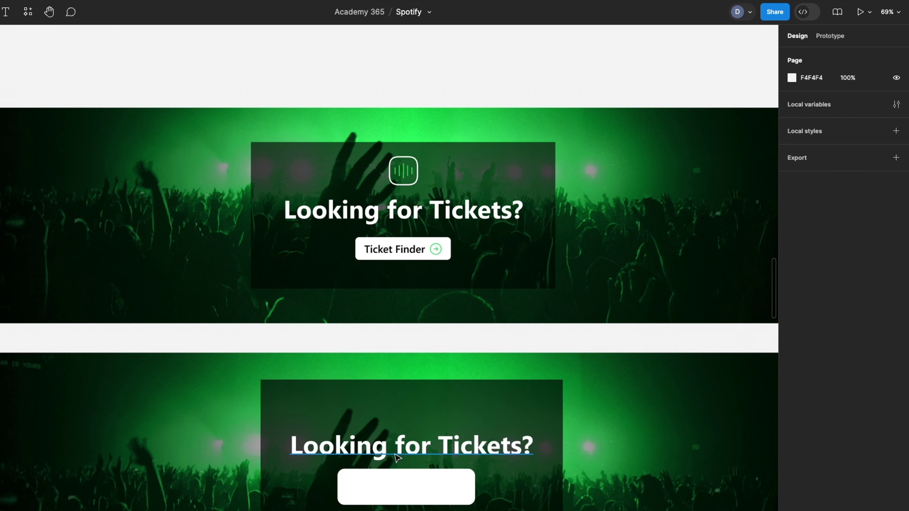
Duplicate the heading down over the button and bring the copy in front of the white rectangle
click(397, 457)
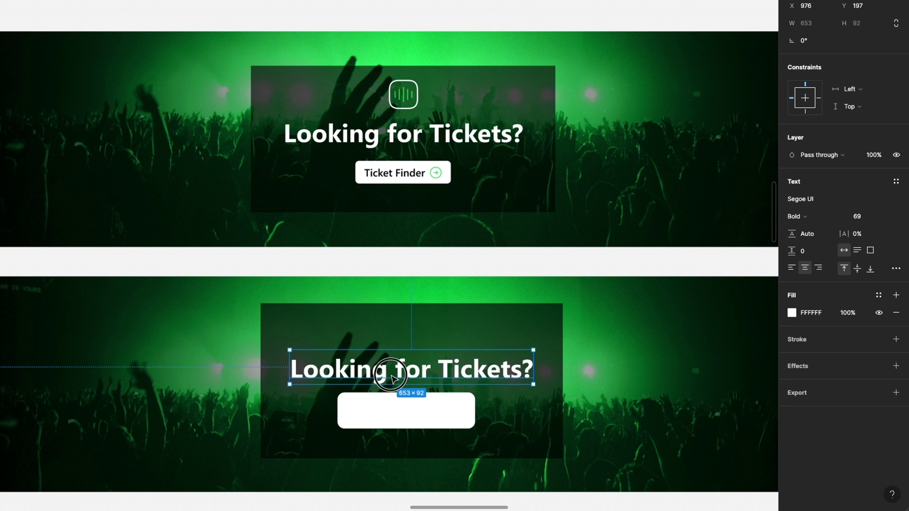
drag(395, 381, 394, 416)
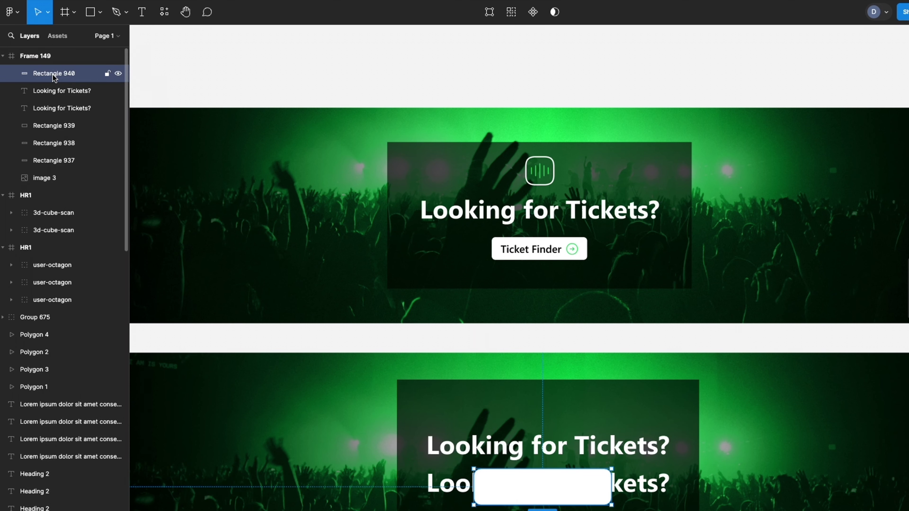
drag(51, 94, 46, 67)
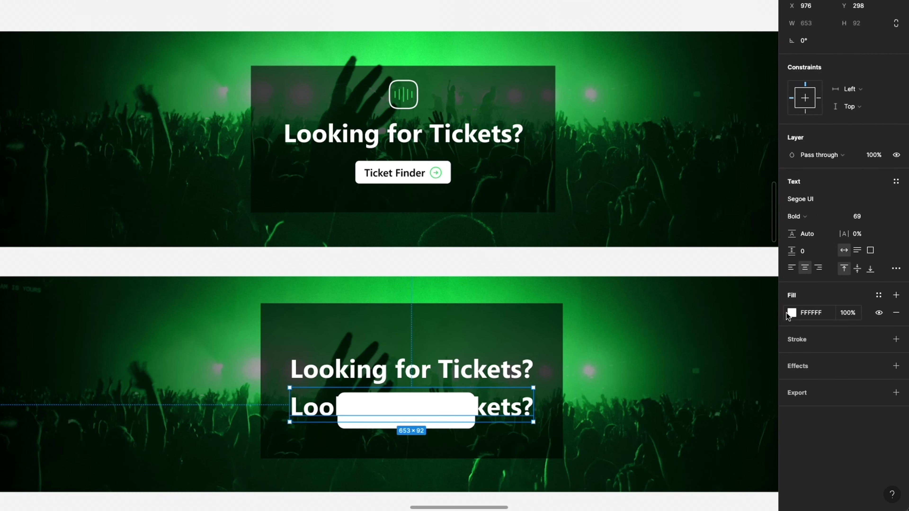
Set the copied heading's fill to black, 000000, and its font size to 29
click(790, 314)
drag(683, 342, 626, 376)
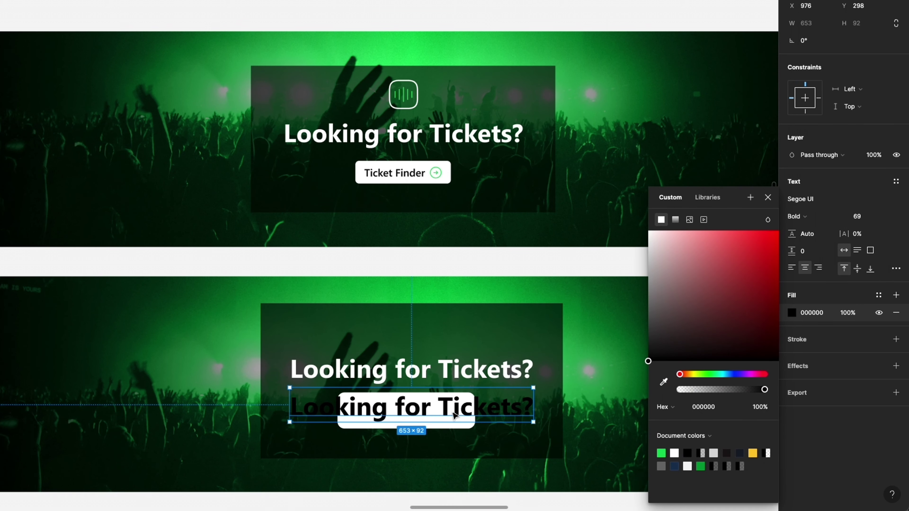
click(859, 218)
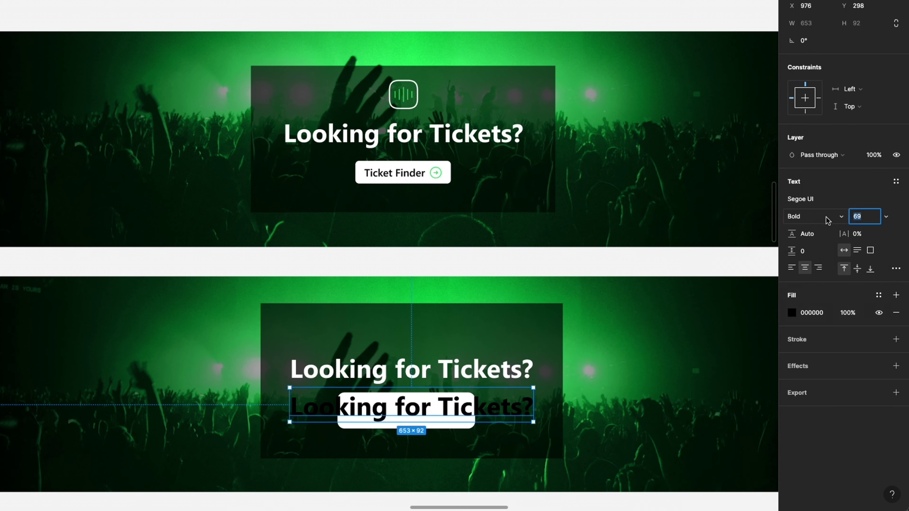
text(39)
key(Return)
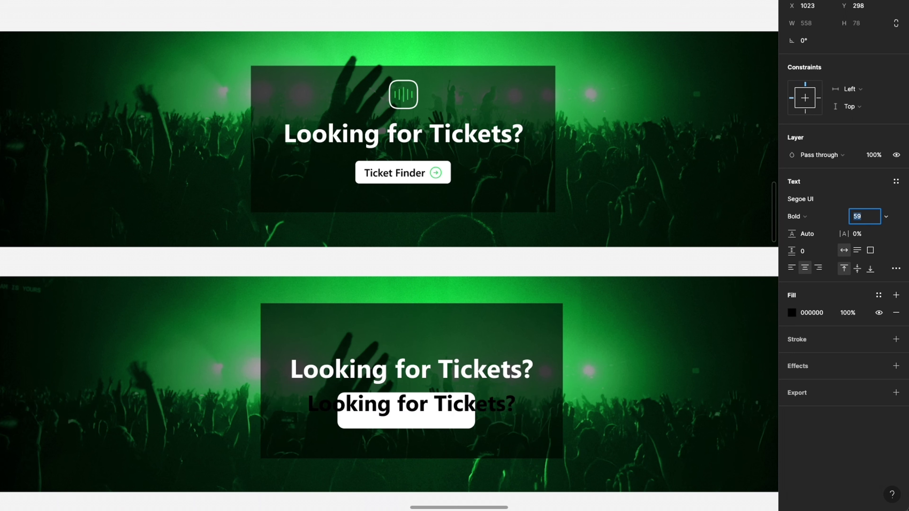
text(29)
key(Return)
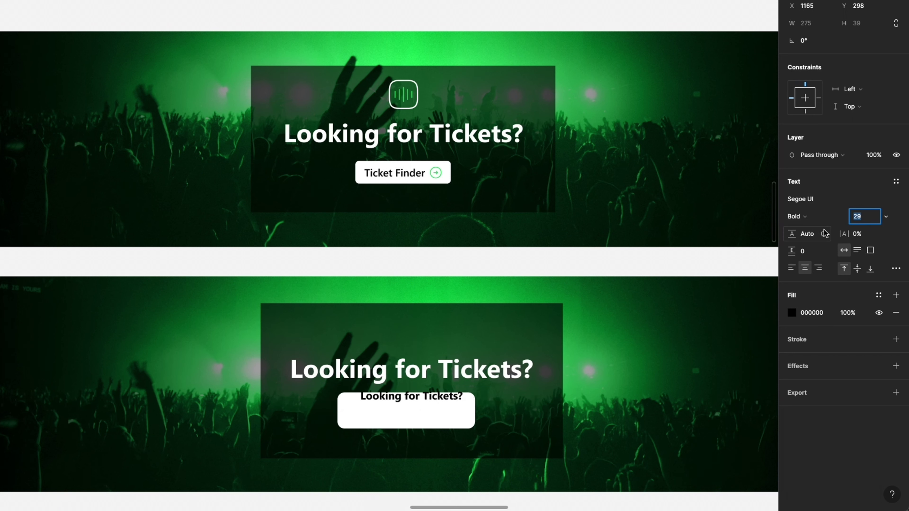
Place the copied text inside the white button and change its wording to "Ticket Finder"
drag(408, 396, 399, 411)
double_click(396, 410)
text(Ticket Finder)
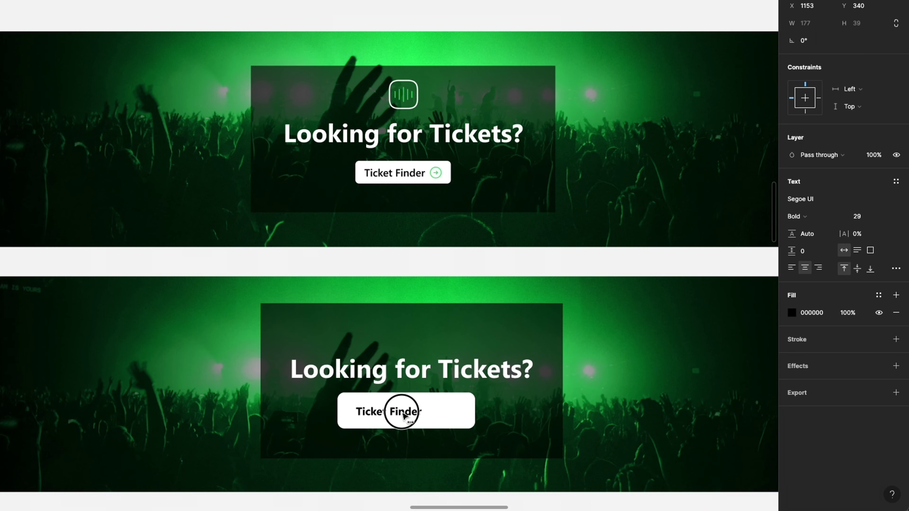
drag(403, 415, 406, 415)
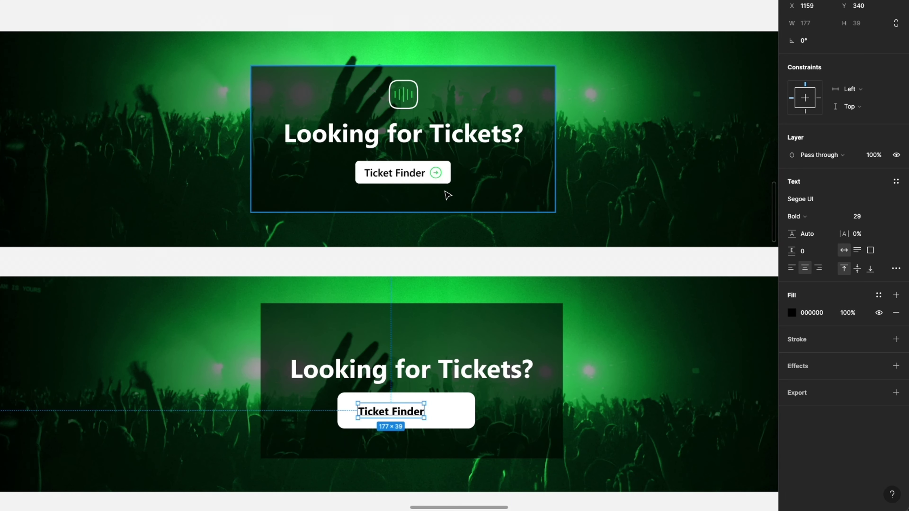
Copy the circled right-arrow icon from the Linear icon set's Arrow section and paste it into the new ticket banner
scroll(444, 193, up, 5)
scroll(438, 188, down, 8)
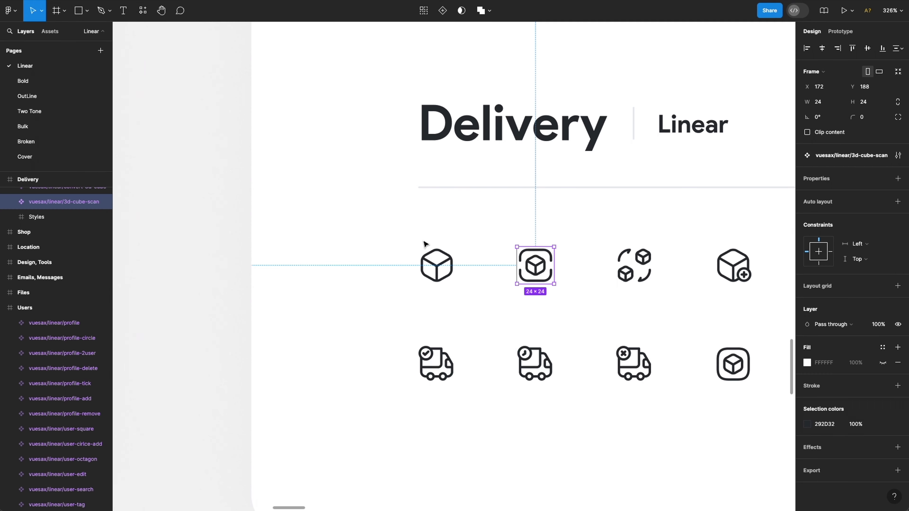
scroll(425, 244, down, 10)
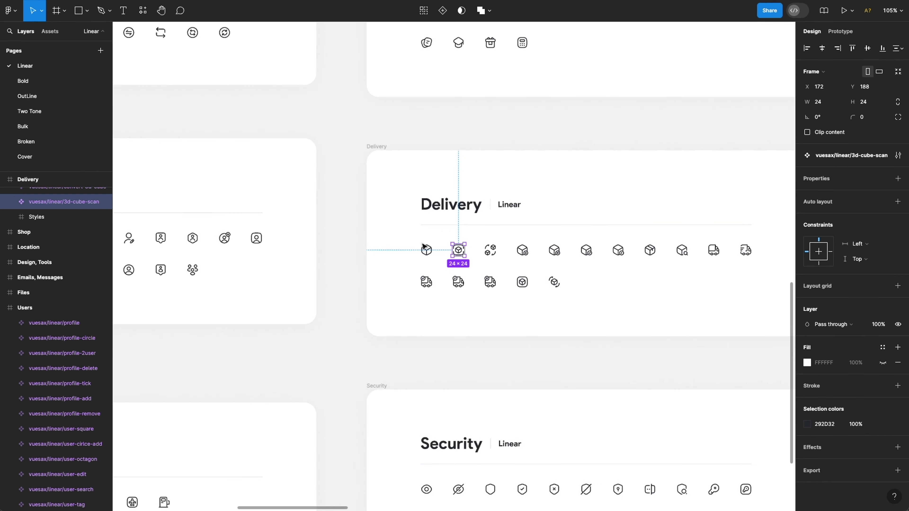
scroll(412, 245, down, 1)
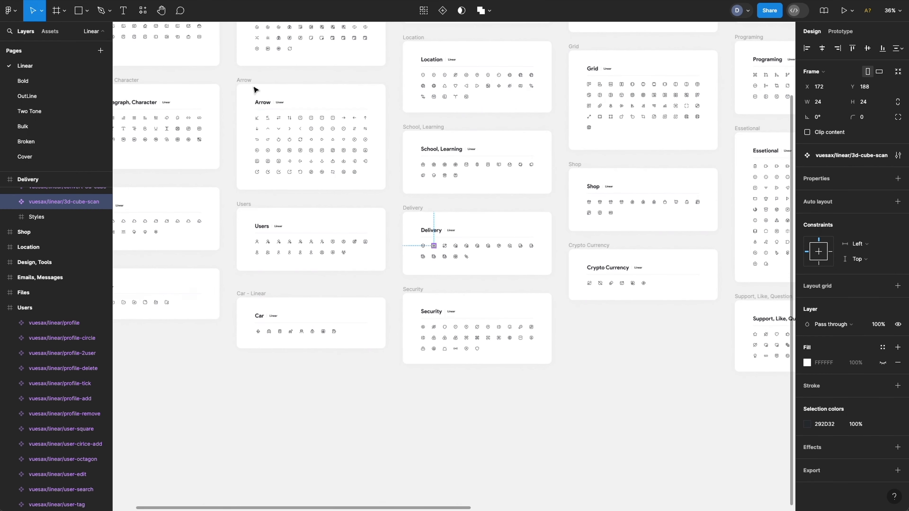
scroll(253, 133, up, 6)
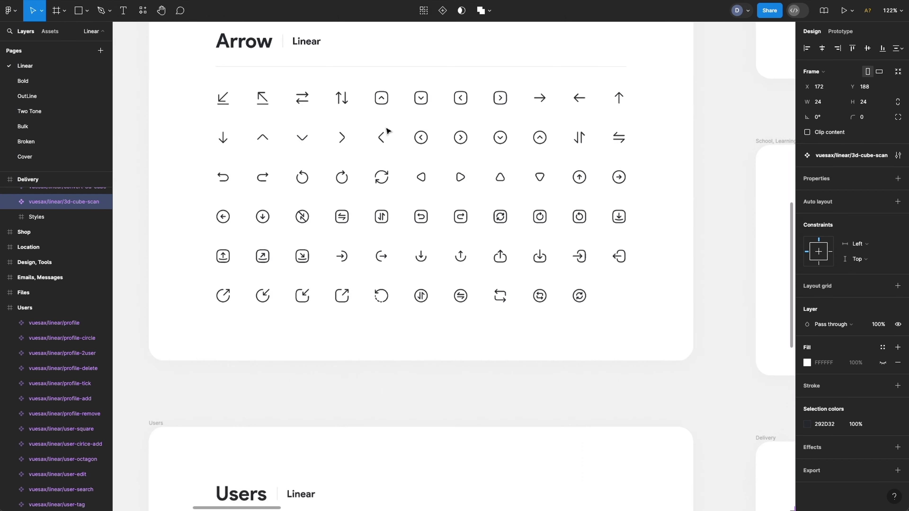
scroll(387, 131, up, 2)
click(481, 146)
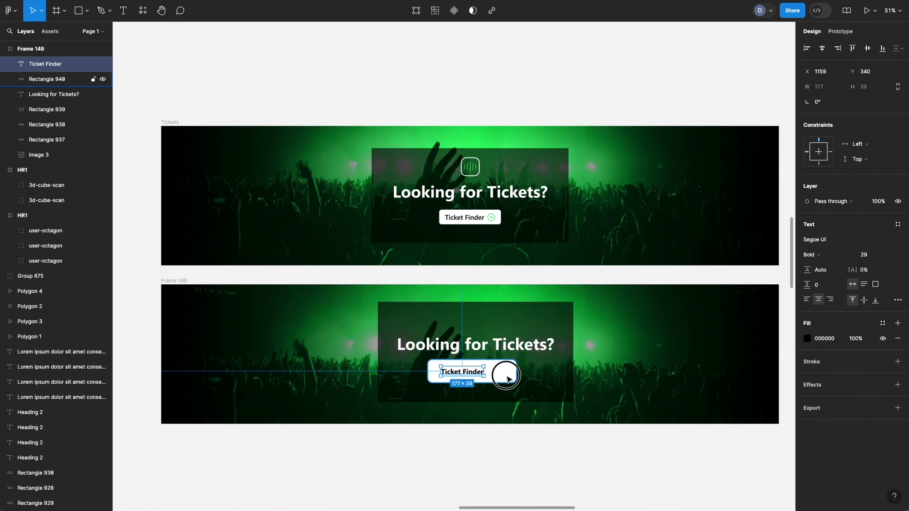
key(ctrl+v)
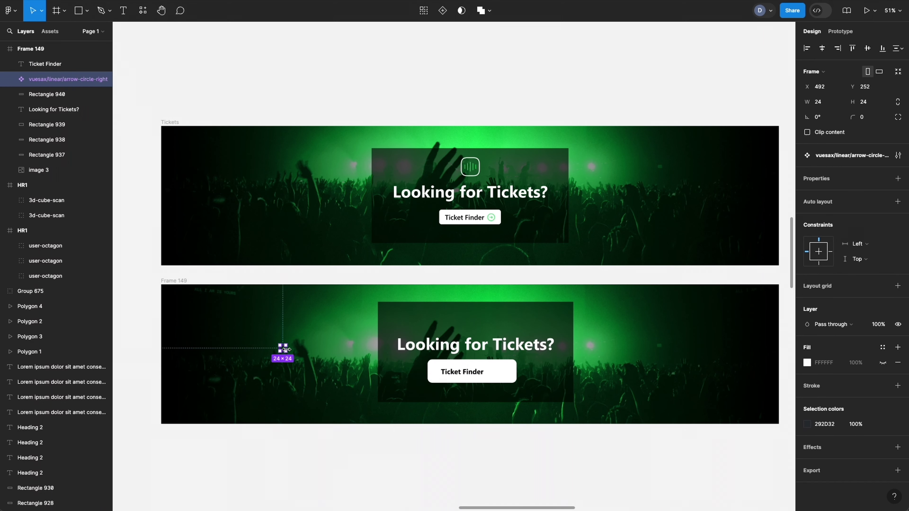
Place the pasted arrow icon inside the white button, just after the Ticket Finder text
scroll(286, 353, up, 5)
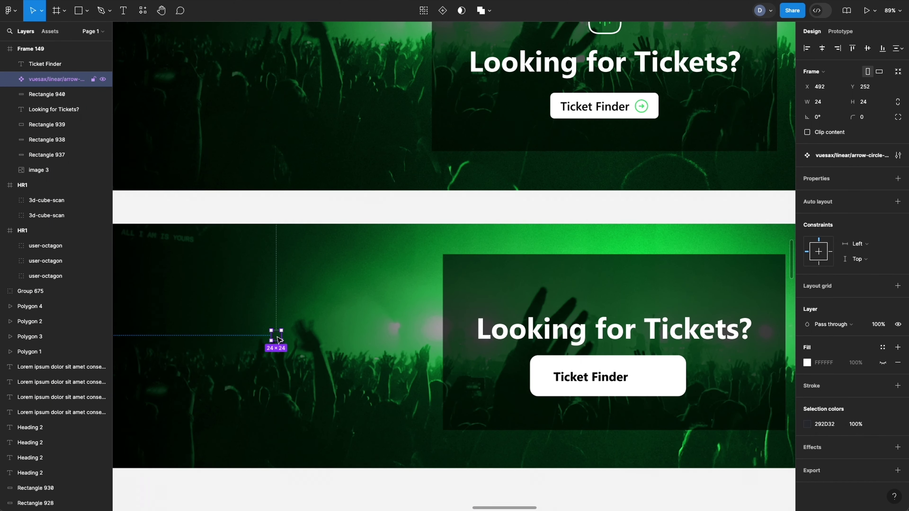
drag(274, 342, 426, 335)
drag(352, 346, 605, 394)
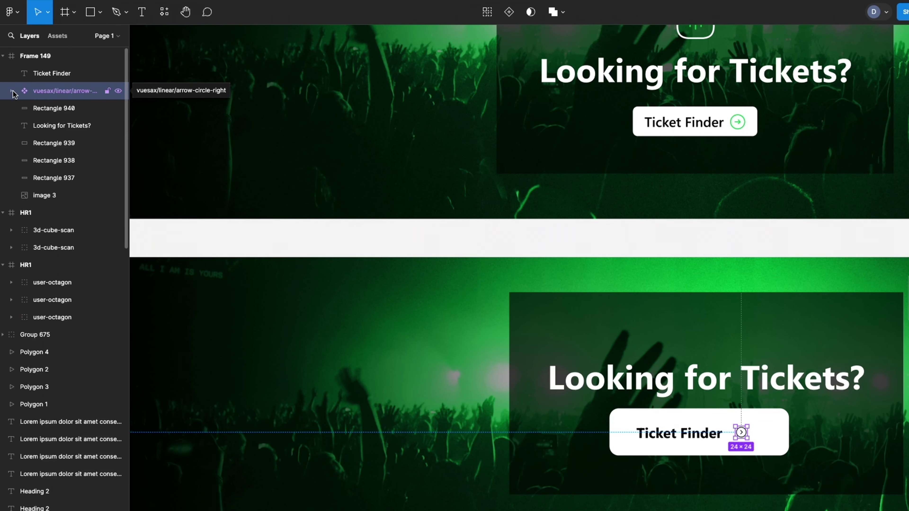
Move the arrow-circle-right group out of its icon component in the layer list and delete the leftover component
click(11, 92)
click(24, 108)
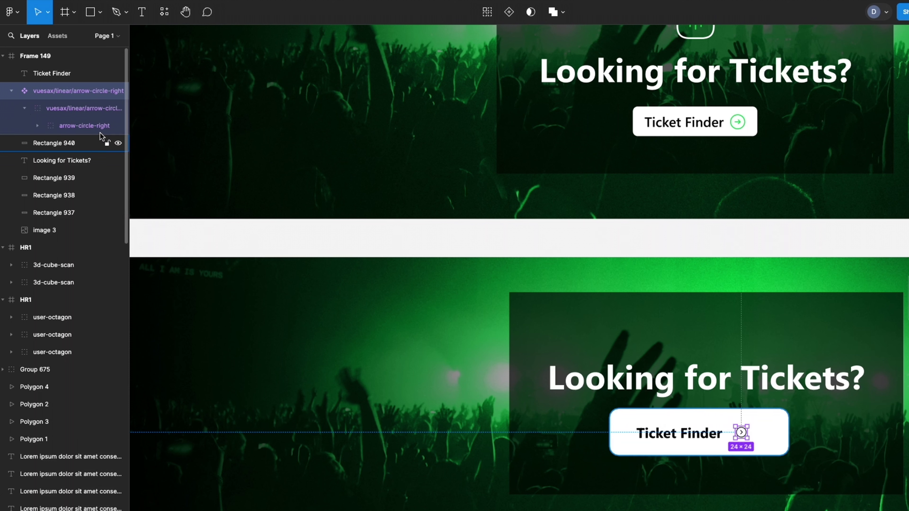
click(85, 126)
drag(79, 125, 56, 87)
click(57, 112)
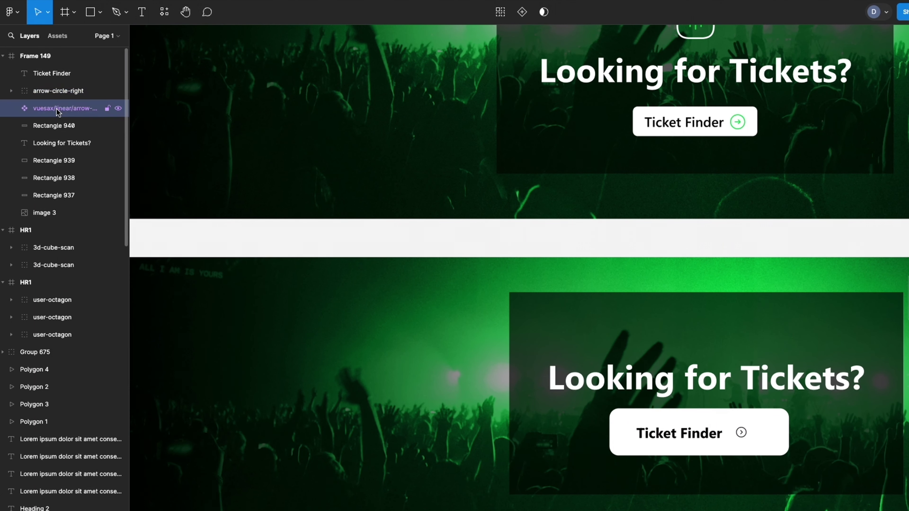
key(Delete)
Enlarge the arrow icon to 46 × 46 and reposition it beside the Ticket Finder text
click(740, 431)
scroll(787, 460, up, 5)
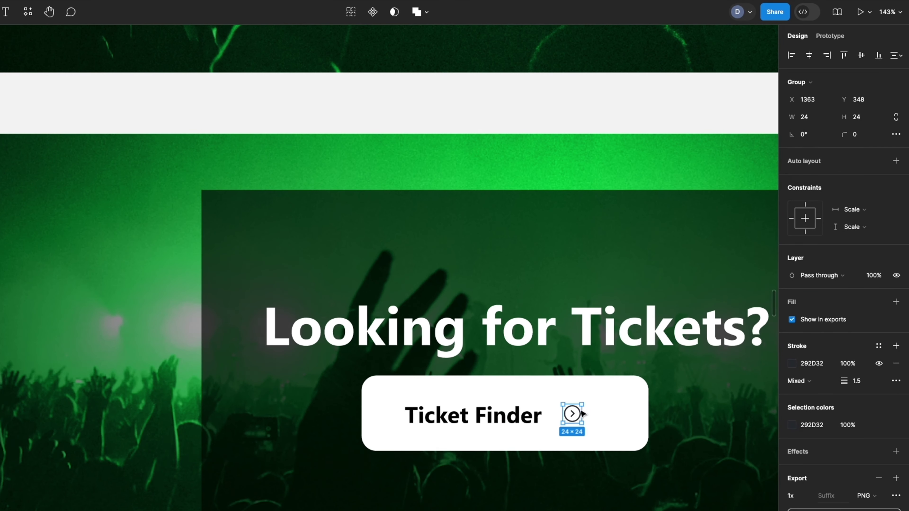
mouse_move(581, 403)
mouse_down()
mouse_move(589, 387)
mouse_move(589, 398)
mouse_up()
drag(574, 414, 580, 421)
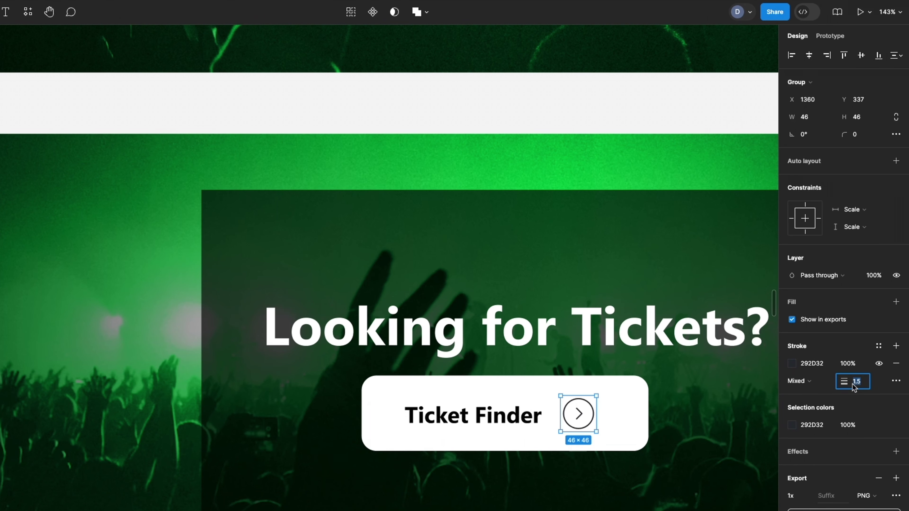
Set the arrow icon's stroke weight to 3.5 and its stroke colour to the document's bright green, 14D756
text(3.5)
key(Return)
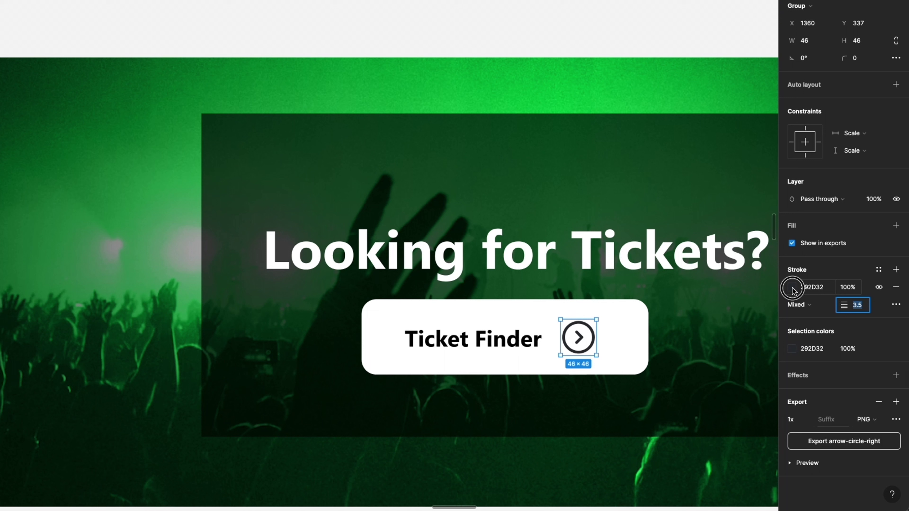
click(791, 287)
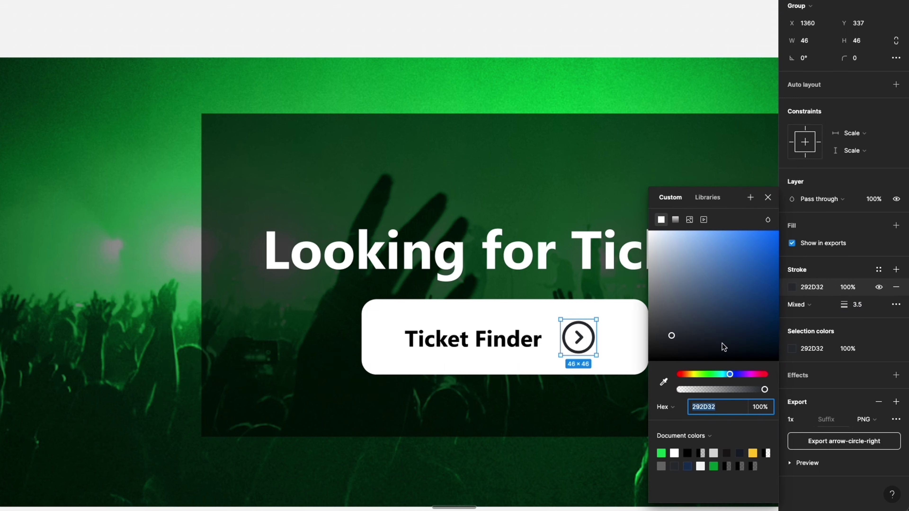
click(662, 452)
click(608, 412)
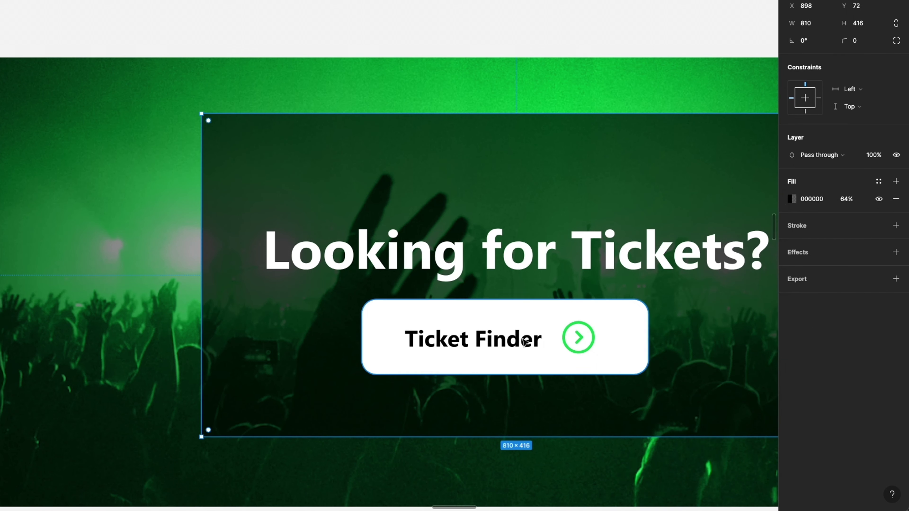
Line the arrow icon up with the Ticket Finder text and shrink the white button rectangle to 316 × 77
click(515, 339)
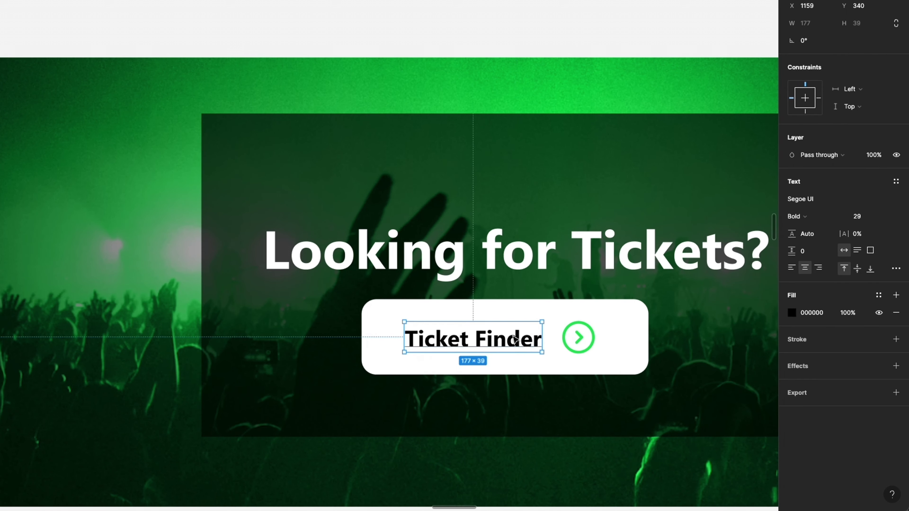
click(581, 345)
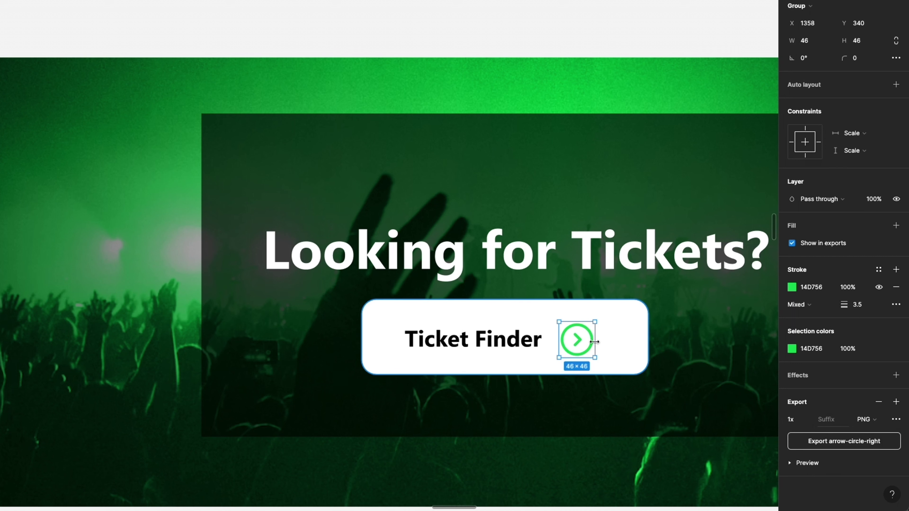
click(629, 352)
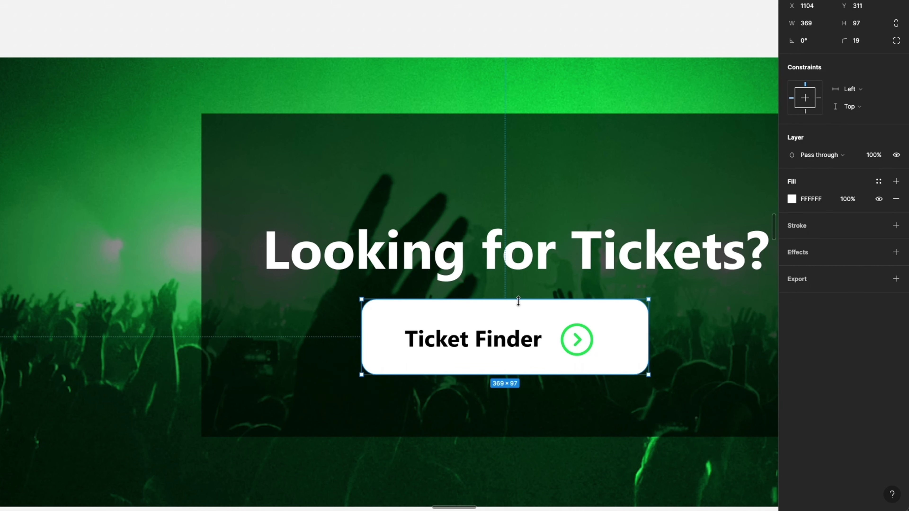
mouse_move(518, 301)
mouse_down()
mouse_move(518, 316)
mouse_move(518, 295)
mouse_move(519, 306)
mouse_up()
drag(648, 336, 622, 336)
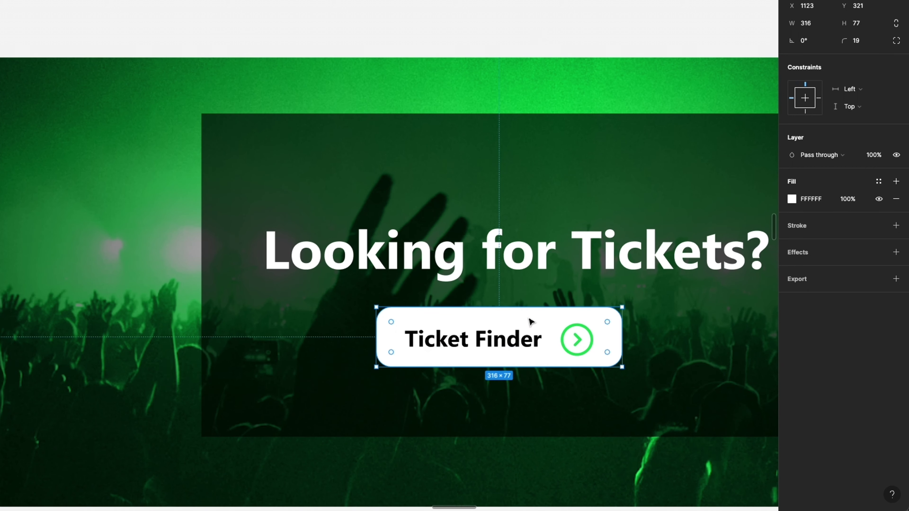
click(528, 36)
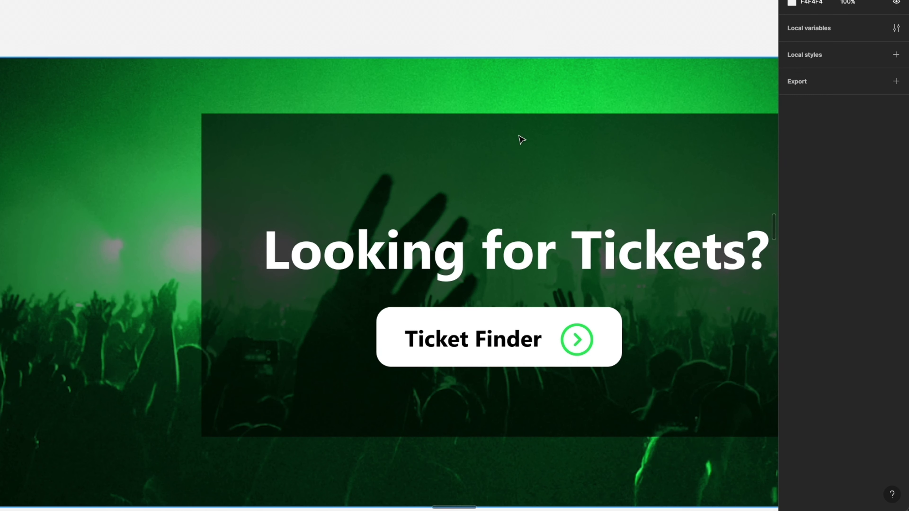
Group the Ticket Finder text, arrow icon and white rectangle, and move the group under the middle of the heading
double_click(510, 343)
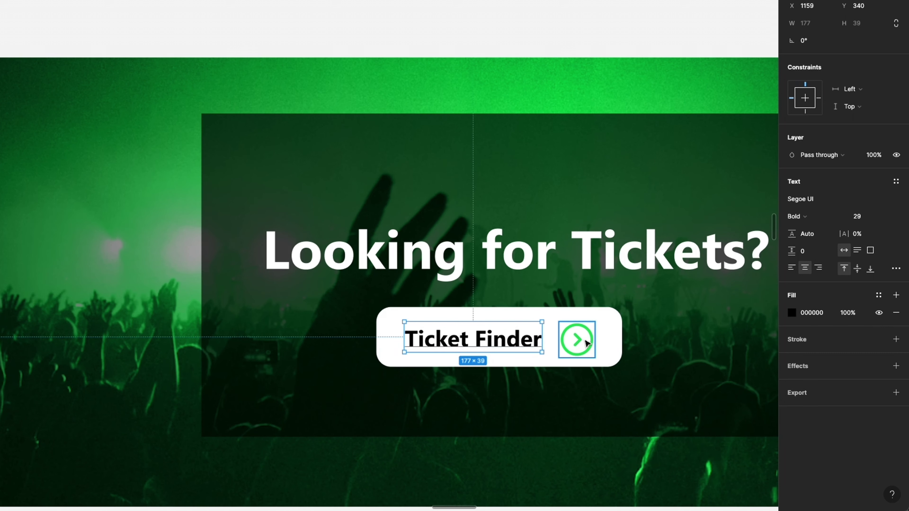
shift+click(579, 345)
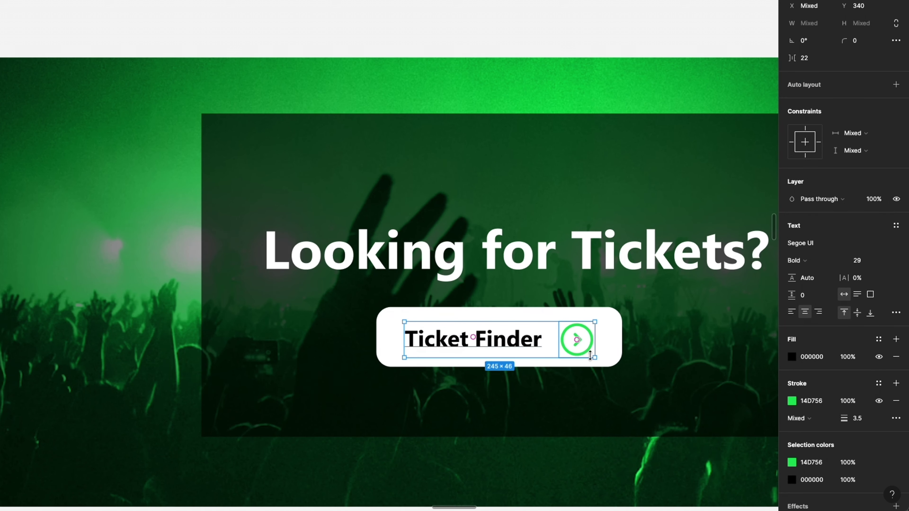
shift+click(603, 352)
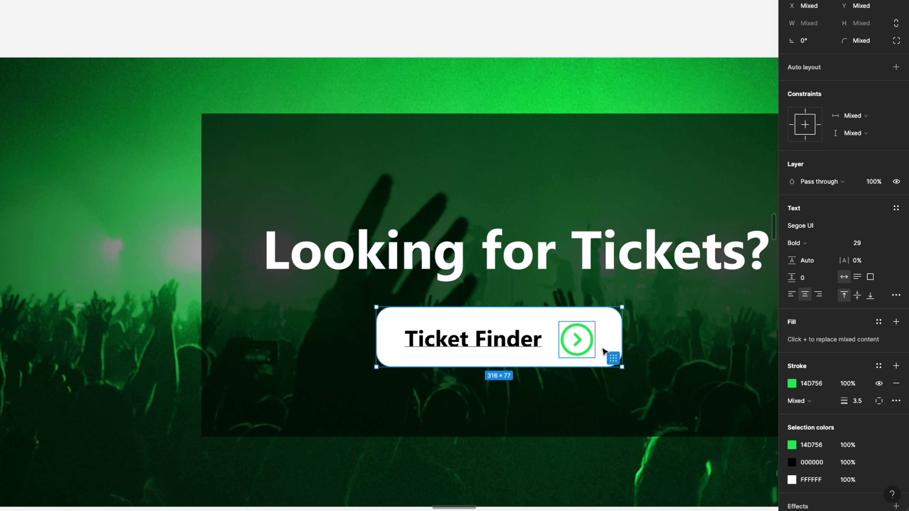
right_click(604, 352)
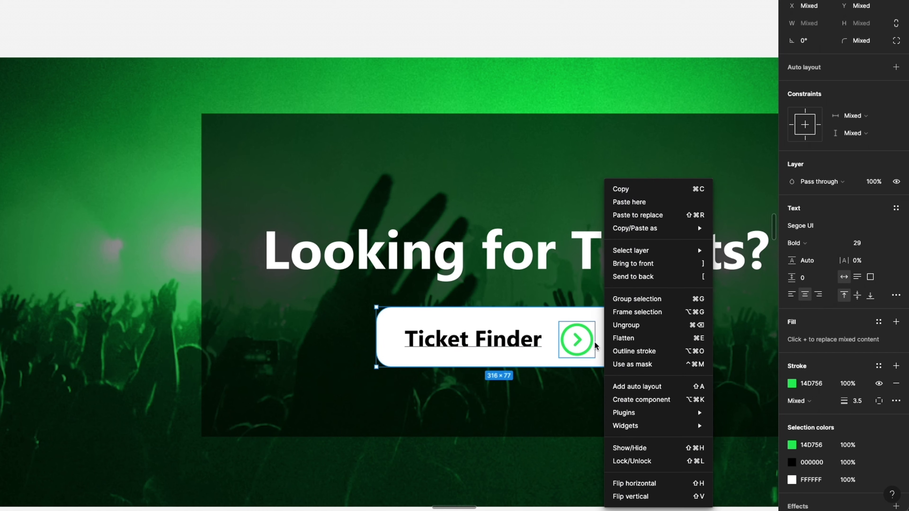
click(640, 301)
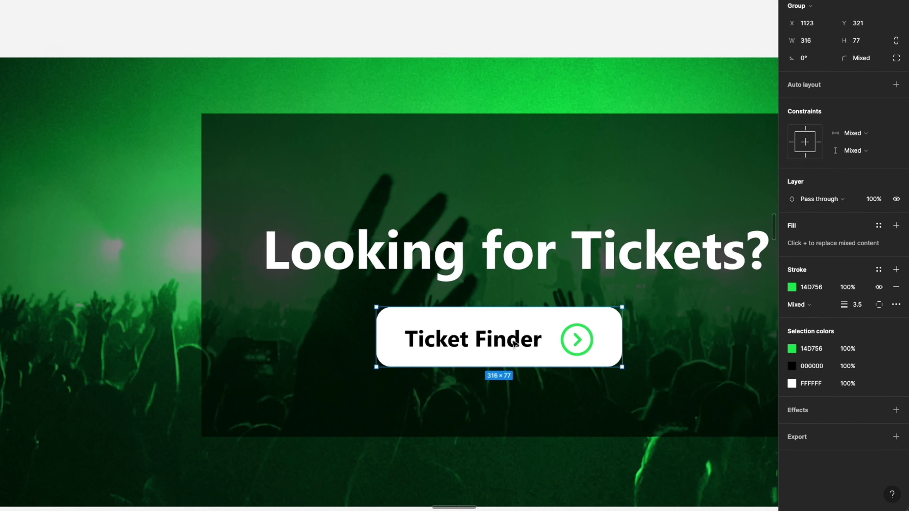
drag(519, 331, 573, 335)
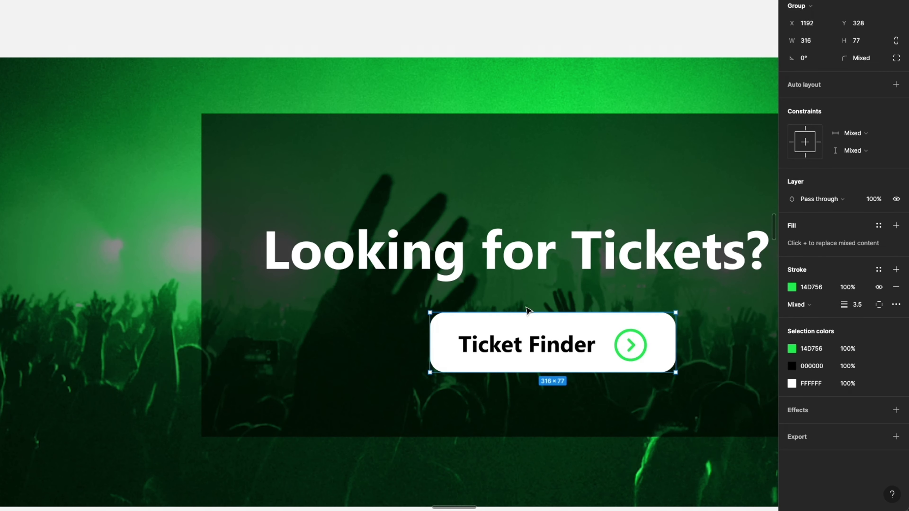
Centre the dark translucent rectangle, the Looking for Tickets? heading and the Ticket Finder button group horizontally in the banner frame
scroll(484, 309, down, 3)
scroll(485, 308, down, 2)
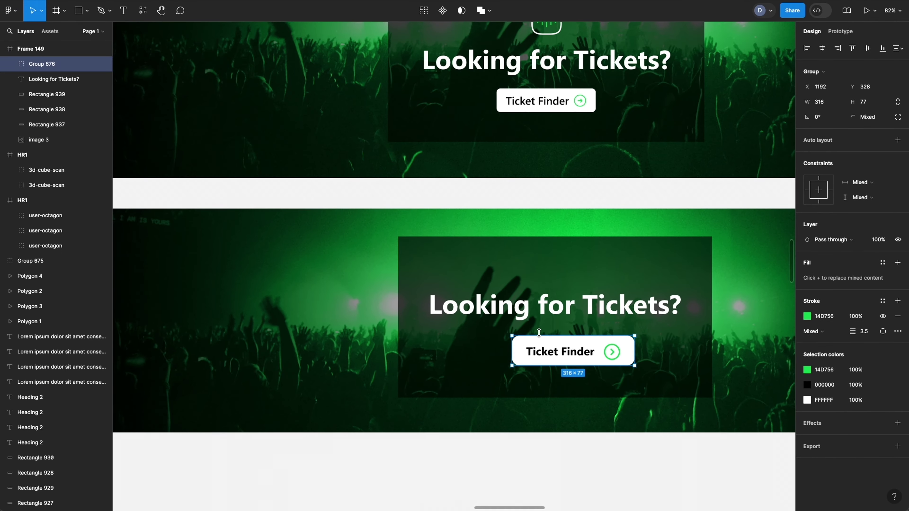
scroll(485, 309, down, 3)
scroll(537, 332, right, 3)
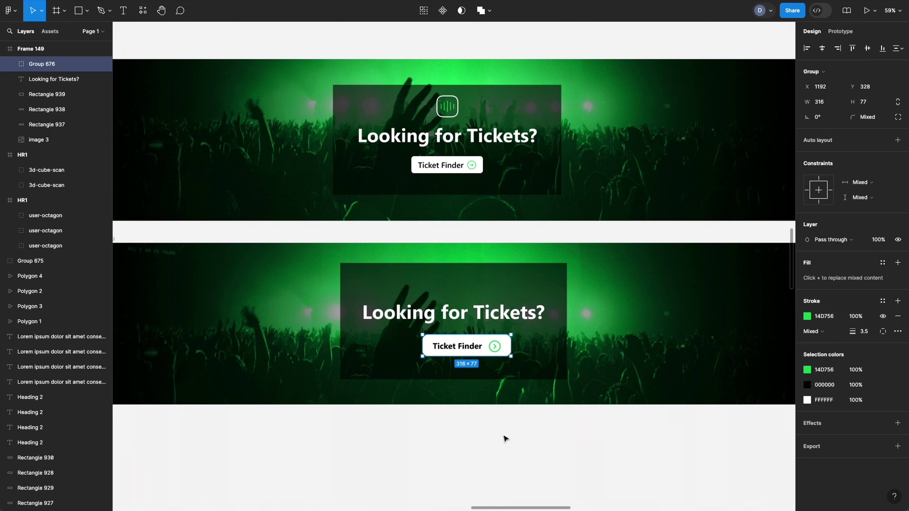
scroll(405, 324, left, 6)
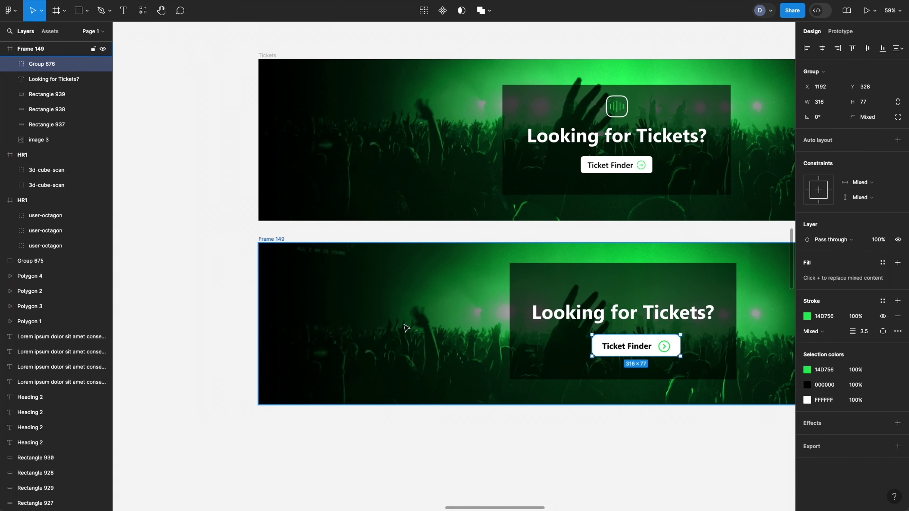
scroll(481, 354, right, 6)
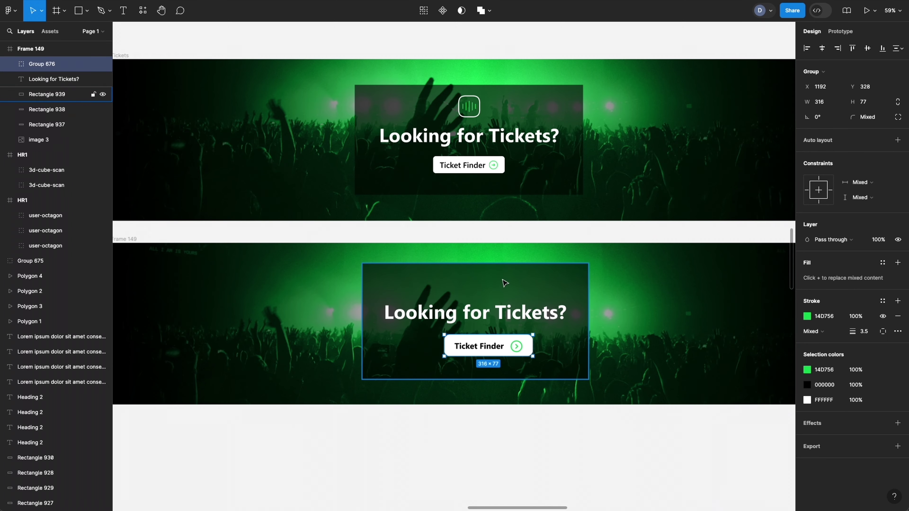
click(504, 281)
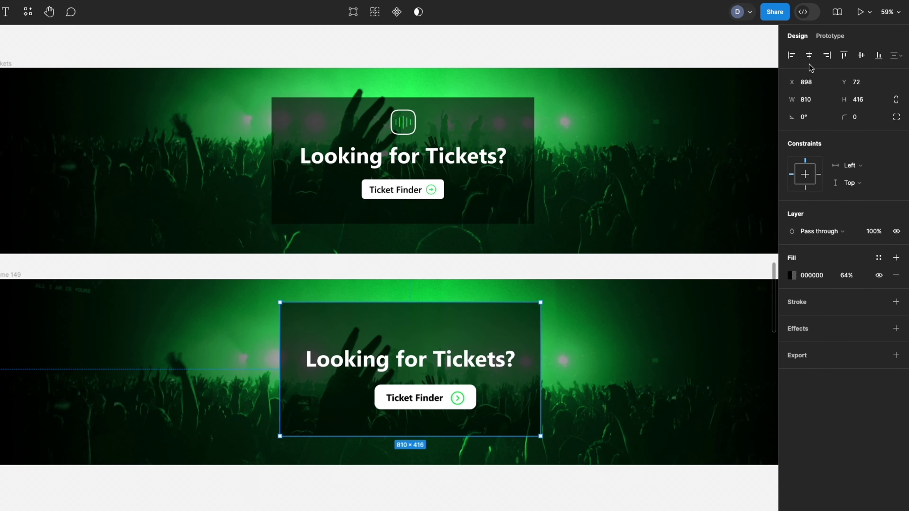
click(811, 61)
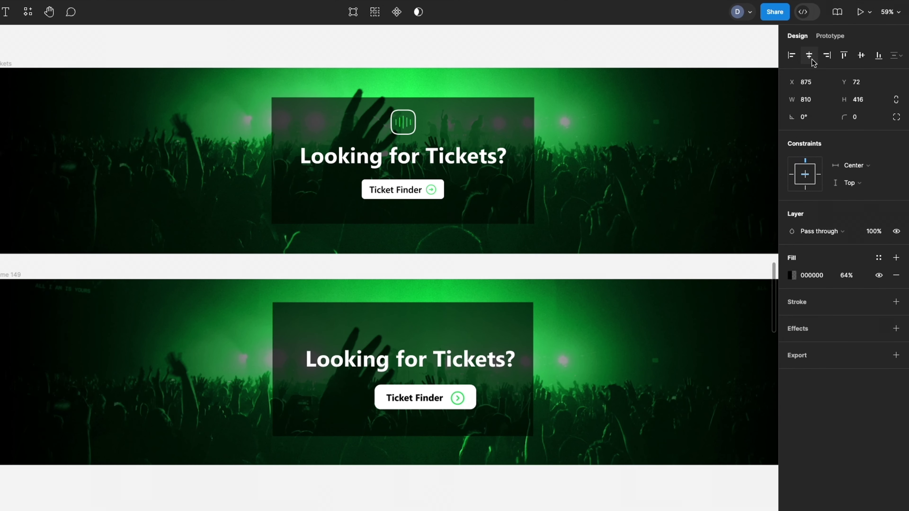
click(493, 356)
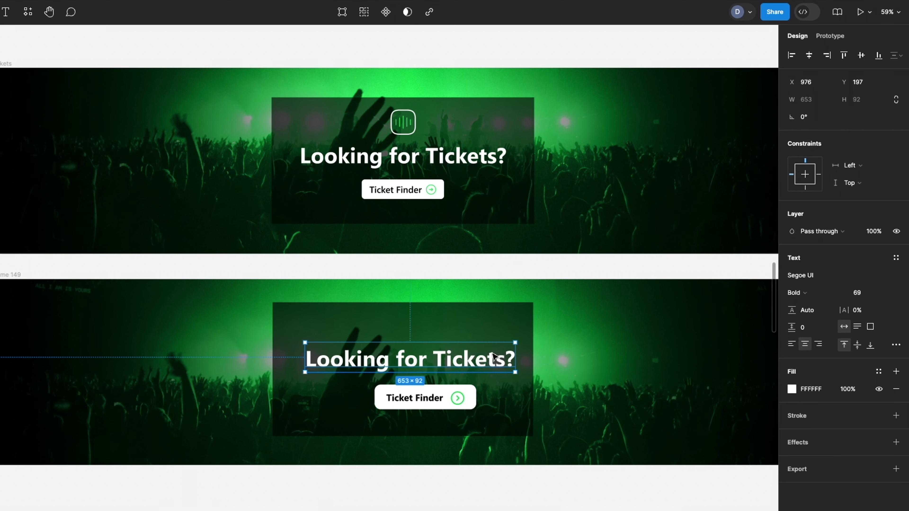
click(809, 55)
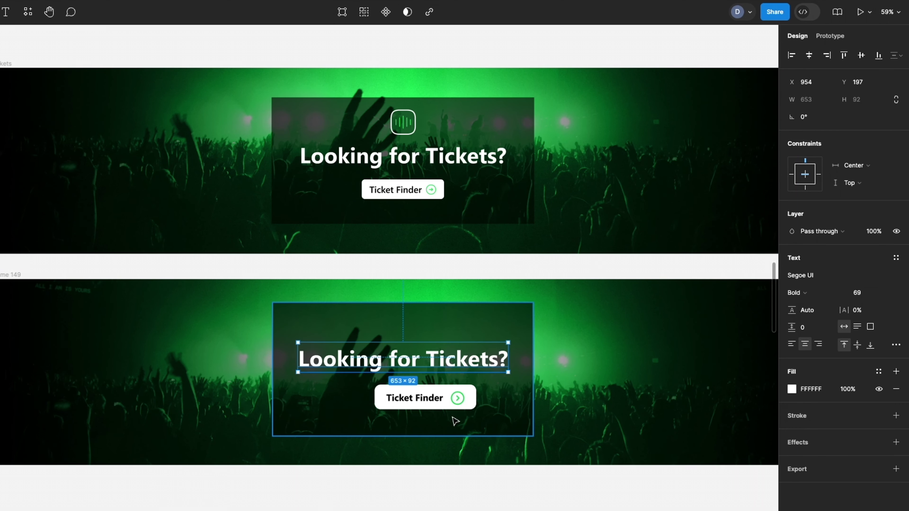
click(453, 400)
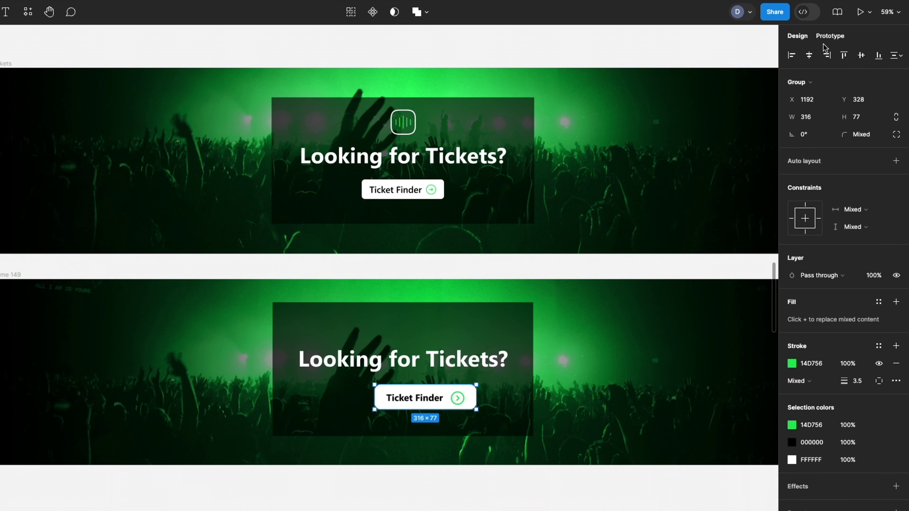
click(809, 55)
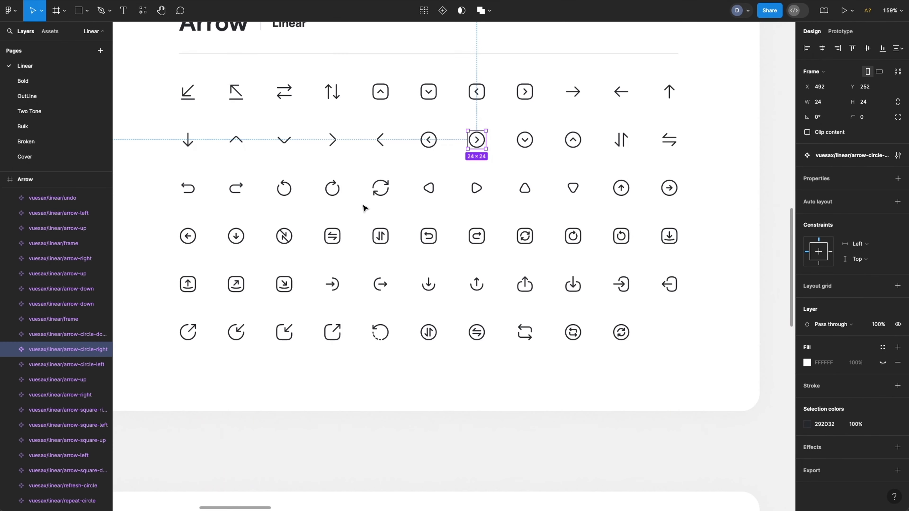
Find the wifi-square icon in the icon library's Essetional Linear set and copy it
scroll(362, 215, down, 5)
scroll(377, 311, right, 3)
scroll(549, 362, up, 4)
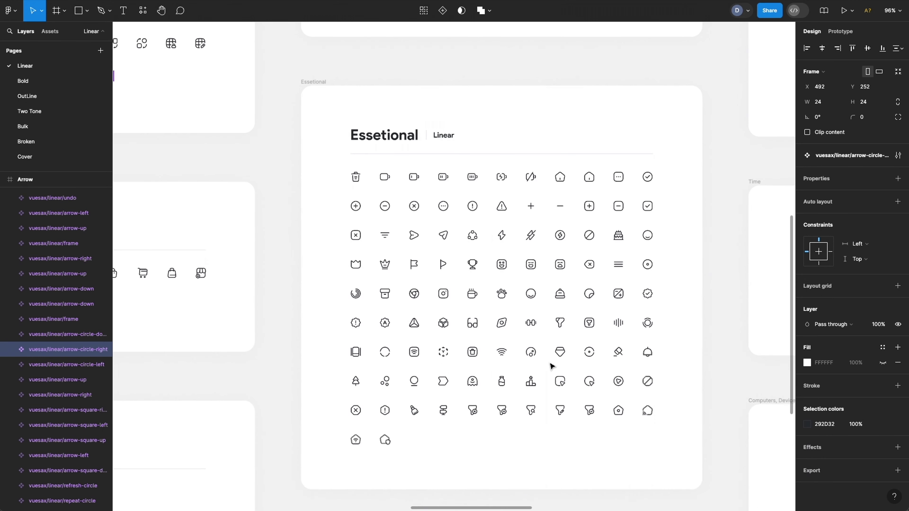
scroll(499, 374, up, 3)
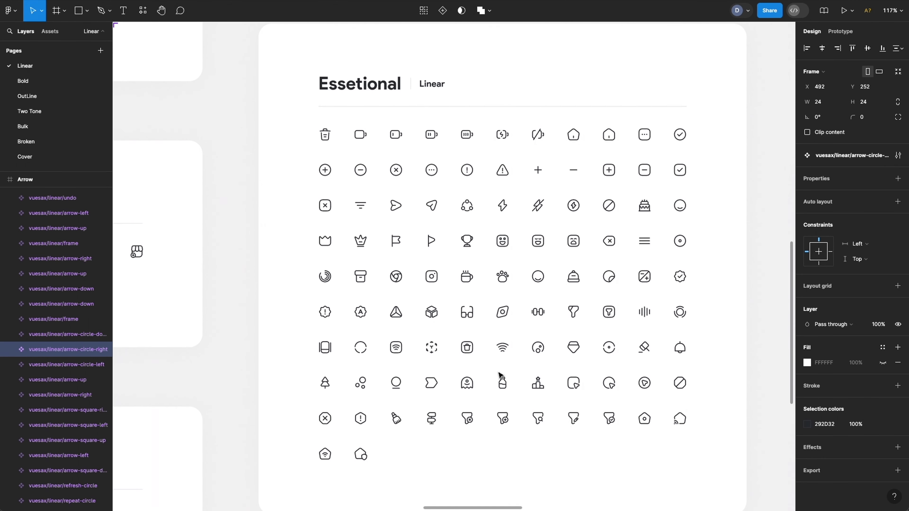
scroll(429, 358, up, 5)
click(381, 302)
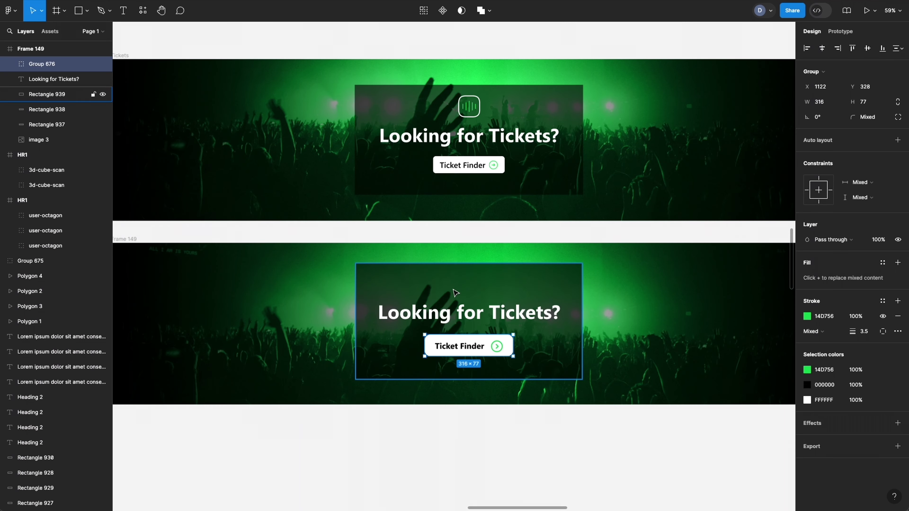
Paste the wifi-square icon into the new banner and centre it above the Looking for Tickets? heading
double_click(456, 292)
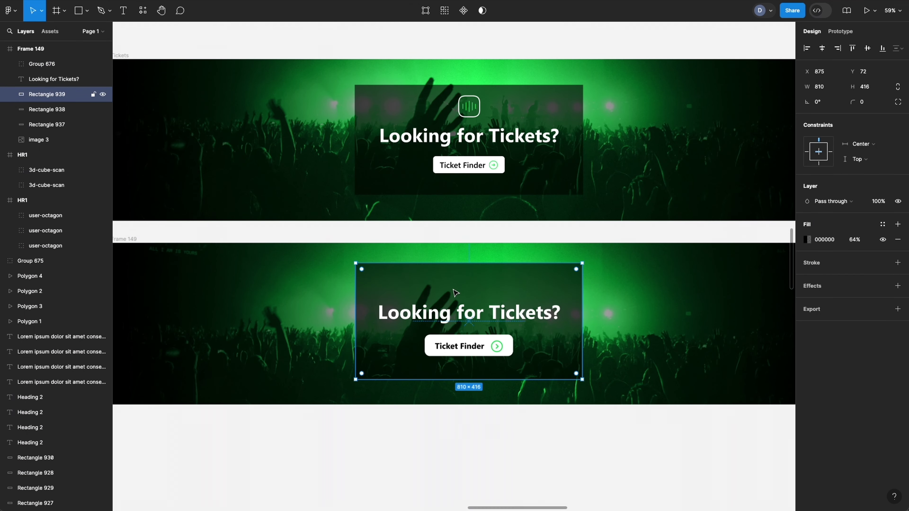
key(ctrl+v)
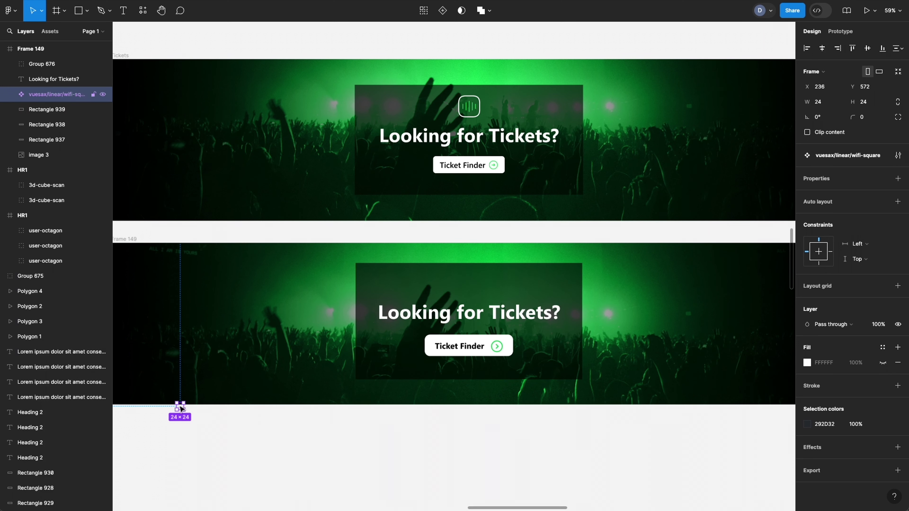
drag(180, 408, 469, 286)
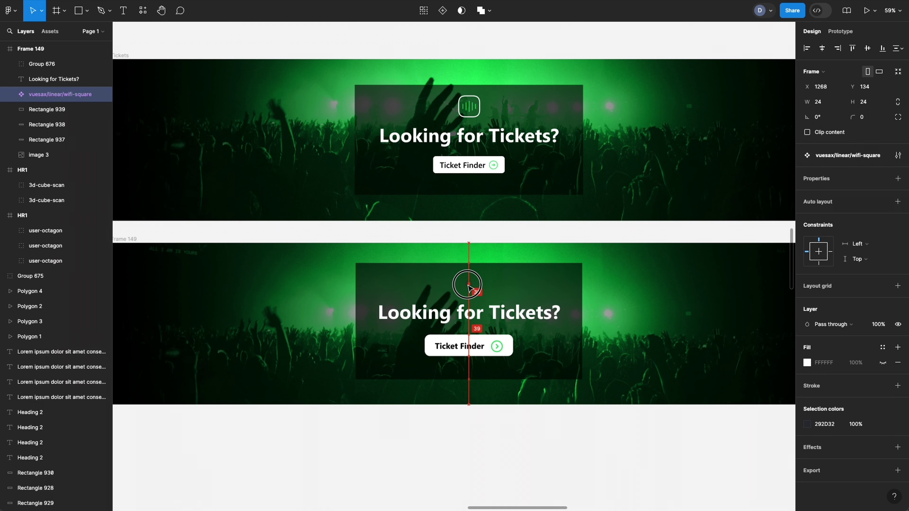
Move the inner wifi-square group out of its icon component and delete the emptied component
click(10, 94)
click(21, 109)
click(68, 125)
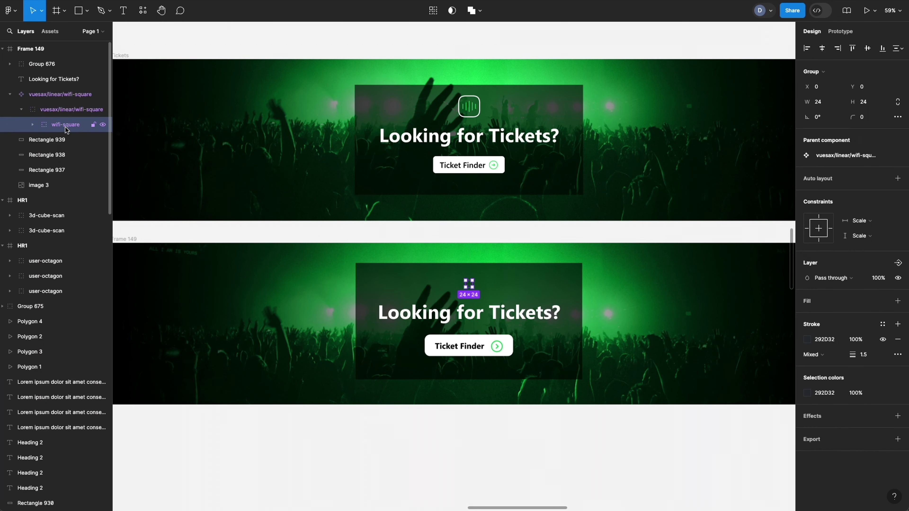
drag(69, 129, 47, 113)
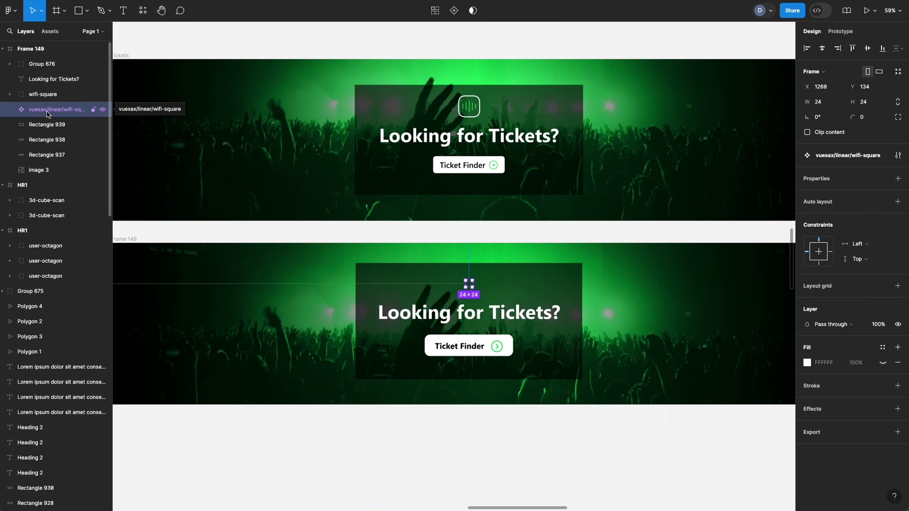
key(Delete)
Enlarge the wifi-square icon to 86 × 86 about its centre
click(43, 95)
key(shift+2)
drag(476, 256, 519, 289)
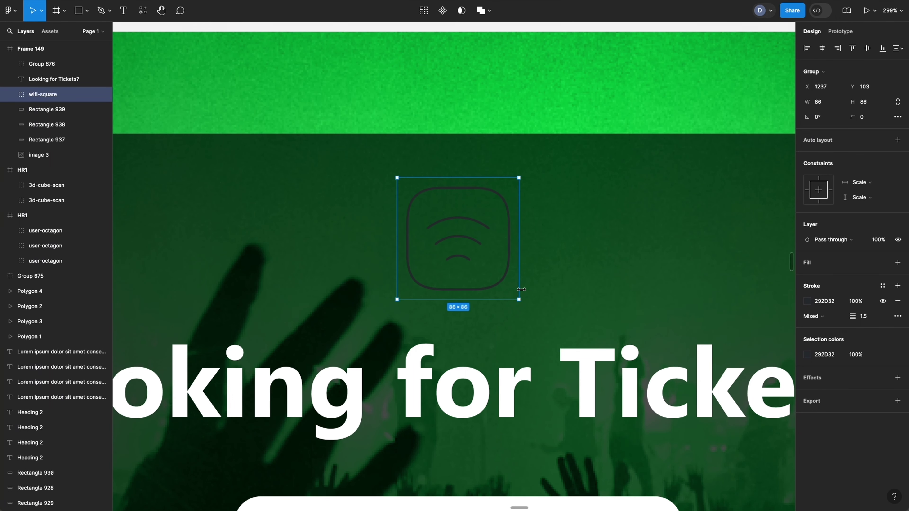
Set the wifi-square icon's stroke weight to 4.5 and its stroke colour to white, FFFFFF
click(865, 317)
text(3.5)
key(Return)
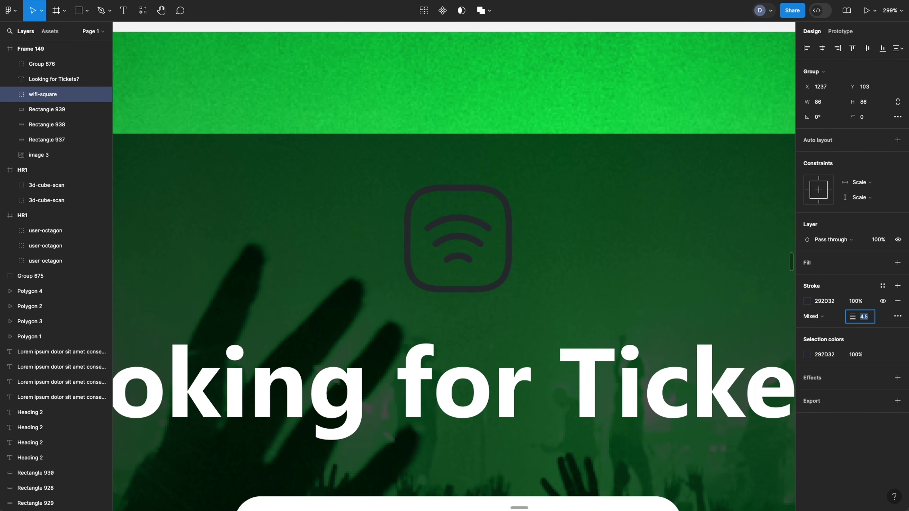
click(807, 301)
drag(732, 337, 664, 249)
click(630, 204)
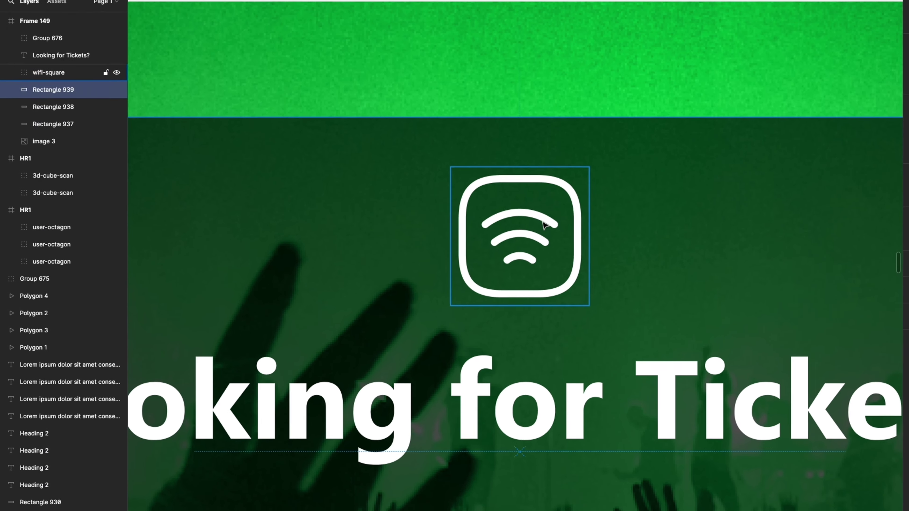
Recolour only the wave lines inside the wifi-square icon with the document's bright green, 14D756
click(479, 229)
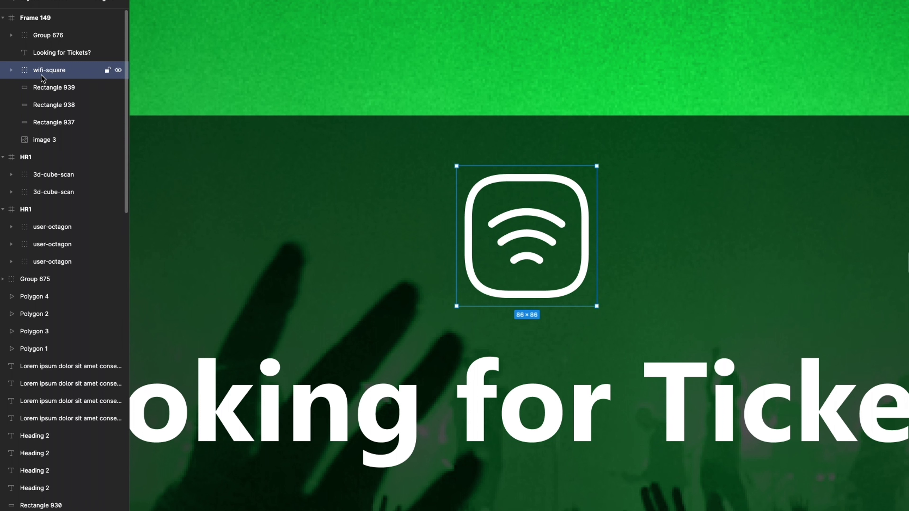
click(11, 70)
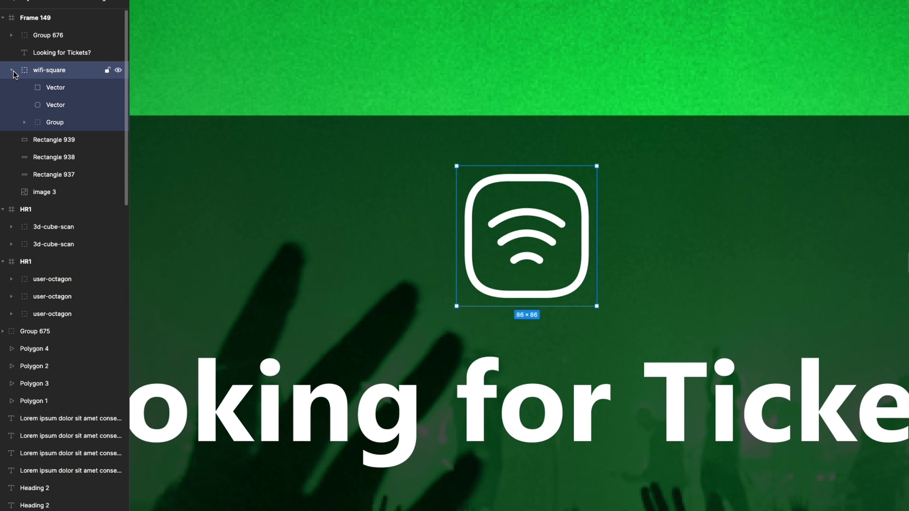
click(61, 124)
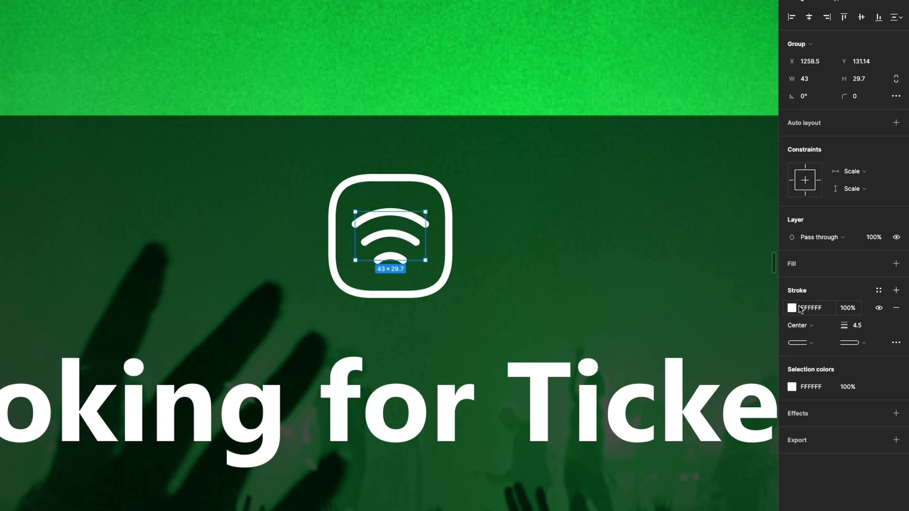
click(792, 310)
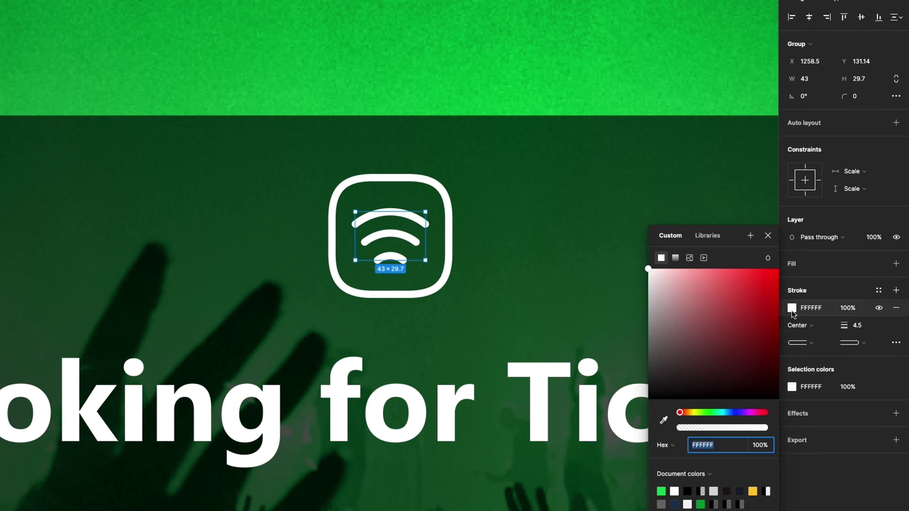
click(662, 489)
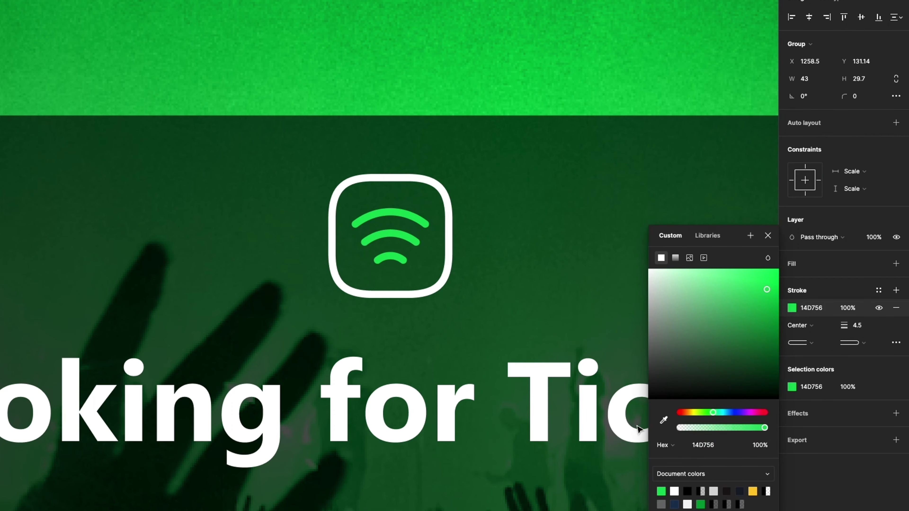
click(564, 240)
click(638, 420)
scroll(658, 412, right, 5)
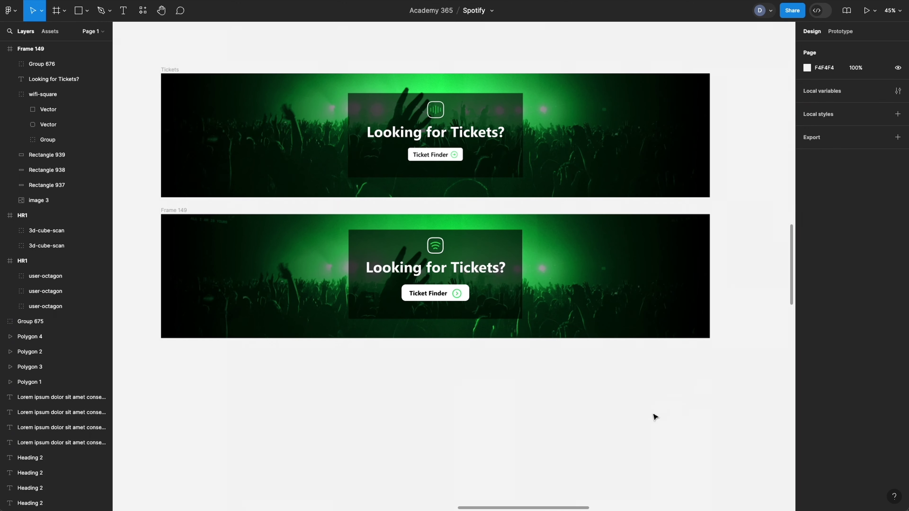
Rename the new banner frame Ticket Banner Image
click(177, 208)
text(Ticke)
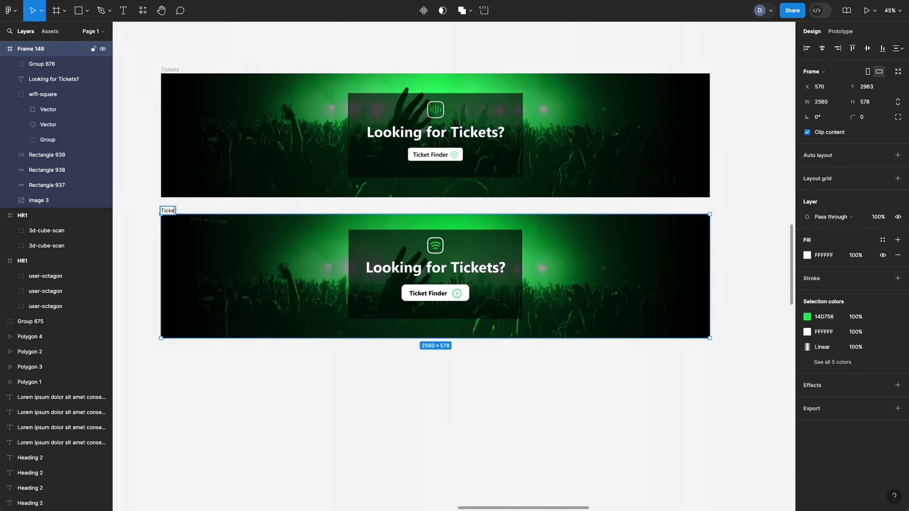
text(t Banner Image)
key(Return)
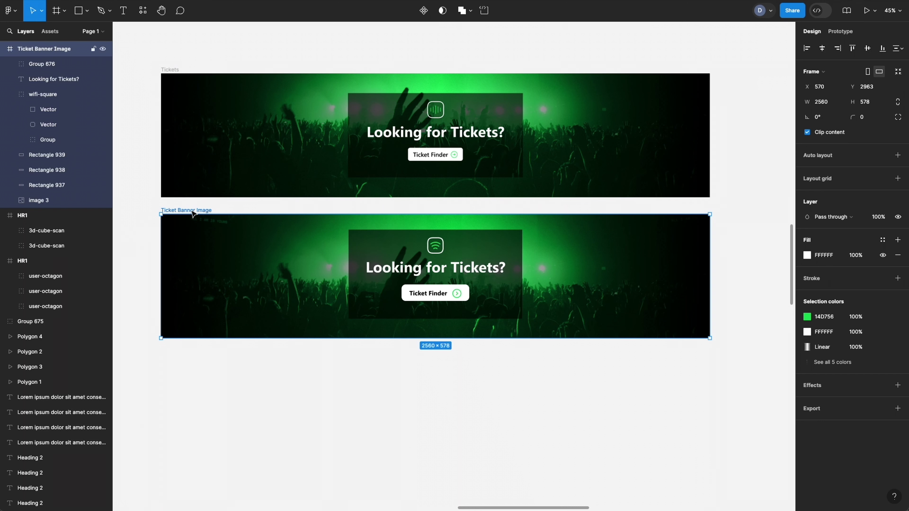
Export the Ticket Banner Image frame as a PNG at 1x and save the file
click(817, 411)
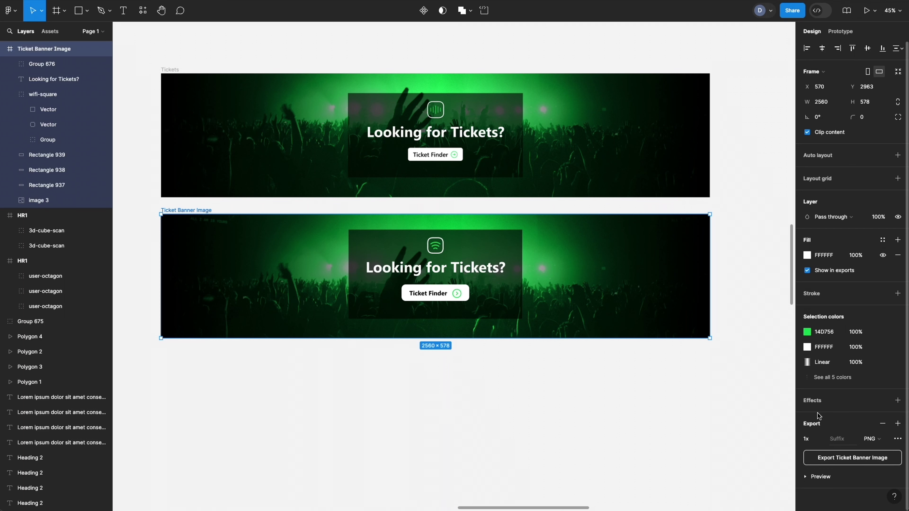
click(826, 459)
click(617, 338)
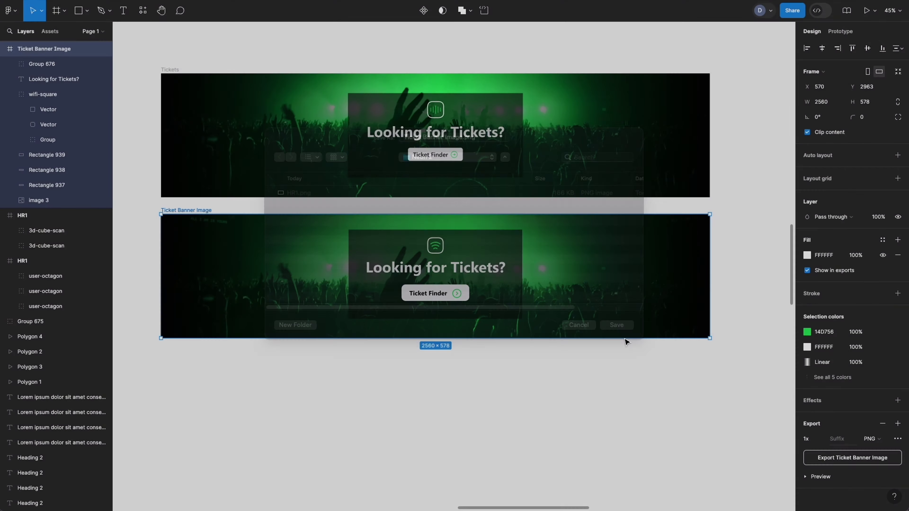
click(571, 428)
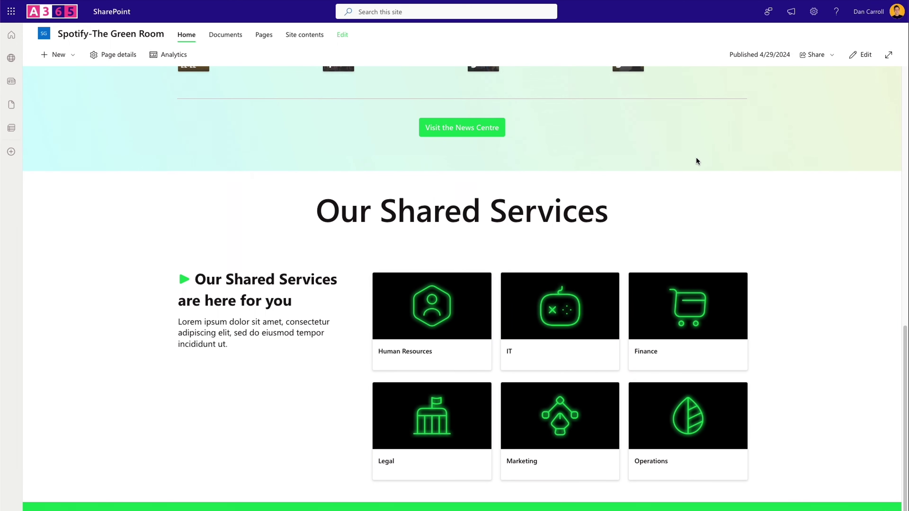
Put the SharePoint home page in edit mode and add a full-width section below the Our Shared Services links
click(865, 55)
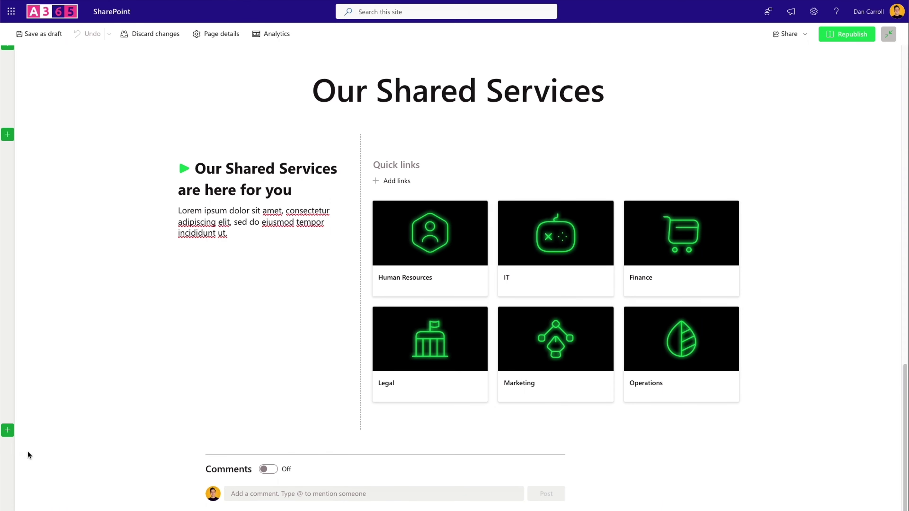
click(7, 430)
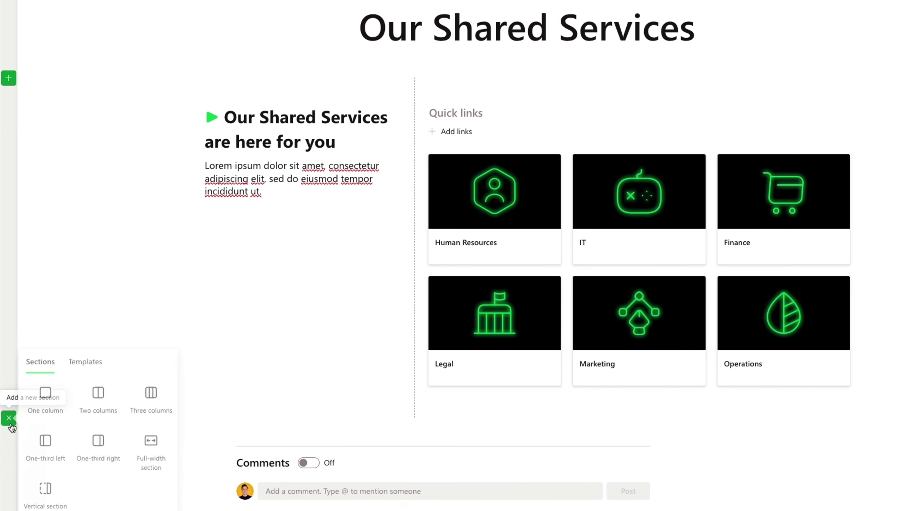
click(158, 450)
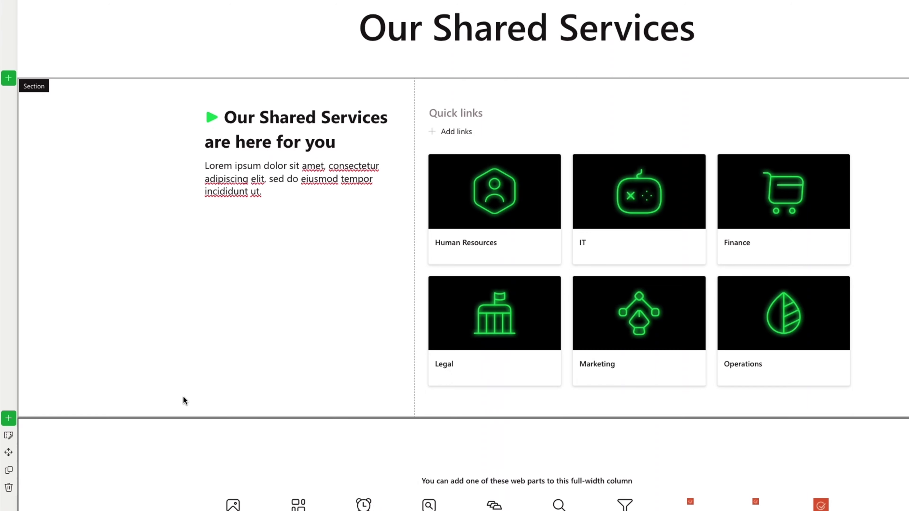
Add an Image web part to the new full-width section and upload Ticket Banner Image.png into it
scroll(184, 394, down, 3)
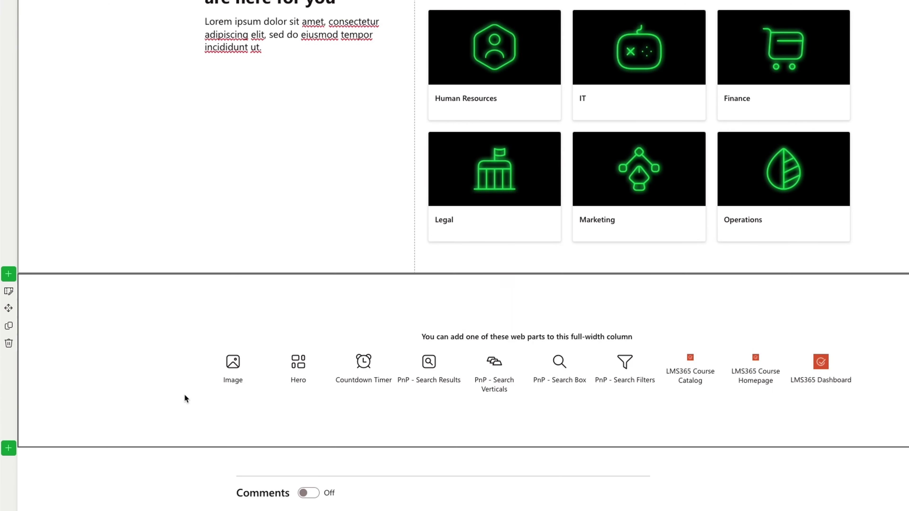
click(232, 367)
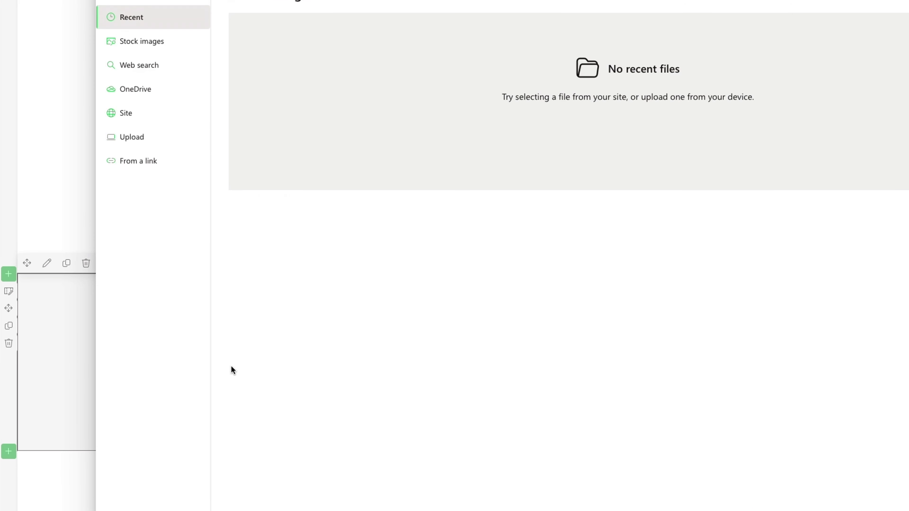
click(138, 144)
double_click(311, 95)
click(312, 97)
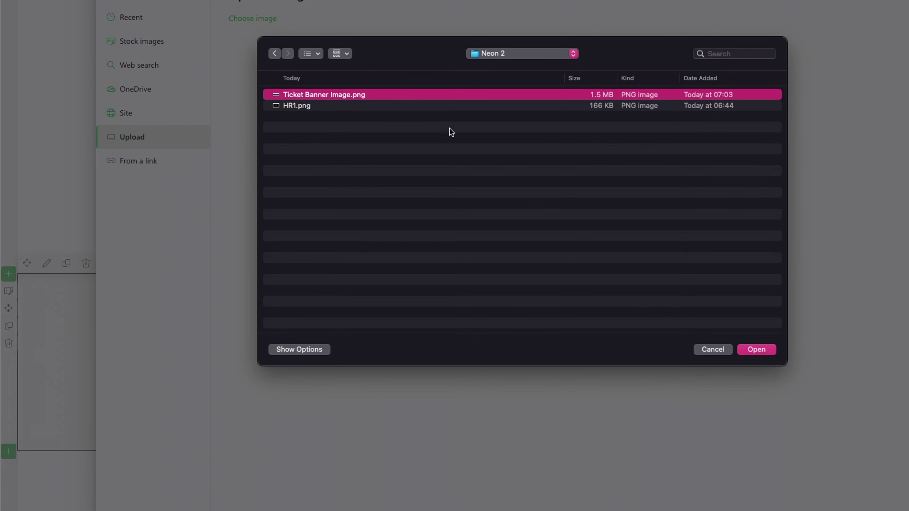
click(763, 349)
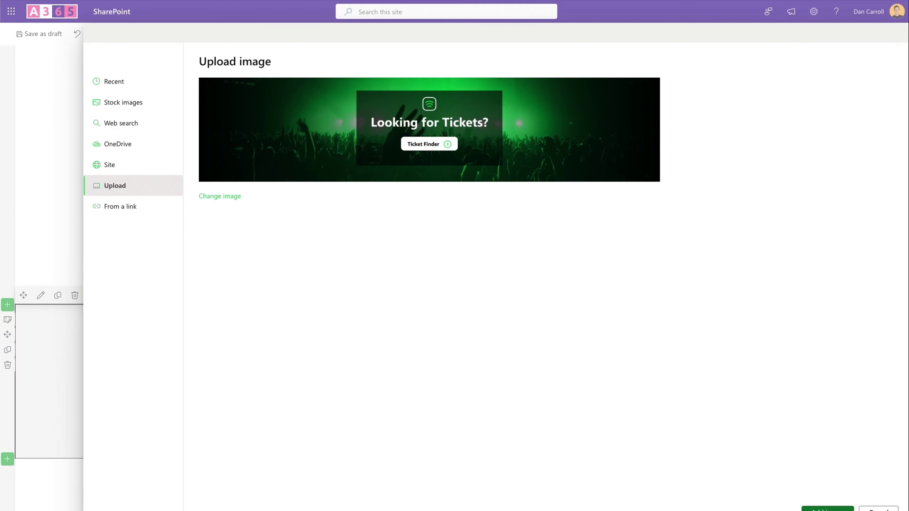
click(827, 508)
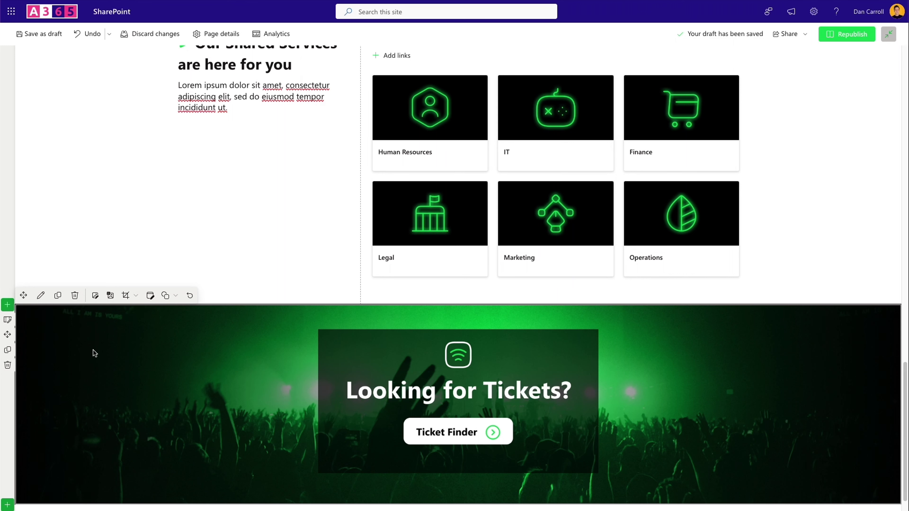
Paste the copied web address as the ticket banner image's link and republish the page
click(41, 296)
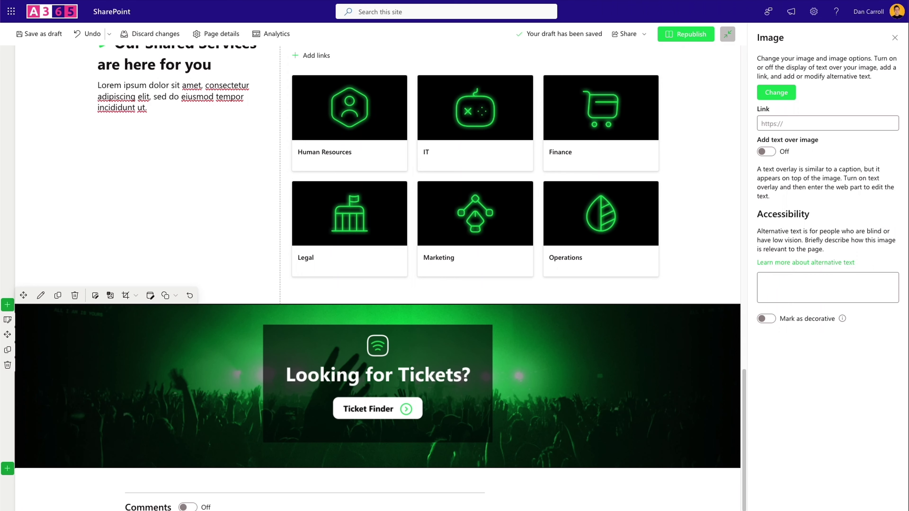
key(ctrl+v)
click(685, 34)
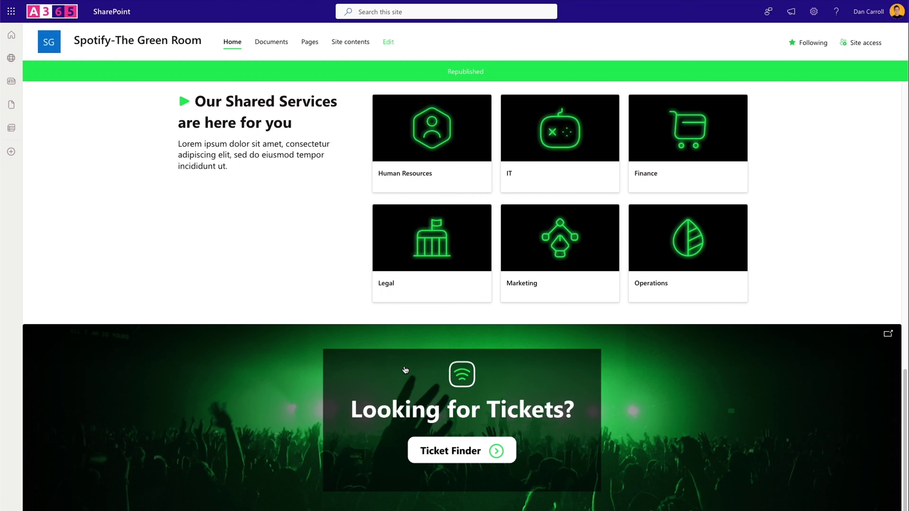
Review the republished home page from the quick links down to the ticket banner at 75% zoom
scroll(234, 319, down, 1)
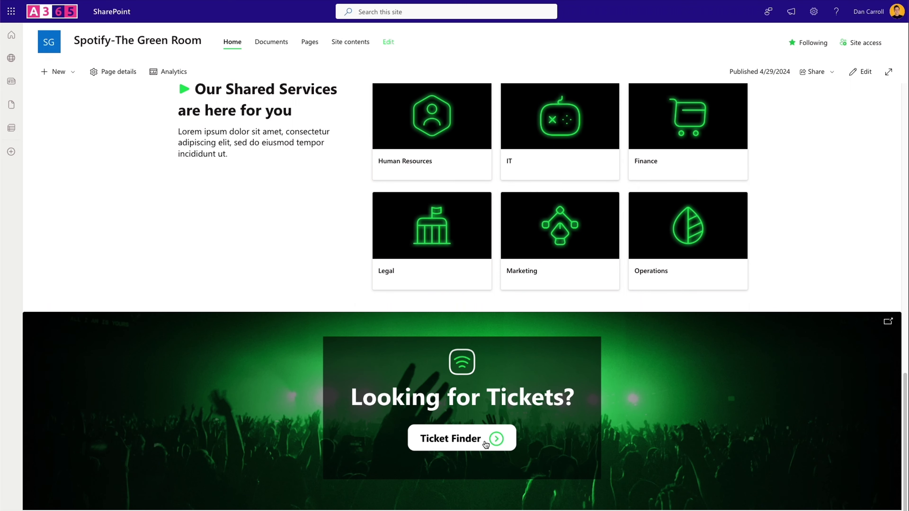
scroll(289, 266, up, 5)
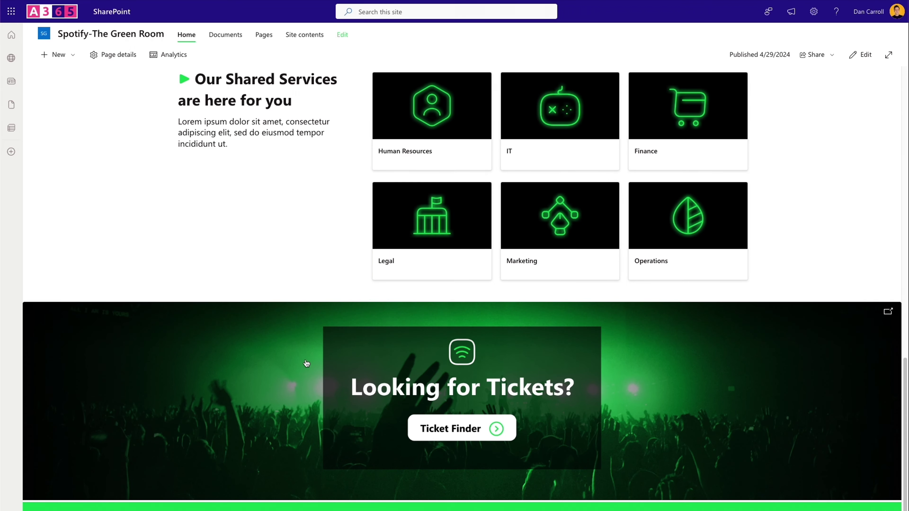
scroll(306, 363, up, 15)
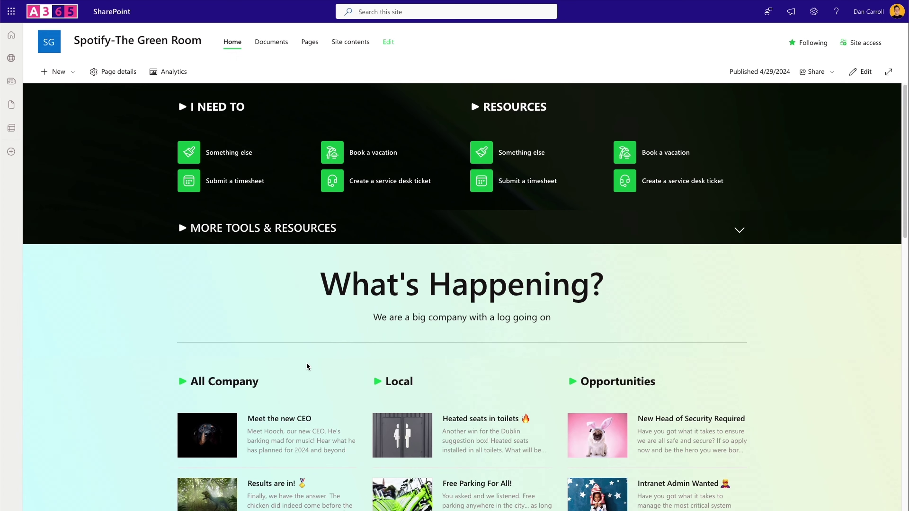
key(ctrl+minus)
key(ctrl+minus)
key(ctrl+minus)
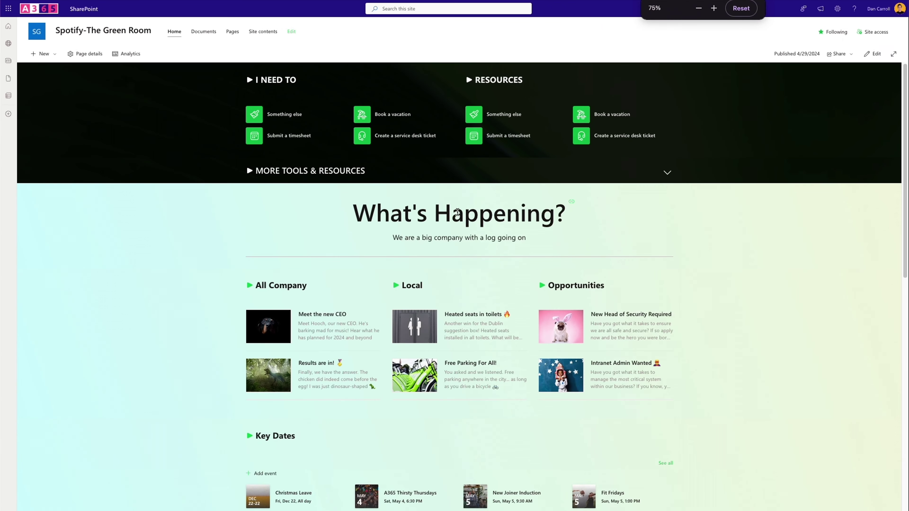
scroll(343, 195, down, 10)
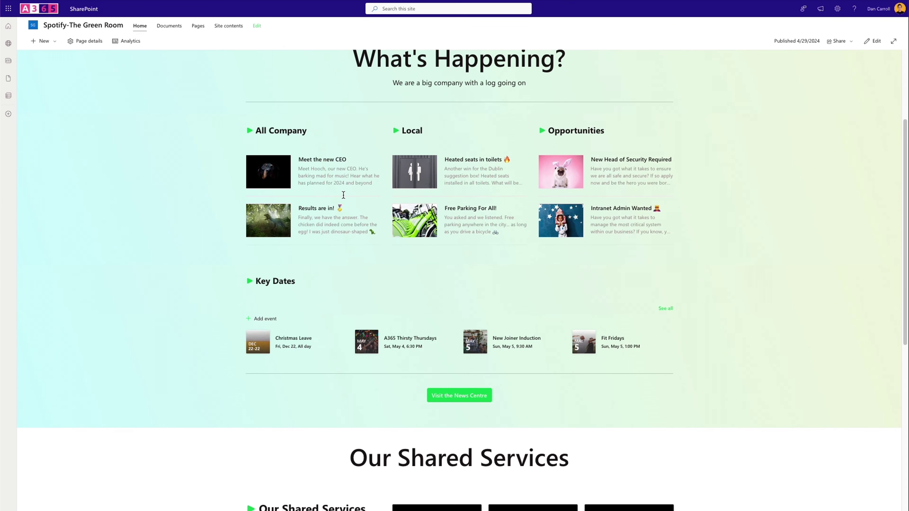
scroll(344, 200, down, 4)
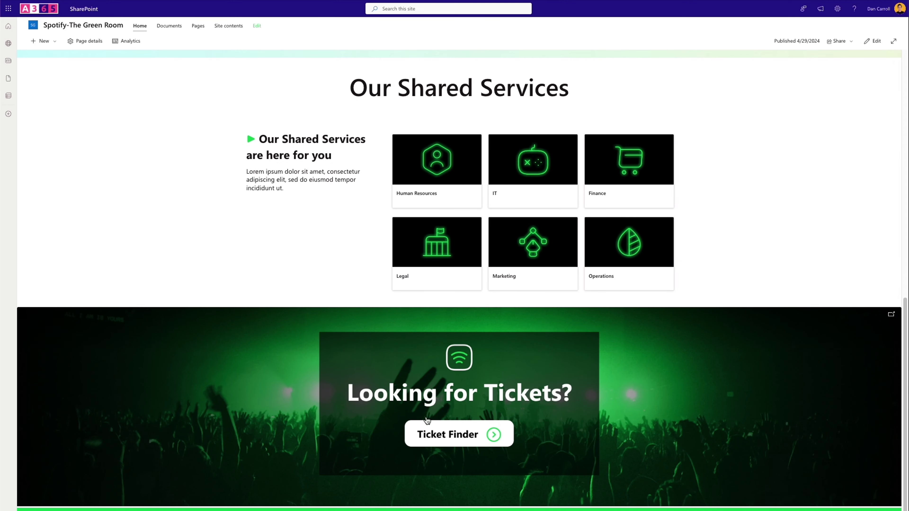
scroll(453, 376, up, 8)
scroll(453, 376, up, 6)
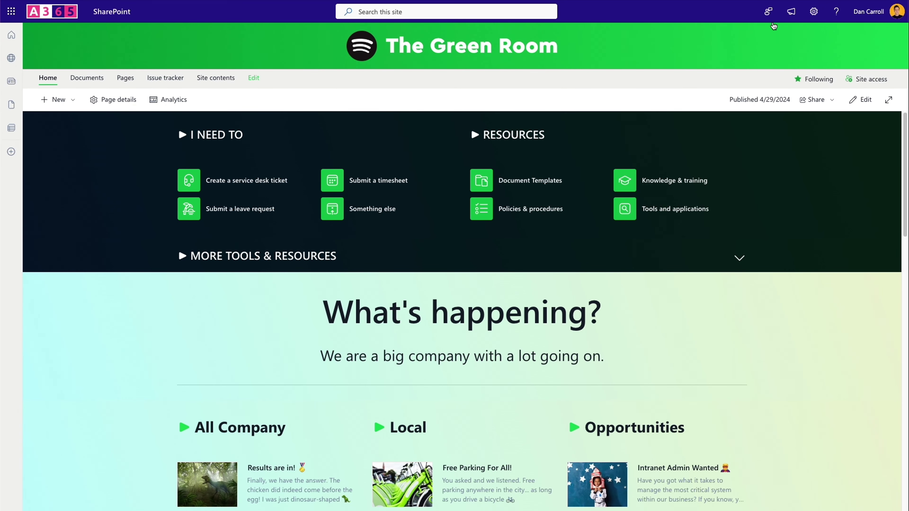
Open the header look settings of the finished Green Room site and examine the layout, background and logo options
click(813, 11)
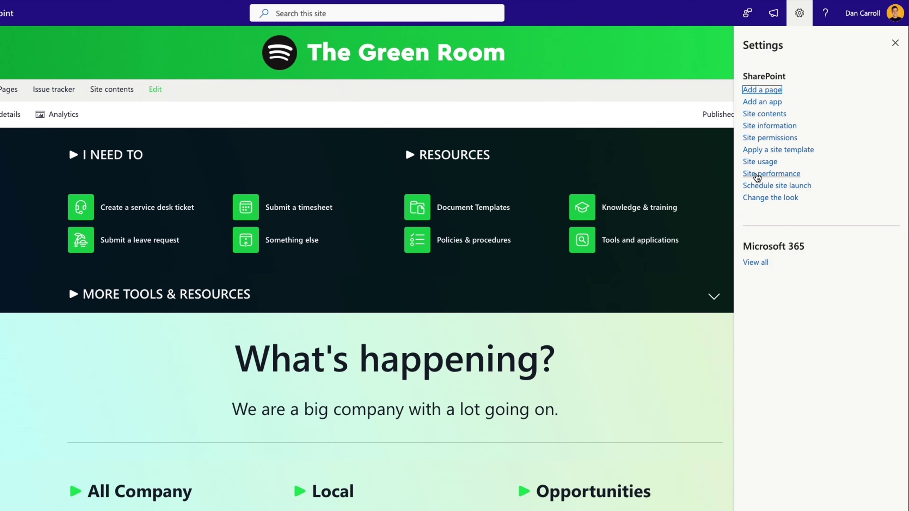
click(767, 198)
click(761, 87)
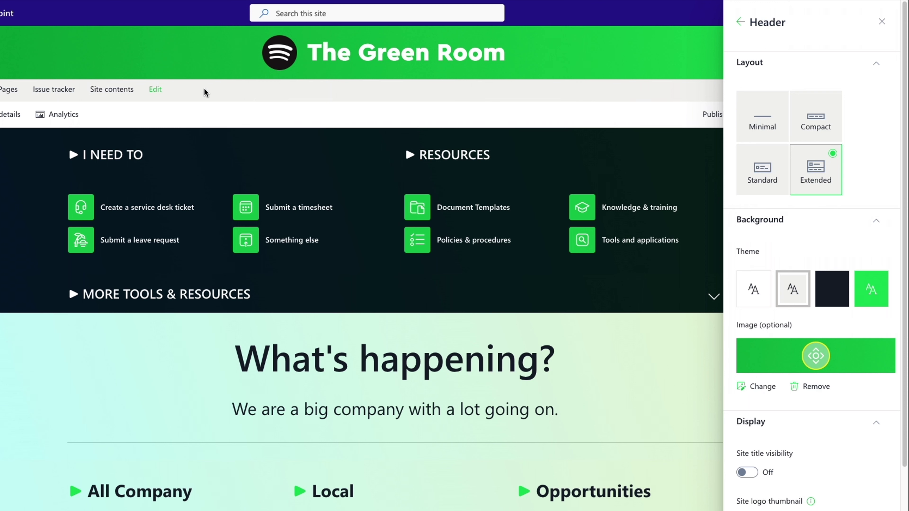
scroll(765, 395, down, 2)
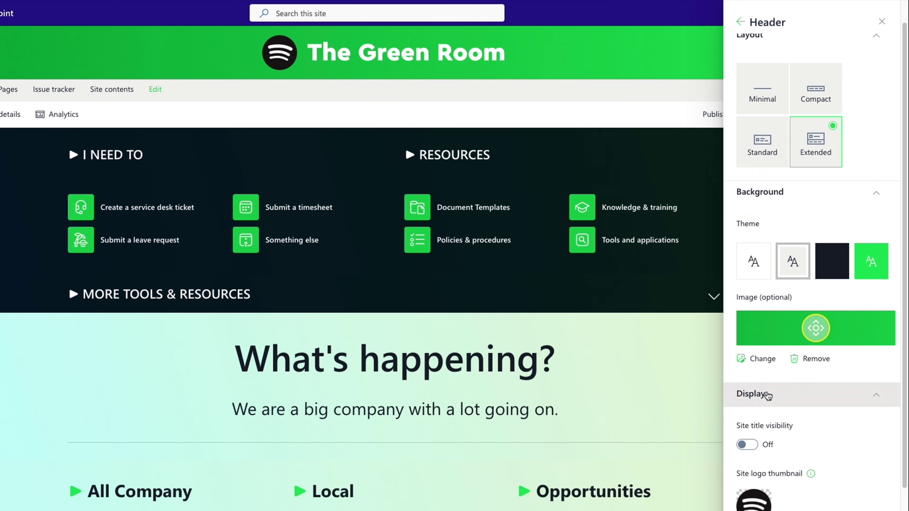
scroll(765, 387, down, 1)
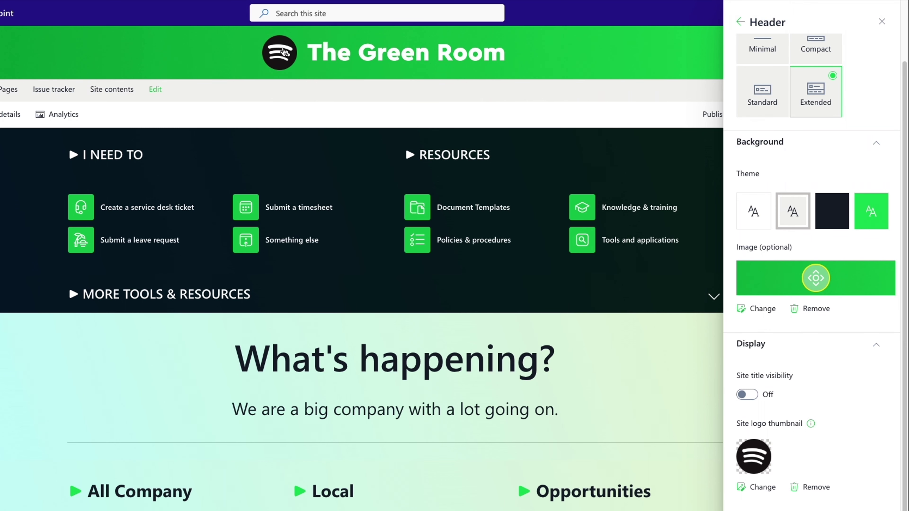
scroll(761, 386, down, 1)
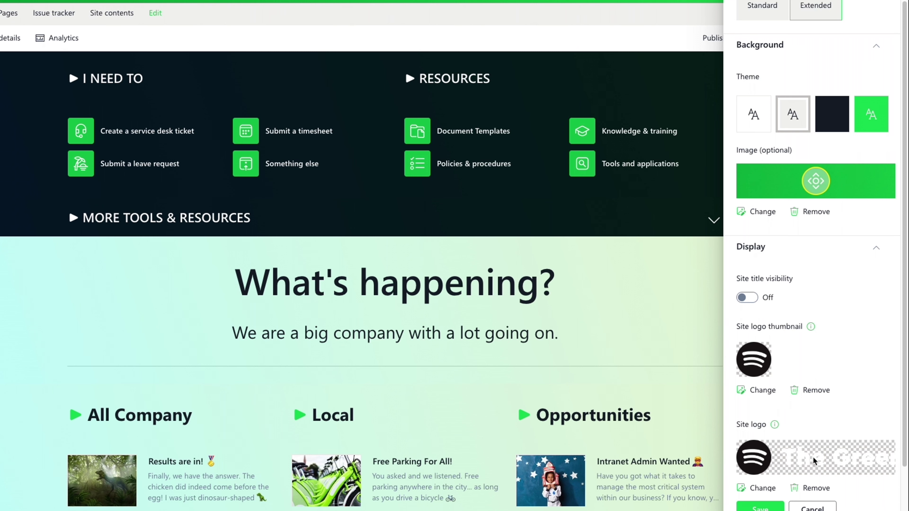
Try showing the site title beside the header logo, hide it again, and check the site logo and alignment settings
click(751, 297)
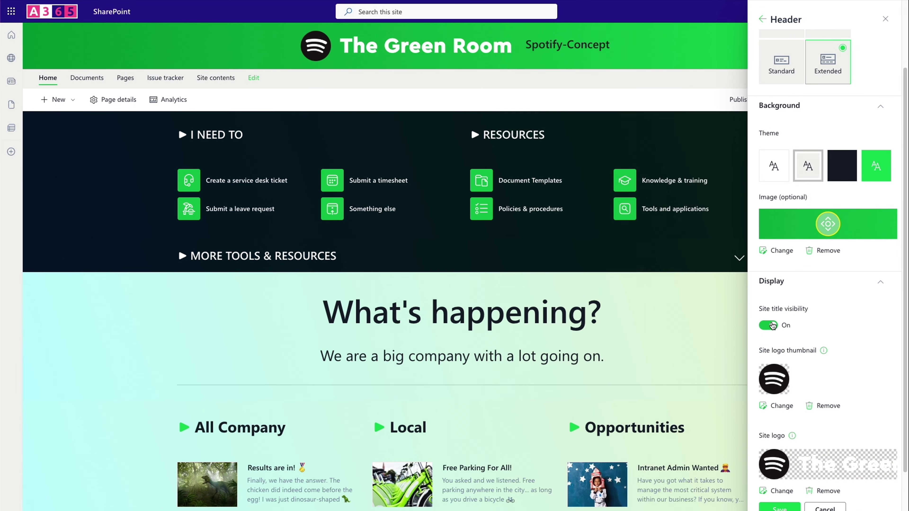
click(770, 325)
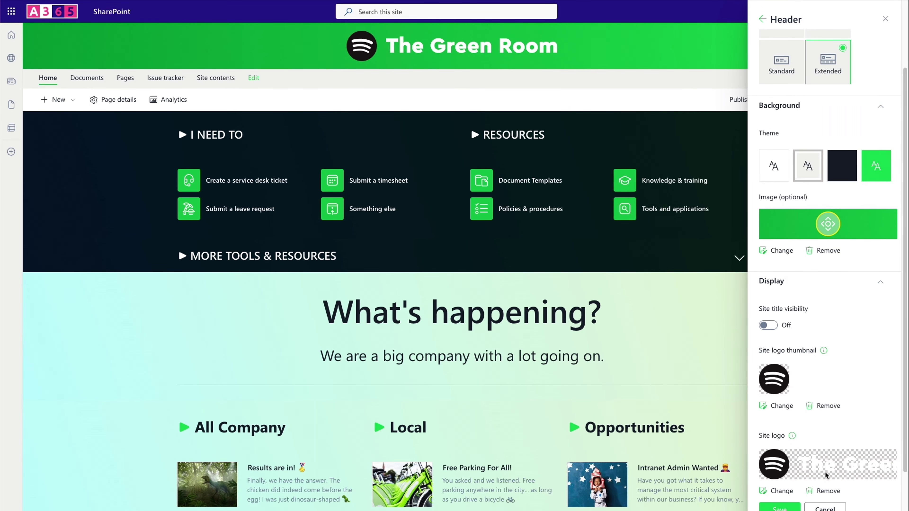
scroll(826, 472, down, 2)
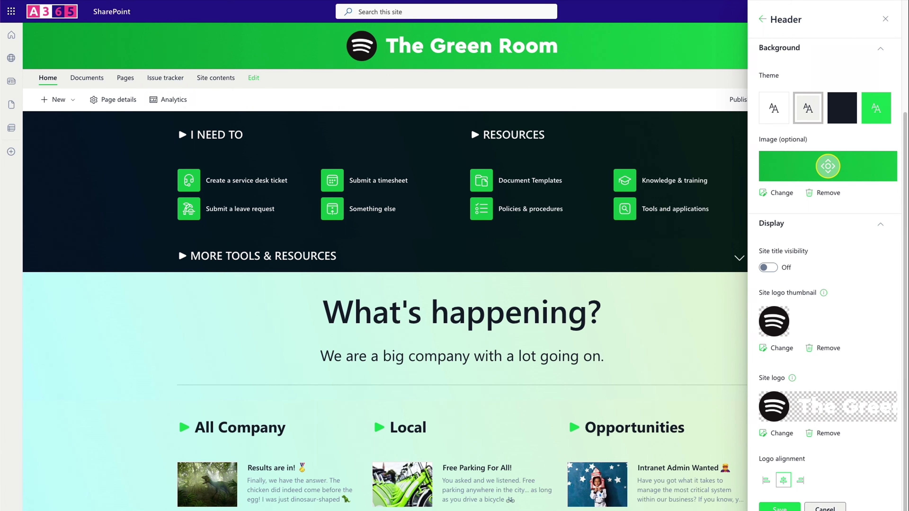
scroll(837, 441, up, 1)
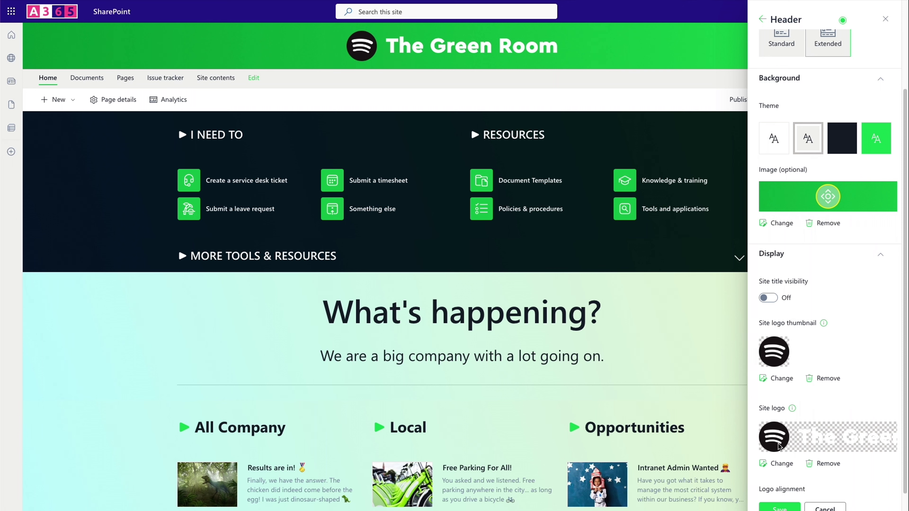
scroll(840, 444, up, 4)
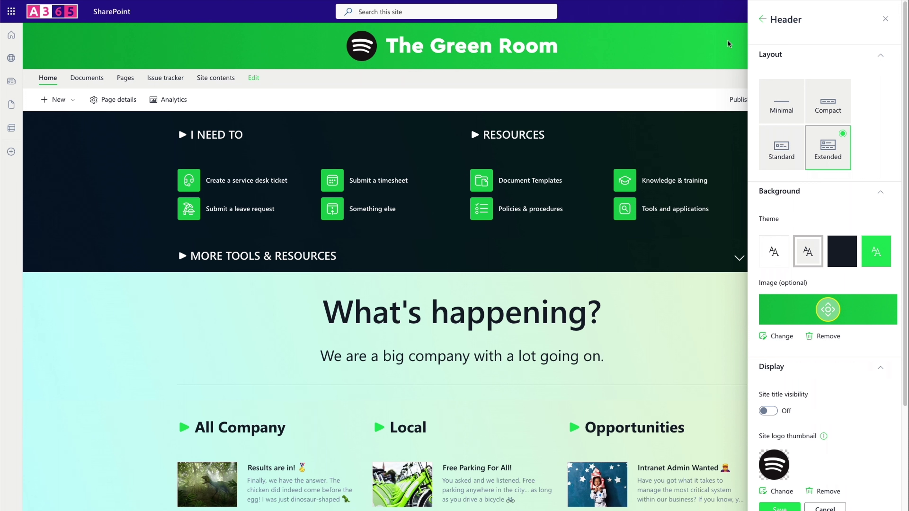
Remove the header's background image, trying the bright green theme before choosing the light grey one
click(876, 255)
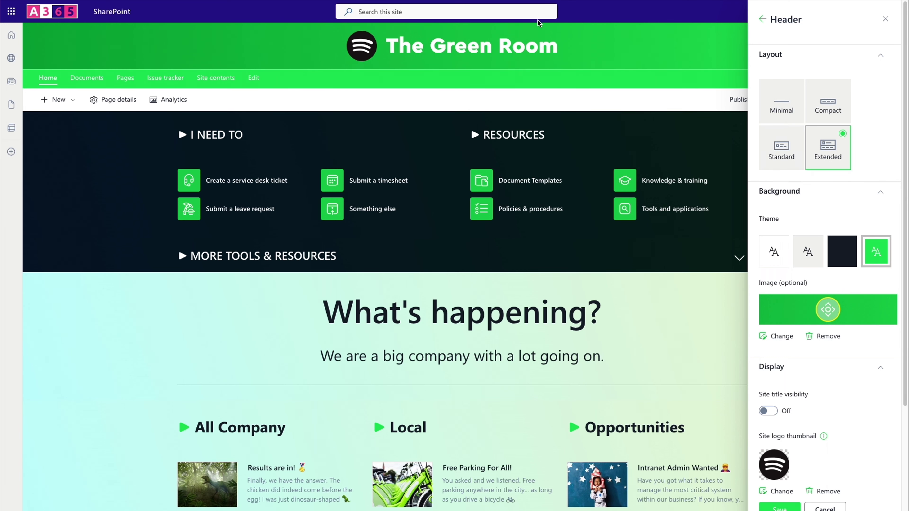
click(827, 336)
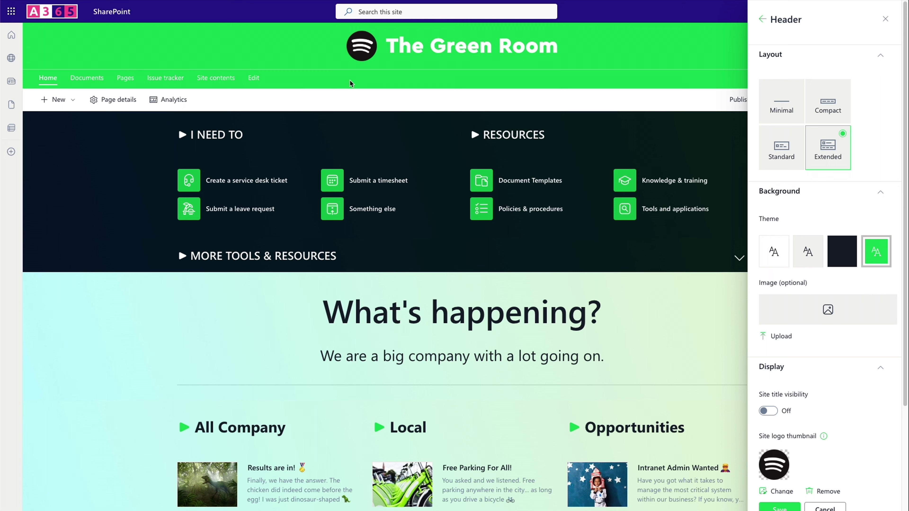
click(807, 252)
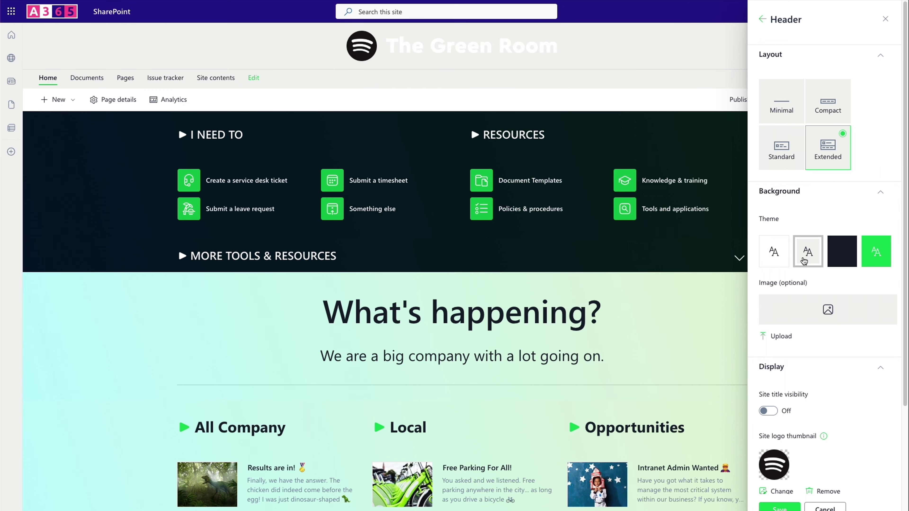